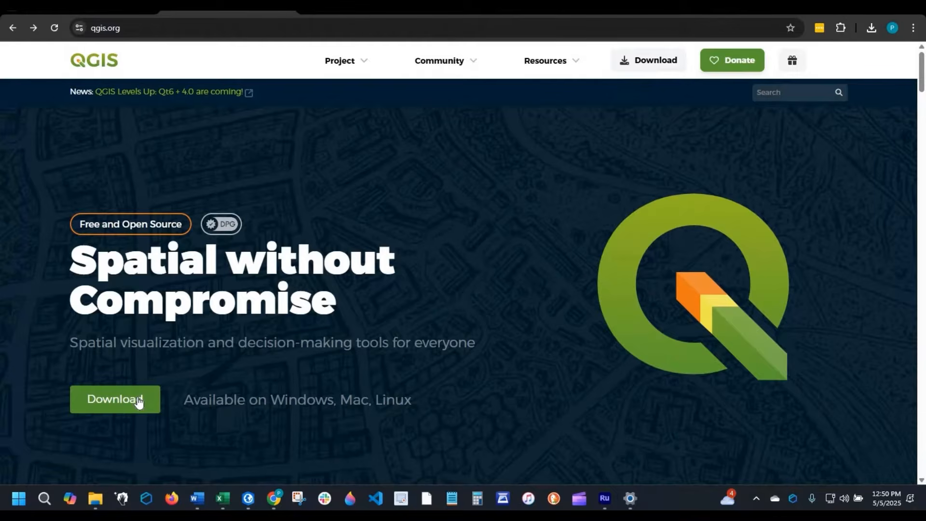
- Download the standalone QGIS Long Term Version for Windows (3.40 LTR) installer from qgis.org, skipping the donation request
{"action": "left_click", "coordinate": [111, 400]}
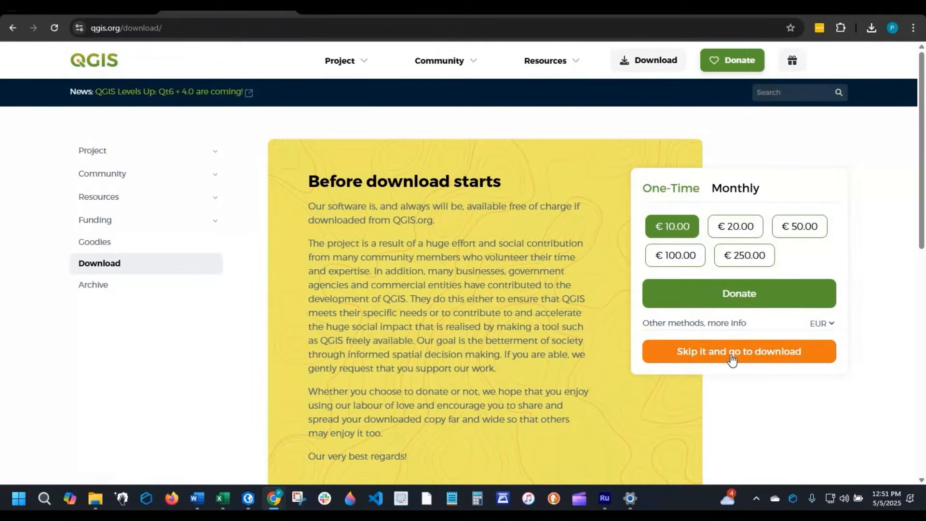
{"action": "left_click", "coordinate": [758, 355]}
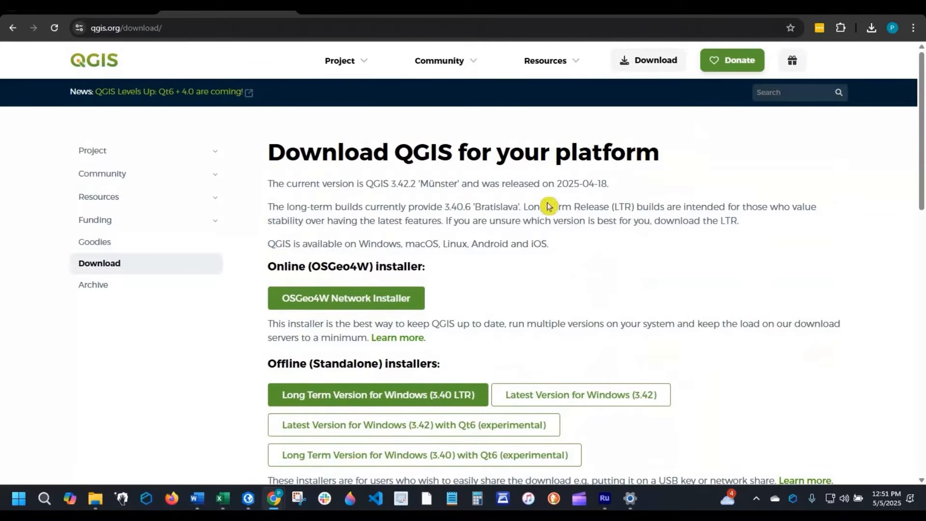
{"action": "left_click", "coordinate": [259, 215]}
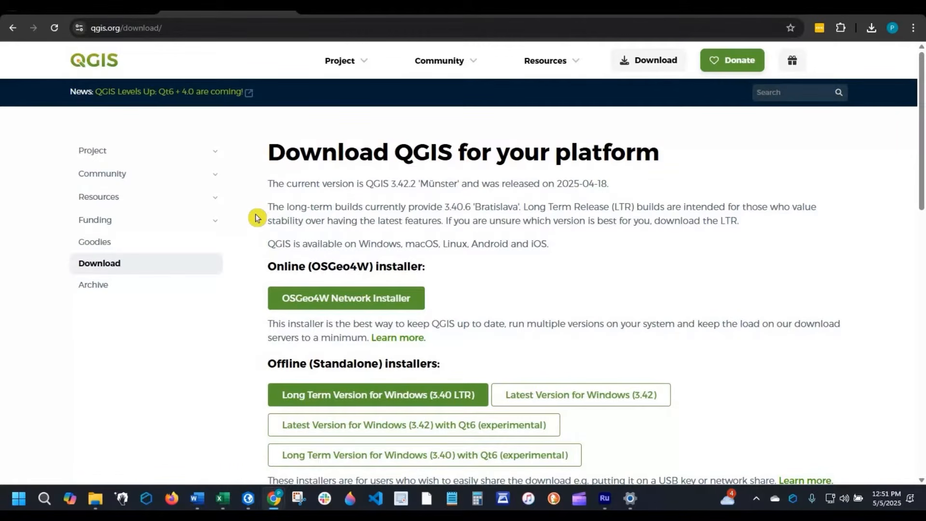
{"action": "scroll", "coordinate": [258, 218], "scroll_direction": "down", "scroll_amount": 2}
{"action": "scroll", "coordinate": [258, 217], "scroll_direction": "up", "scroll_amount": 1}
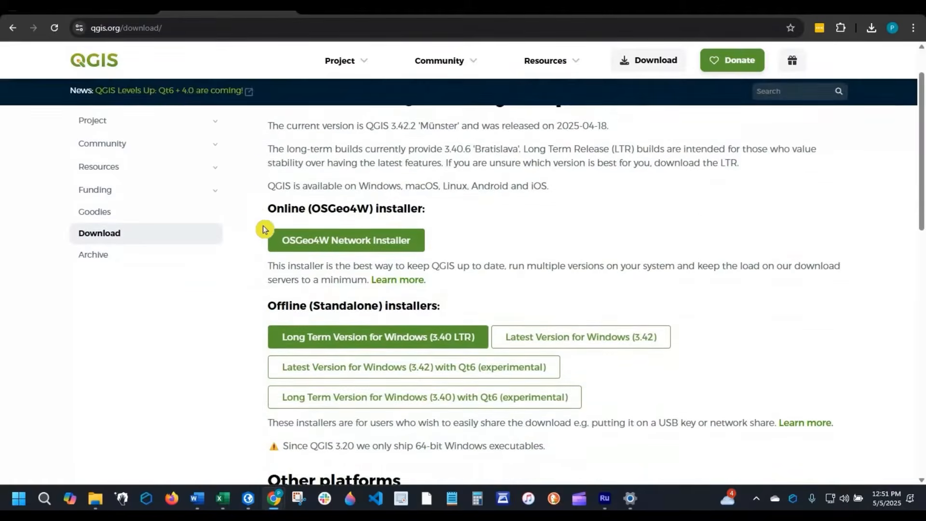
{"action": "scroll", "coordinate": [338, 399], "scroll_direction": "up", "scroll_amount": 1}
{"action": "left_click", "coordinate": [502, 309]}
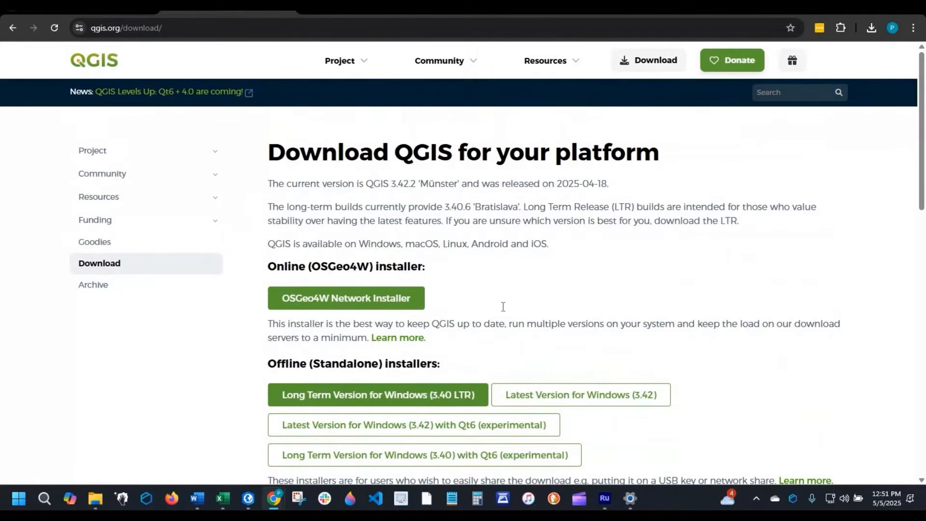
{"action": "scroll", "coordinate": [493, 309], "scroll_direction": "down", "scroll_amount": 5}
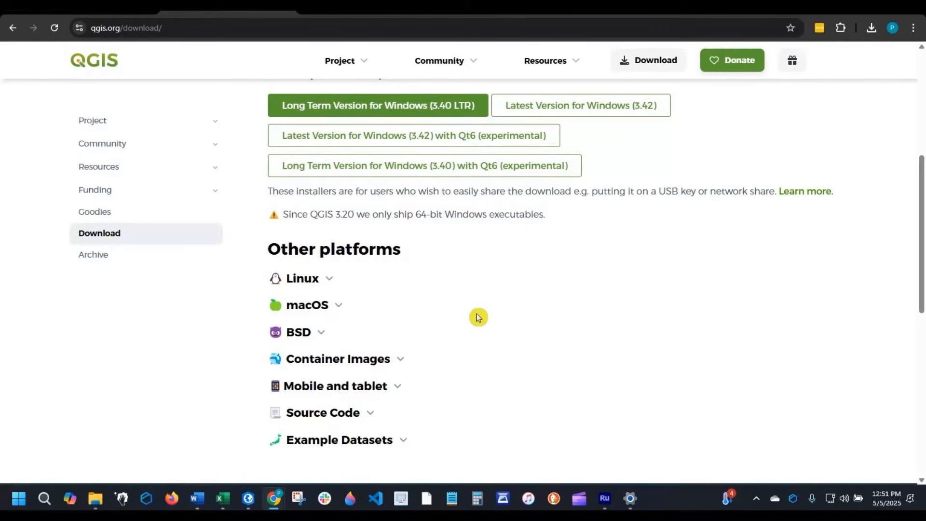
{"action": "scroll", "coordinate": [478, 317], "scroll_direction": "up", "scroll_amount": 4}
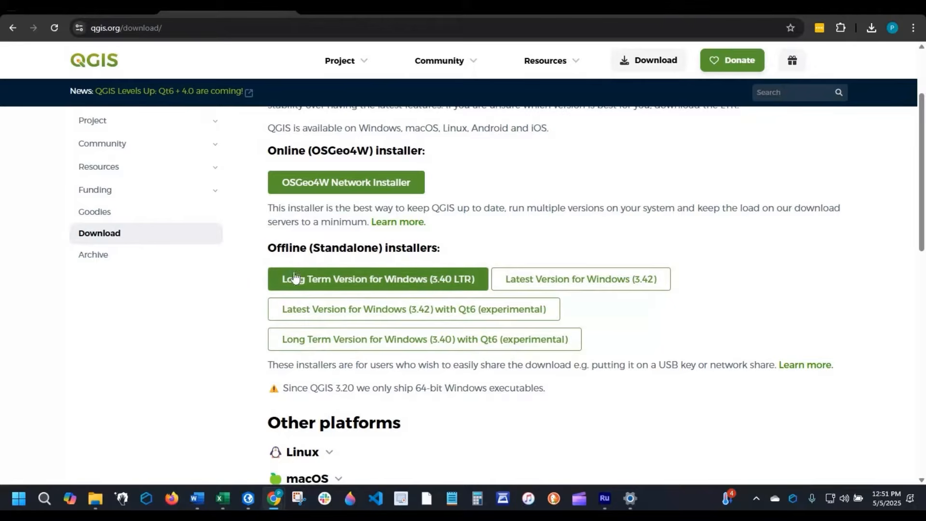
{"action": "left_click", "coordinate": [388, 282]}
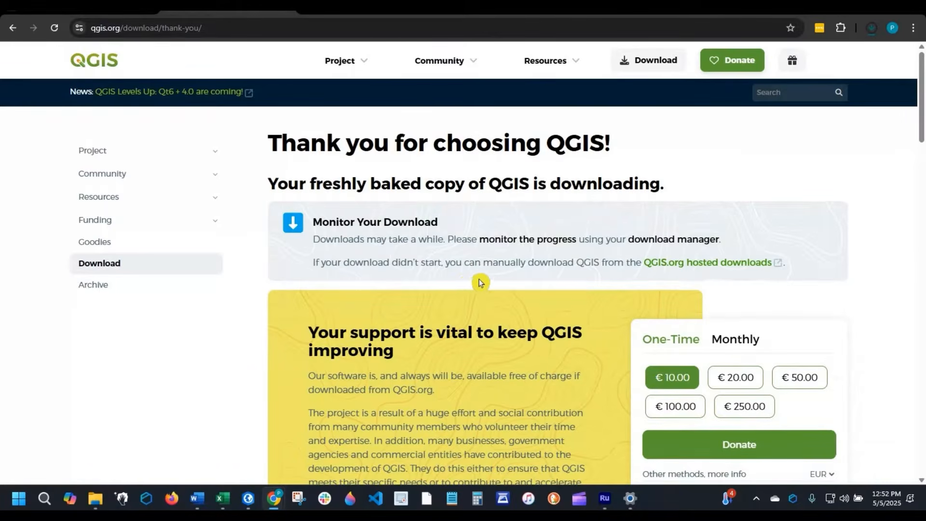
- Check the finished download and run the QGIS-OSGeo4W-3.40.6-1 installer from the Downloads folder in File Explorer
{"action": "left_click", "coordinate": [871, 28]}
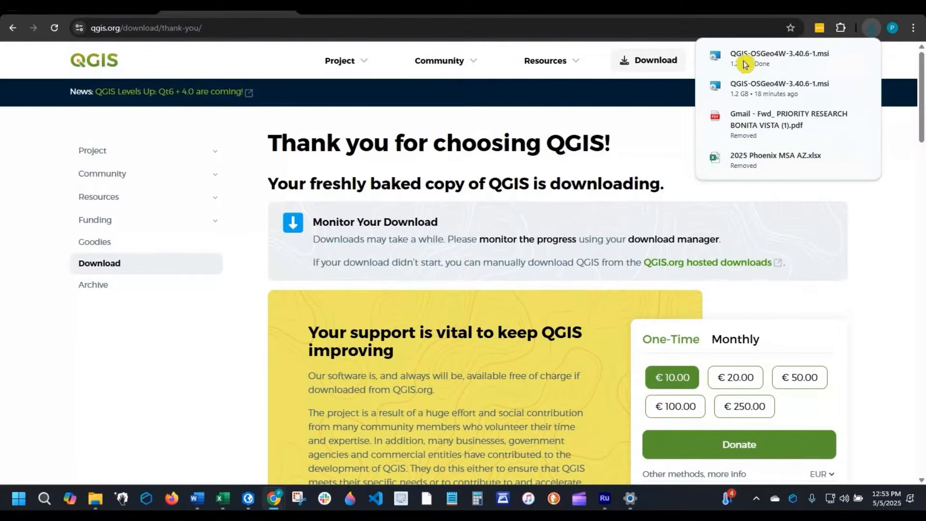
{"action": "left_click", "coordinate": [96, 500]}
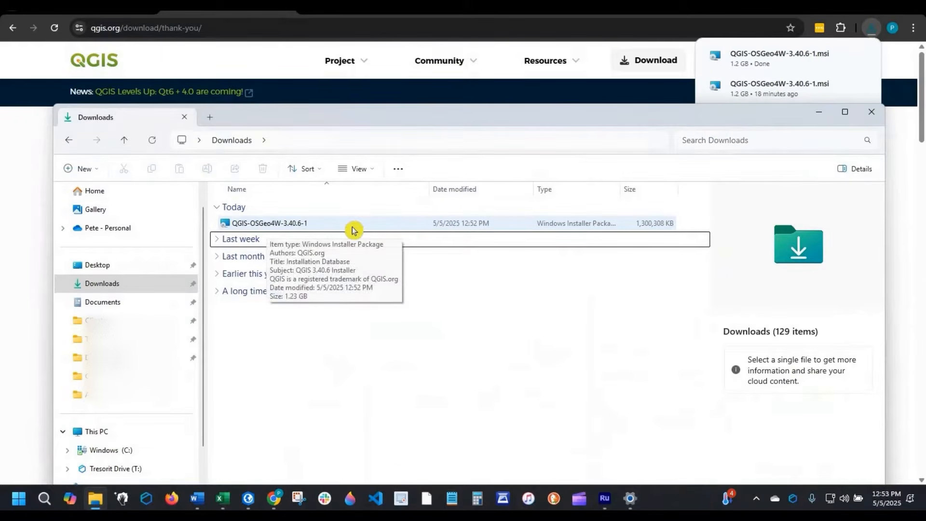
{"action": "double_click", "coordinate": [289, 225]}
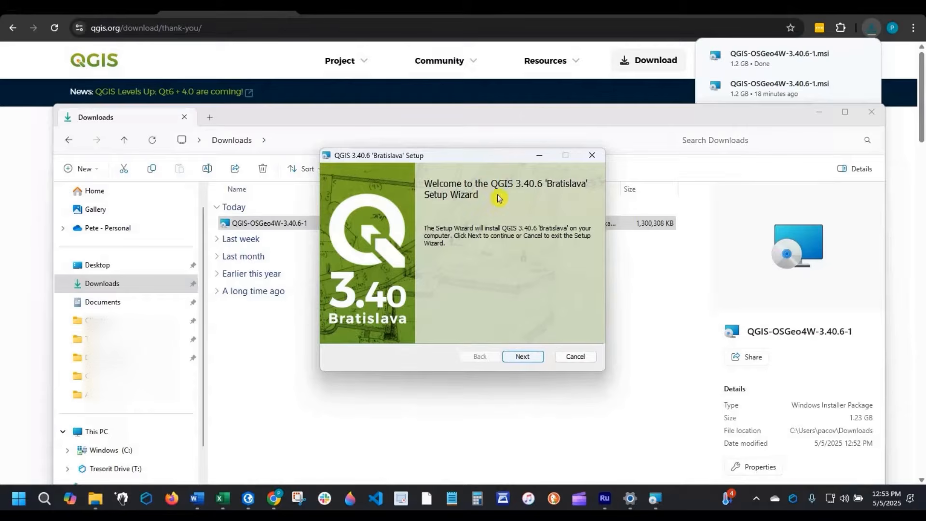
- Read through and accept the license agreement in the QGIS 3.40.6 setup wizard, continuing to the destination folder page
{"action": "left_click", "coordinate": [529, 360]}
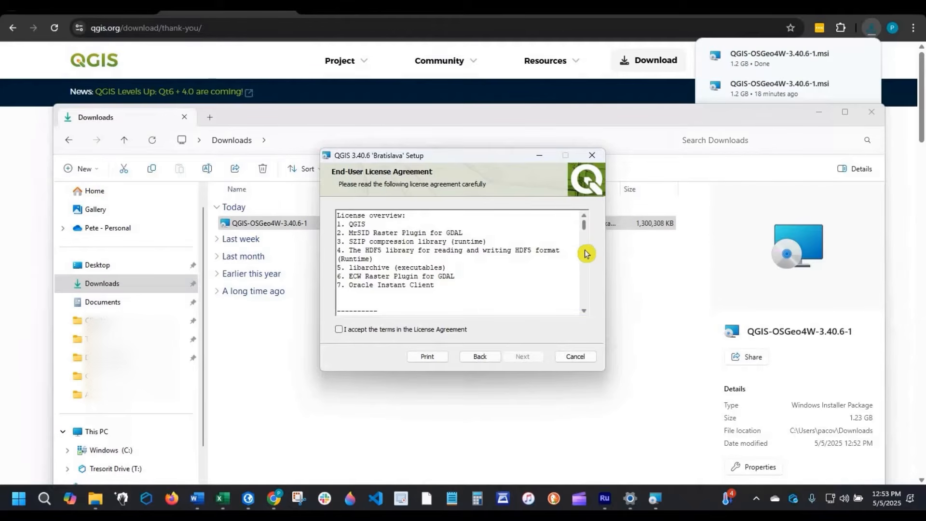
{"action": "scroll", "coordinate": [585, 283], "scroll_direction": "down", "scroll_amount": 10}
{"action": "scroll", "coordinate": [585, 307], "scroll_direction": "down", "scroll_amount": 8}
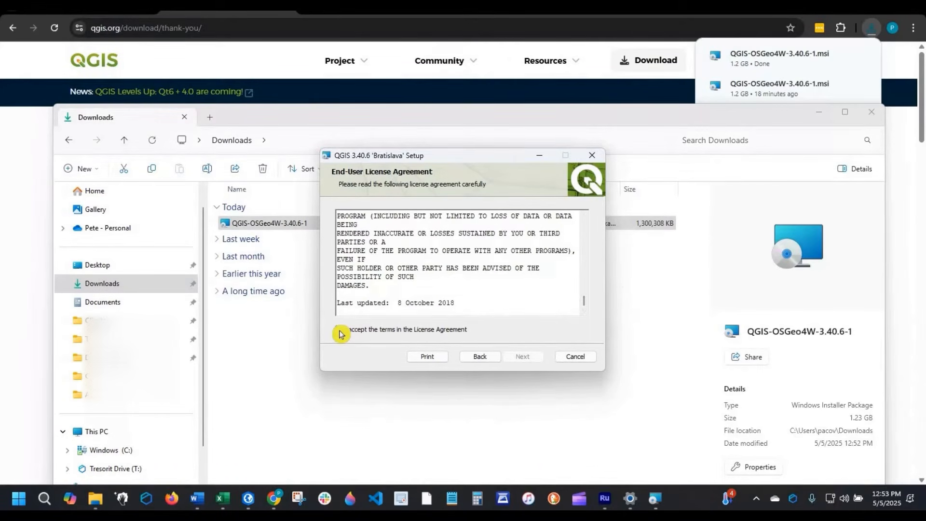
{"action": "left_click", "coordinate": [363, 332]}
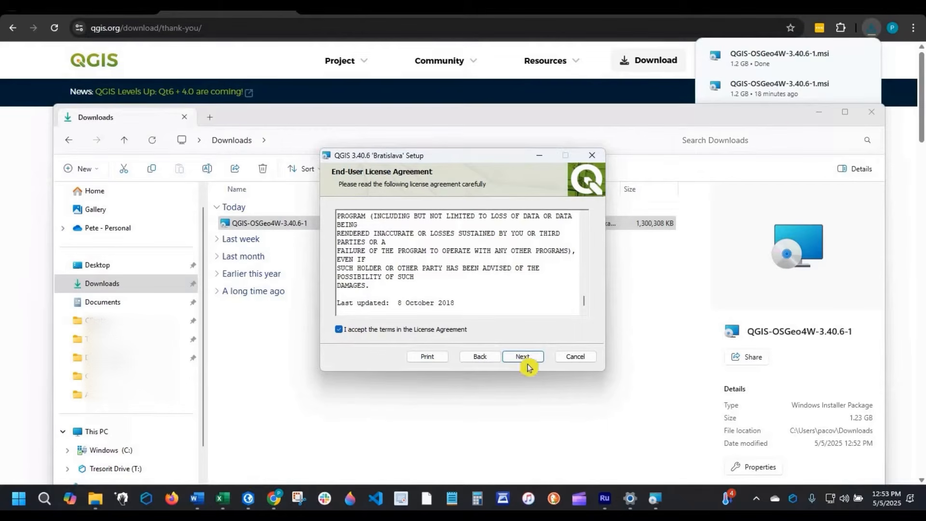
{"action": "left_click", "coordinate": [528, 361]}
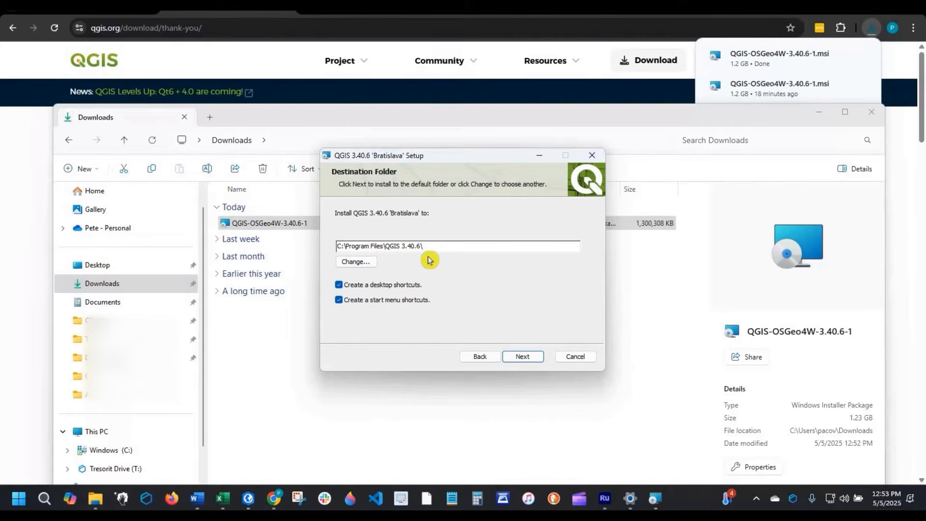
- Install QGIS into the default folder C:\Program Files\QGIS 3.40.6\ with desktop and start menu shortcuts, and finish the setup wizard
{"action": "left_click", "coordinate": [362, 263]}
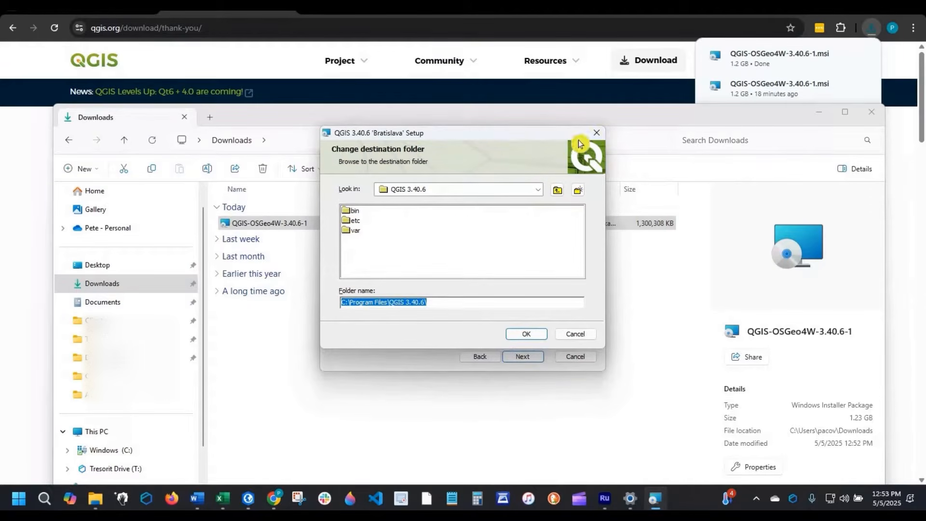
{"action": "key", "text": "Return"}
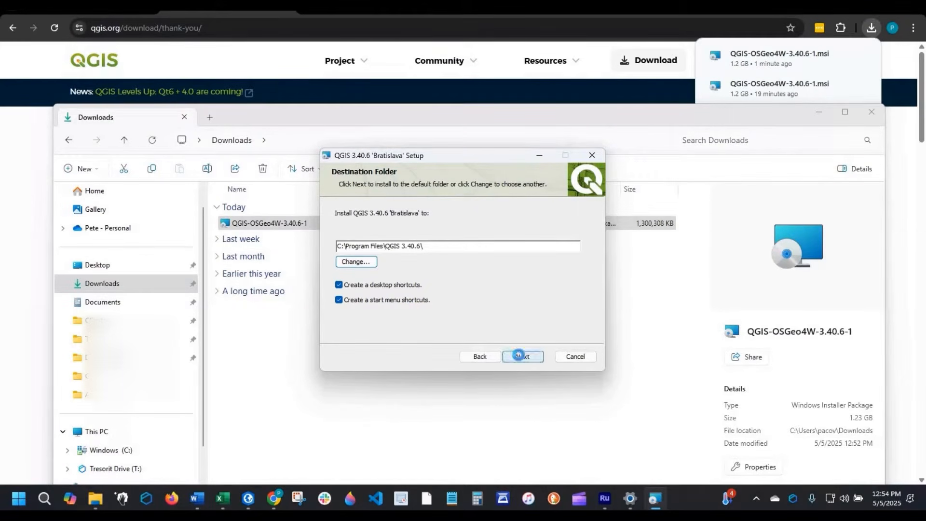
{"action": "left_click", "coordinate": [521, 356]}
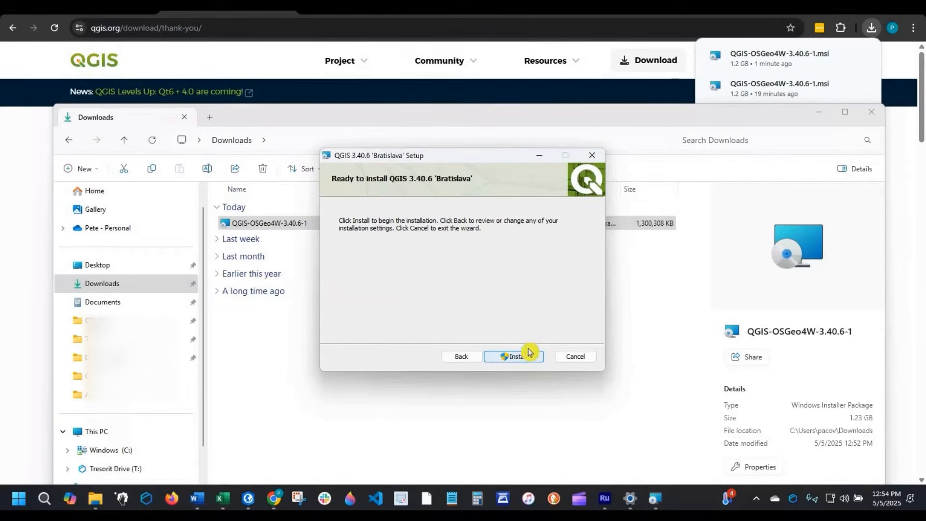
{"action": "left_click", "coordinate": [518, 357]}
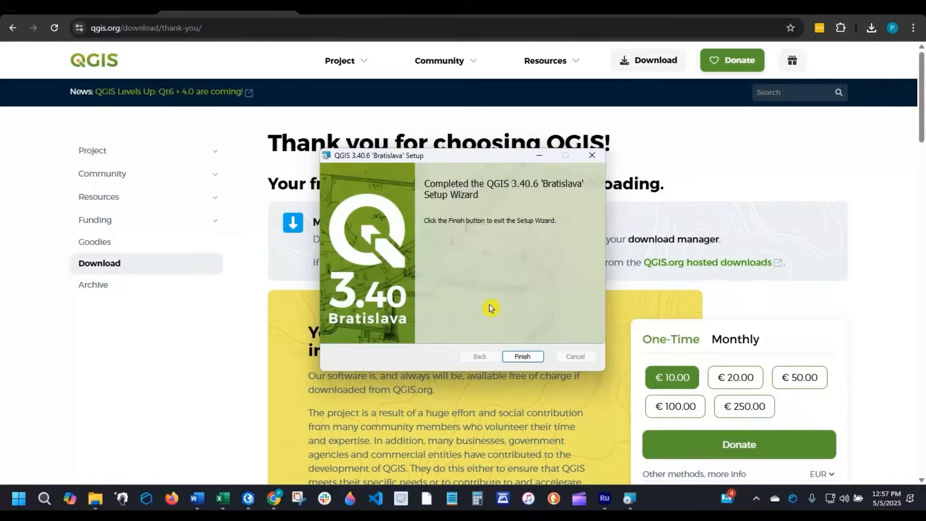
{"action": "left_click", "coordinate": [530, 361]}
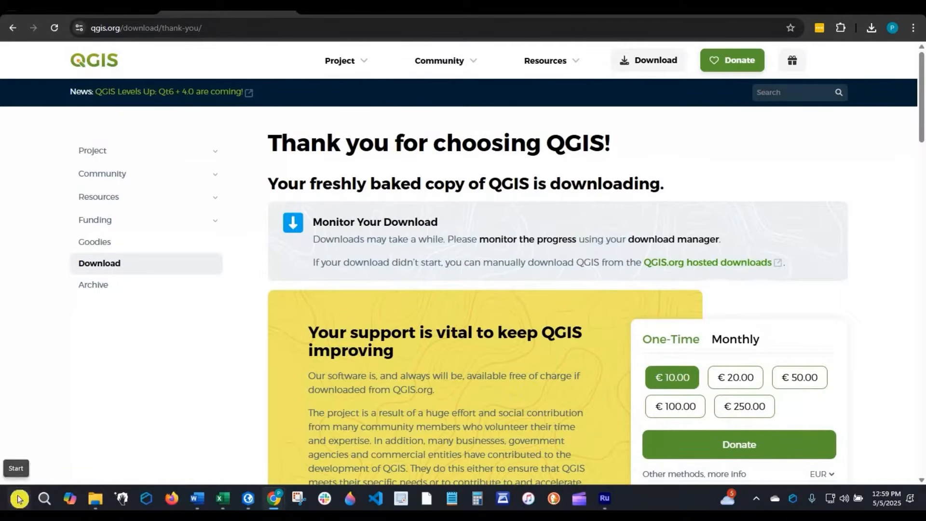
- Launch QGIS Desktop 3.40.6 from the QGIS 3.40.6 program group among the installed Windows apps
{"action": "left_click", "coordinate": [18, 498]}
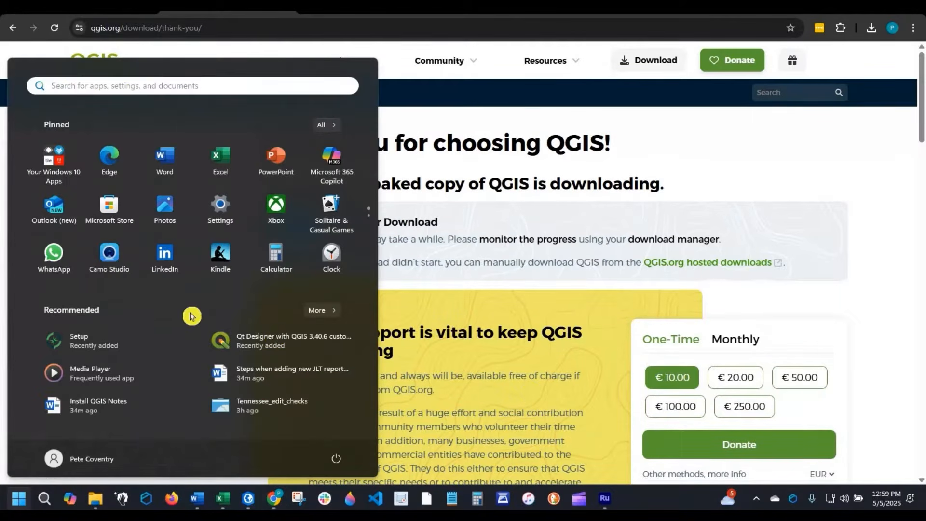
{"action": "scroll", "coordinate": [162, 318], "scroll_direction": "down", "scroll_amount": 10}
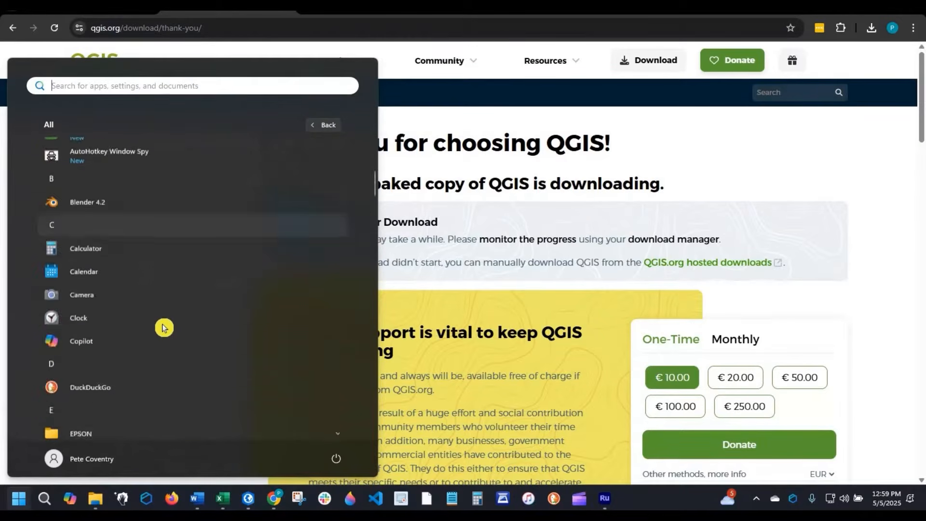
{"action": "scroll", "coordinate": [165, 328], "scroll_direction": "down", "scroll_amount": 15}
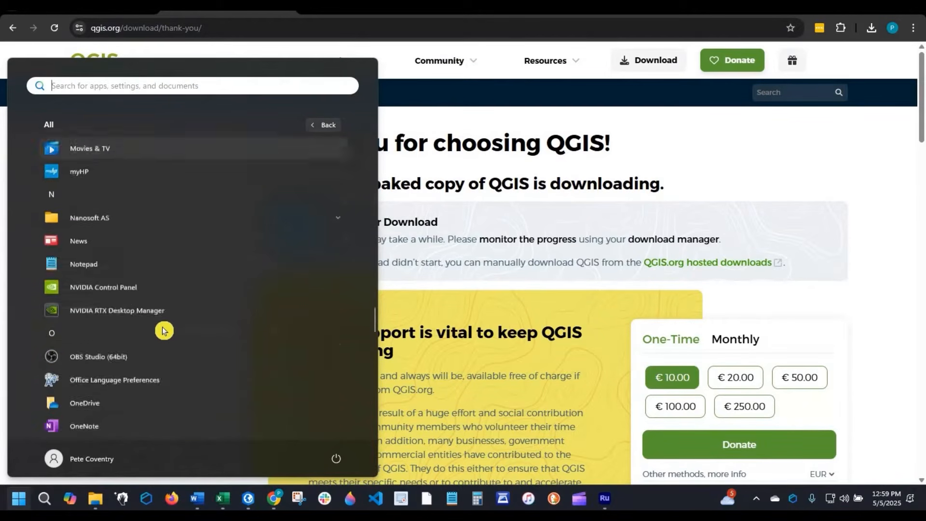
{"action": "scroll", "coordinate": [163, 331], "scroll_direction": "down", "scroll_amount": 6}
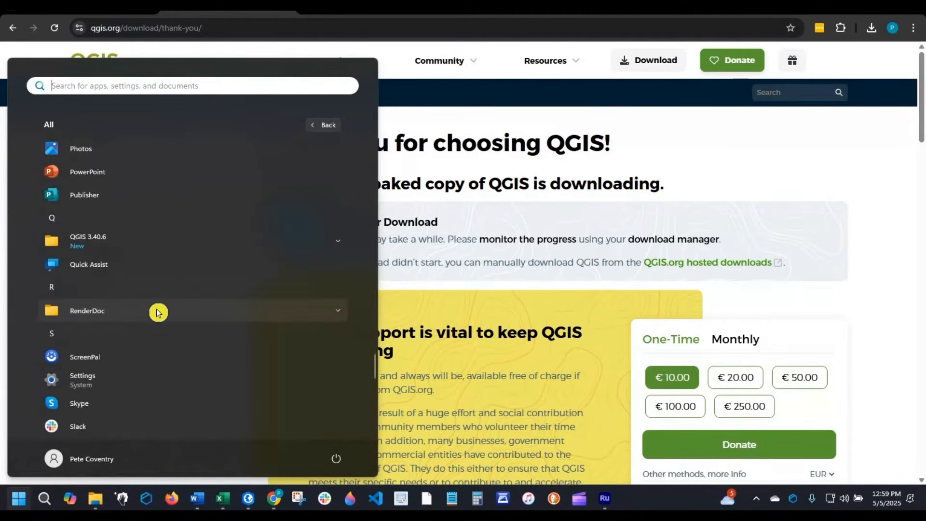
{"action": "left_click", "coordinate": [81, 242]}
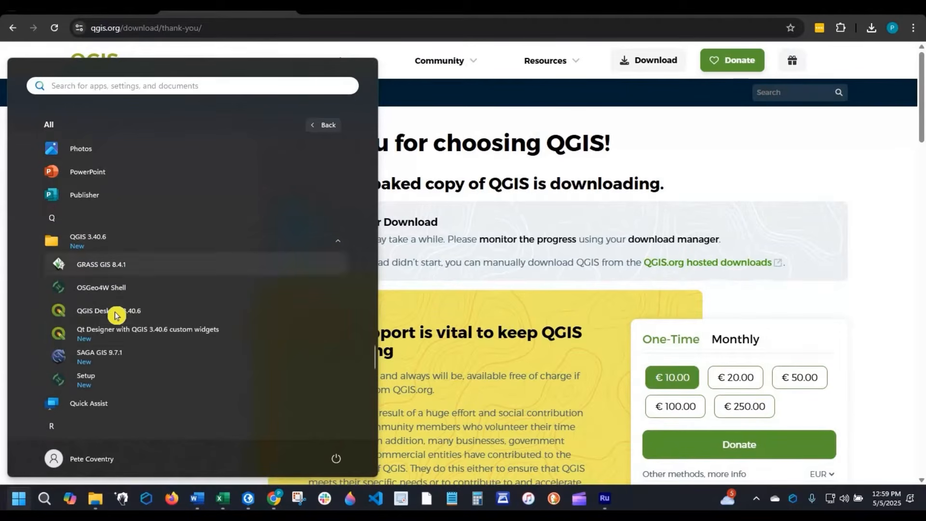
{"action": "left_click", "coordinate": [116, 313]}
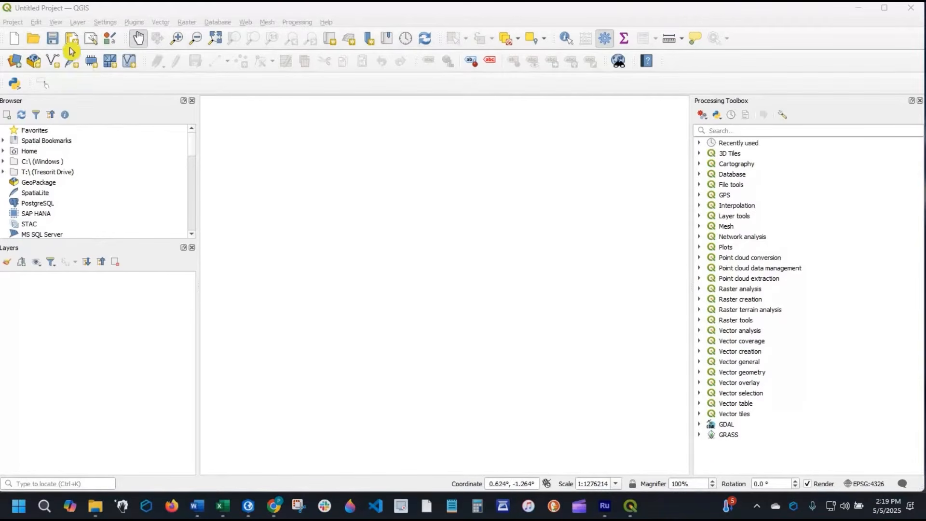
- Start creating a new shapefile layer and move its settings dialog higher so all of it fits on screen
{"action": "left_click", "coordinate": [75, 23]}
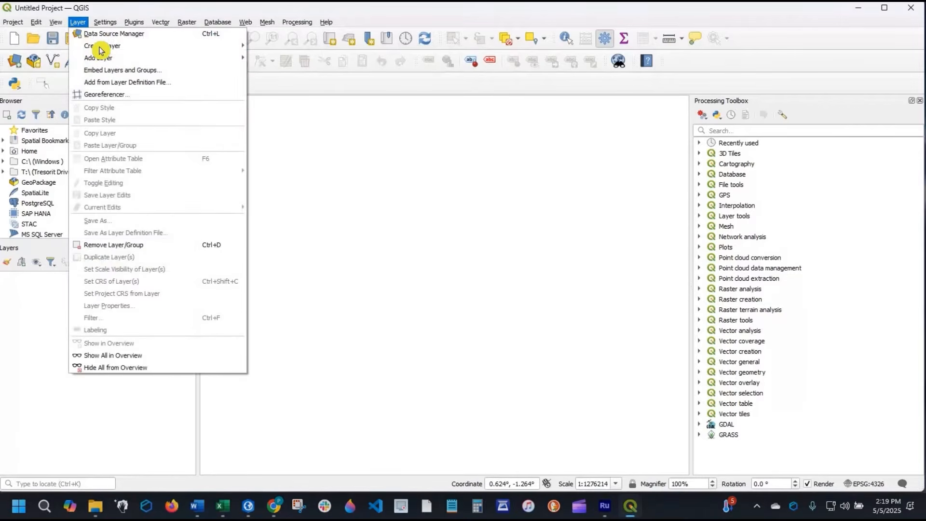
{"action": "mouse_move", "coordinate": [120, 45]}
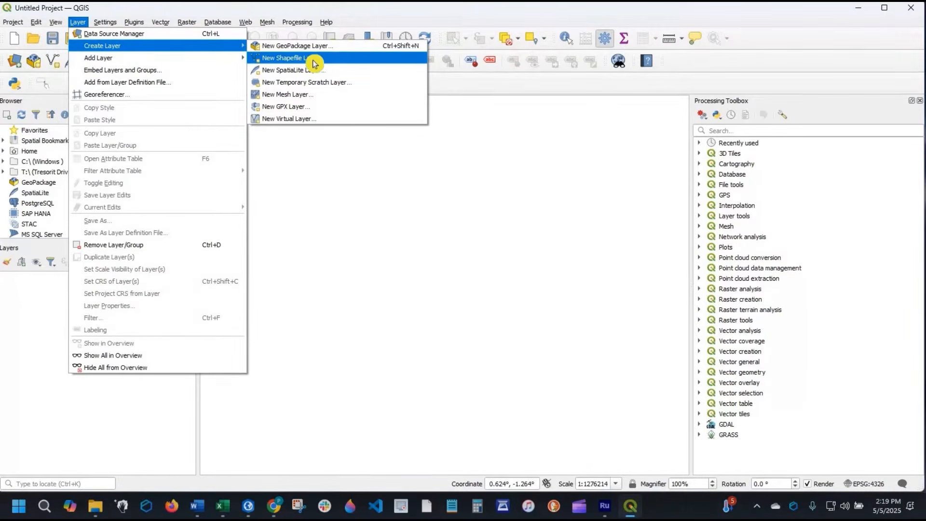
{"action": "left_click", "coordinate": [314, 62]}
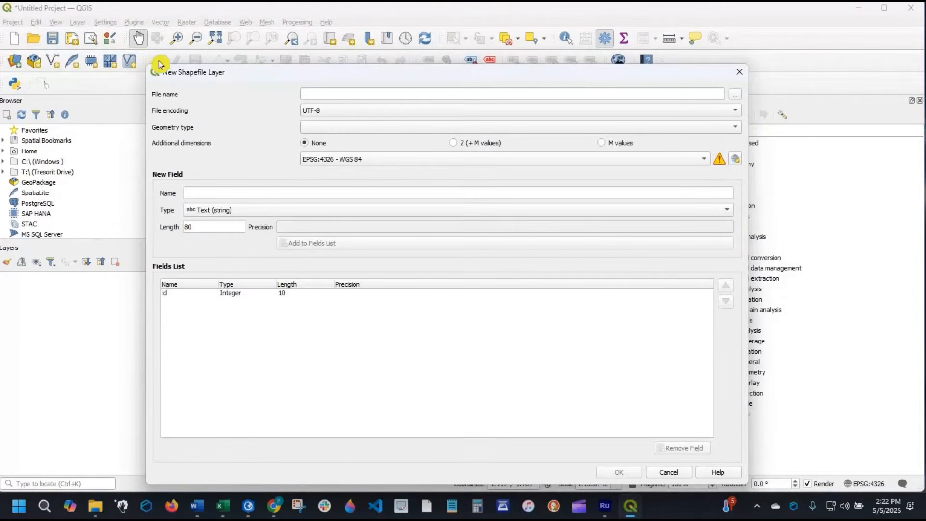
{"action": "left_click_drag", "start_coordinate": [161, 69], "coordinate": [144, 43]}
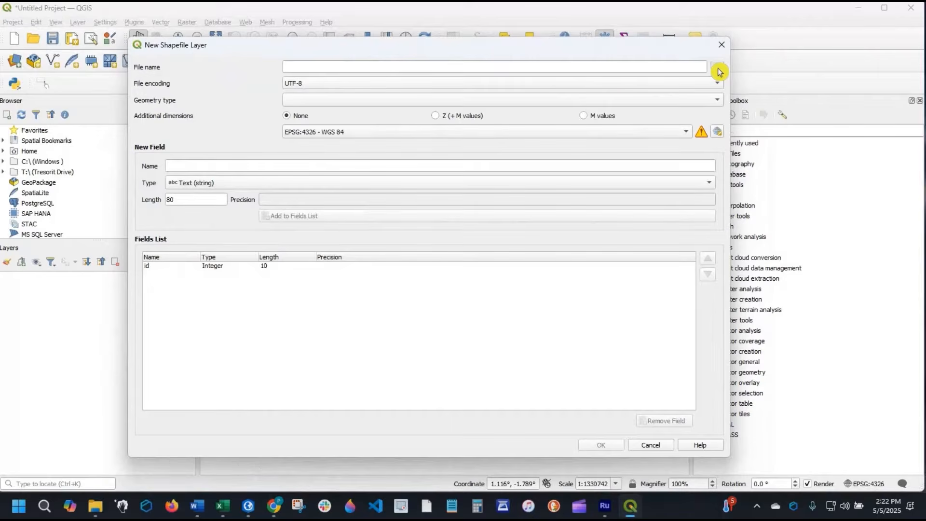
- Browse for the shapefile's save location and create a folder named test_polygon inside QGIS_for_Absolute_Beginners
{"action": "left_click", "coordinate": [717, 67]}
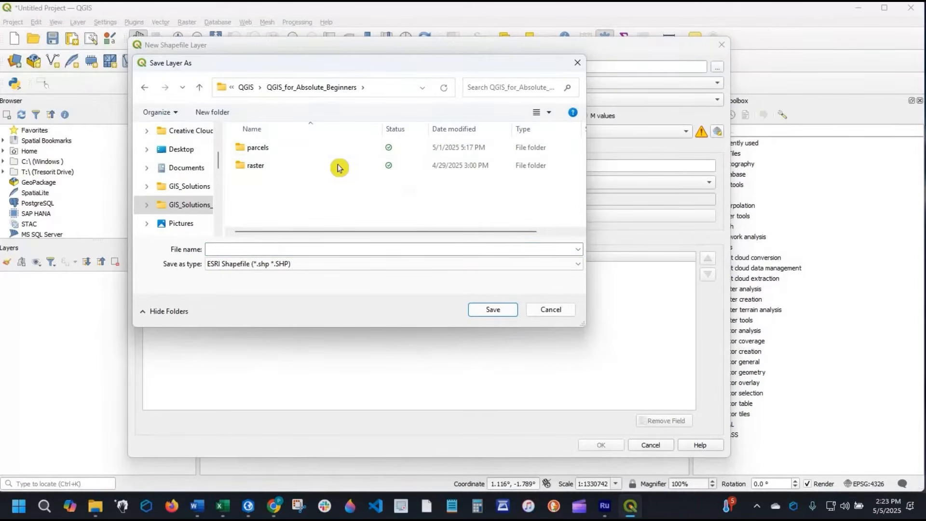
{"action": "left_click", "coordinate": [210, 114]}
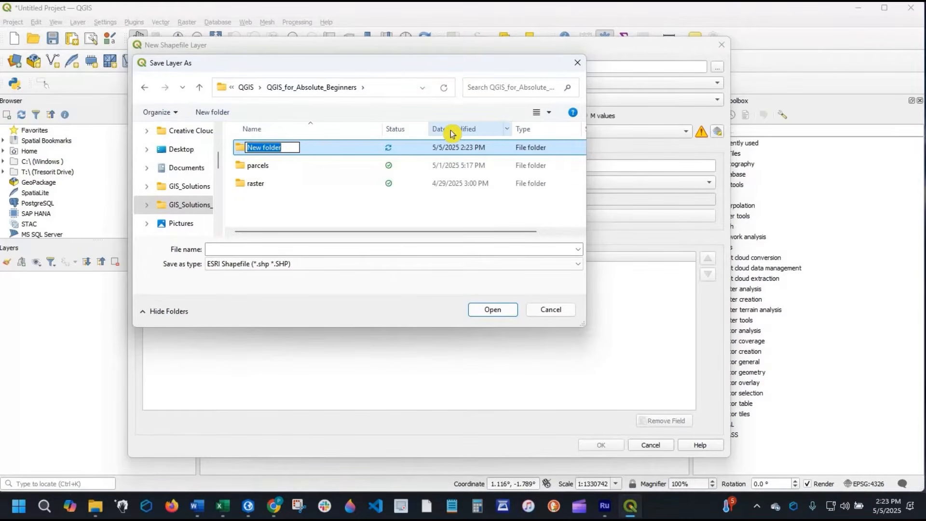
{"action": "type", "text": "test_"}
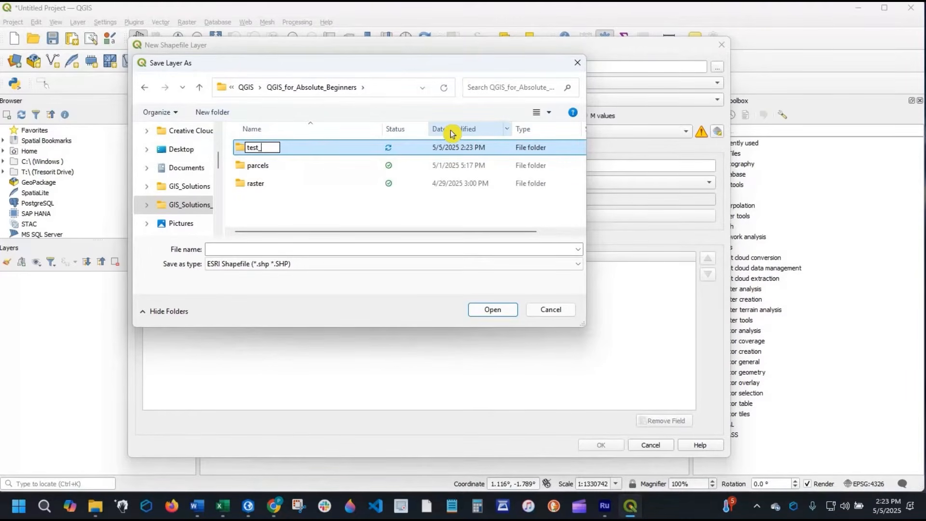
{"action": "type", "text": "polygon"}
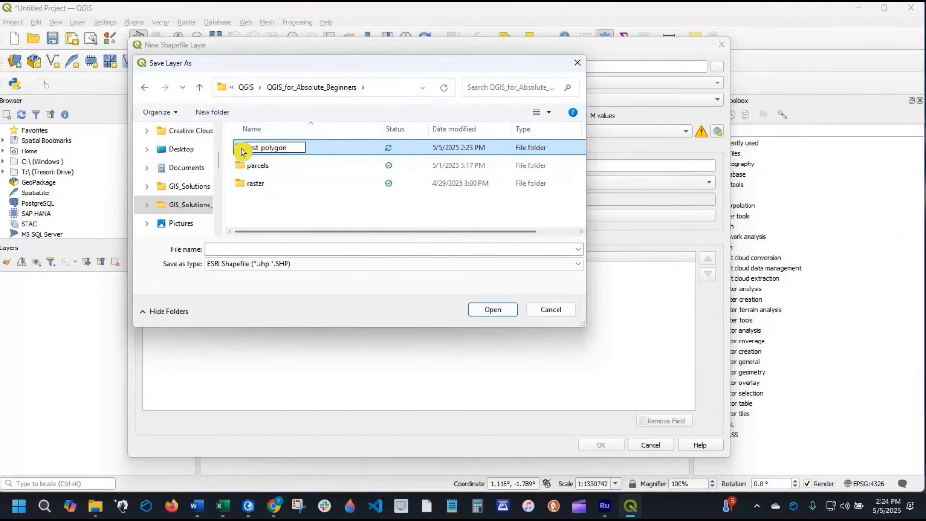
{"action": "key", "text": "Return"}
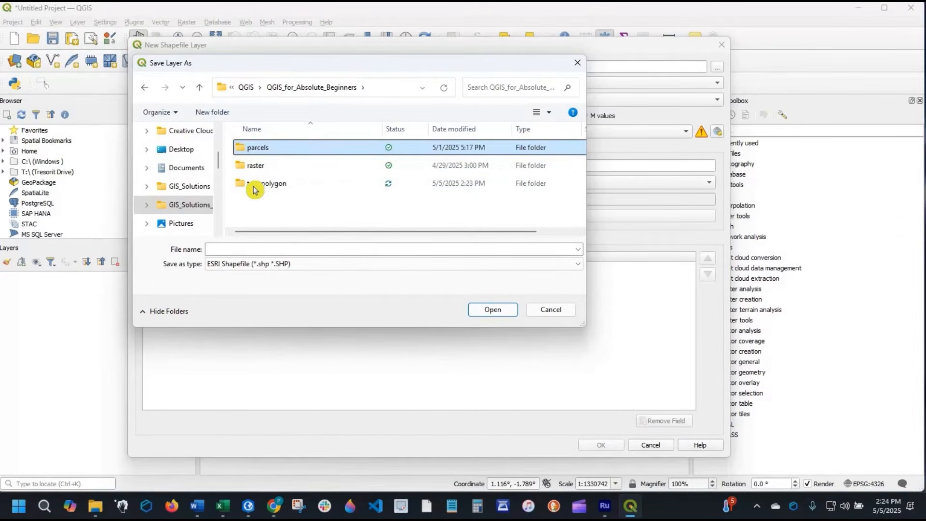
- Save the shapefile as Test_Polygon inside the test_polygon folder and set its geometry type to Polygon
{"action": "double_click", "coordinate": [254, 187]}
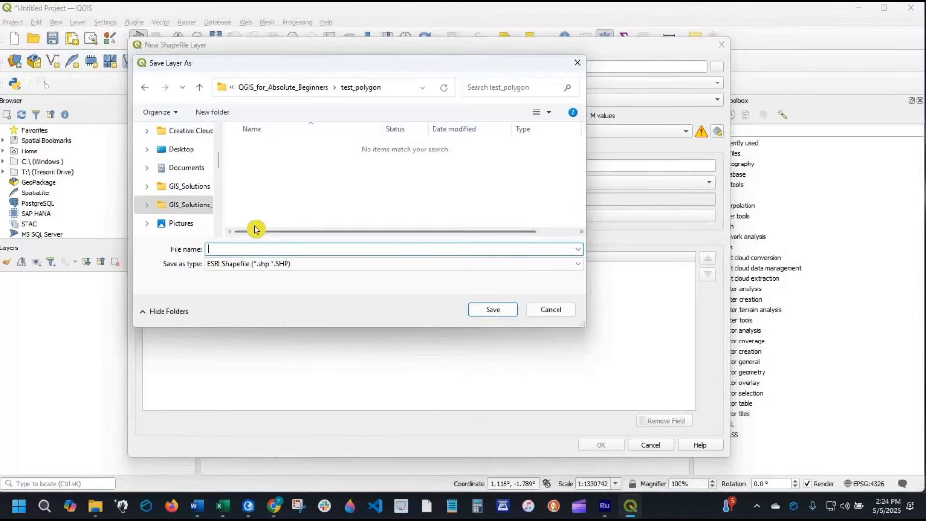
{"action": "type", "text": "T"}
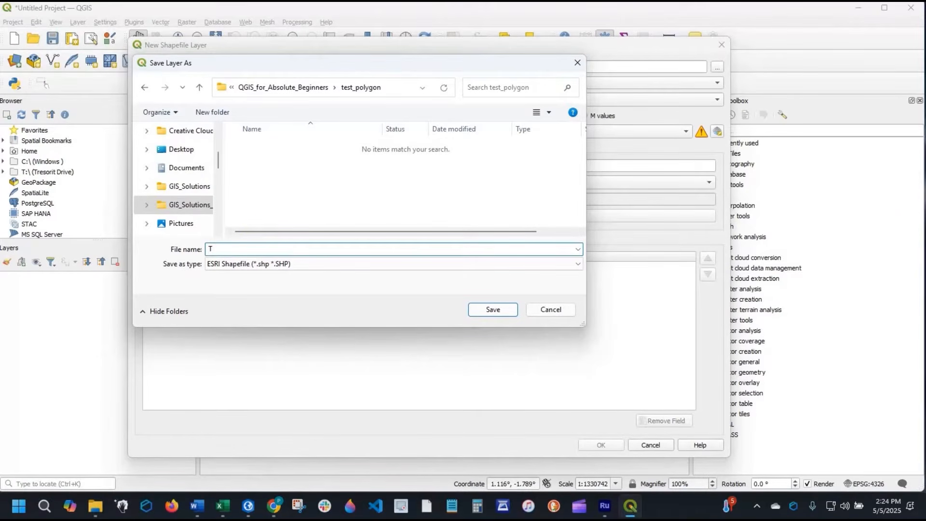
{"action": "type", "text": "est_Polygon"}
{"action": "left_click", "coordinate": [493, 310]}
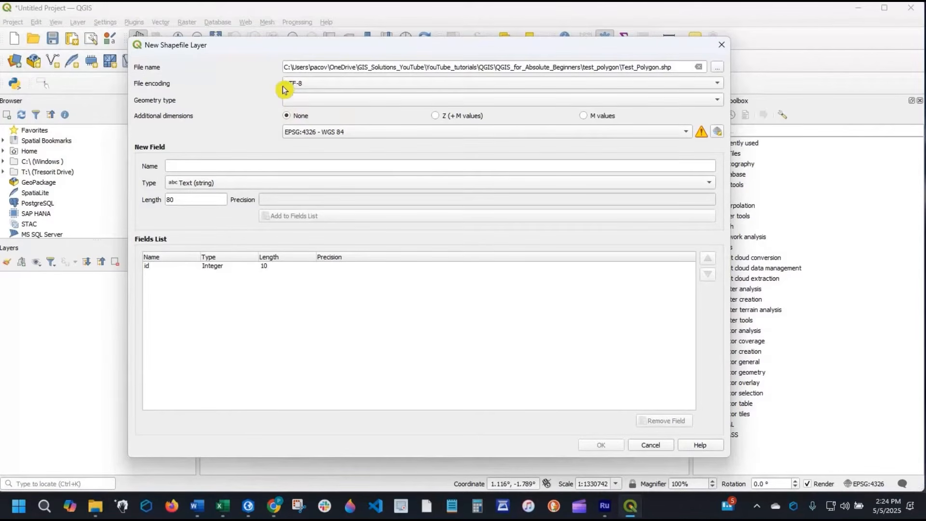
{"action": "left_click", "coordinate": [353, 104]}
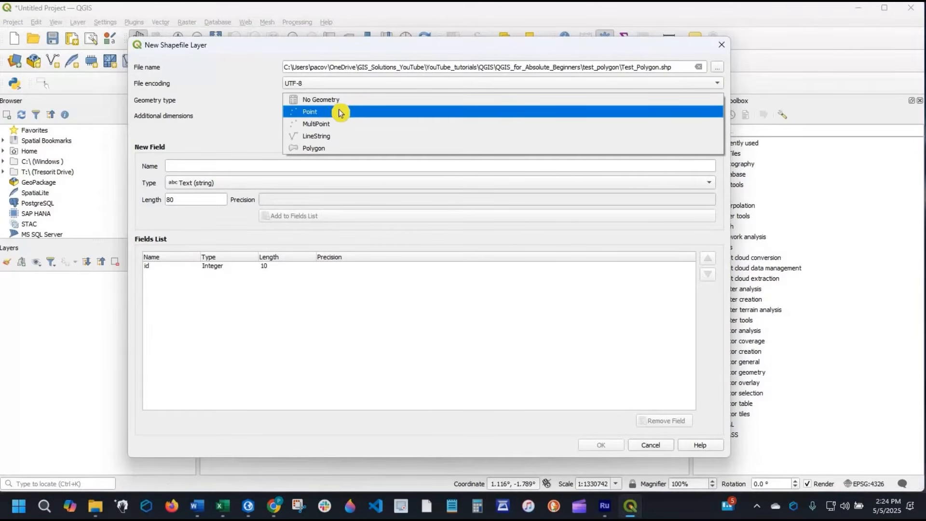
{"action": "left_click", "coordinate": [339, 149]}
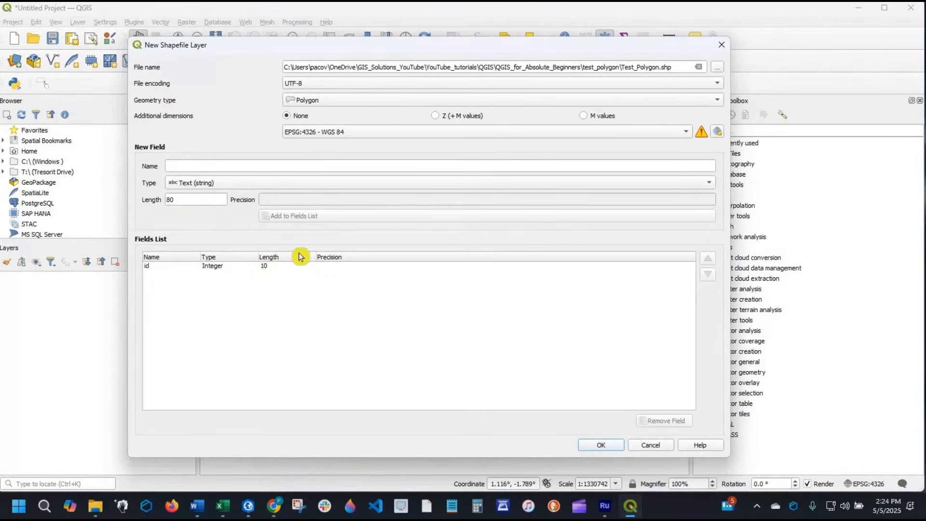
- Add a Text (string) field named Location with a length of 25 to the new shapefile's fields
{"action": "left_click", "coordinate": [245, 164]}
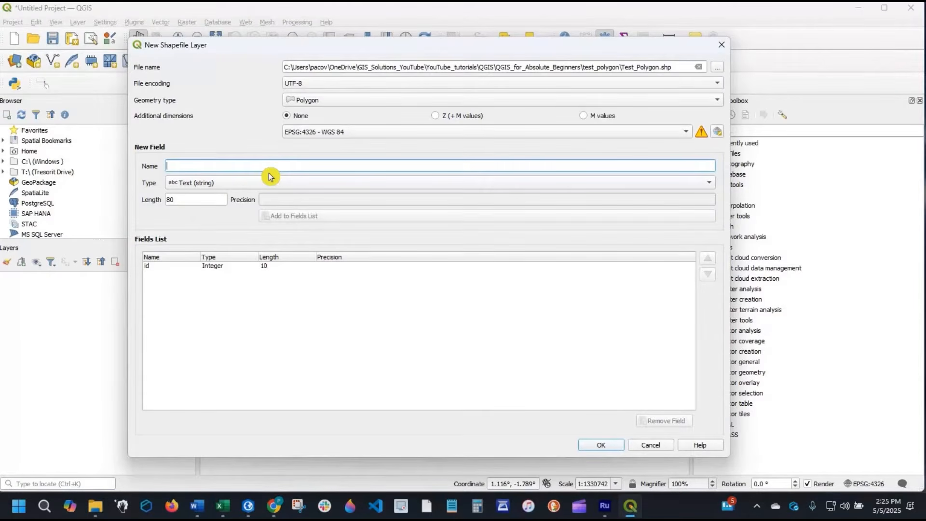
{"action": "type", "text": "Location"}
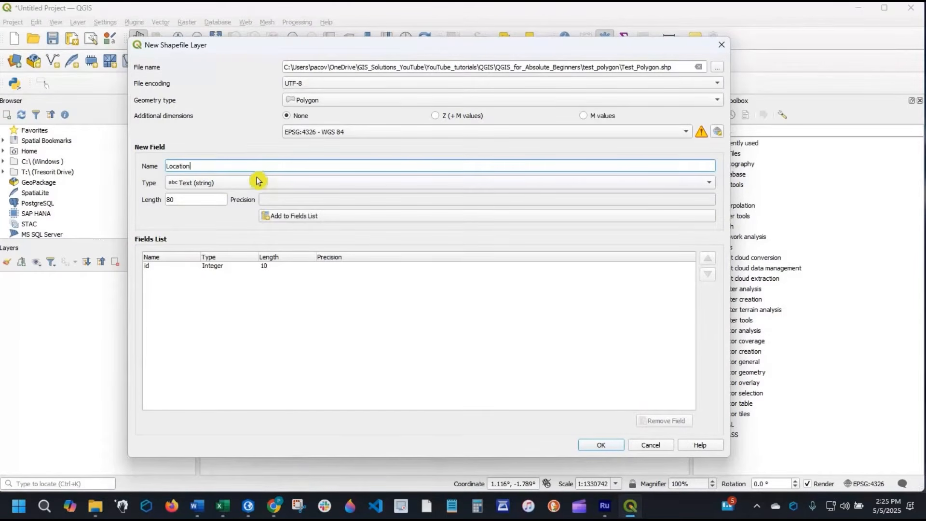
{"action": "left_click", "coordinate": [246, 186]}
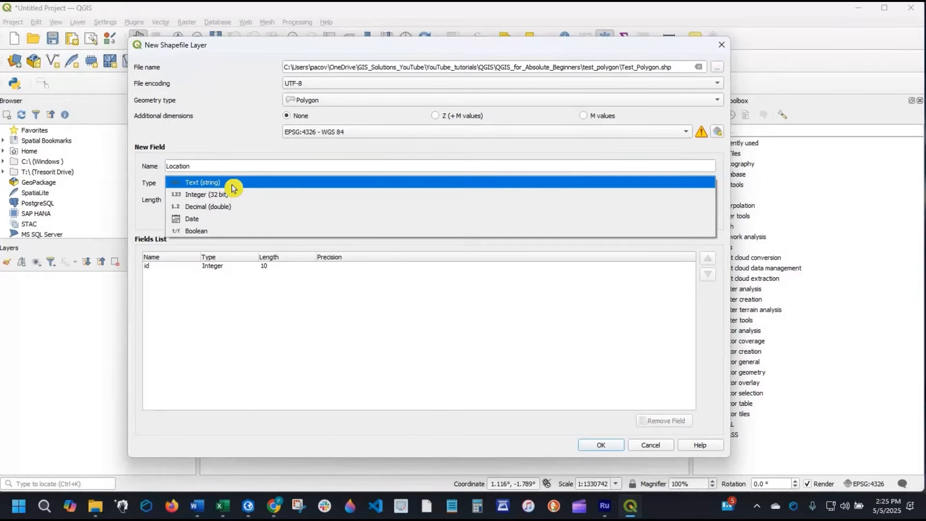
{"action": "left_click", "coordinate": [234, 187]}
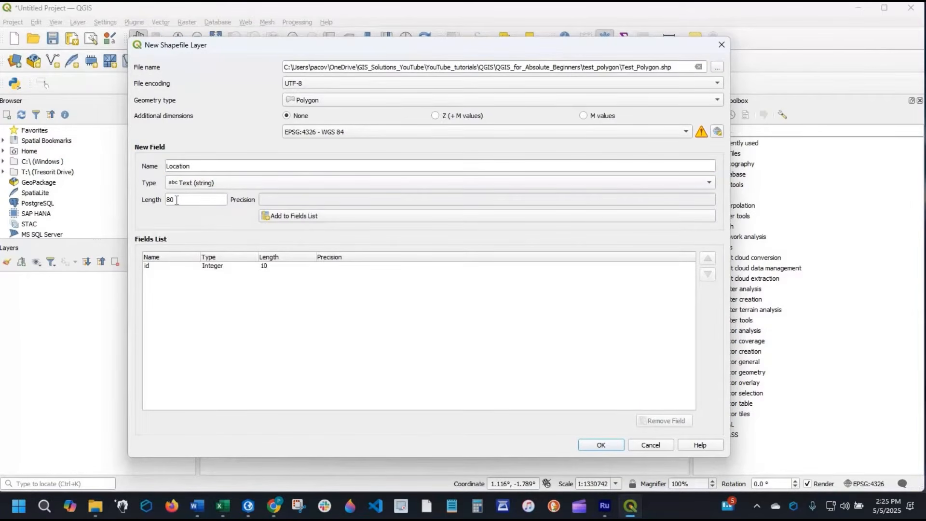
{"action": "left_click", "coordinate": [151, 199]}
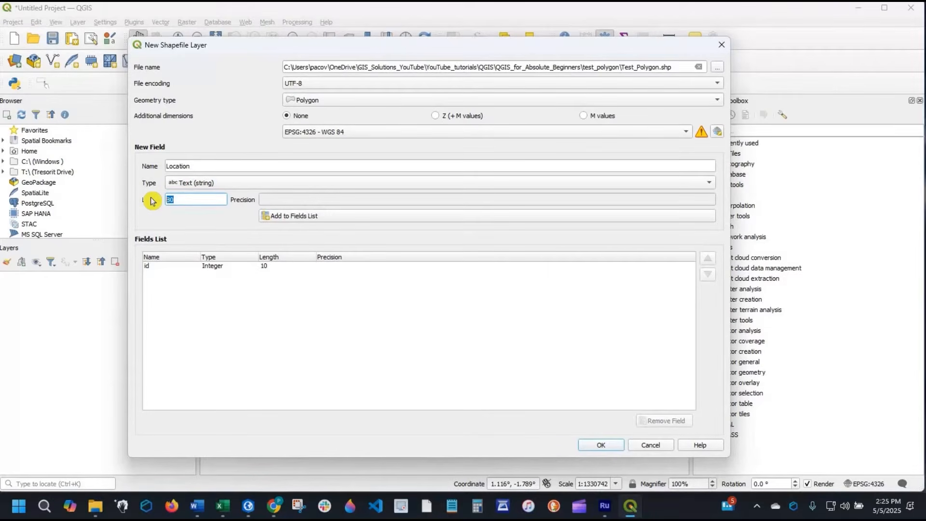
{"action": "type", "text": "25"}
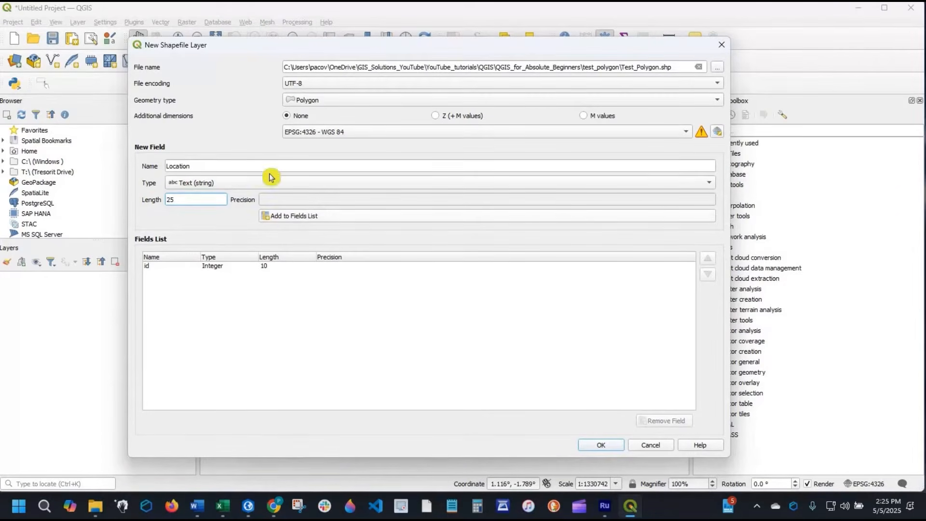
{"action": "left_click", "coordinate": [344, 220]}
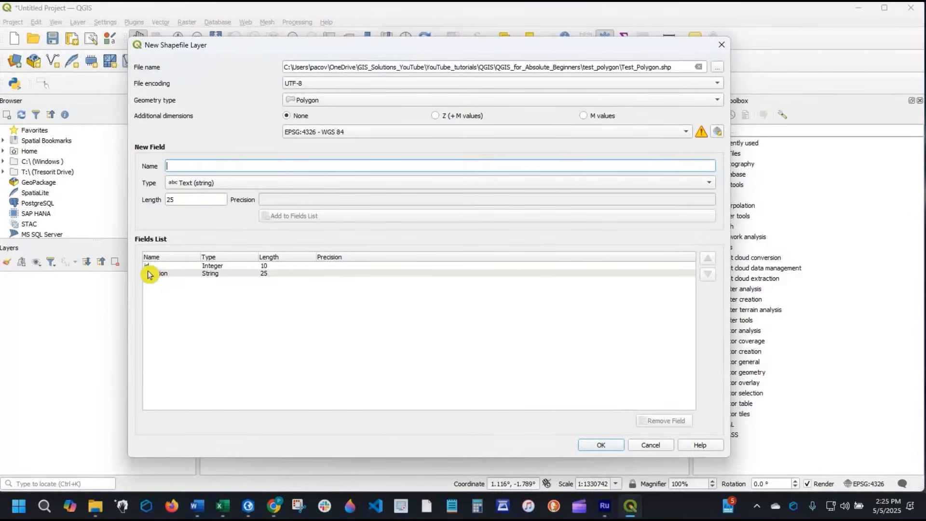
- Remove the id field from the new shapefile's fields and create the layer
{"action": "left_click", "coordinate": [227, 266]}
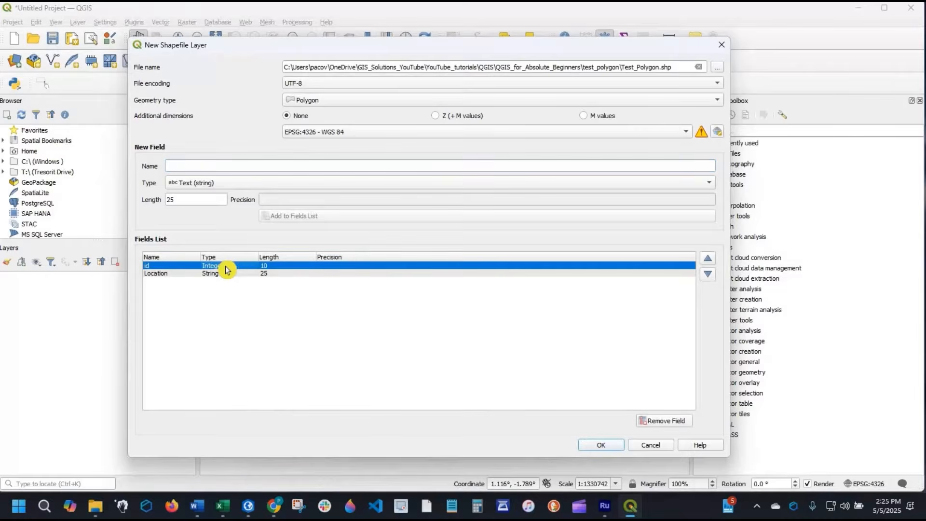
{"action": "left_click", "coordinate": [677, 425]}
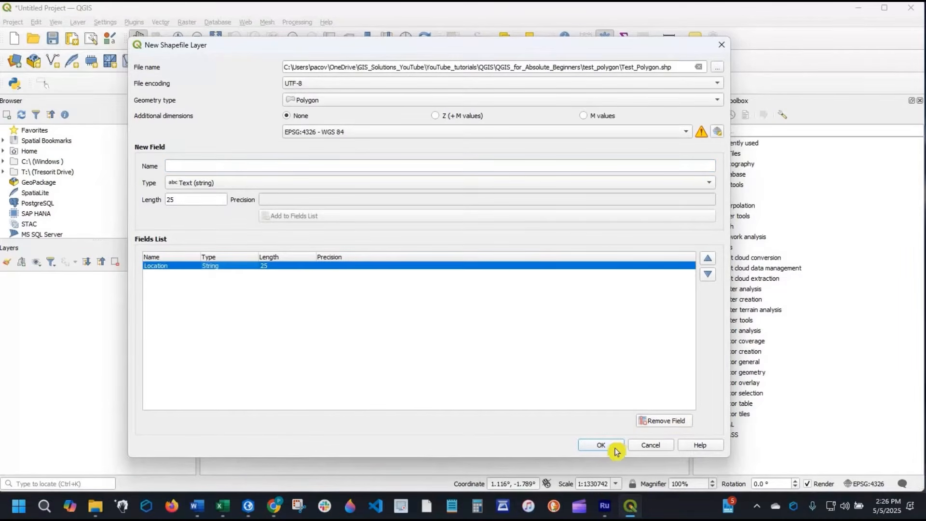
{"action": "left_click", "coordinate": [612, 443]}
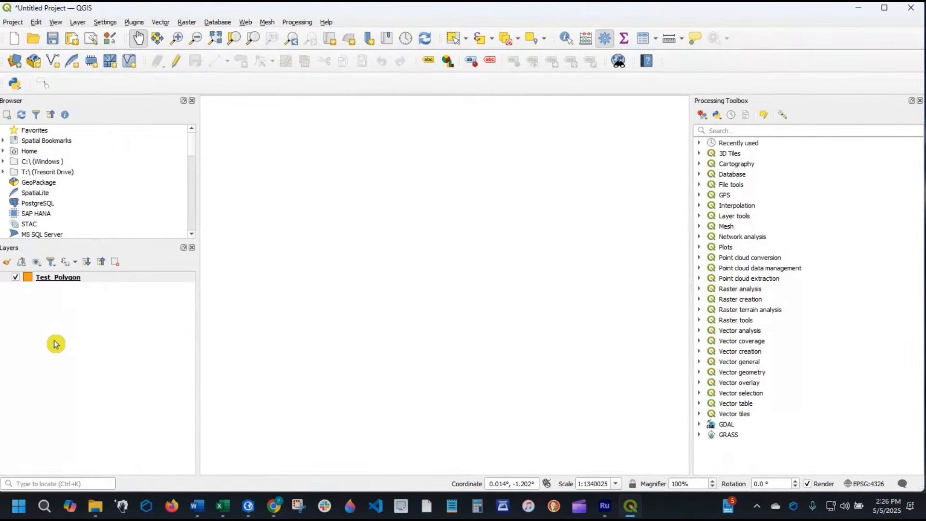
- Enable editing on the Test_Polygon layer and draw an irregular six-sided polygon feature around the middle of the map canvas
{"action": "left_click", "coordinate": [61, 278]}
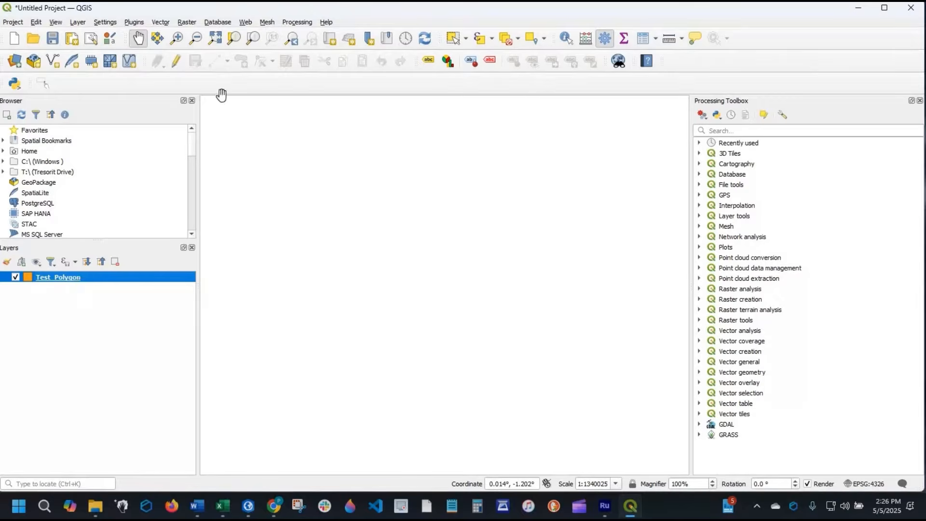
{"action": "left_click", "coordinate": [176, 66]}
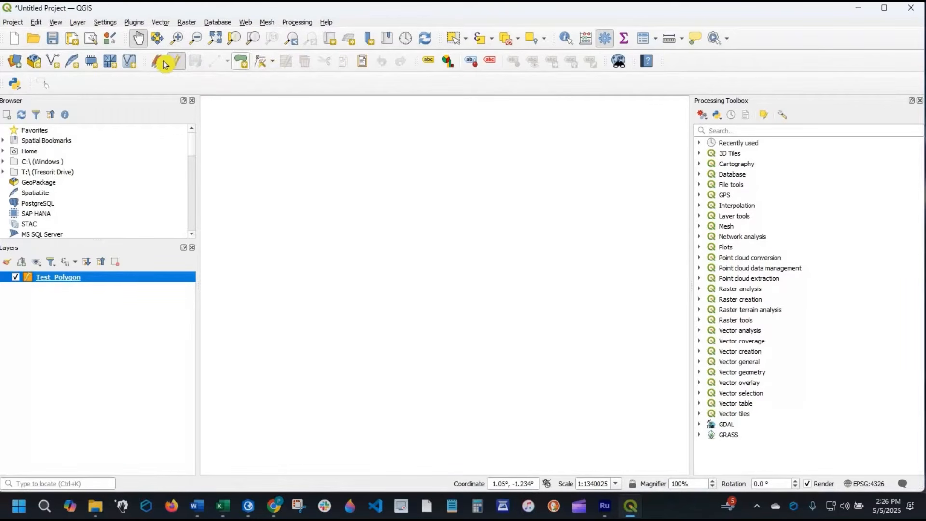
{"action": "left_click", "coordinate": [239, 63]}
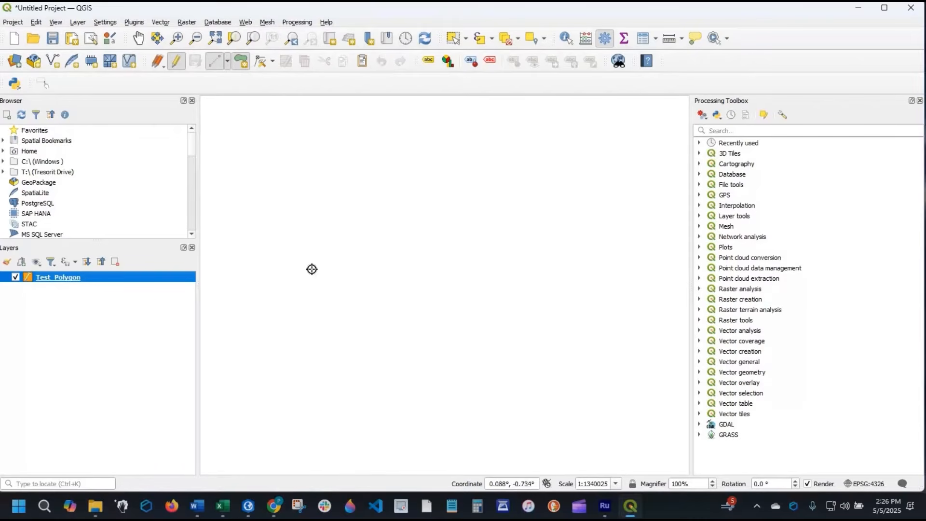
{"action": "left_click", "coordinate": [313, 269]}
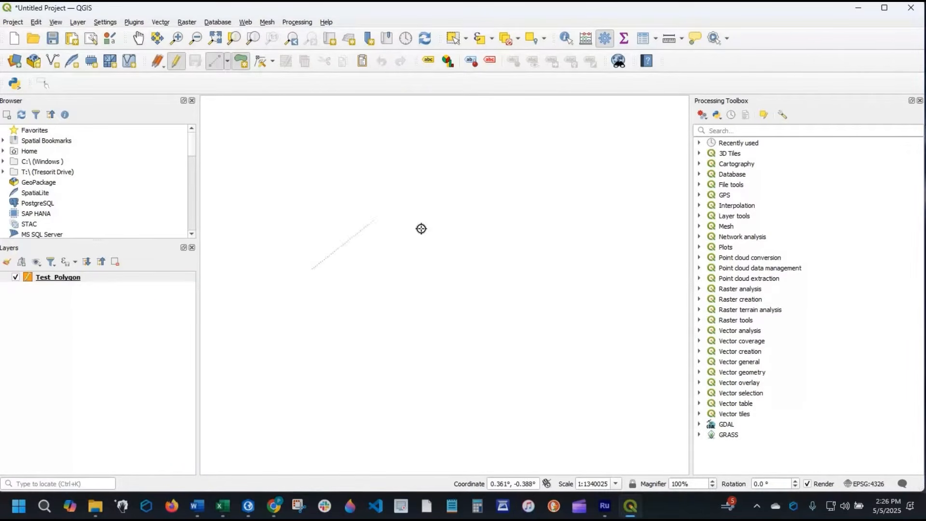
{"action": "left_click", "coordinate": [373, 201]}
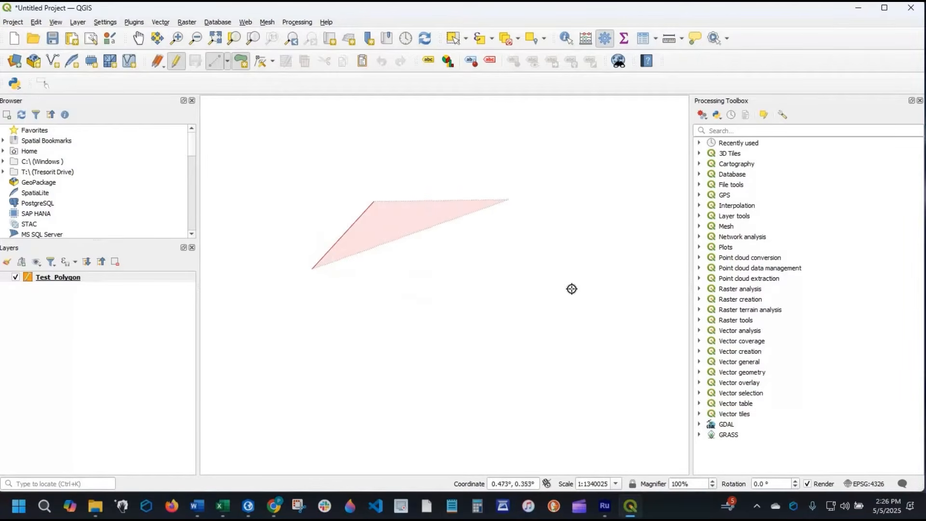
{"action": "left_click", "coordinate": [575, 312]}
{"action": "left_click", "coordinate": [479, 387]}
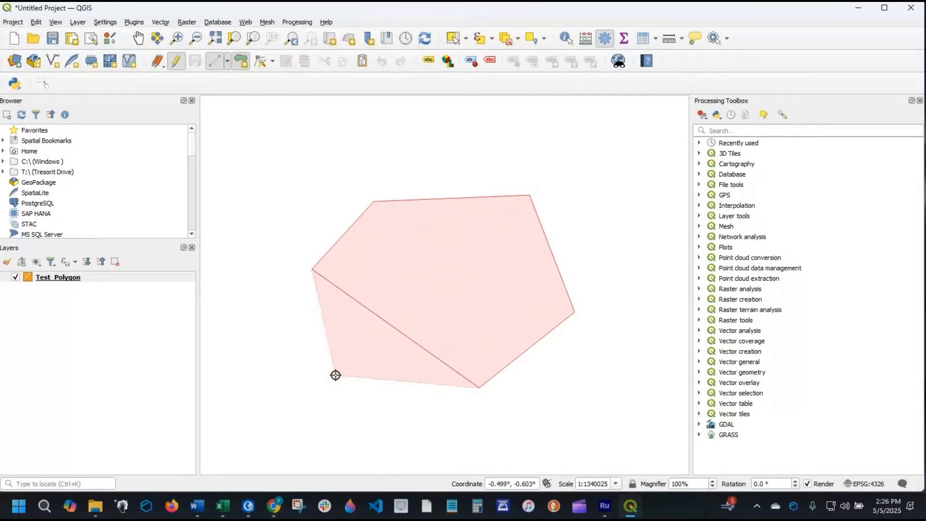
{"action": "left_click", "coordinate": [336, 375]}
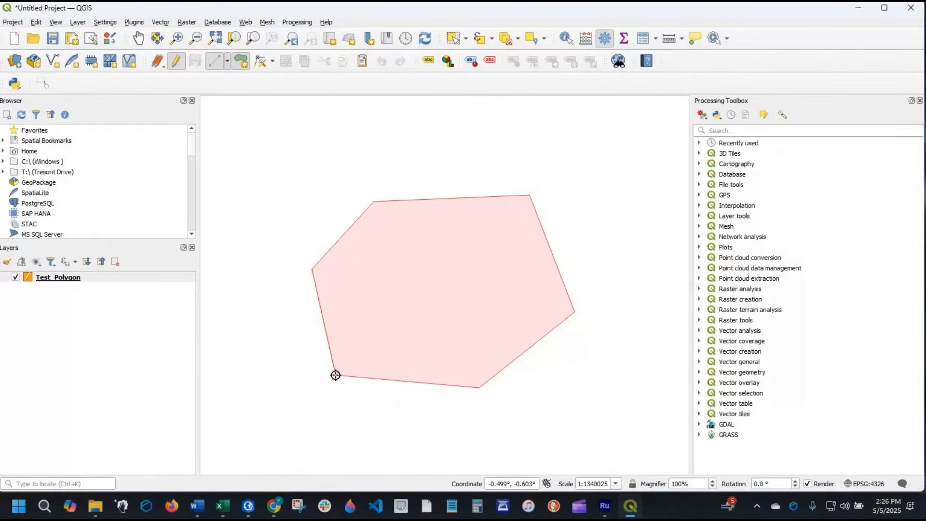
{"action": "right_click", "coordinate": [336, 375]}
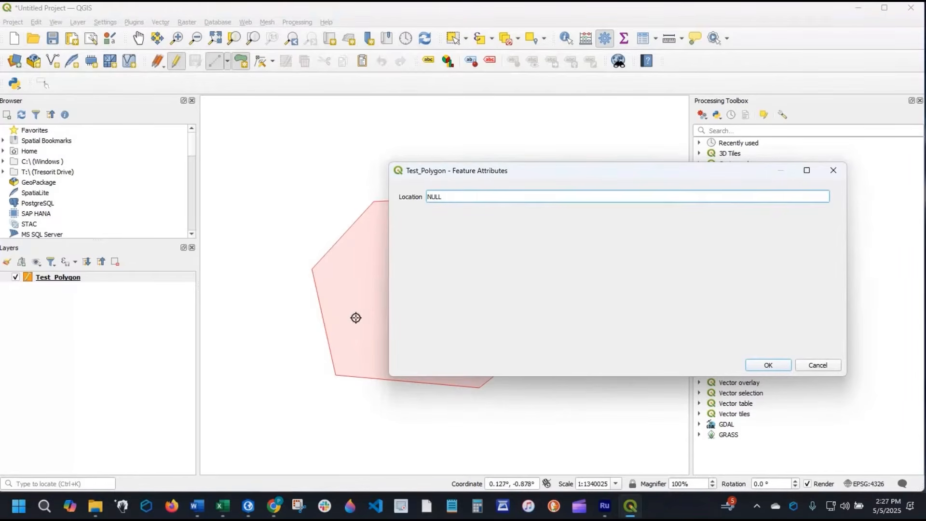
- Set the new polygon's Location attribute to A, and end the layer's editing session with the edits saved
{"action": "left_click_drag", "start_coordinate": [497, 171], "coordinate": [295, 190]}
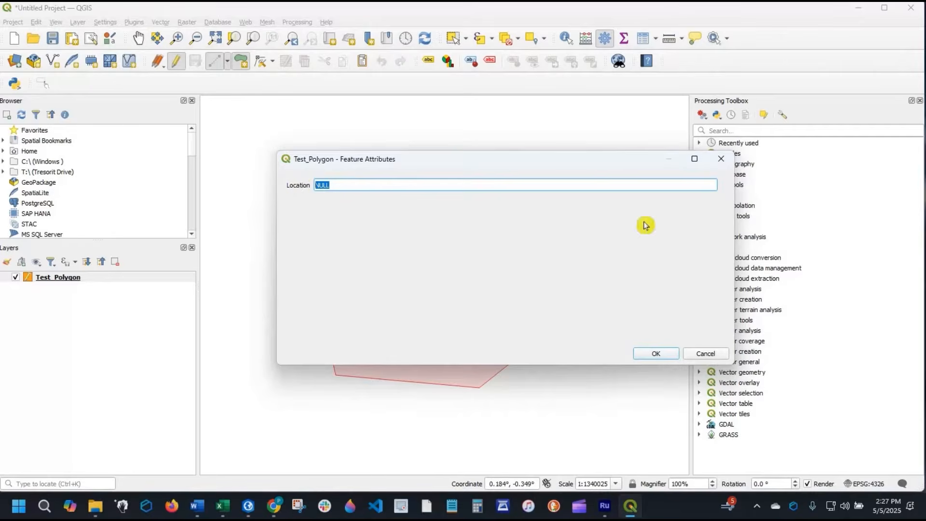
{"action": "type", "text": "A"}
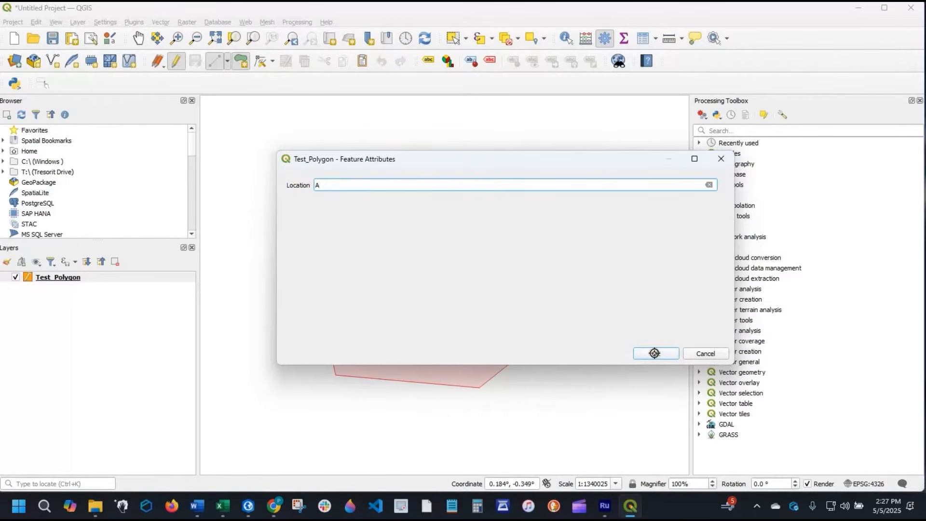
{"action": "left_click", "coordinate": [654, 353]}
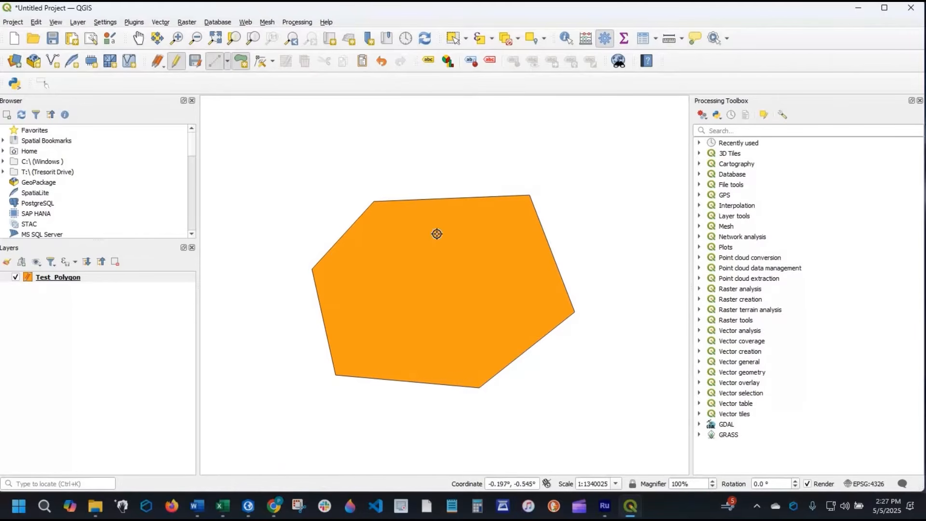
{"action": "left_click", "coordinate": [178, 67]}
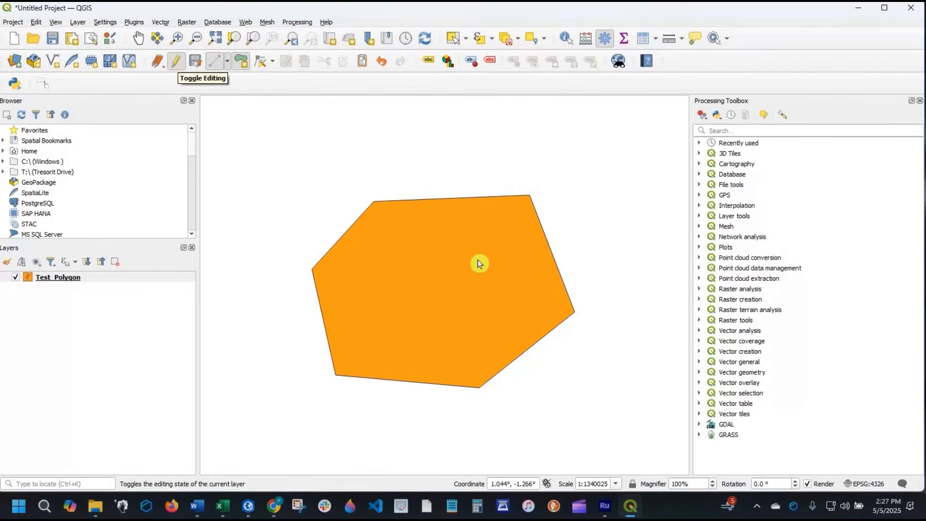
{"action": "left_click", "coordinate": [443, 280]}
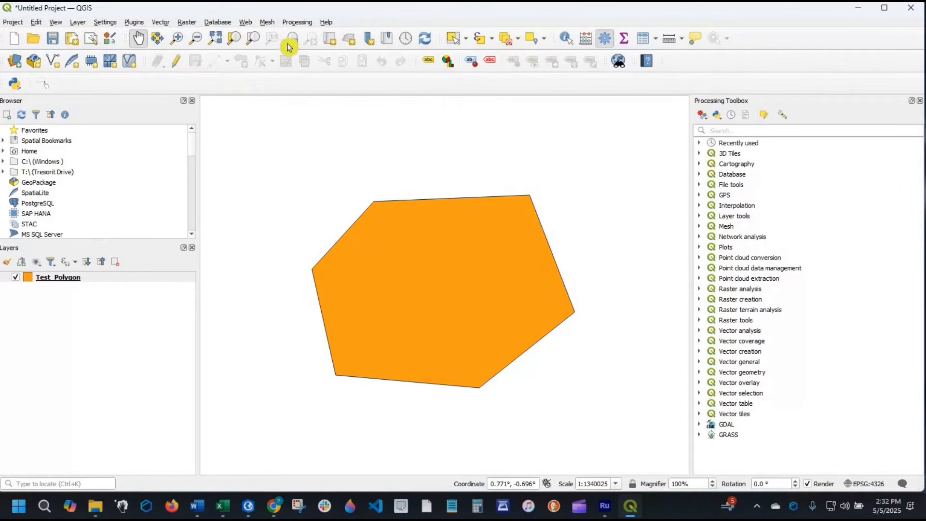
- Zoom in on the upper part of the polygon and back out until the whole shape fits in the map
{"action": "left_click", "coordinate": [177, 38]}
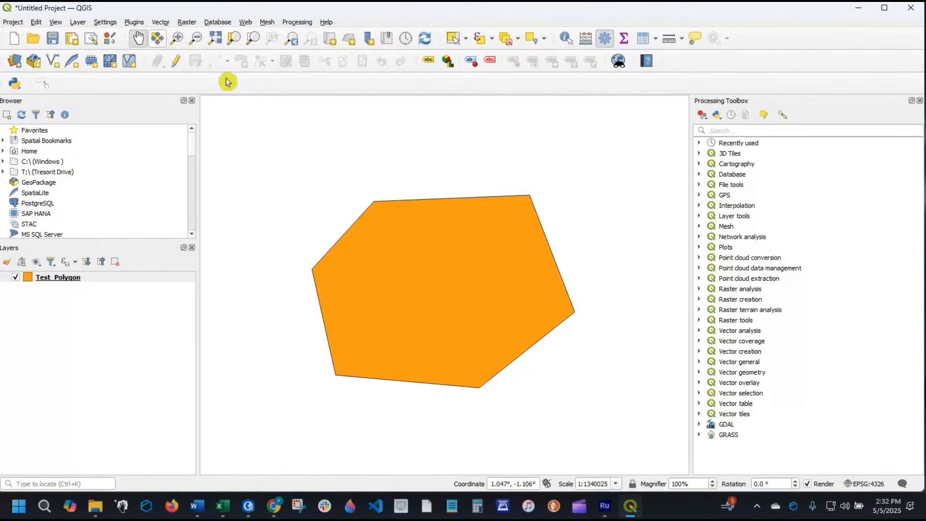
{"action": "left_click_drag", "start_coordinate": [424, 268], "coordinate": [426, 278]}
{"action": "left_click", "coordinate": [195, 38]}
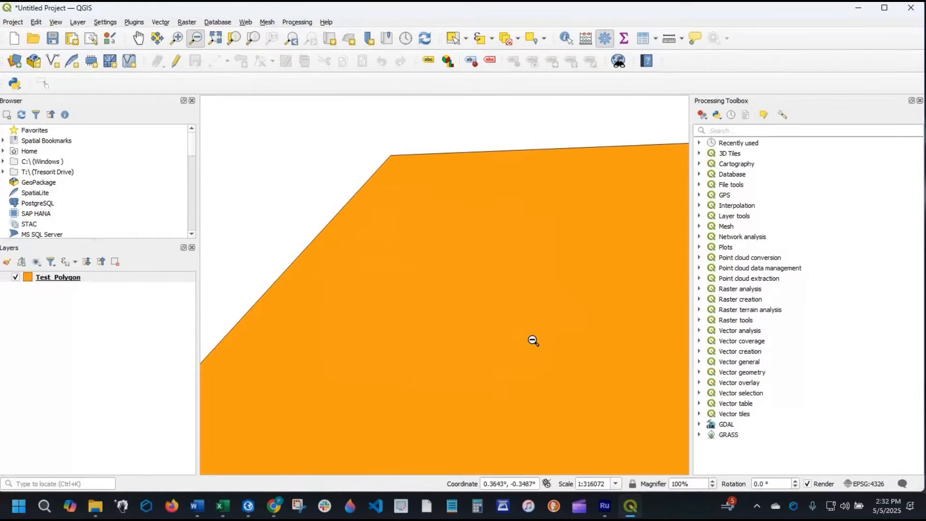
{"action": "left_click", "coordinate": [533, 341]}
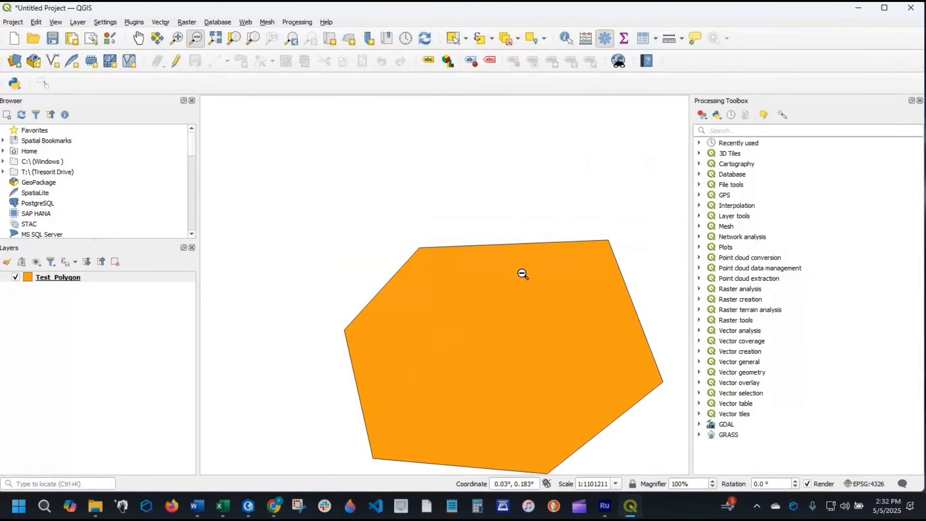
{"action": "scroll", "coordinate": [523, 274], "scroll_direction": "up", "scroll_amount": 1}
{"action": "scroll", "coordinate": [523, 274], "scroll_direction": "down", "scroll_amount": 2}
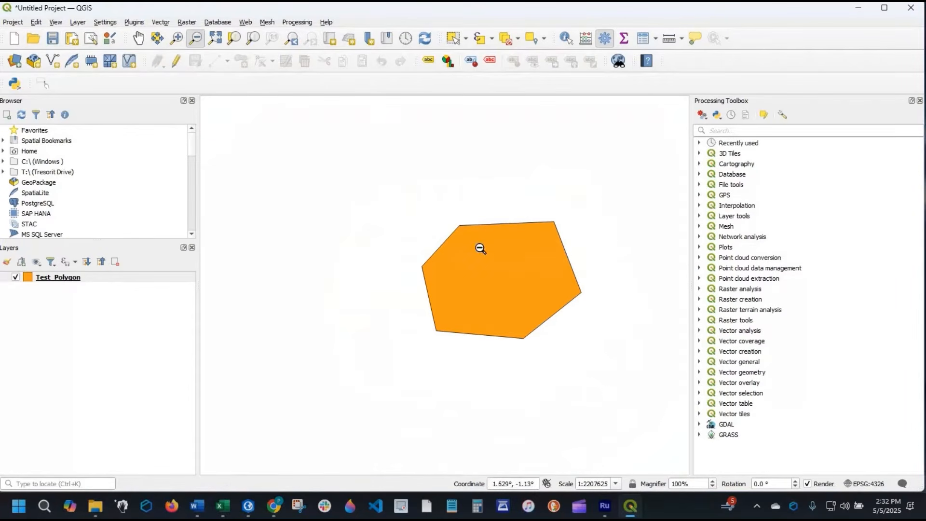
- Select the polygon feature and zoom the map to the selection, leaving some margin around the shape
{"action": "left_click", "coordinate": [453, 38]}
{"action": "left_click", "coordinate": [504, 270]}
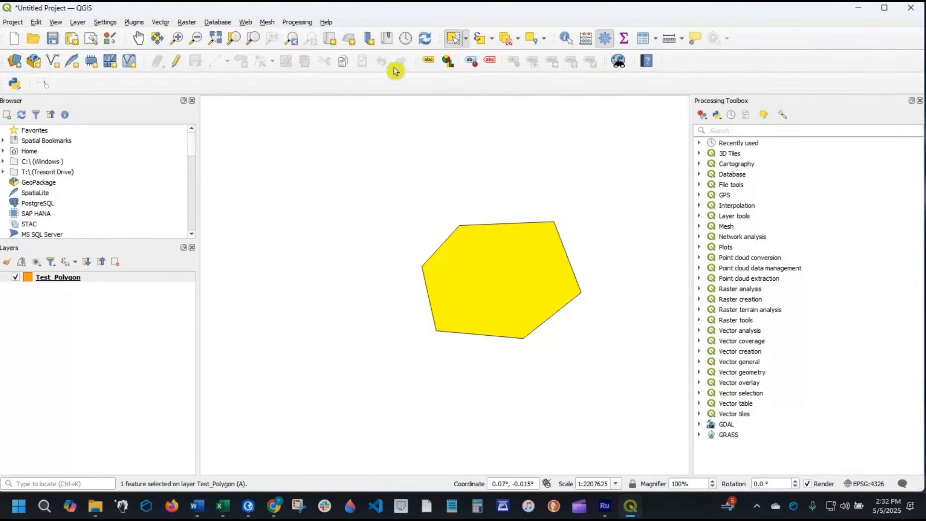
{"action": "left_click", "coordinate": [234, 39]}
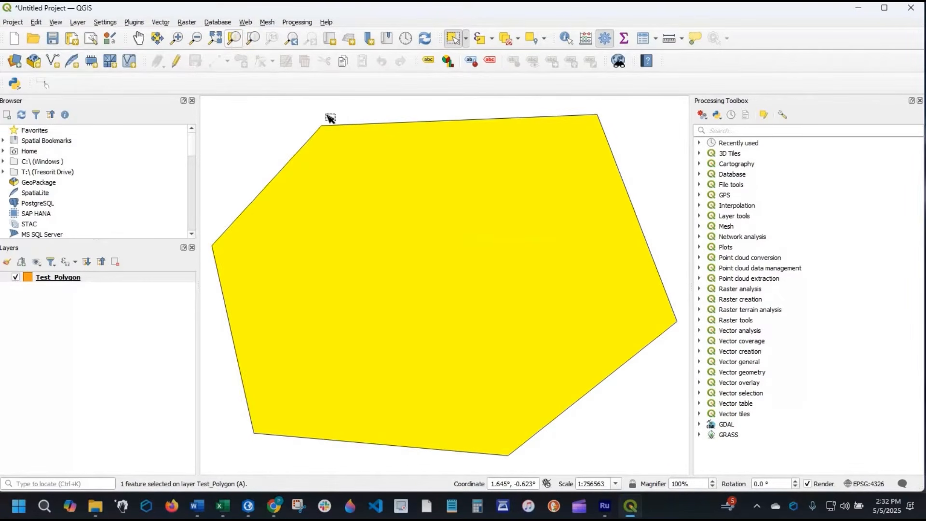
{"action": "scroll", "coordinate": [451, 241], "scroll_direction": "down", "scroll_amount": 6}
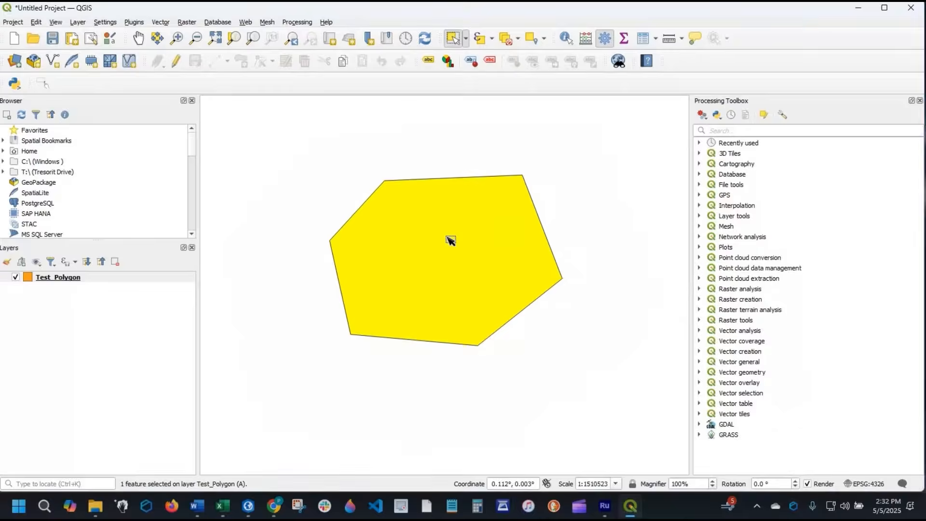
- Pan the polygon out of view, zoom the map back to the whole feature, and deselect all features
{"action": "left_click_drag", "start_coordinate": [510, 253], "coordinate": [770, 245]}
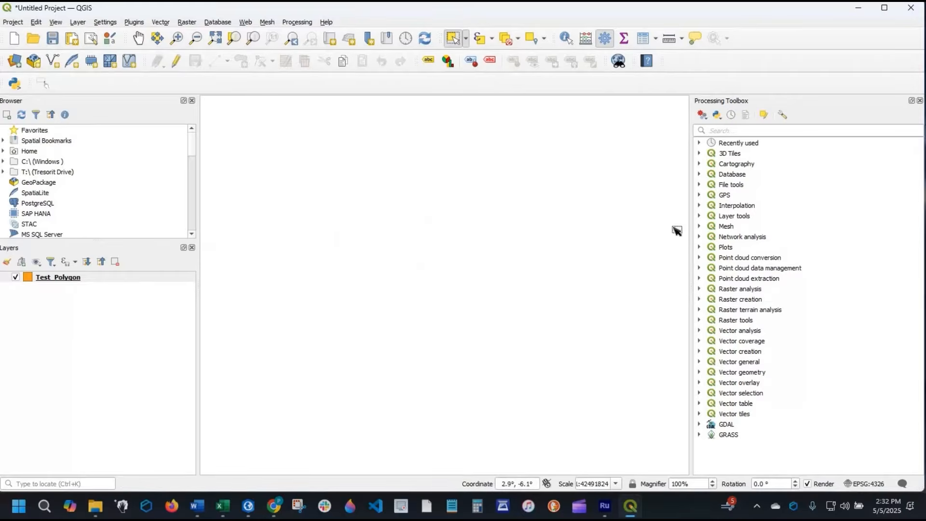
{"action": "left_click", "coordinate": [249, 42]}
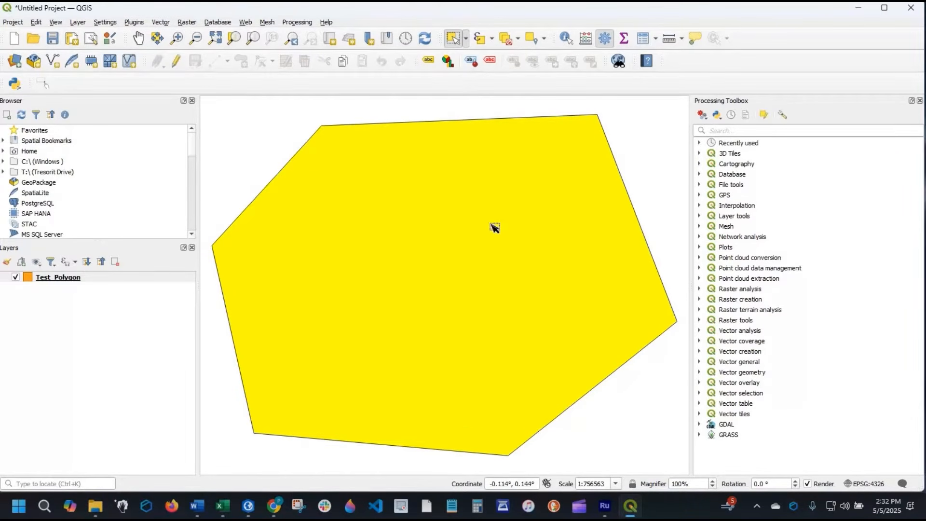
{"action": "left_click", "coordinate": [505, 41]}
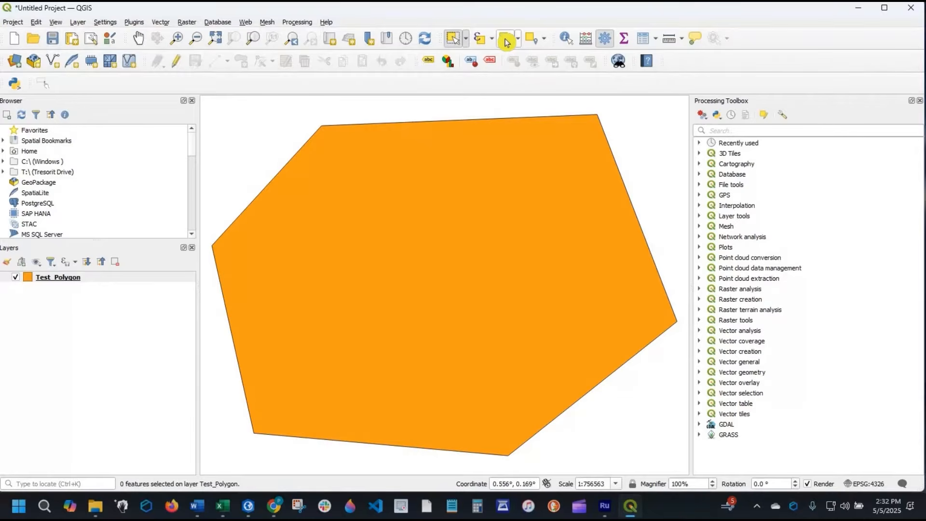
- Identify the polygon to inspect its attributes, and toggle the Test_Polygon layer's editing mode on and off again
{"action": "left_click", "coordinate": [567, 39]}
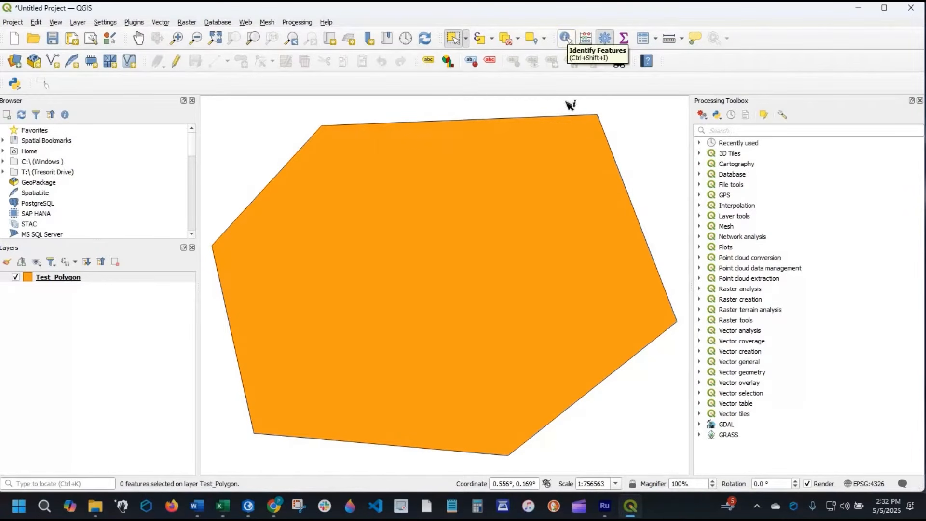
{"action": "left_click", "coordinate": [479, 278]}
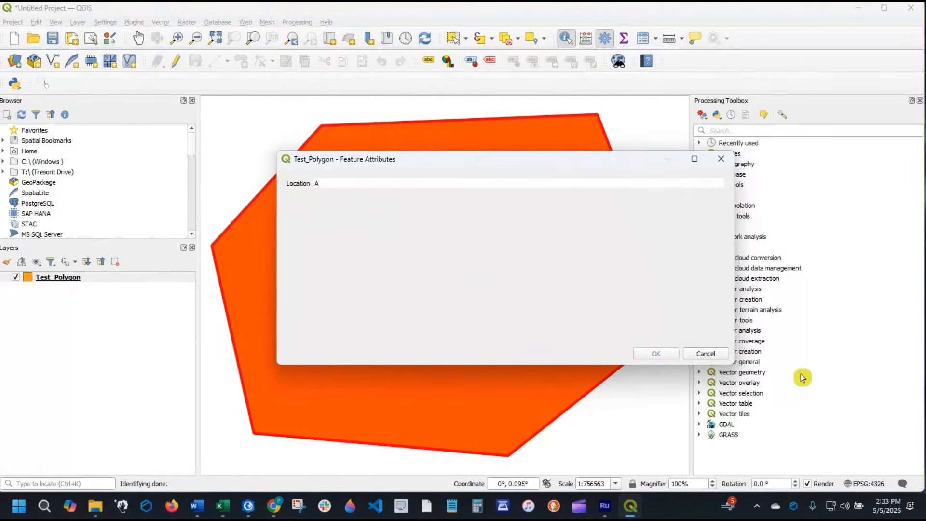
{"action": "left_click", "coordinate": [715, 354]}
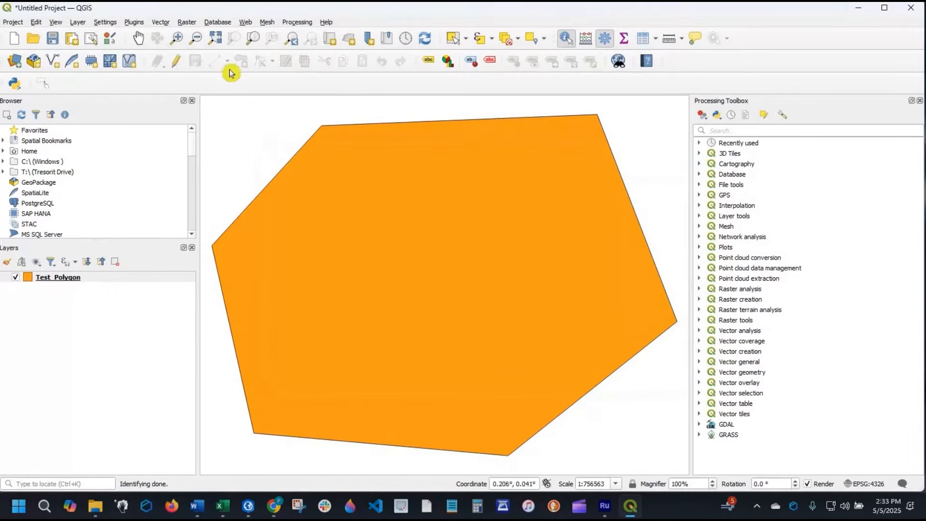
{"action": "left_click", "coordinate": [179, 62]}
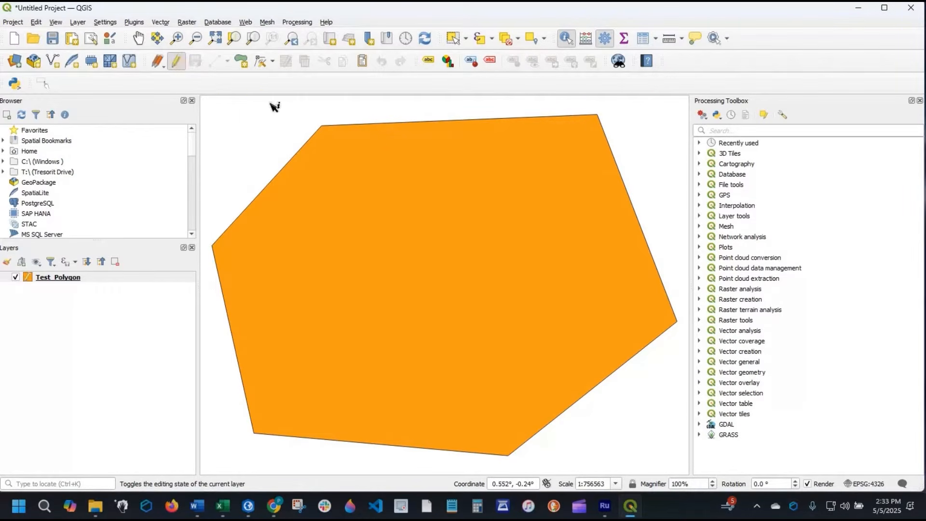
{"action": "left_click", "coordinate": [183, 65]}
- Turn on Single Labels for the Test_Polygon layer, using the Location field as the label value
{"action": "left_click", "coordinate": [429, 63]}
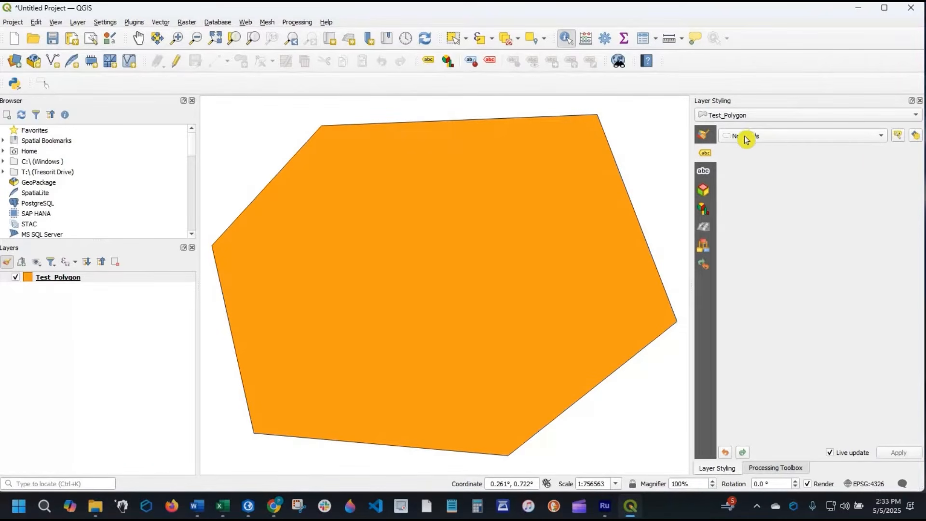
{"action": "left_click", "coordinate": [882, 139]}
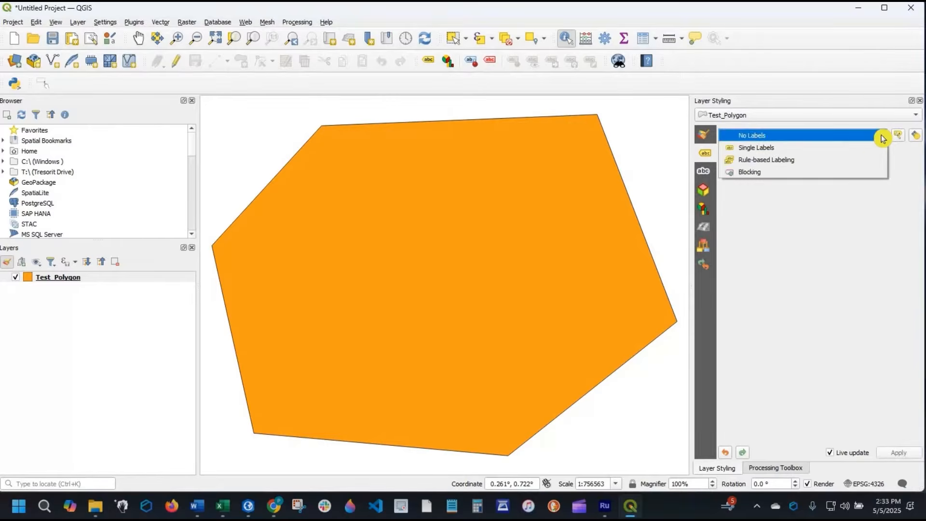
{"action": "left_click", "coordinate": [882, 137]}
{"action": "left_click", "coordinate": [871, 141]}
{"action": "left_click", "coordinate": [870, 149]}
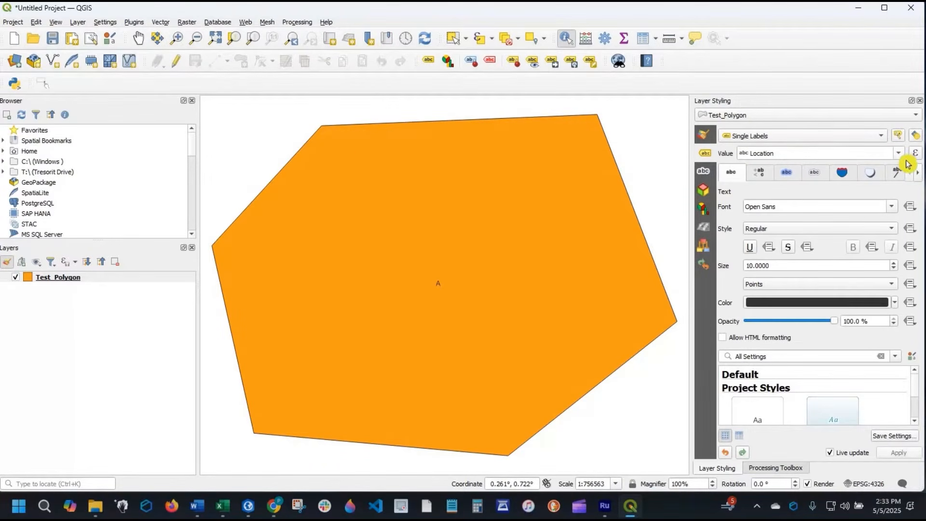
{"action": "left_click", "coordinate": [902, 156]}
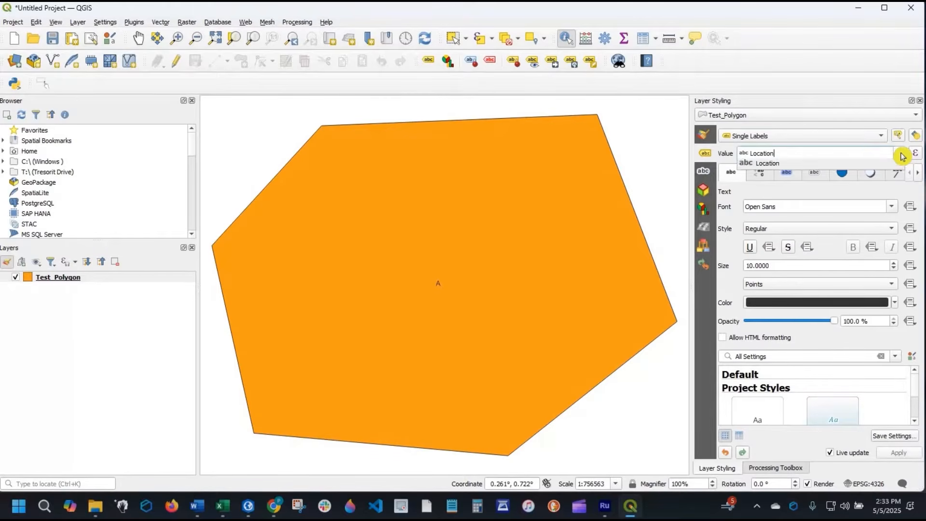
{"action": "left_click", "coordinate": [901, 154]}
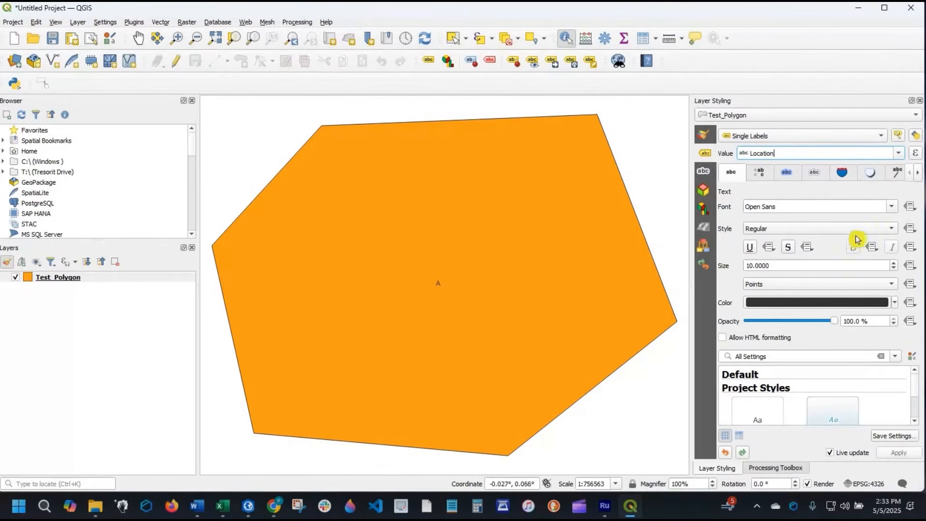
- Set the label font to Open Sans SemiCondensed Medium with the Italic style
{"action": "left_click", "coordinate": [893, 211]}
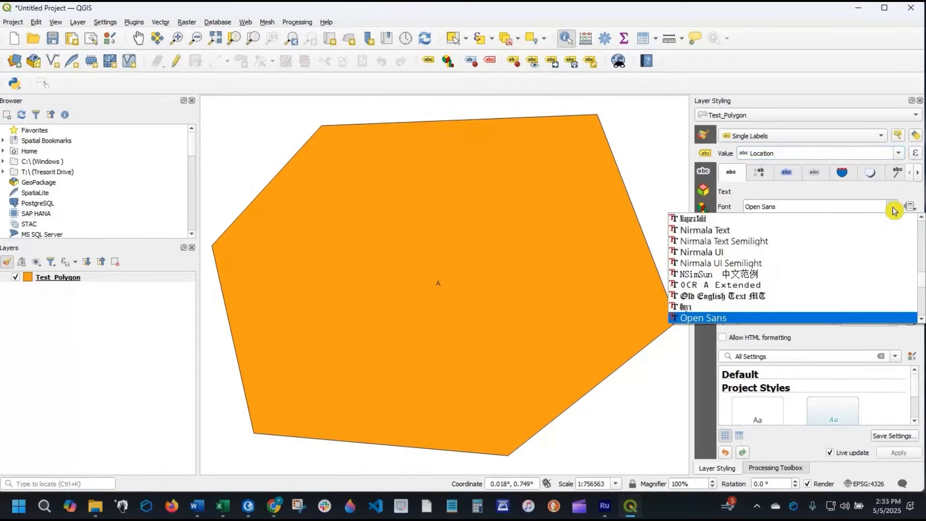
{"action": "scroll", "coordinate": [816, 259], "scroll_direction": "down", "scroll_amount": 3}
{"action": "left_click", "coordinate": [816, 251]}
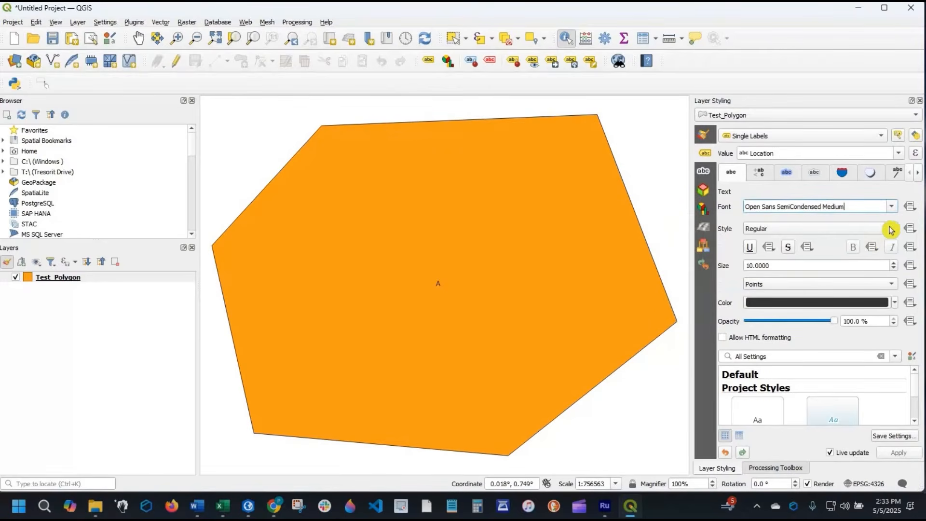
{"action": "left_click", "coordinate": [866, 237]}
{"action": "left_click", "coordinate": [854, 241]}
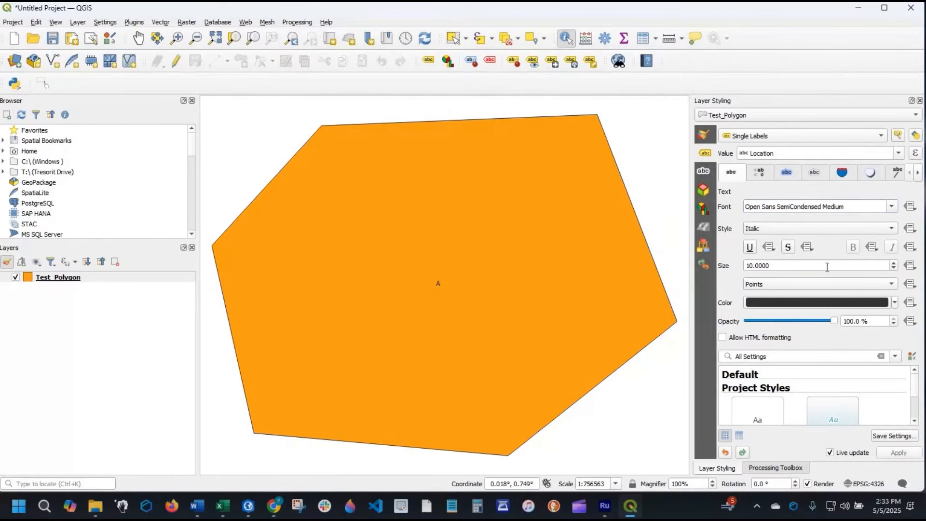
- Set the label text size to 20 points and open the label's text color settings
{"action": "left_click_drag", "start_coordinate": [786, 266], "coordinate": [665, 266]}
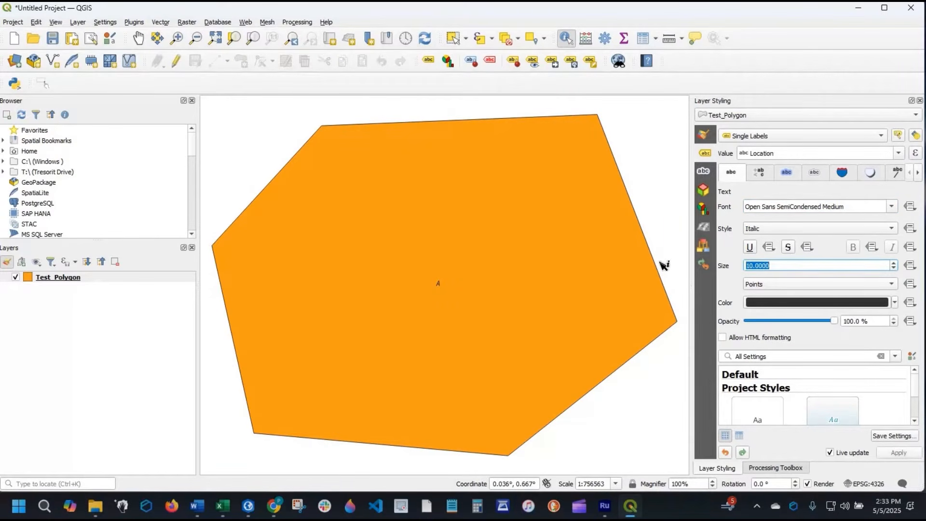
{"action": "type", "text": "20"}
{"action": "key", "text": "Return"}
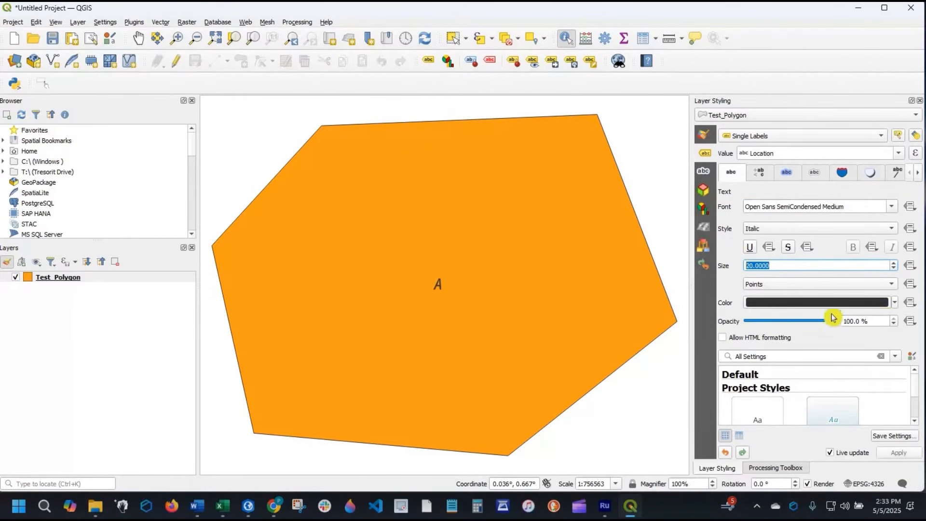
{"action": "left_click", "coordinate": [893, 302]}
{"action": "left_click", "coordinate": [802, 107]}
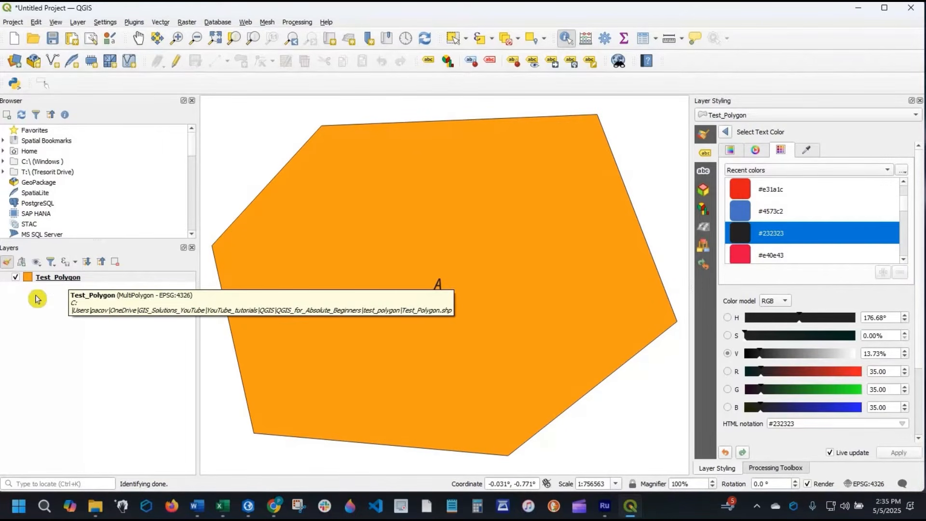
- Open the Test_Polygon layer's symbology properties and move the window aside so part of the polygon stays visible
{"action": "left_click", "coordinate": [73, 278]}
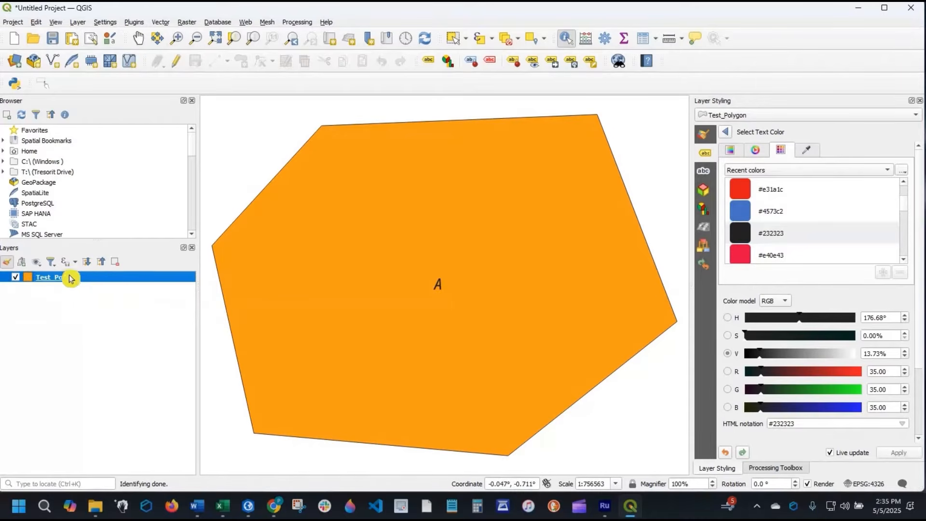
{"action": "right_click", "coordinate": [95, 278]}
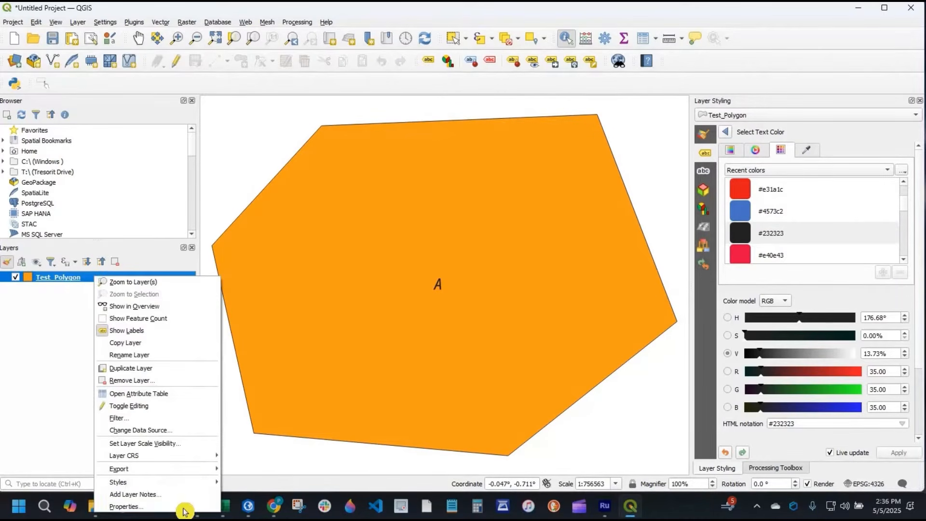
{"action": "left_click", "coordinate": [184, 509]}
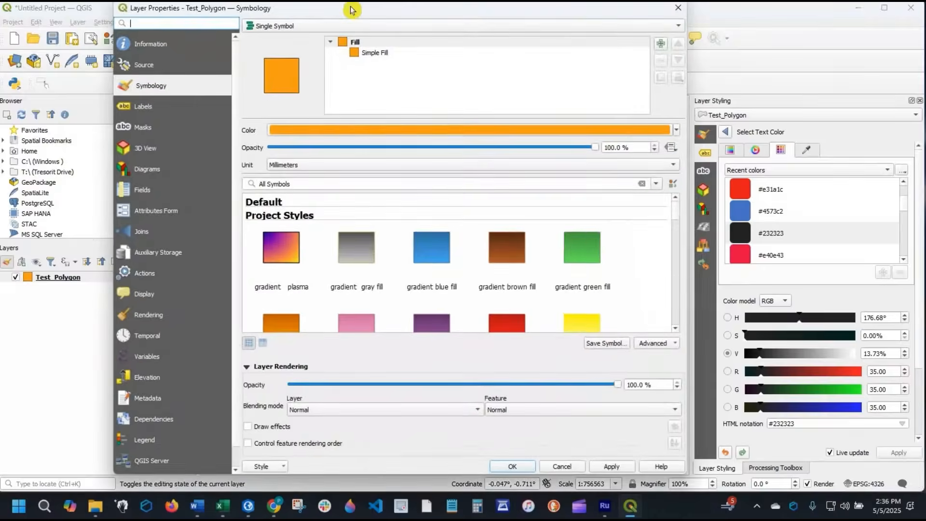
{"action": "left_click_drag", "start_coordinate": [354, 10], "coordinate": [622, 24]}
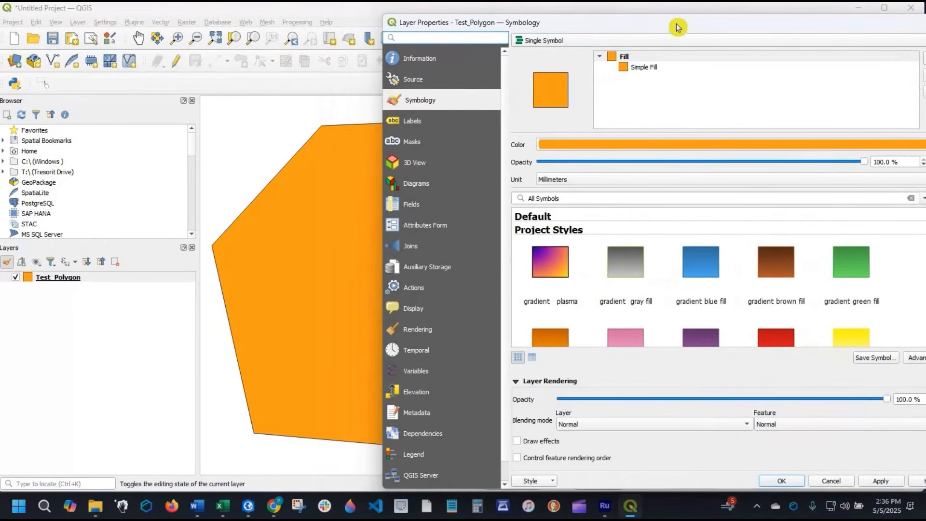
{"action": "left_click_drag", "start_coordinate": [795, 22], "coordinate": [737, 13]}
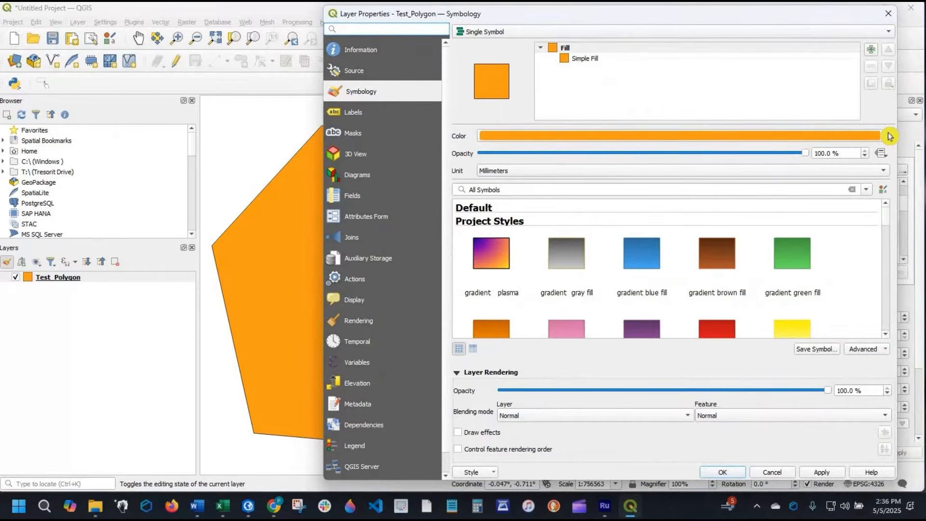
- Set the polygon's fill color to dark reddish brown, reduce that color's opacity to about half, and apply the symbology
{"action": "left_click", "coordinate": [890, 137]}
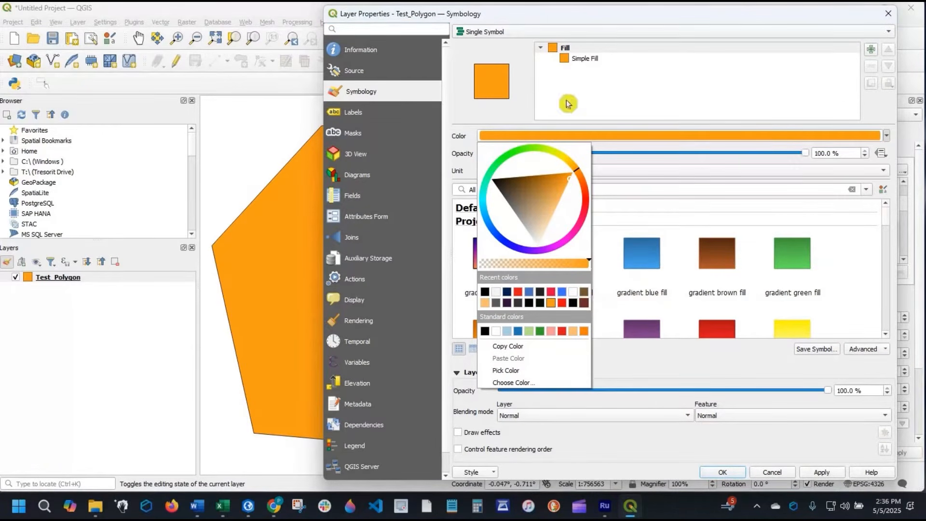
{"action": "left_click", "coordinate": [584, 303]}
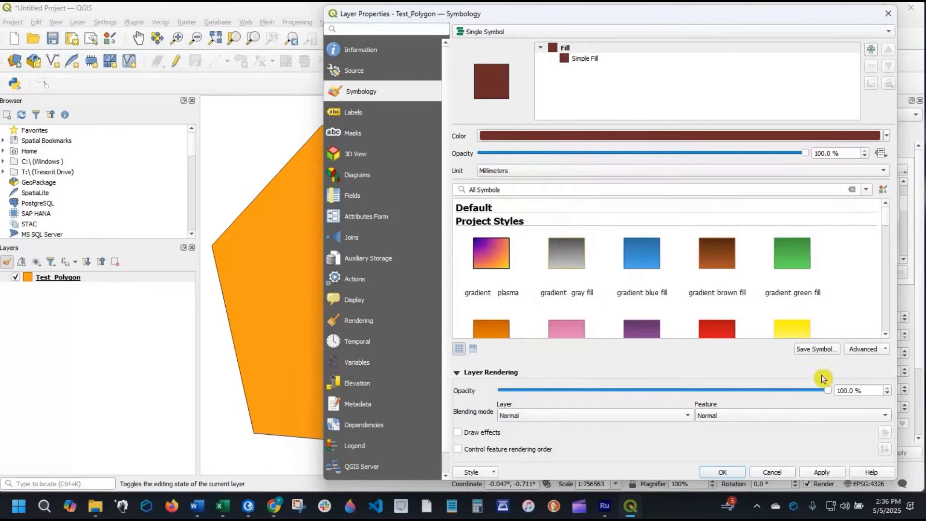
{"action": "left_click", "coordinate": [826, 477]}
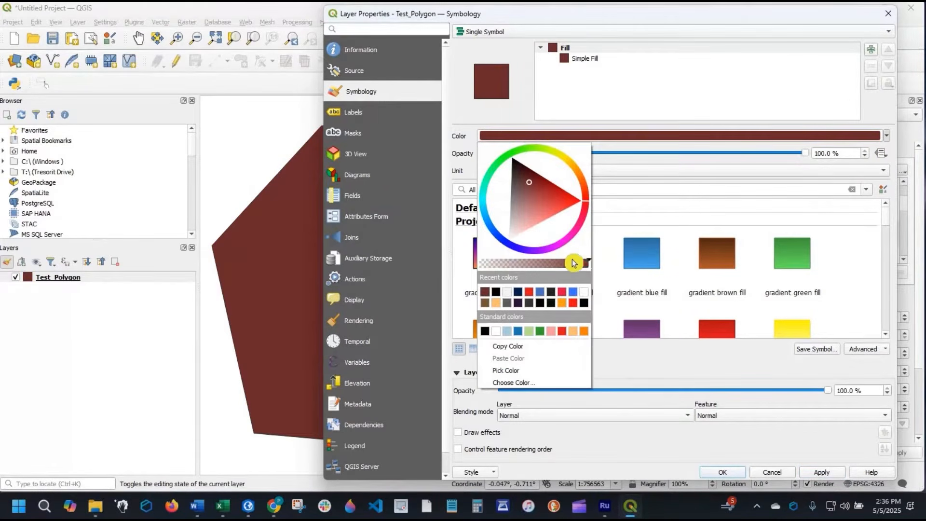
{"action": "left_click_drag", "start_coordinate": [573, 263], "coordinate": [540, 262]}
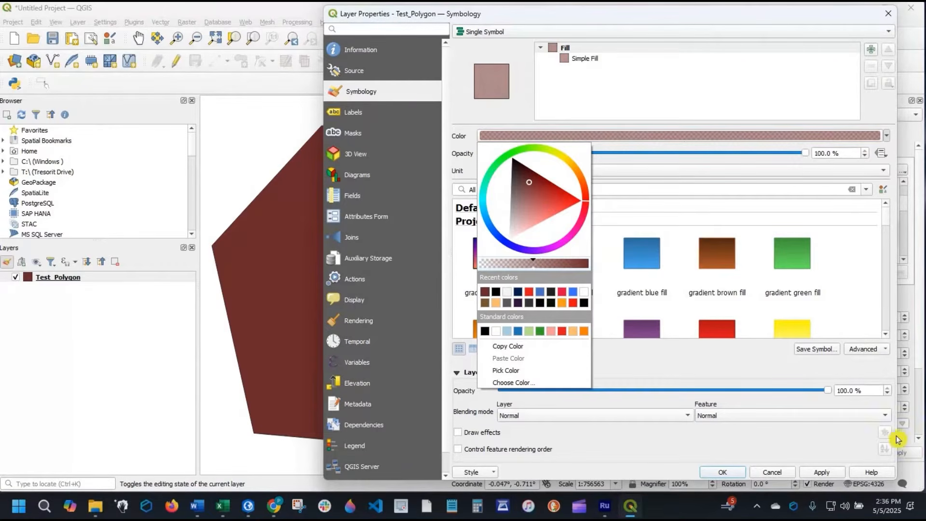
{"action": "left_click", "coordinate": [812, 473]}
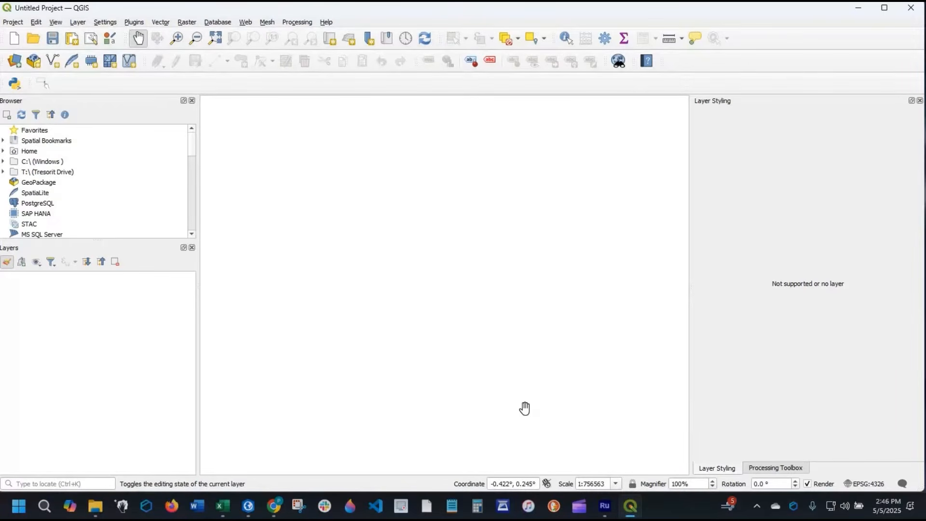
- Switch to File Explorer and cut the zipped parcels folder from Downloads
{"action": "left_click", "coordinate": [94, 506]}
{"action": "left_click", "coordinate": [233, 183]}
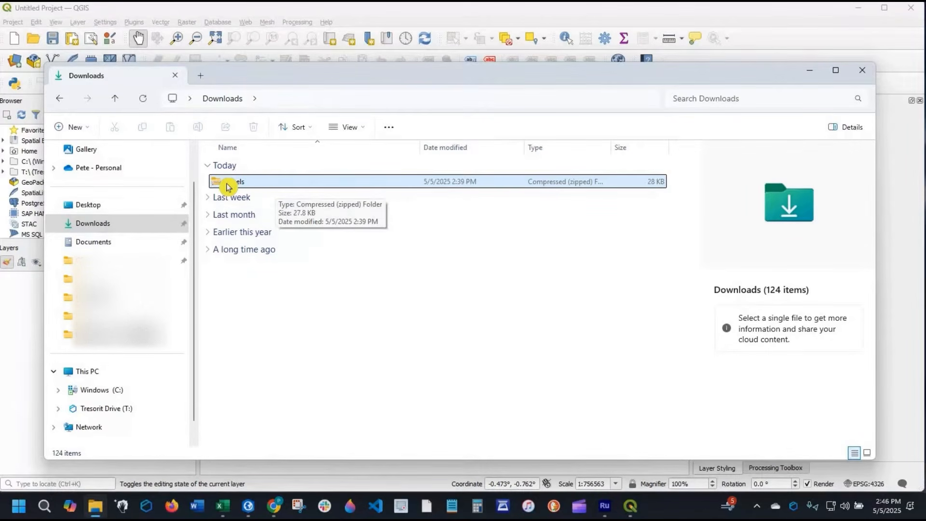
{"action": "right_click", "coordinate": [258, 182]}
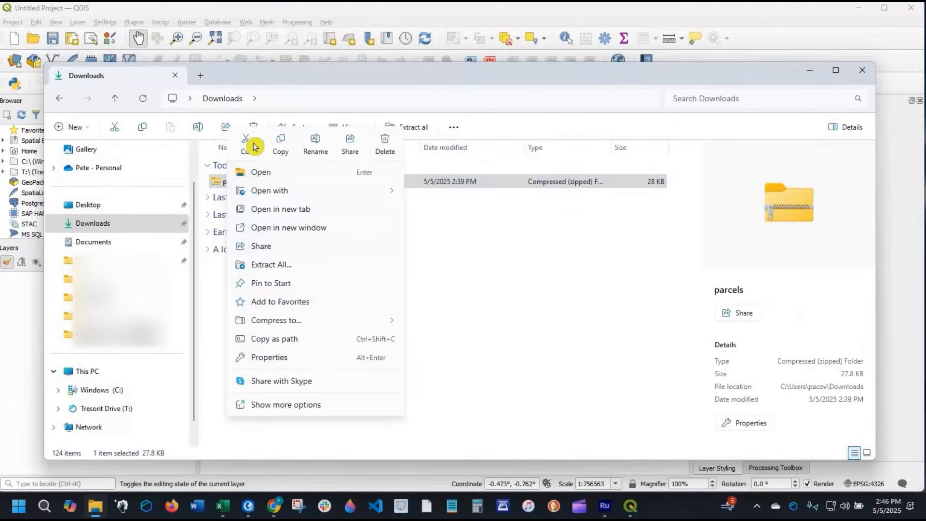
{"action": "left_click", "coordinate": [252, 147]}
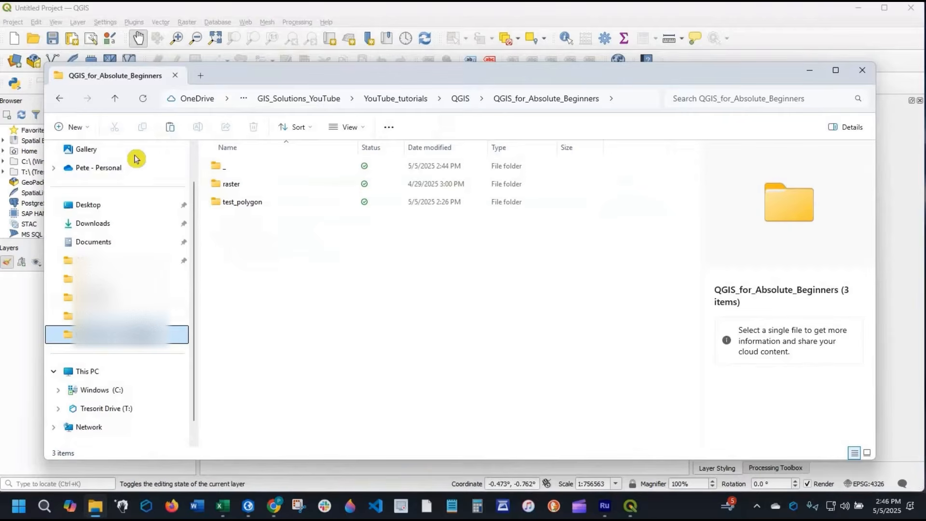
- Create a new folder for the parcels data inside the QGIS_for_Absolute_Beginners folder
{"action": "left_click", "coordinate": [73, 127]}
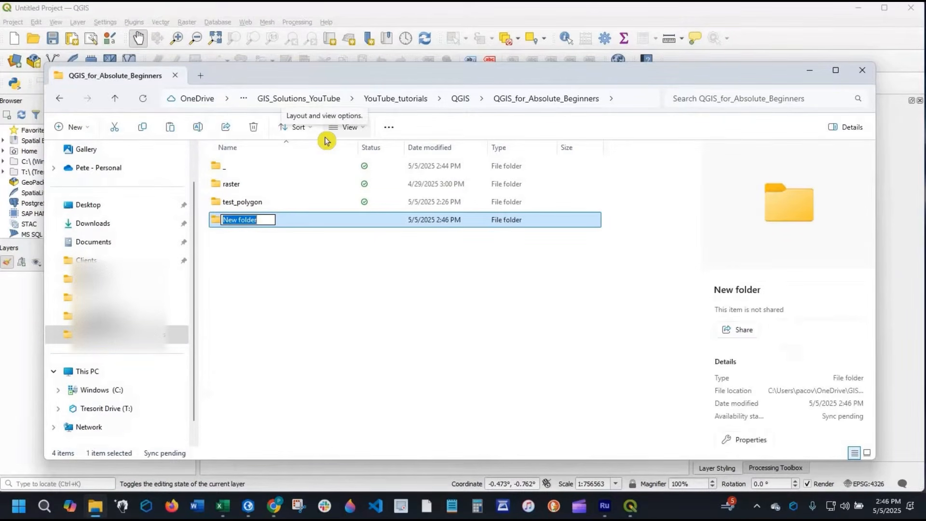
{"action": "type", "text": "parc"}
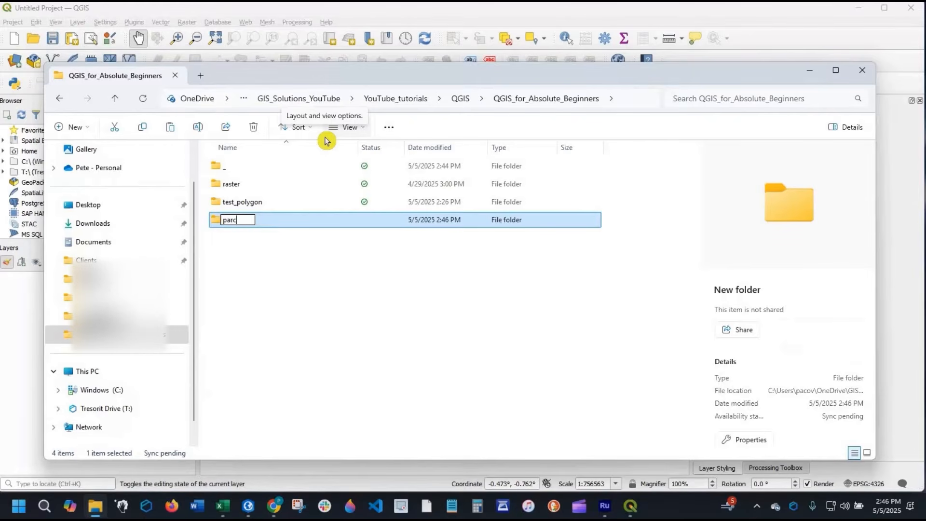
{"action": "left_click", "coordinate": [242, 222]}
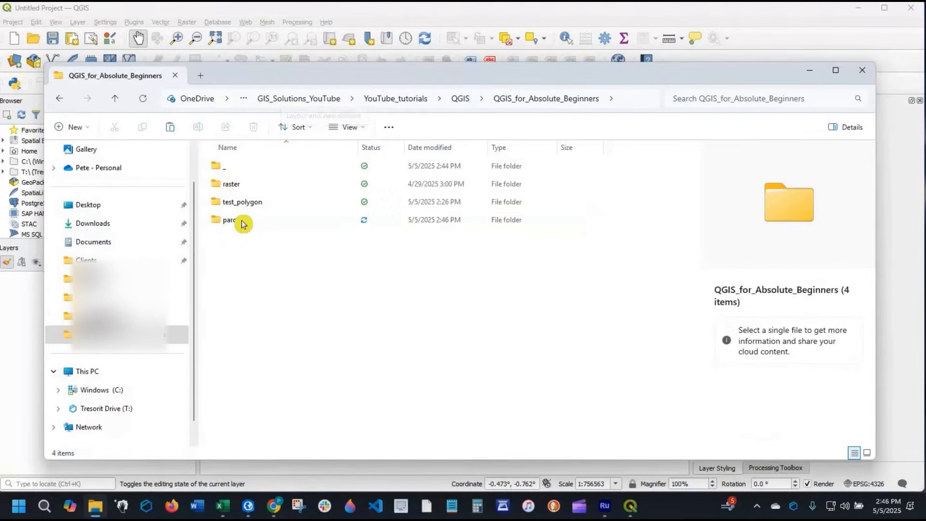
- Look at the shapefile's component files in the test_polygon folder and return to the QGIS_for_Absolute_Beginners folder
{"action": "left_click", "coordinate": [242, 227]}
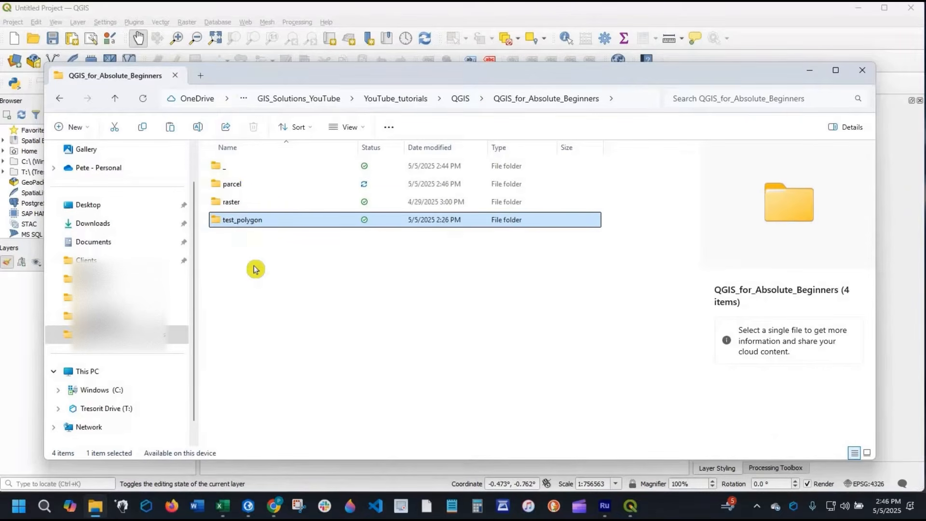
{"action": "double_click", "coordinate": [249, 219]}
{"action": "left_click", "coordinate": [428, 99]}
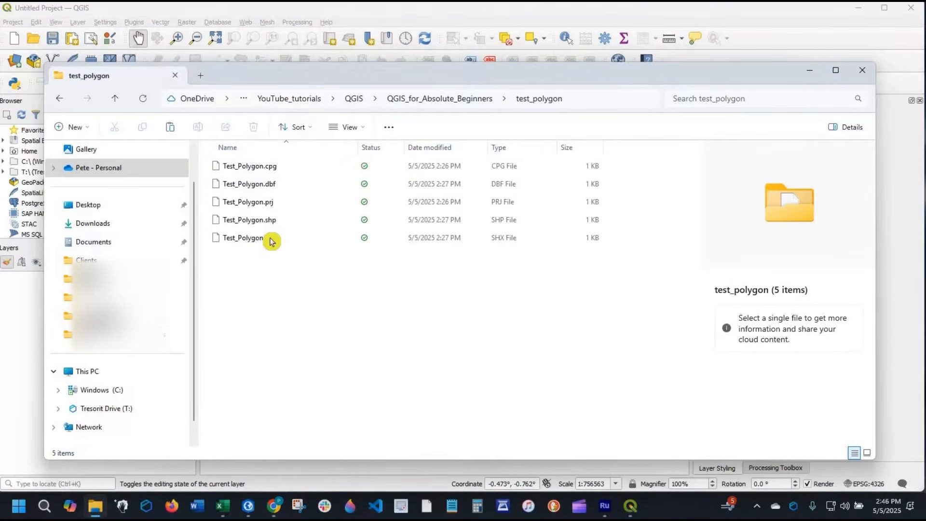
- Paste the cut zipped parcels folder into the parcel folder
{"action": "double_click", "coordinate": [246, 189]}
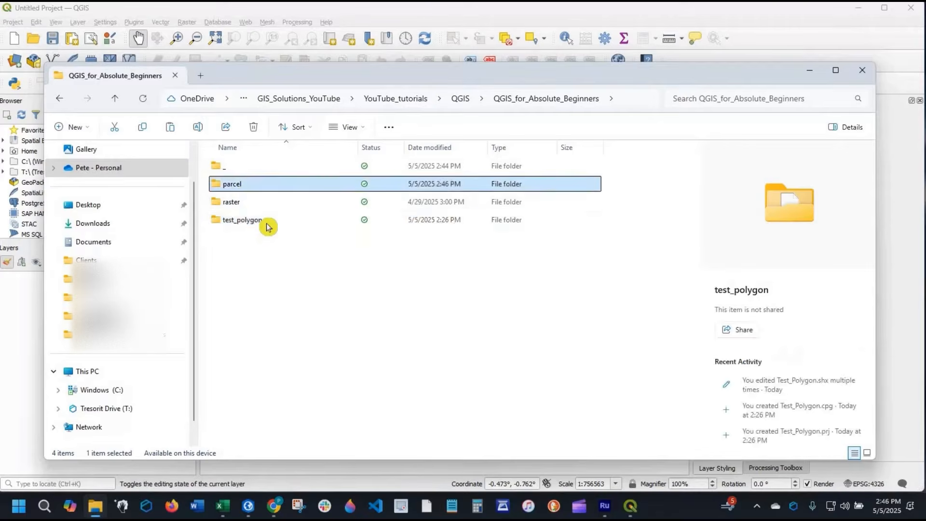
{"action": "right_click", "coordinate": [289, 246]}
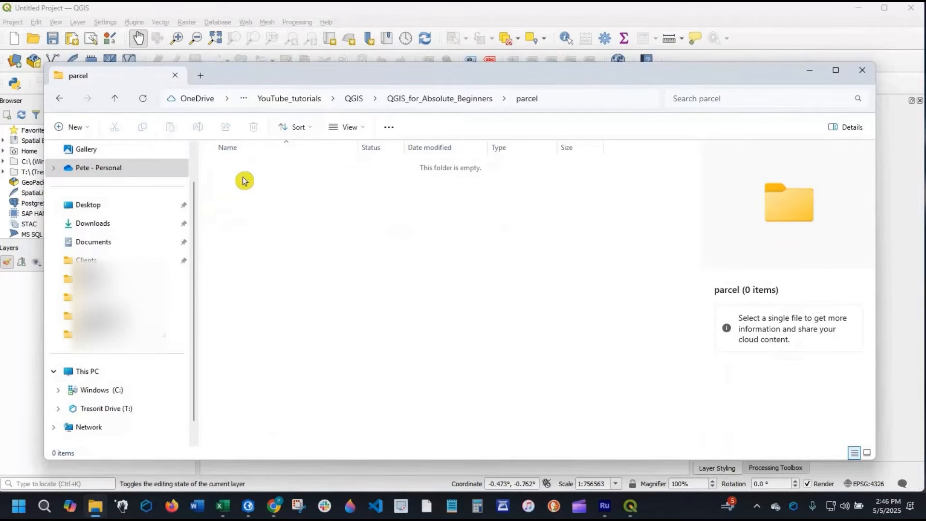
{"action": "key", "text": "ctrl+v"}
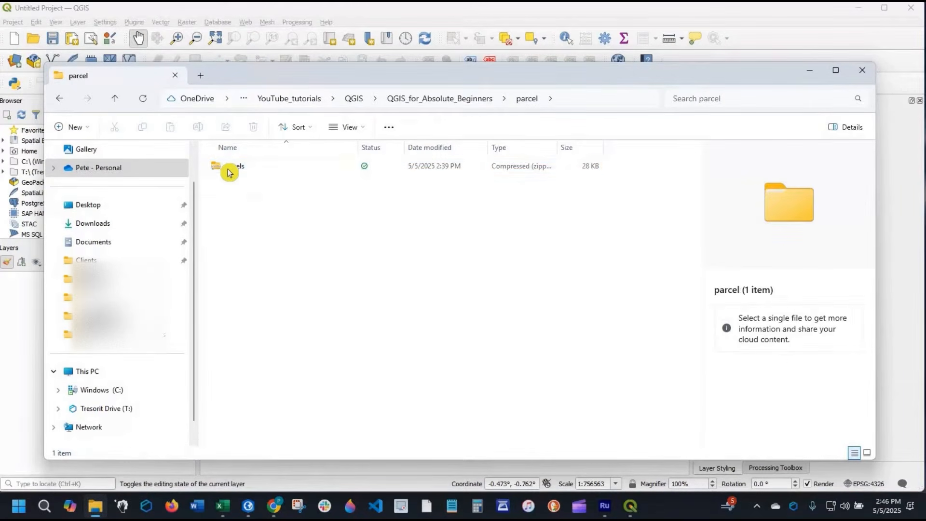
- Extract the zipped parcels archive into a parcels folder inside the parcel folder
{"action": "left_click", "coordinate": [230, 173]}
{"action": "right_click", "coordinate": [229, 173]}
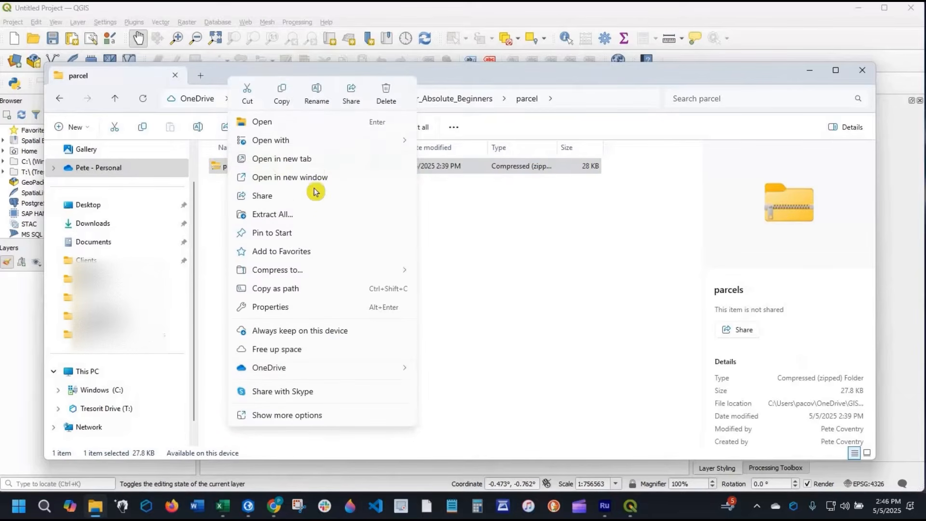
{"action": "left_click", "coordinate": [272, 214]}
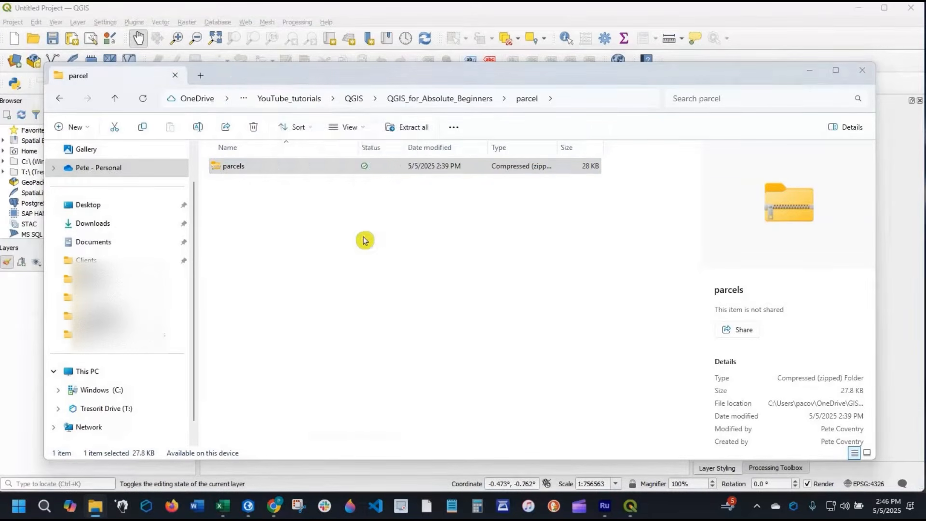
{"action": "left_click", "coordinate": [550, 376]}
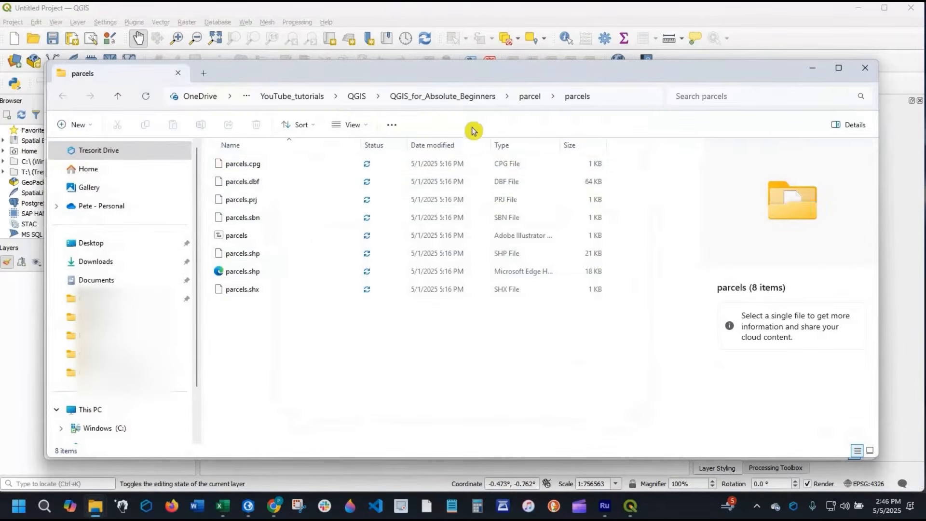
- Review the folder structure from QGIS_for_Absolute_Beginners through parcel down to the extracted parcels files
{"action": "left_click", "coordinate": [479, 101]}
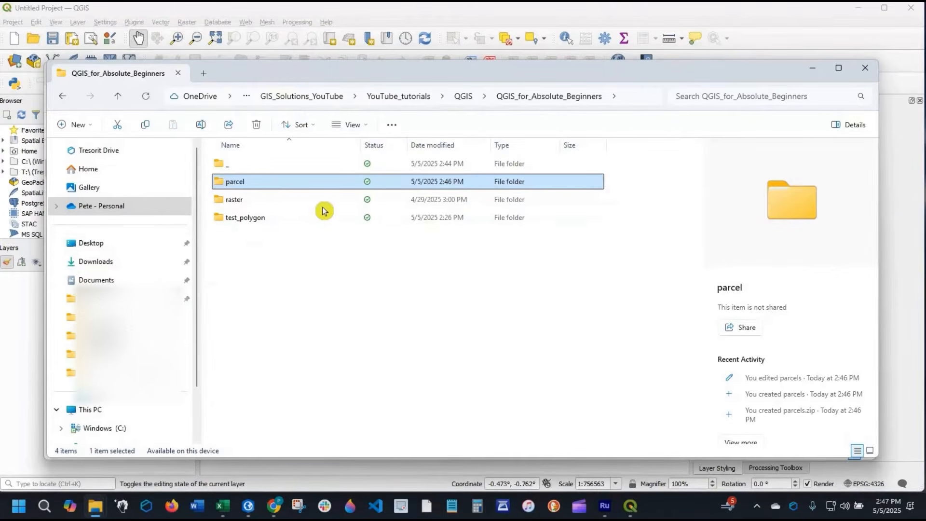
{"action": "double_click", "coordinate": [245, 189]}
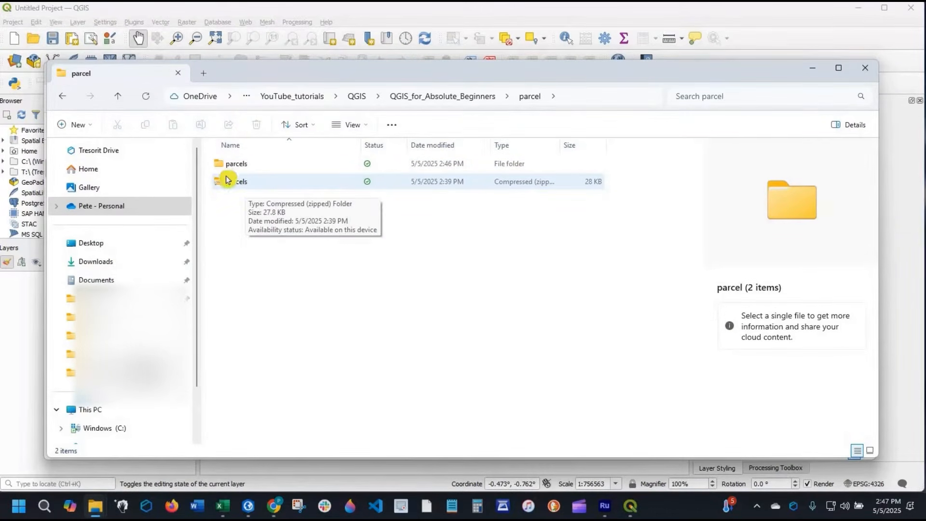
{"action": "double_click", "coordinate": [274, 170]}
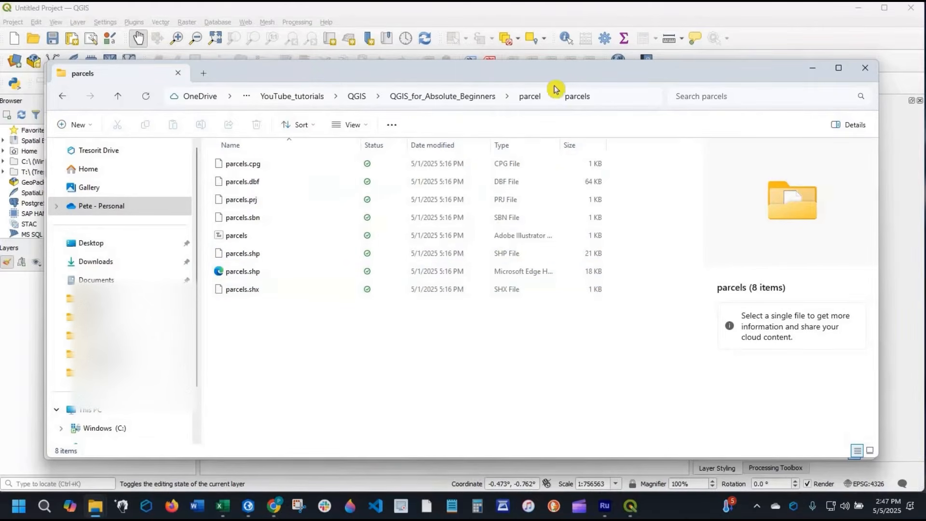
- Try to bring parcels.shx from the parcels folder into the empty QGIS layer list, and put the File Explorer windows away
{"action": "left_click_drag", "start_coordinate": [560, 77], "coordinate": [772, 135]}
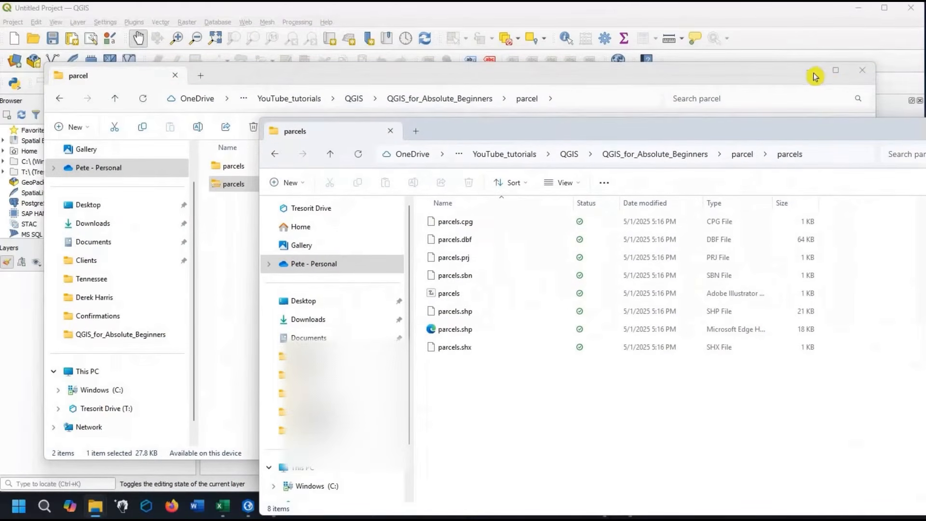
{"action": "left_click", "coordinate": [812, 73]}
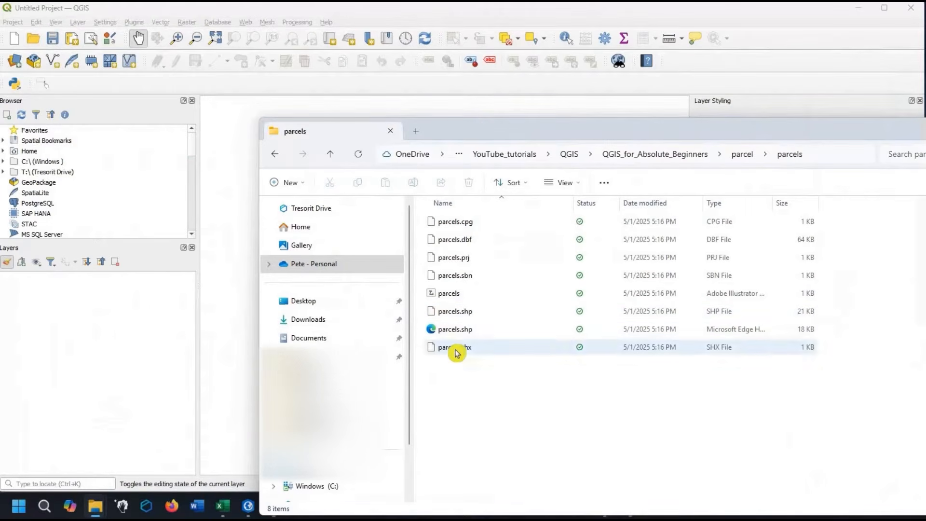
{"action": "left_click_drag", "start_coordinate": [457, 353], "coordinate": [166, 347]}
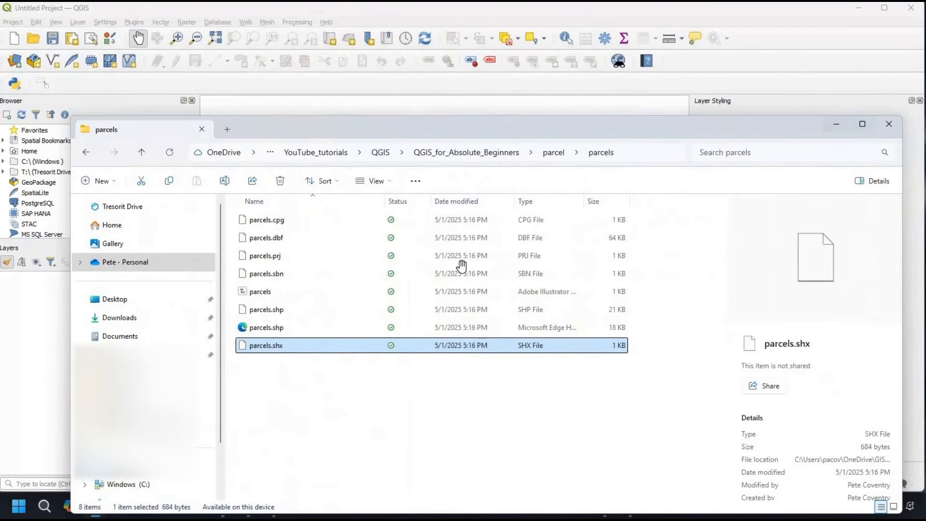
{"action": "left_click", "coordinate": [833, 128]}
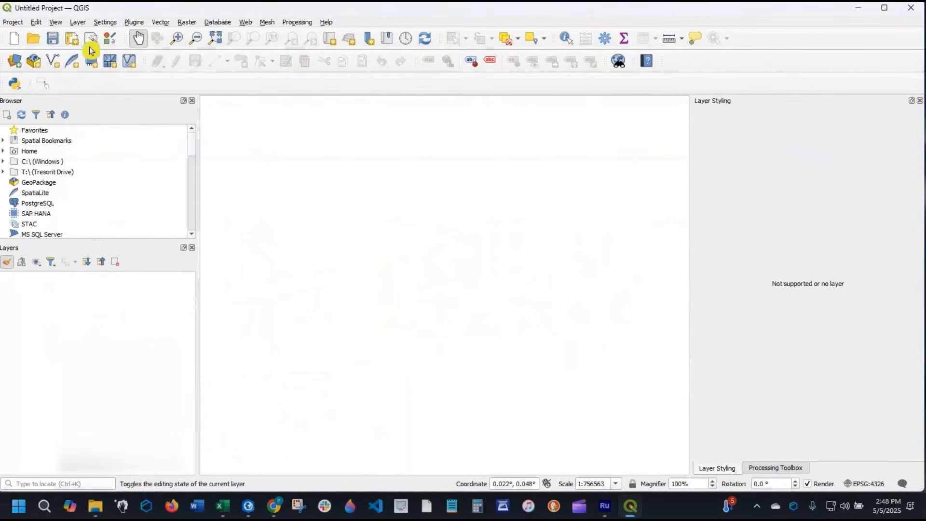
- Start adding a vector layer from a file and browse to the parcels folder inside the parcel folder
{"action": "left_click", "coordinate": [78, 22]}
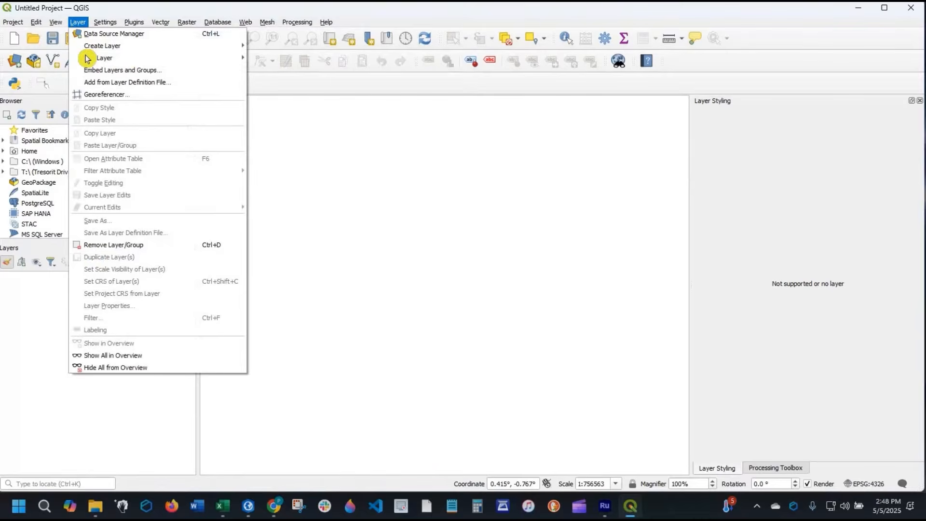
{"action": "mouse_move", "coordinate": [104, 46]}
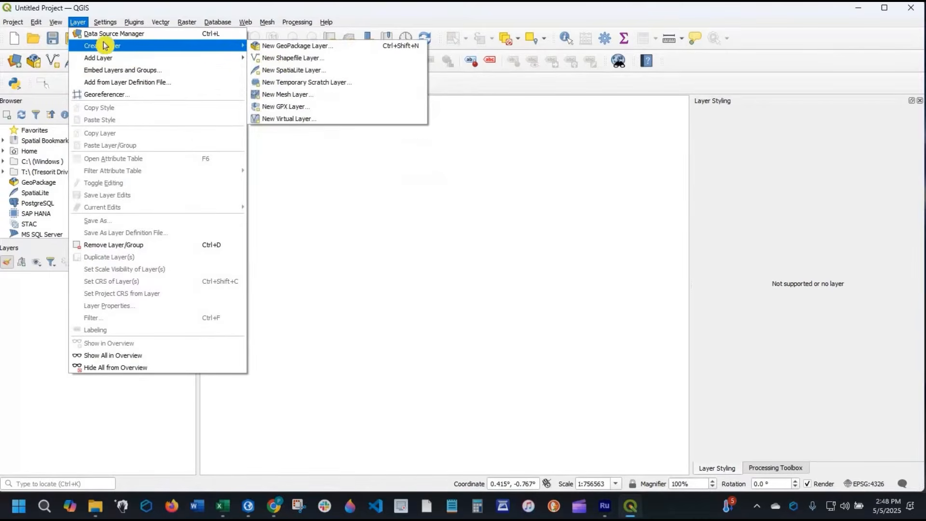
{"action": "mouse_move", "coordinate": [186, 58]}
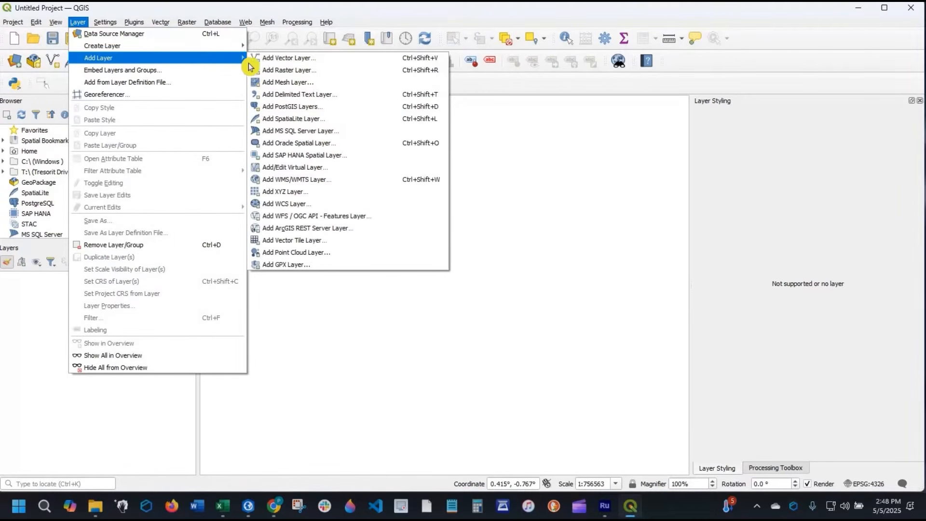
{"action": "left_click", "coordinate": [302, 64]}
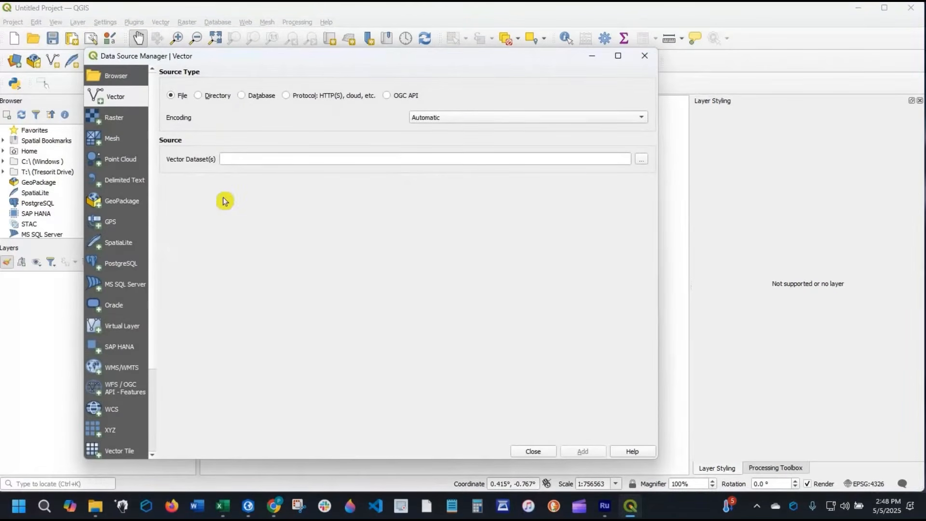
{"action": "left_click", "coordinate": [642, 162]}
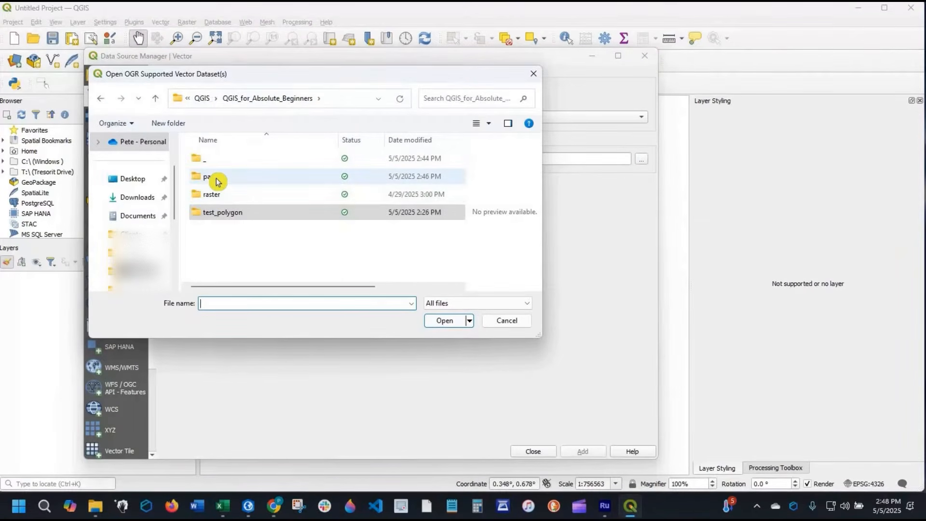
{"action": "double_click", "coordinate": [228, 181]}
{"action": "double_click", "coordinate": [218, 161]}
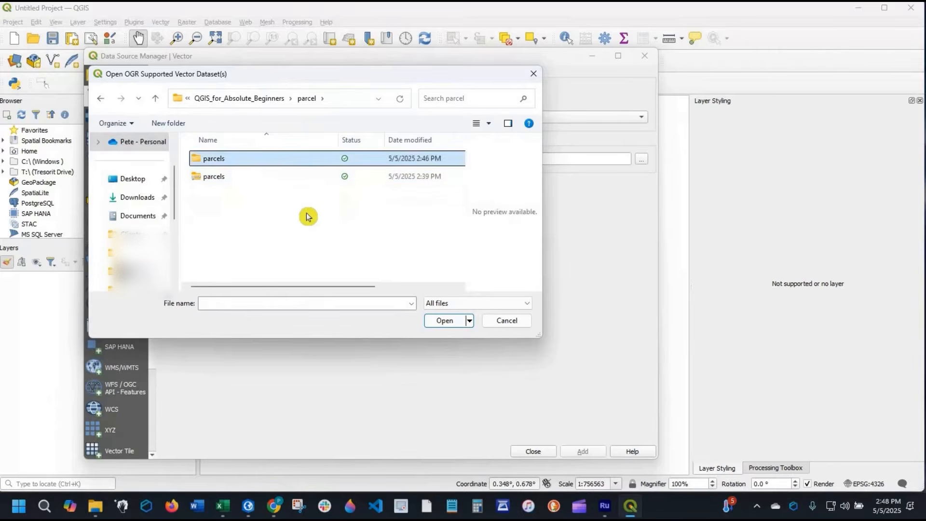
- Choose the SHP-type parcels.shp file as the vector dataset and add it to the project
{"action": "scroll", "coordinate": [256, 270], "scroll_direction": "down", "scroll_amount": 1}
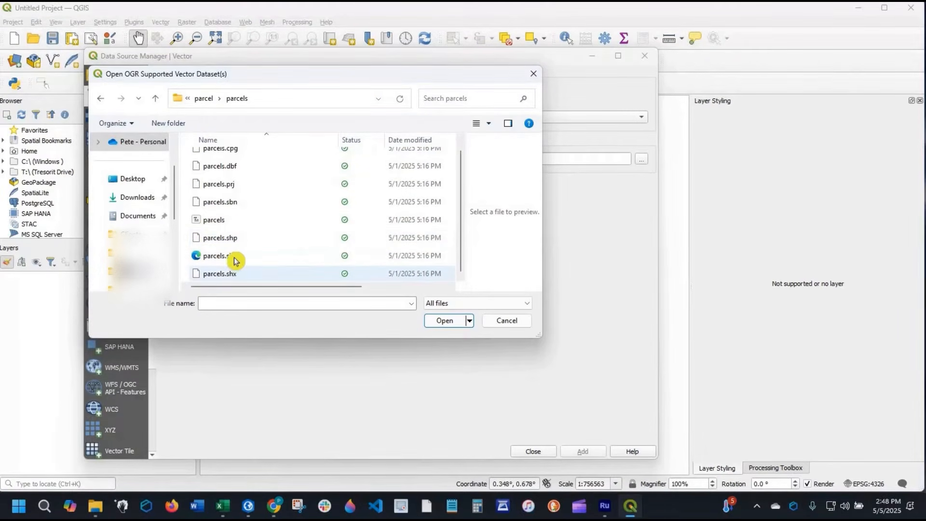
{"action": "left_click", "coordinate": [289, 255]}
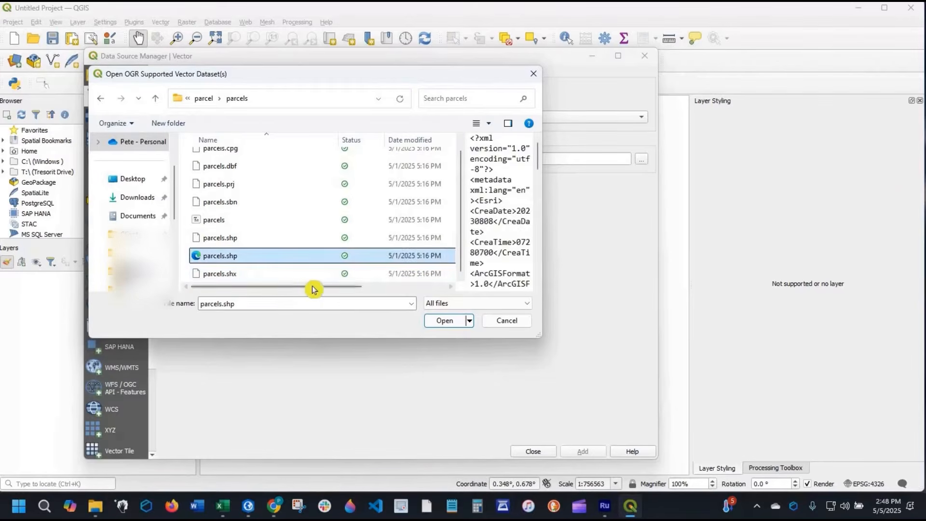
{"action": "left_click_drag", "start_coordinate": [314, 288], "coordinate": [398, 287]}
{"action": "left_click", "coordinate": [362, 240]}
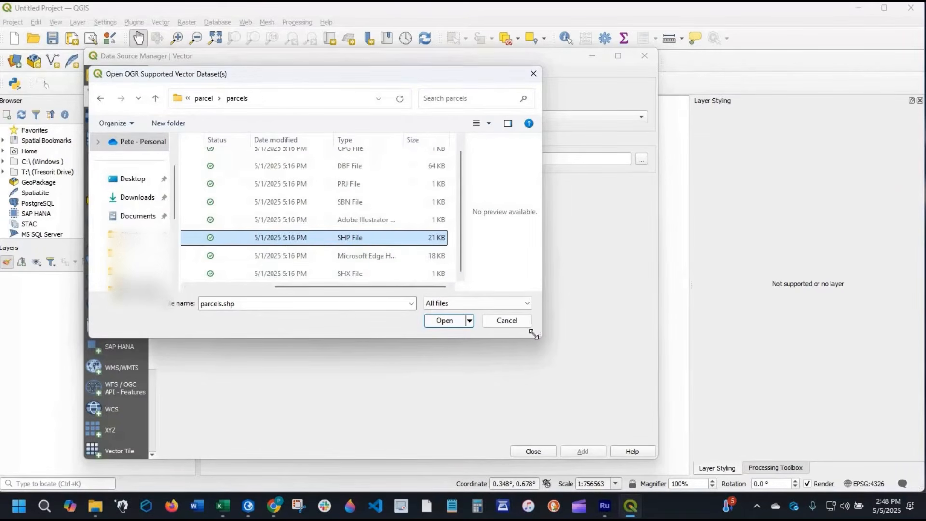
{"action": "left_click_drag", "start_coordinate": [635, 435], "coordinate": [643, 437]}
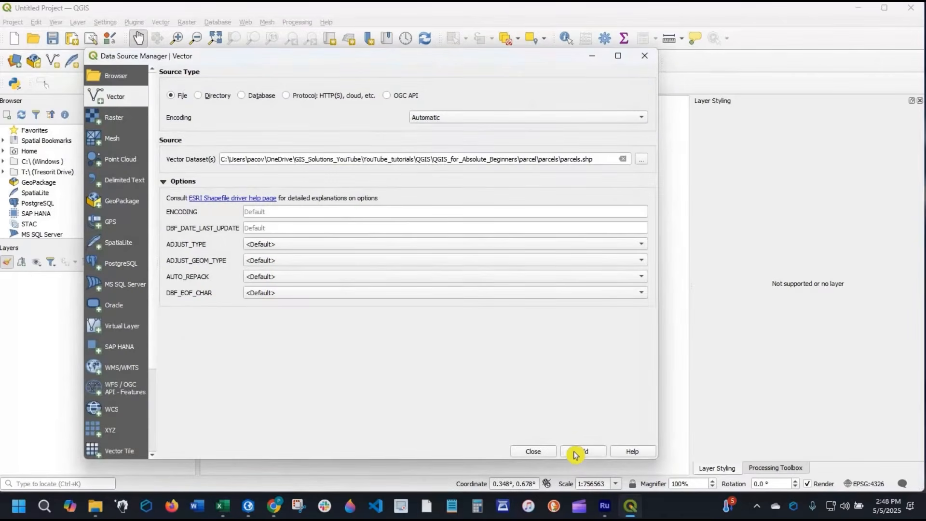
{"action": "left_click", "coordinate": [579, 453]}
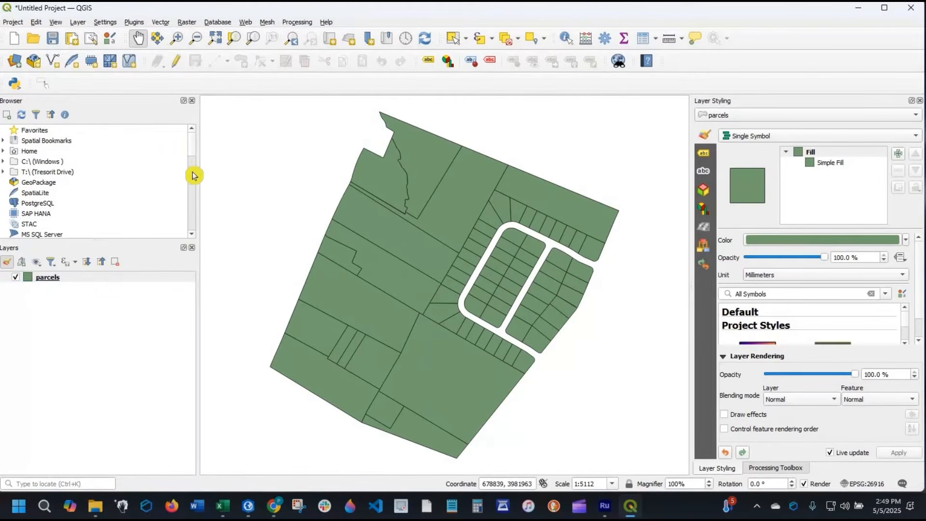
- Add the Google Satellite basemap from the XYZ Tiles to the project, accepting the preselected coordinate transformation
{"action": "scroll", "coordinate": [192, 173], "scroll_direction": "down", "scroll_amount": 4}
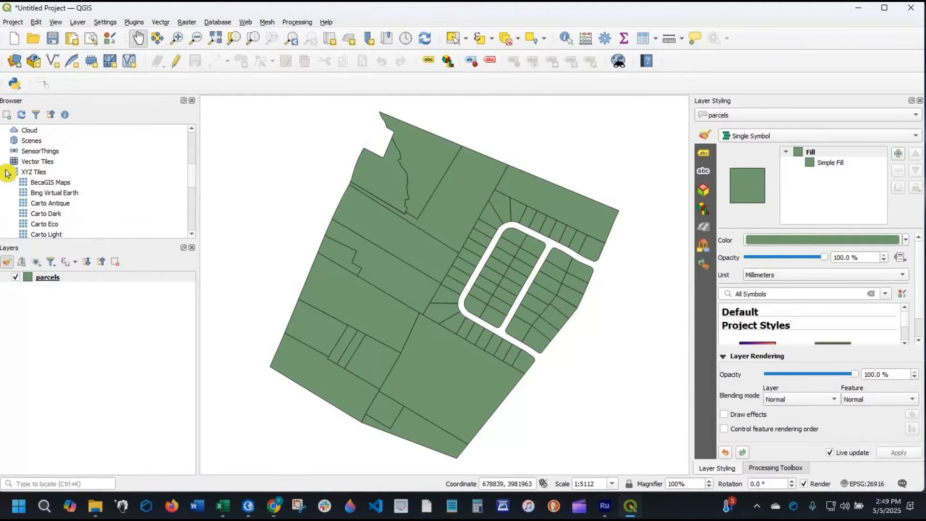
{"action": "left_click", "coordinate": [4, 171]}
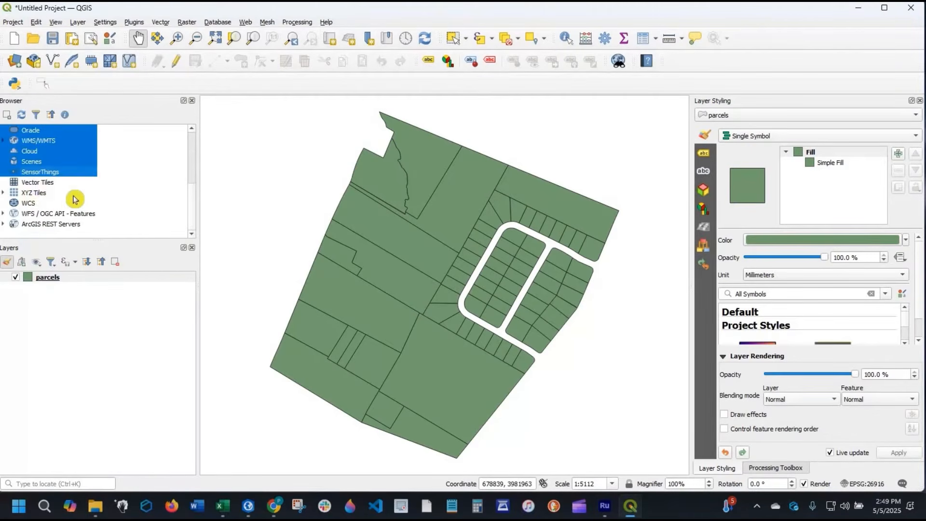
{"action": "left_click", "coordinate": [65, 194]}
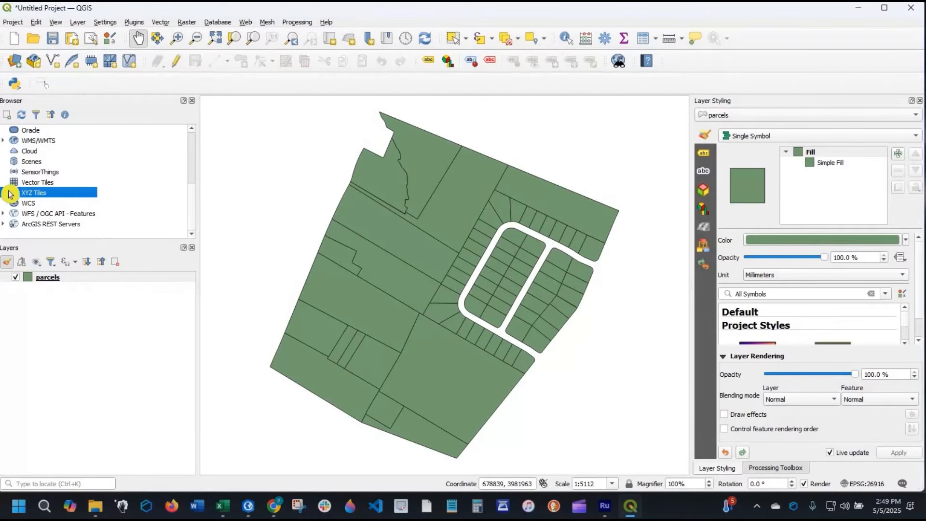
{"action": "double_click", "coordinate": [78, 194]}
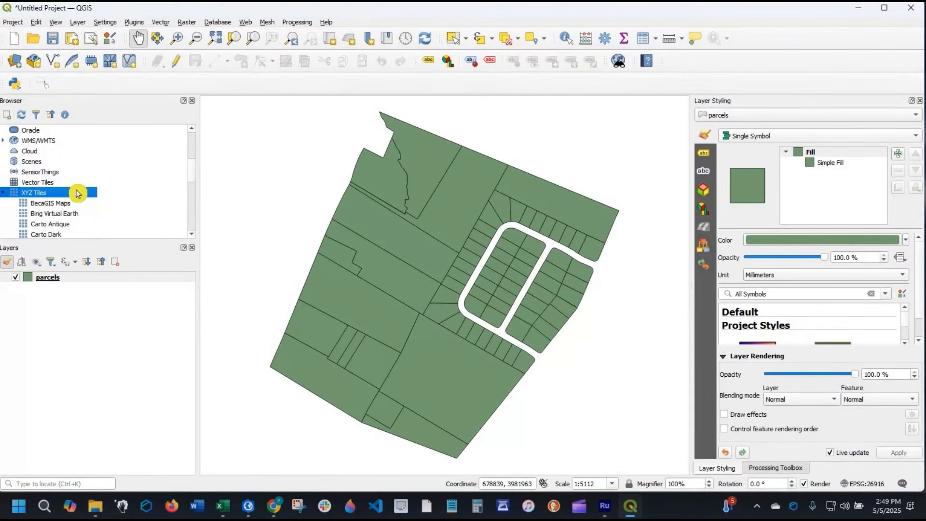
{"action": "scroll", "coordinate": [77, 194], "scroll_direction": "down", "scroll_amount": 1}
{"action": "scroll", "coordinate": [70, 178], "scroll_direction": "down", "scroll_amount": 1}
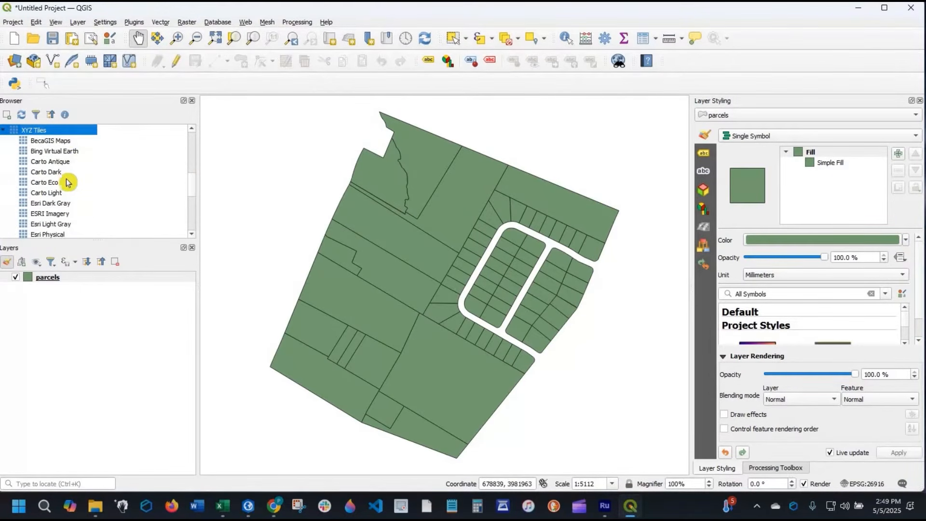
{"action": "scroll", "coordinate": [67, 189], "scroll_direction": "down", "scroll_amount": 2}
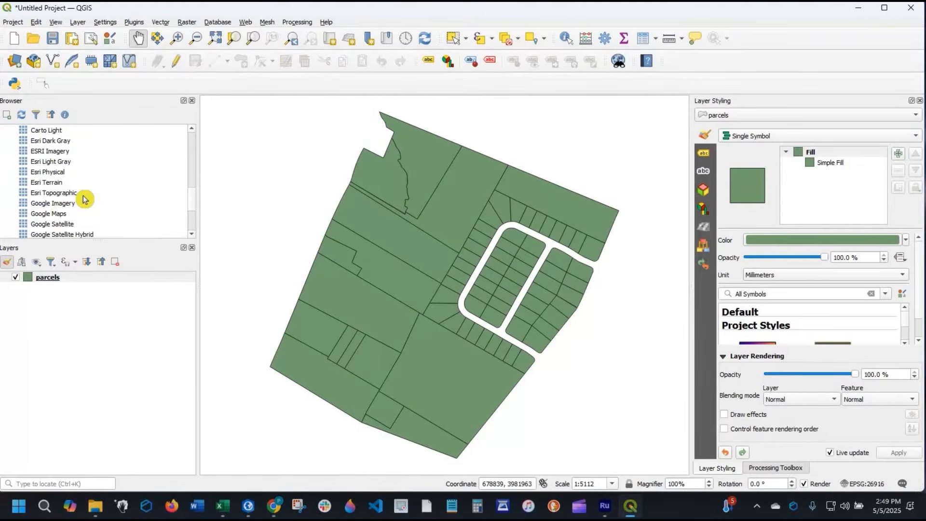
{"action": "scroll", "coordinate": [84, 198], "scroll_direction": "down", "scroll_amount": 1}
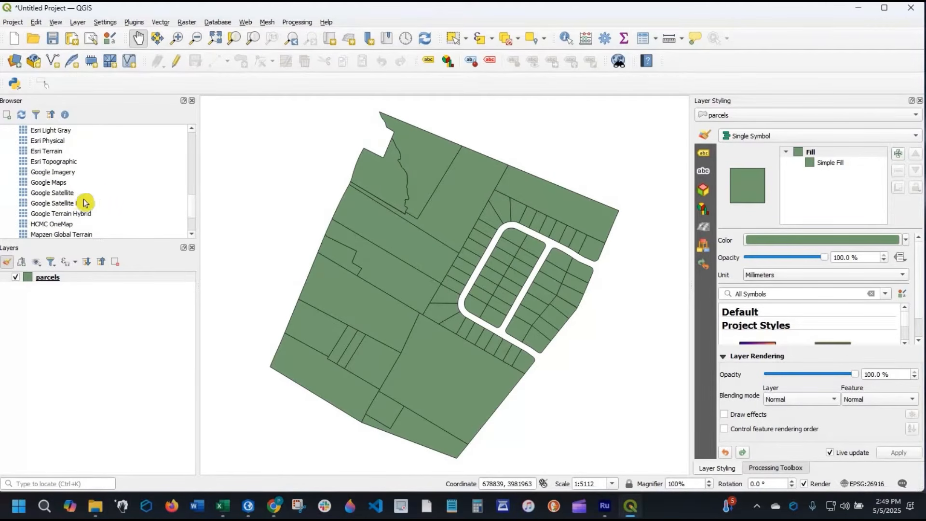
{"action": "left_click", "coordinate": [34, 194]}
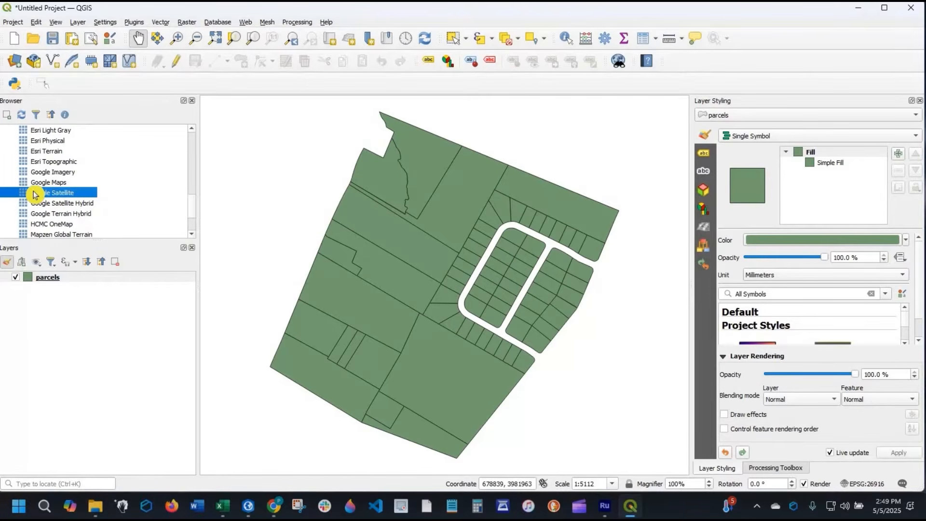
{"action": "left_click_drag", "start_coordinate": [33, 193], "coordinate": [42, 305]}
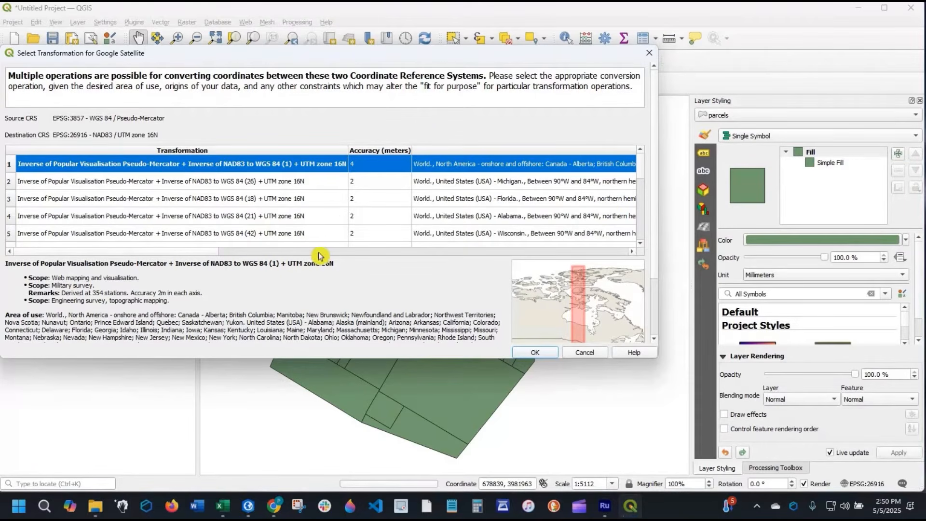
{"action": "left_click", "coordinate": [535, 352]}
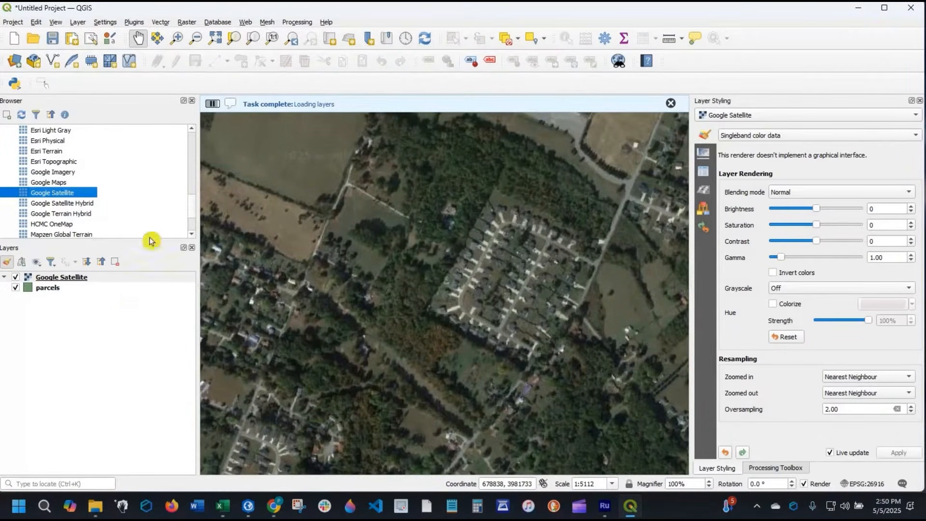
- Move the Google Satellite layer below the parcels layer in the layer order
{"action": "scroll", "coordinate": [502, 316], "scroll_direction": "down", "scroll_amount": 1}
{"action": "left_click_drag", "start_coordinate": [501, 316], "coordinate": [487, 294]}
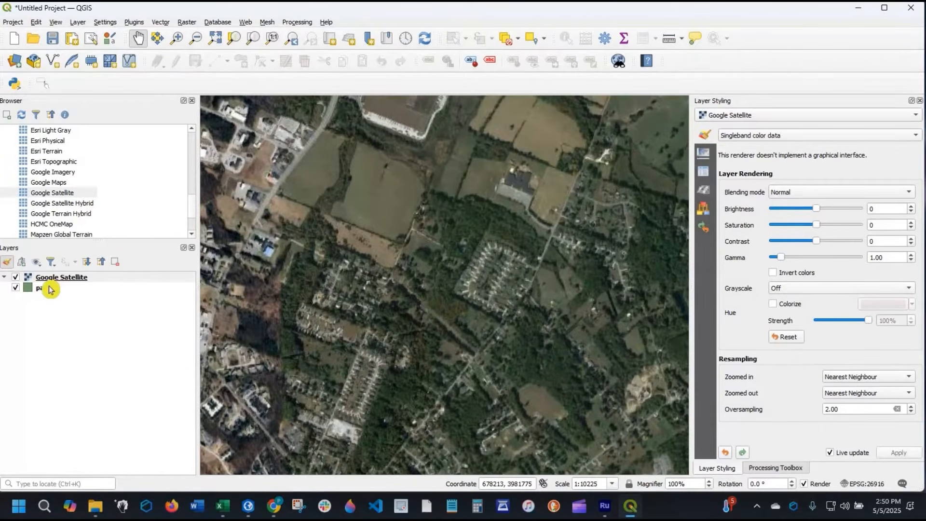
{"action": "left_click", "coordinate": [89, 278]}
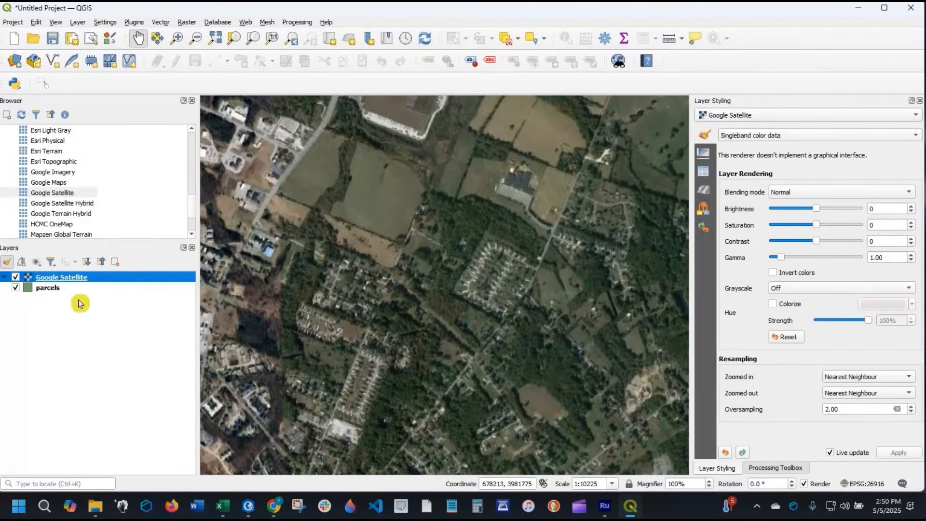
{"action": "left_click_drag", "start_coordinate": [90, 278], "coordinate": [80, 304]}
{"action": "scroll", "coordinate": [522, 312], "scroll_direction": "up", "scroll_amount": 1}
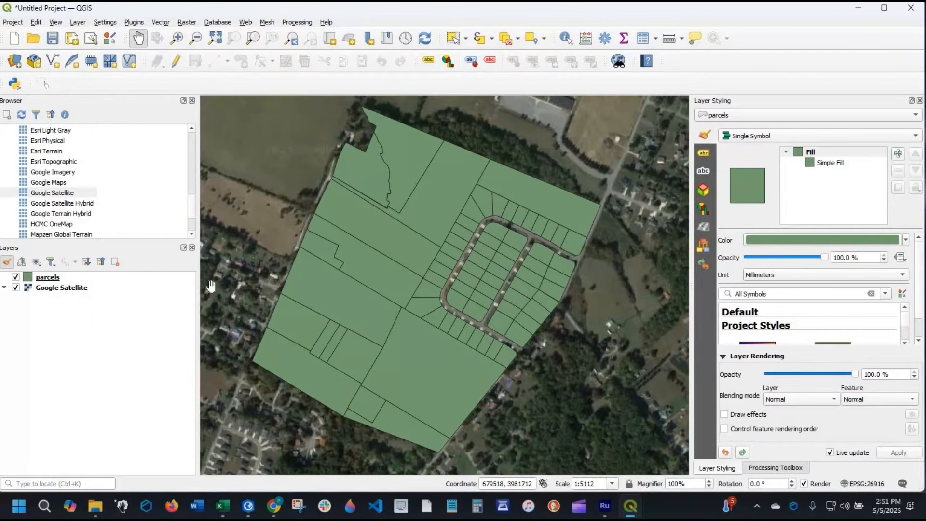
- Open the properties of the parcels layer at Symbology and place the dialog beside the parcels on the map
{"action": "left_click", "coordinate": [47, 279]}
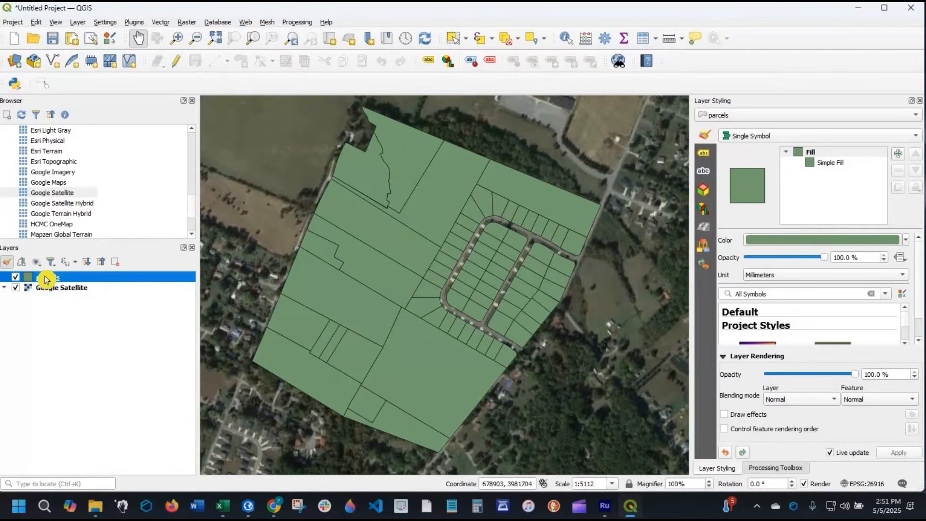
{"action": "right_click", "coordinate": [46, 277]}
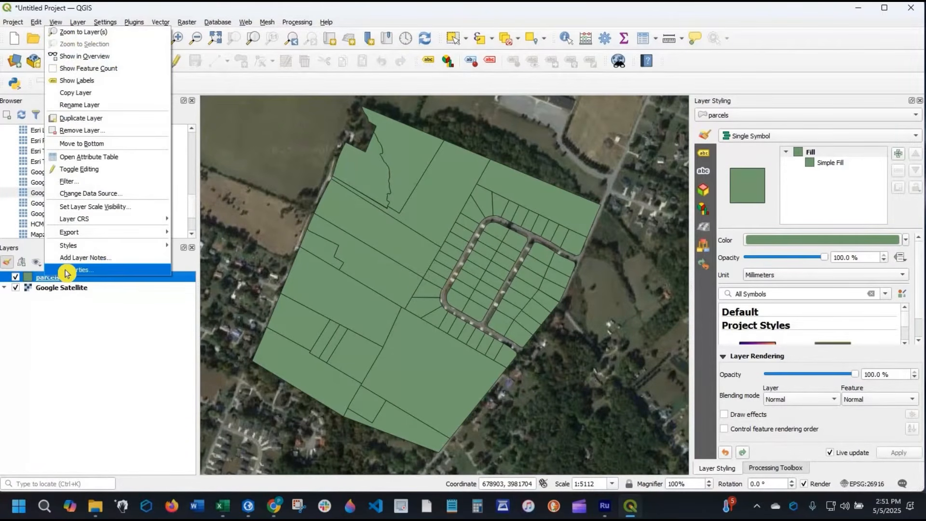
{"action": "left_click", "coordinate": [66, 272]}
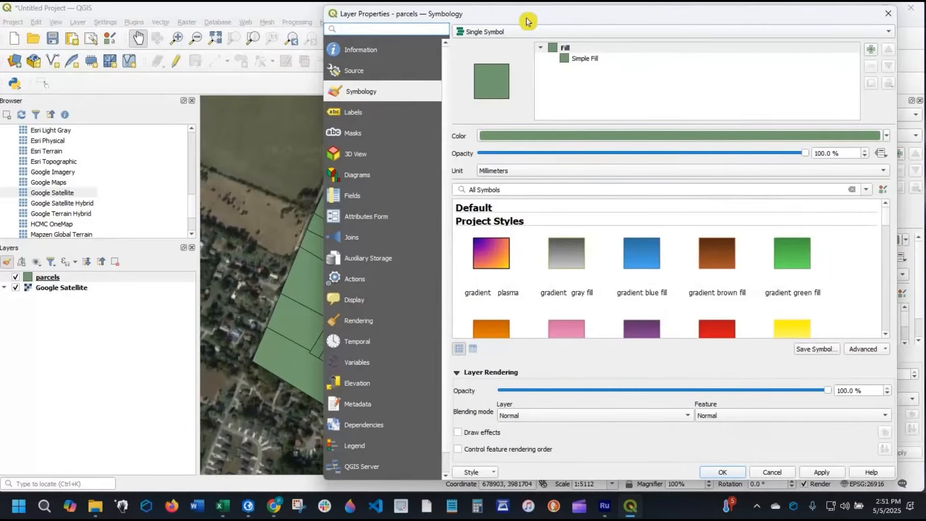
{"action": "left_click_drag", "start_coordinate": [528, 20], "coordinate": [573, 68]}
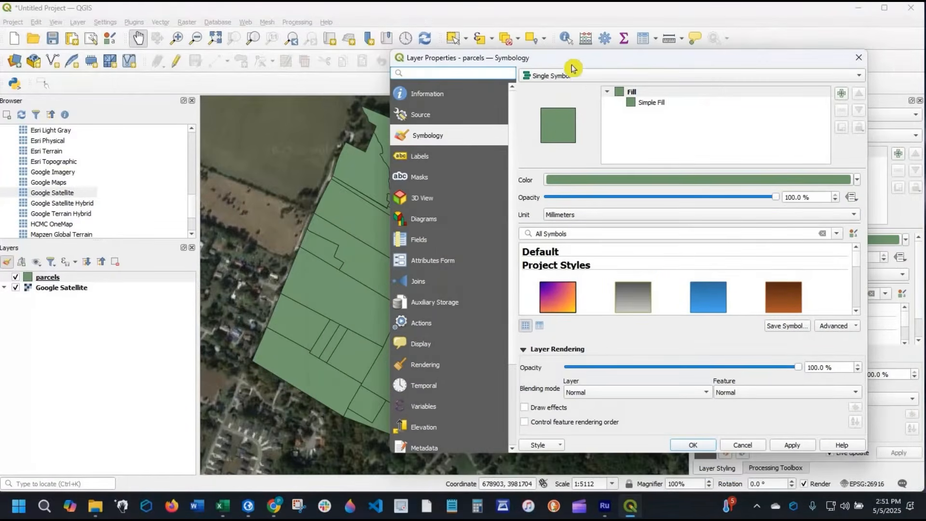
{"action": "left_click_drag", "start_coordinate": [418, 61], "coordinate": [425, 73]}
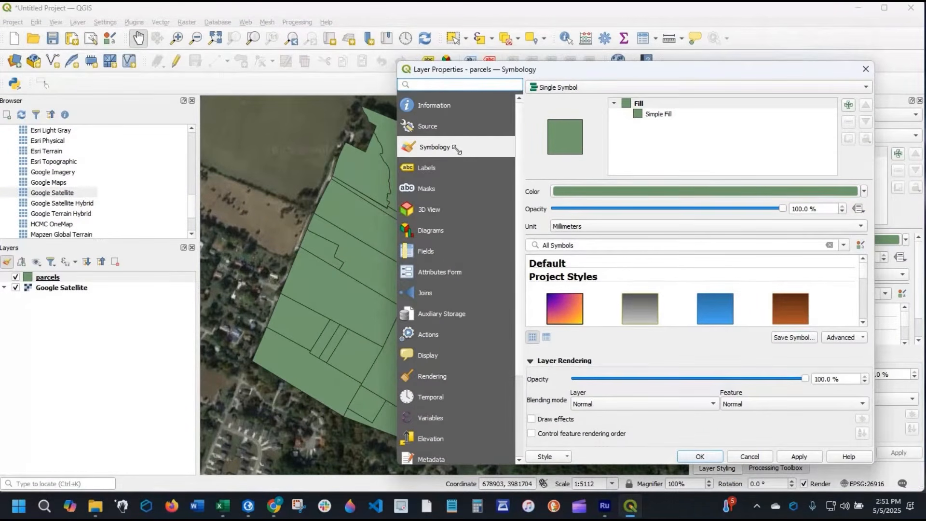
{"action": "left_click_drag", "start_coordinate": [456, 150], "coordinate": [399, 34]}
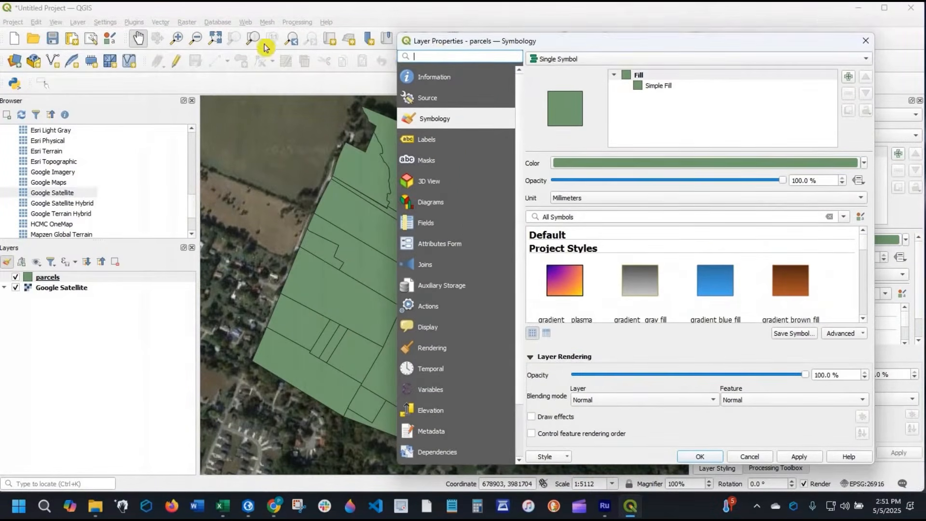
{"action": "left_click_drag", "start_coordinate": [516, 43], "coordinate": [538, 48]}
- Change the parcels' Simple Fill symbol layer to Outline: Simple Line with a stroke width of 0.5 mm
{"action": "left_click", "coordinate": [679, 91]}
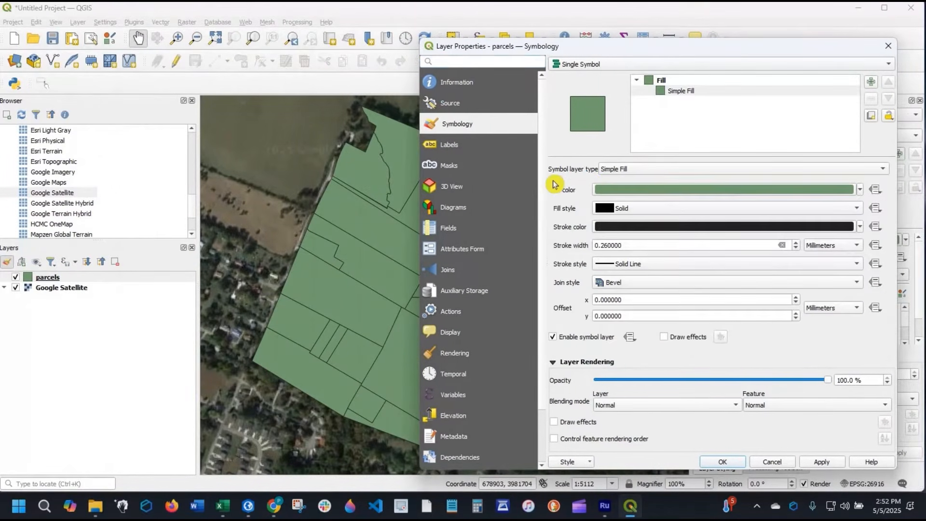
{"action": "left_click", "coordinate": [625, 171]}
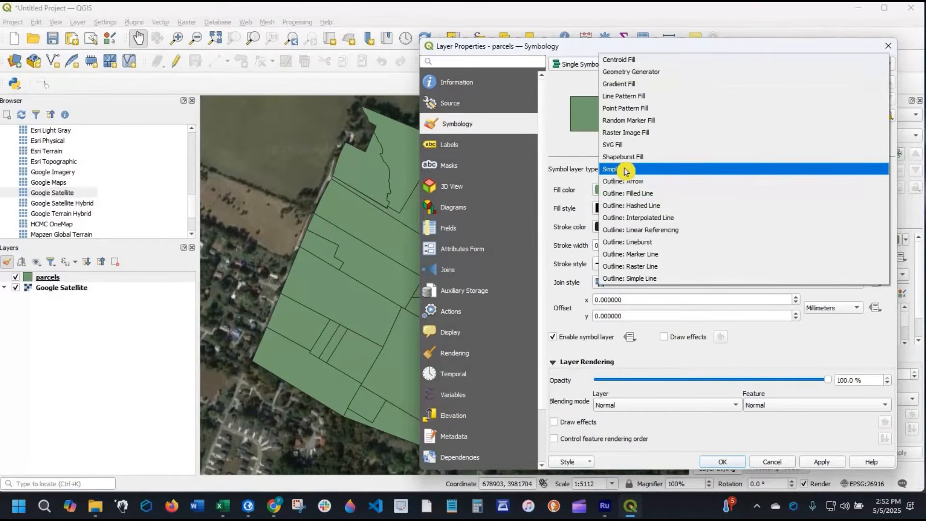
{"action": "left_click", "coordinate": [669, 278]}
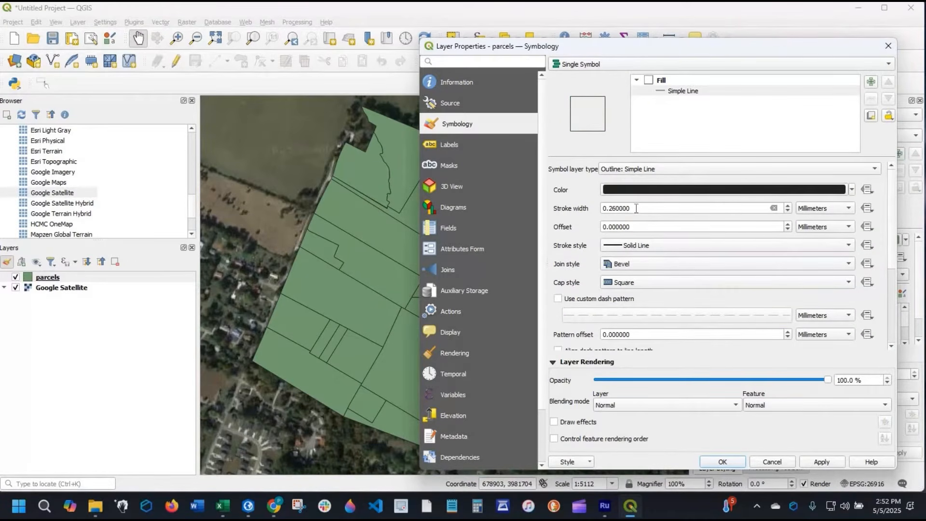
{"action": "double_click", "coordinate": [693, 209]}
{"action": "type", "text": "5"}
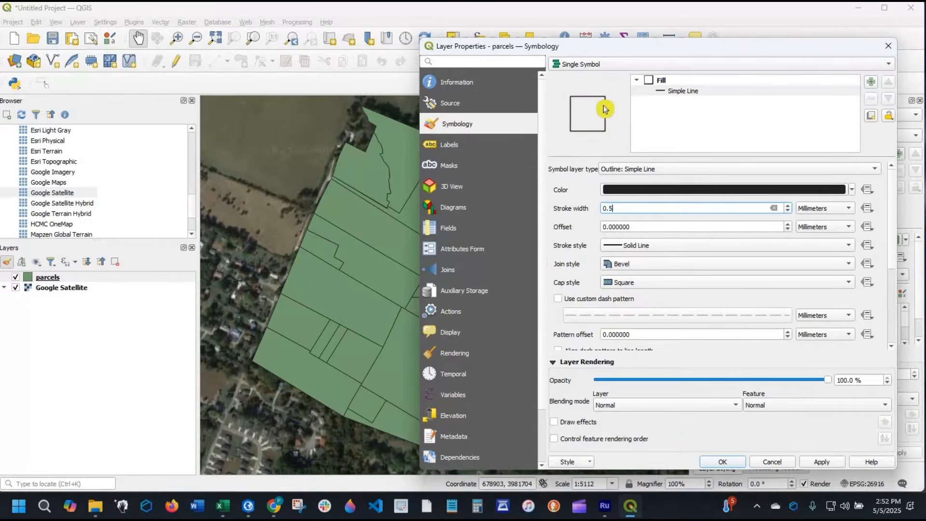
- Set the parcels' outline color to the recent dark red #6c2b2c and apply it to the map
{"action": "left_click", "coordinate": [630, 192]}
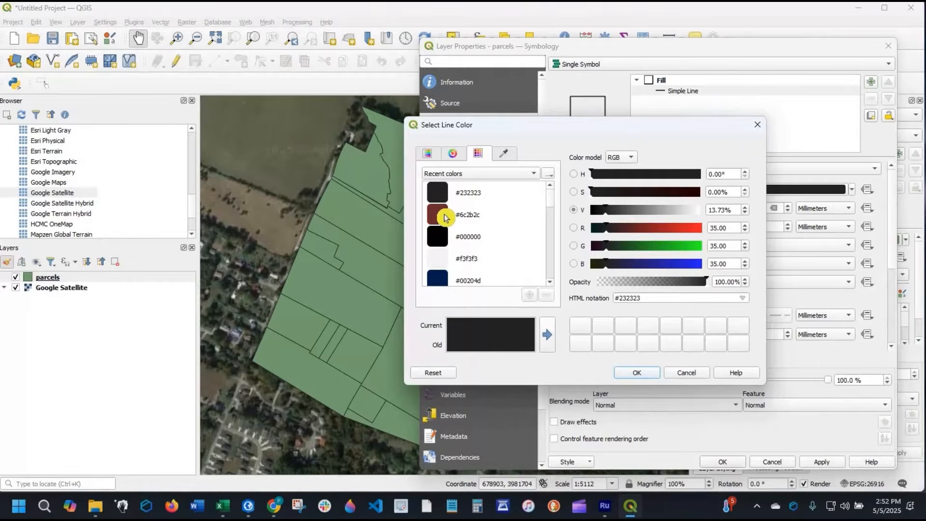
{"action": "left_click", "coordinate": [445, 217]}
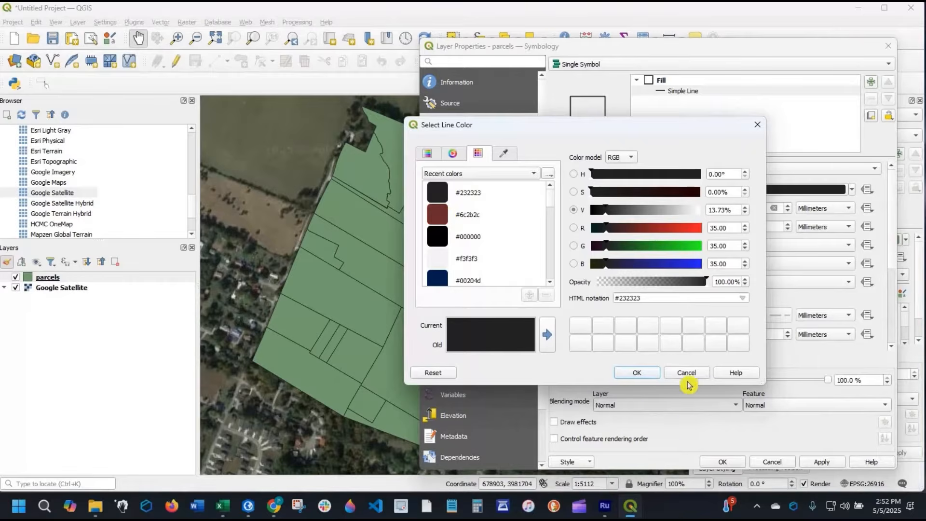
{"action": "left_click", "coordinate": [635, 373]}
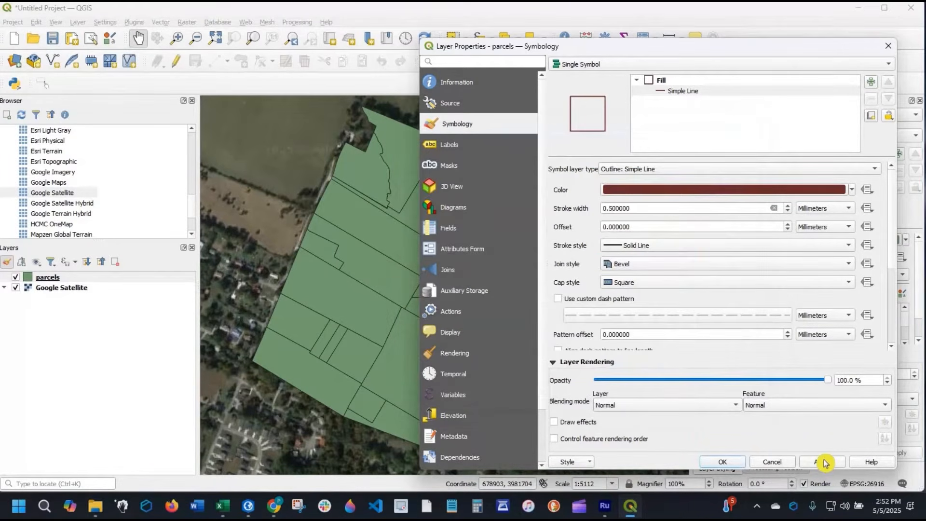
{"action": "left_click", "coordinate": [824, 462]}
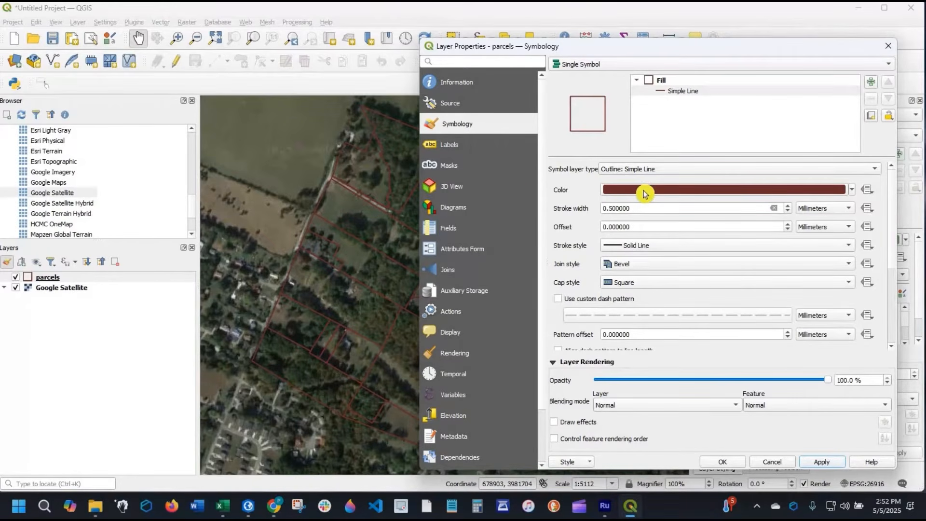
- Recolor the parcels' outline white, apply it, and accept the layer properties with the Solid Line stroke style
{"action": "left_click", "coordinate": [852, 192]}
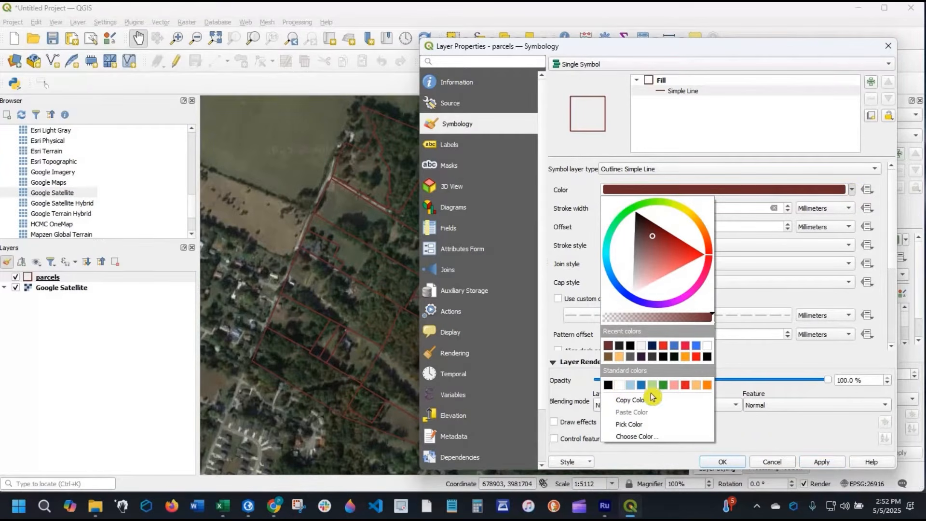
{"action": "left_click", "coordinate": [827, 461]}
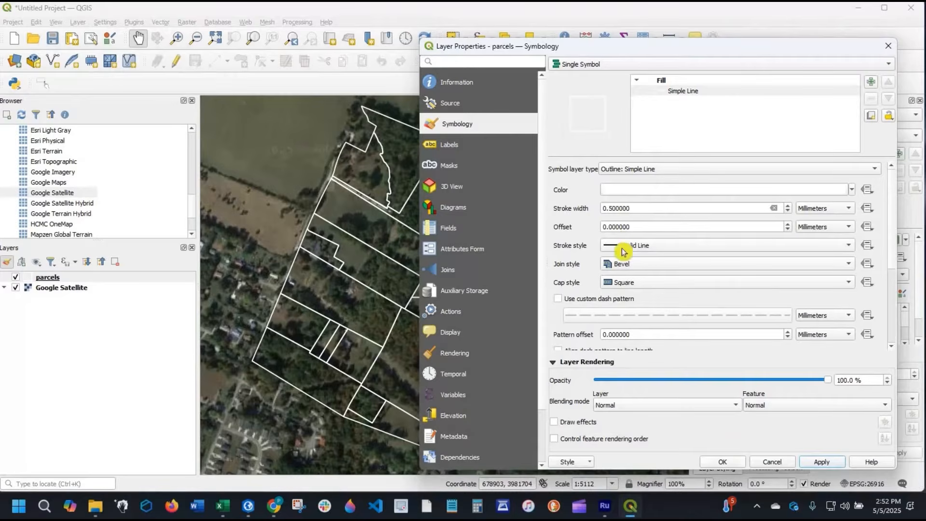
{"action": "left_click", "coordinate": [642, 246]}
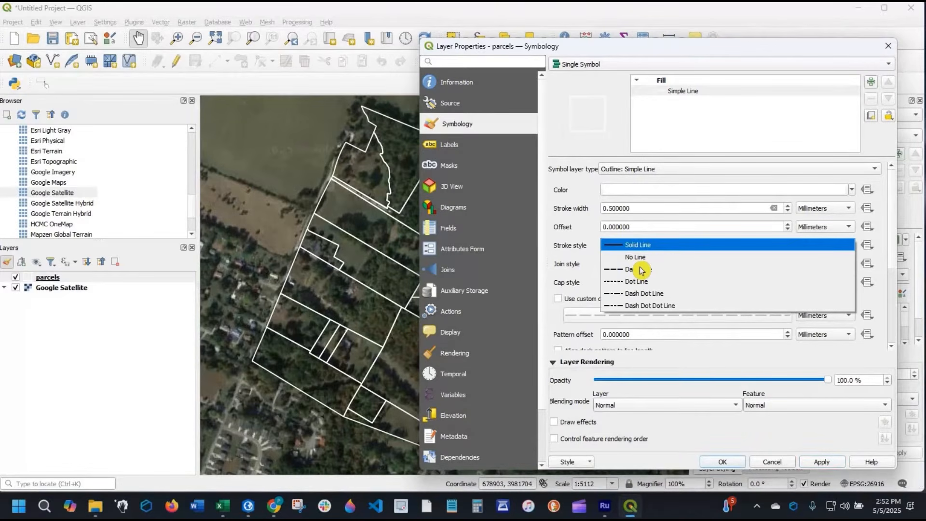
{"action": "left_click", "coordinate": [575, 246]}
{"action": "scroll", "coordinate": [602, 287], "scroll_direction": "down", "scroll_amount": 1}
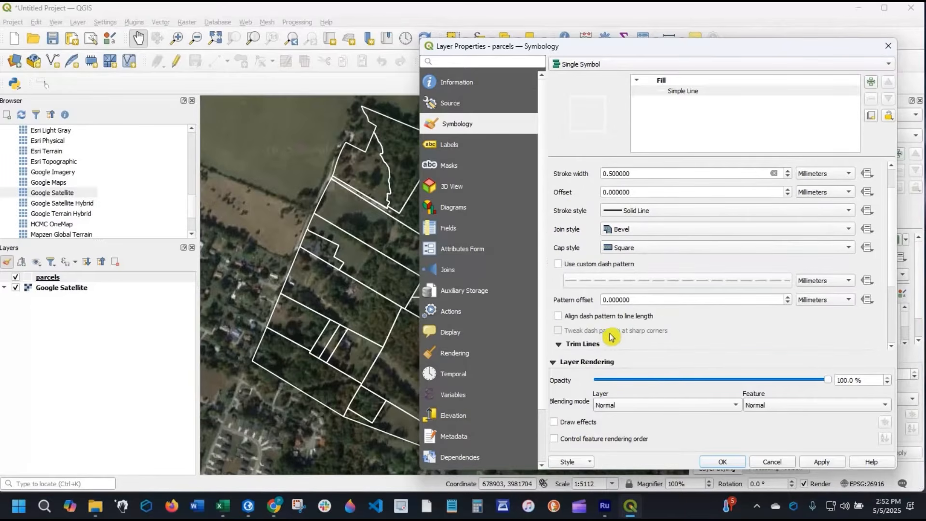
{"action": "scroll", "coordinate": [601, 337], "scroll_direction": "down", "scroll_amount": 1}
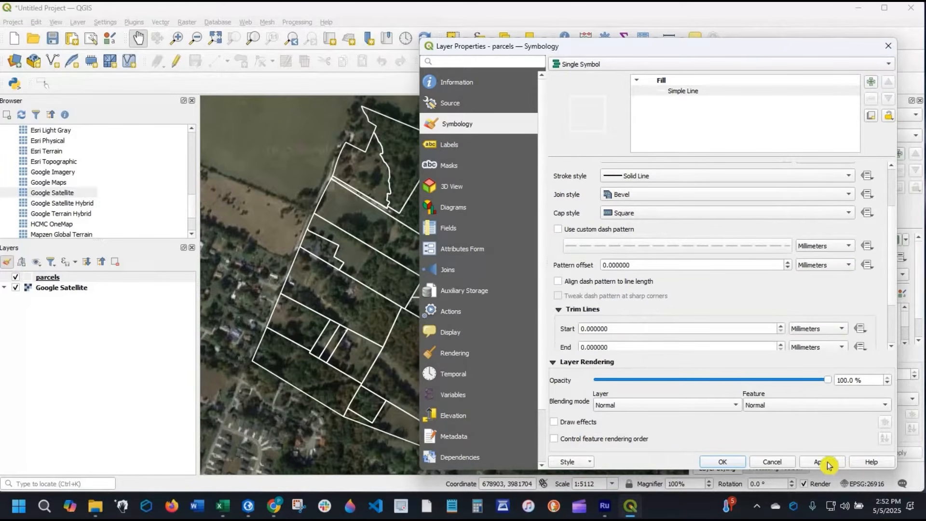
{"action": "left_click", "coordinate": [720, 464]}
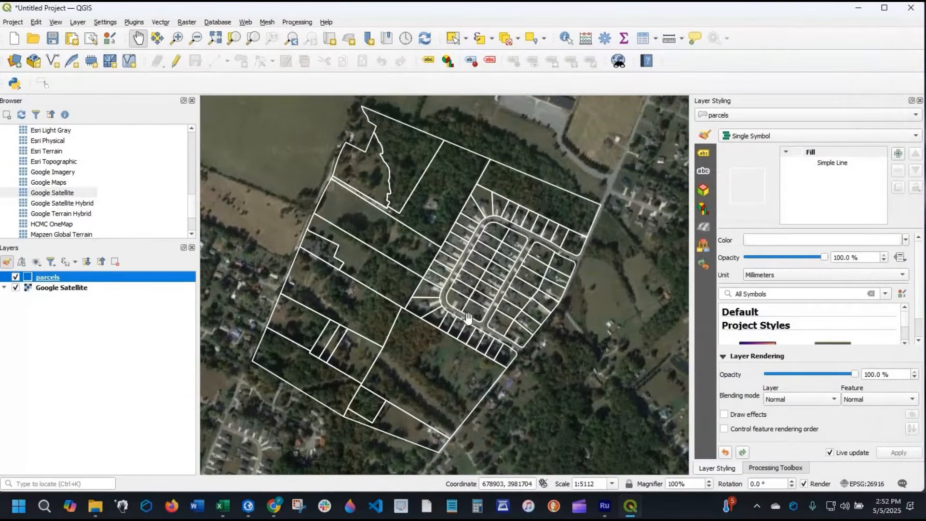
- Open the attribute table of the parcels layer and place its window so the northern parcels stay visible on the map
{"action": "left_click_drag", "start_coordinate": [488, 318], "coordinate": [507, 316]}
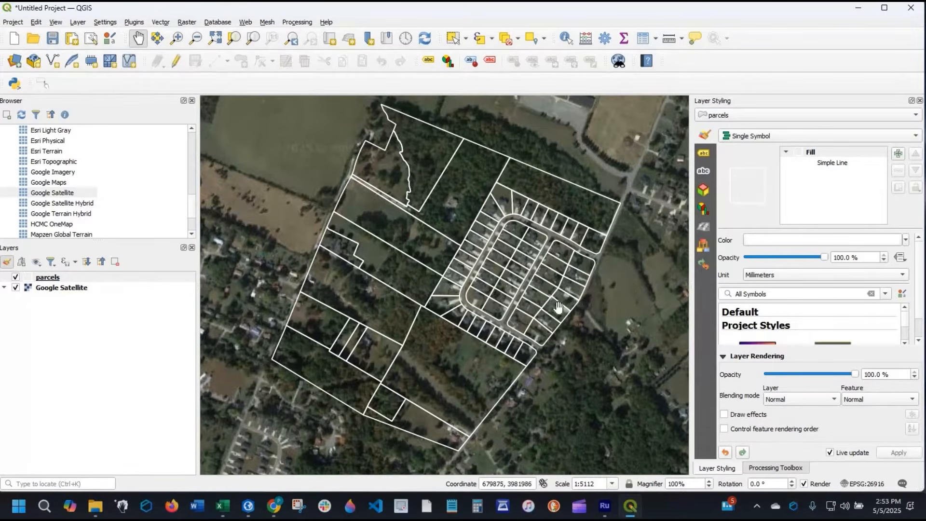
{"action": "left_click", "coordinate": [61, 281]}
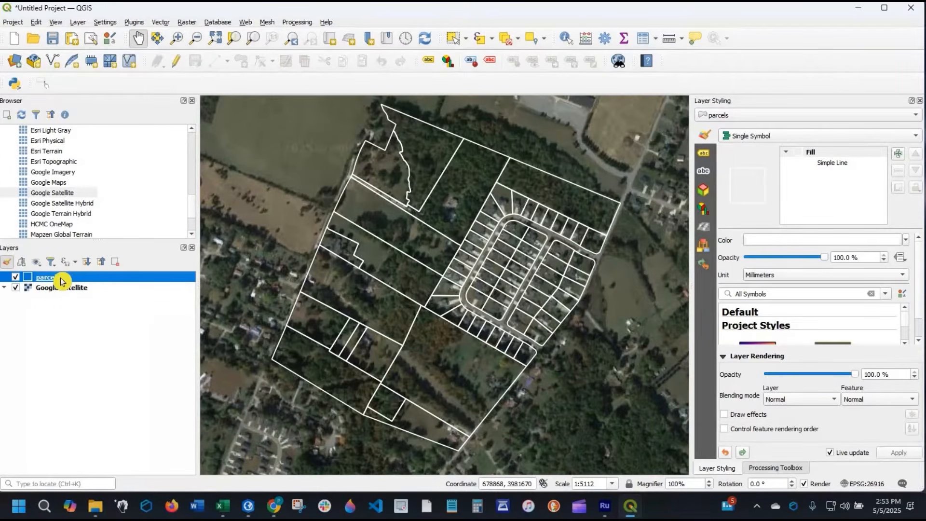
{"action": "right_click", "coordinate": [61, 281]}
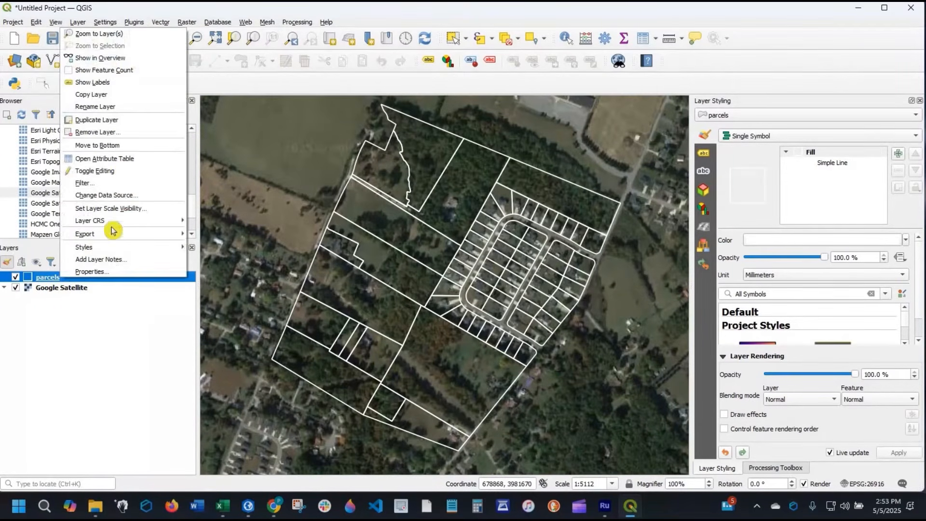
{"action": "left_click", "coordinate": [138, 164]}
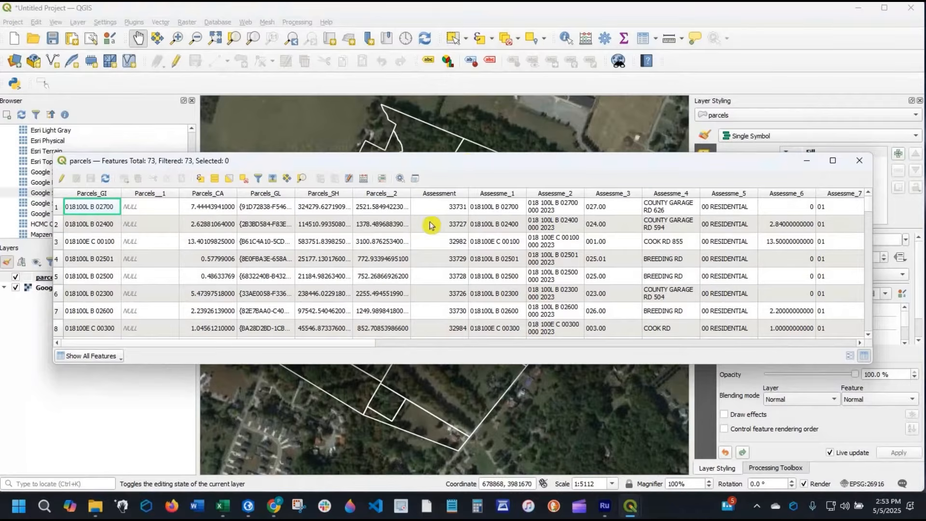
{"action": "left_click_drag", "start_coordinate": [361, 160], "coordinate": [318, 242]}
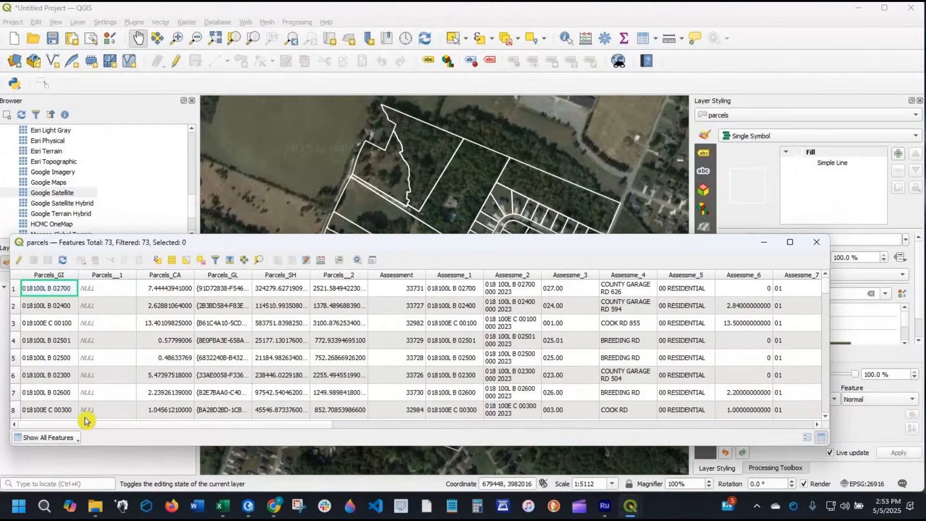
- Examine the parcels' attribute columns from Parcels_GI through GlobalID and close the attribute table
{"action": "scroll", "coordinate": [201, 432], "scroll_direction": "right", "scroll_amount": 5}
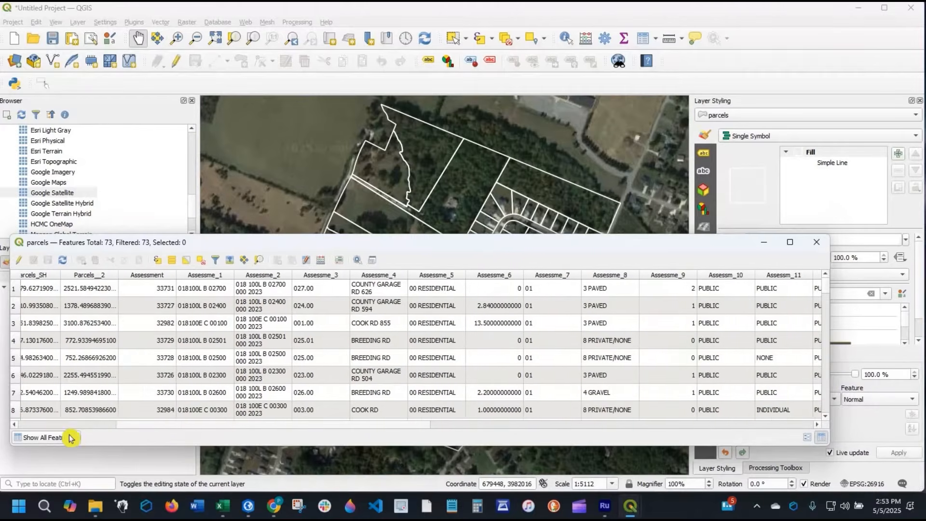
{"action": "scroll", "coordinate": [57, 438], "scroll_direction": "left", "scroll_amount": 5}
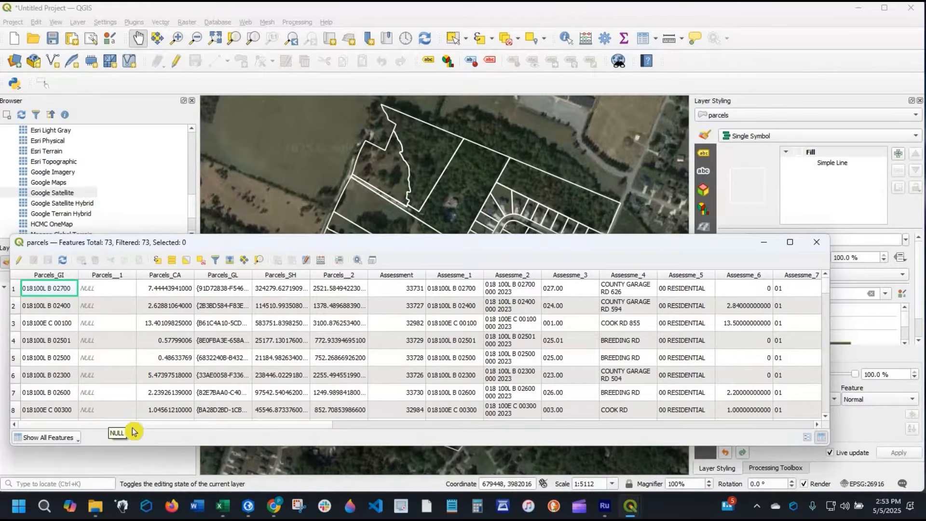
{"action": "left_click_drag", "start_coordinate": [162, 424], "coordinate": [601, 497]}
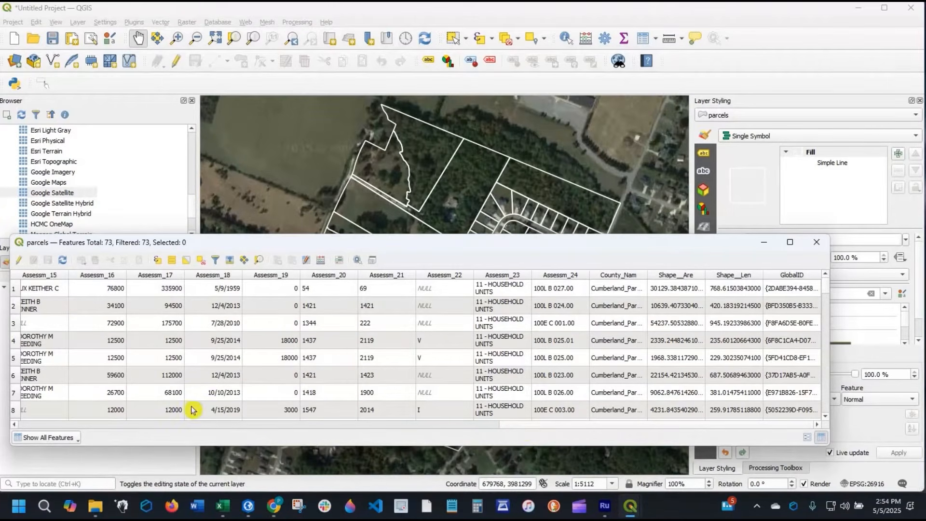
{"action": "left_click", "coordinate": [191, 424]}
{"action": "left_click", "coordinate": [623, 428]}
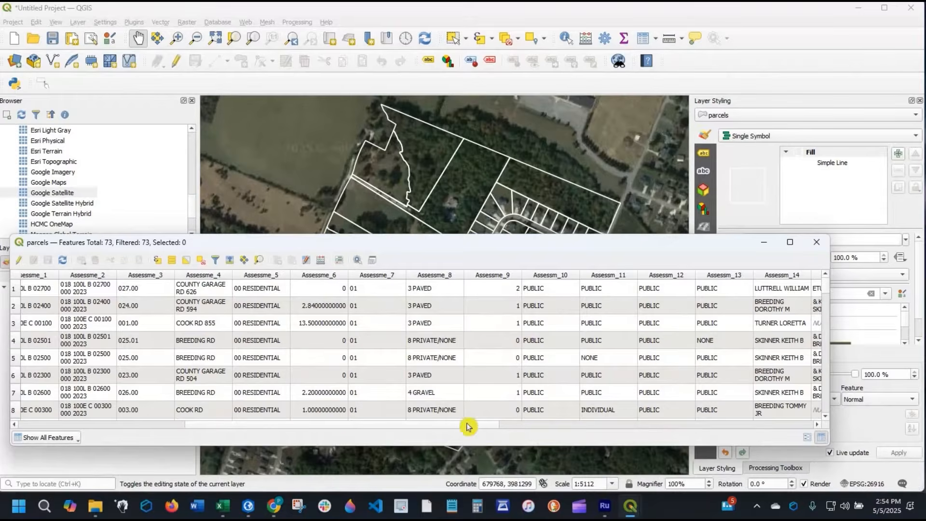
{"action": "left_click", "coordinate": [293, 424]}
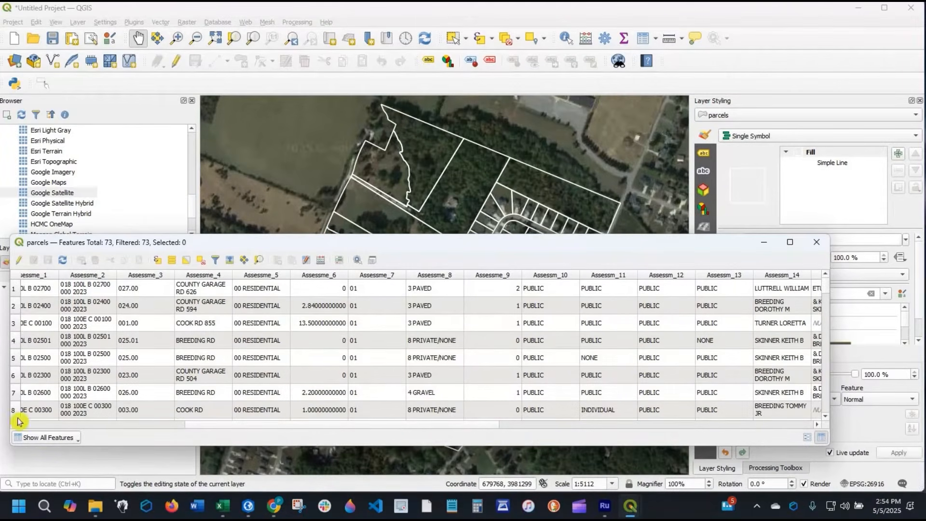
{"action": "left_click", "coordinate": [40, 288]}
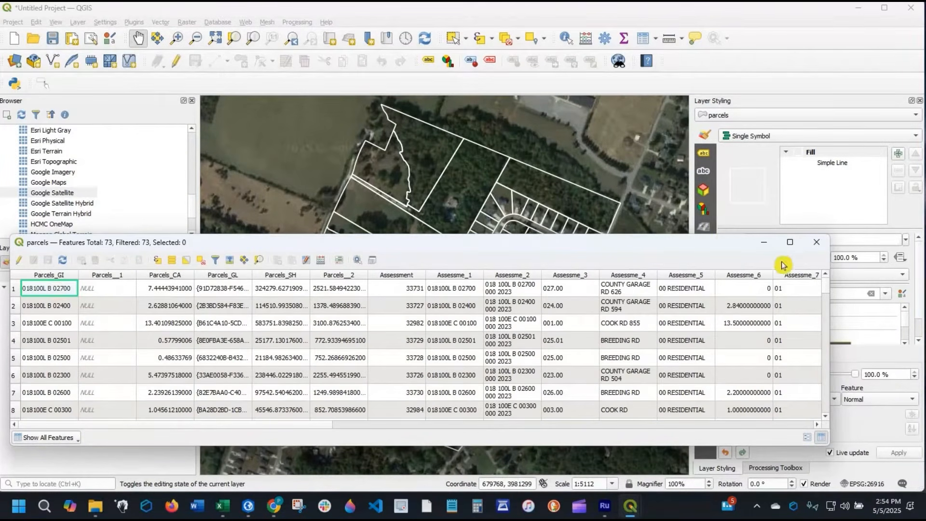
{"action": "left_click", "coordinate": [818, 244]}
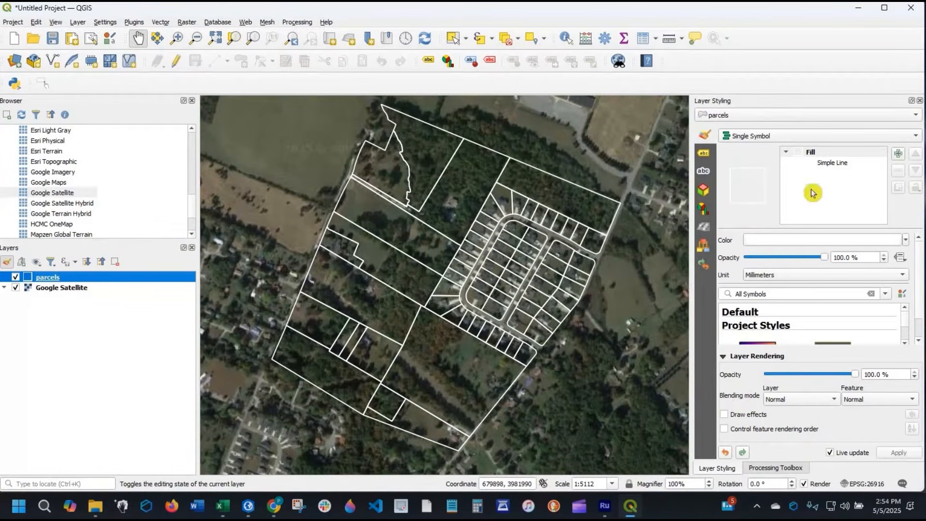
- Label the parcels layer with Single Labels, using the Parcels_GI field as the label value
{"action": "left_click", "coordinate": [919, 101]}
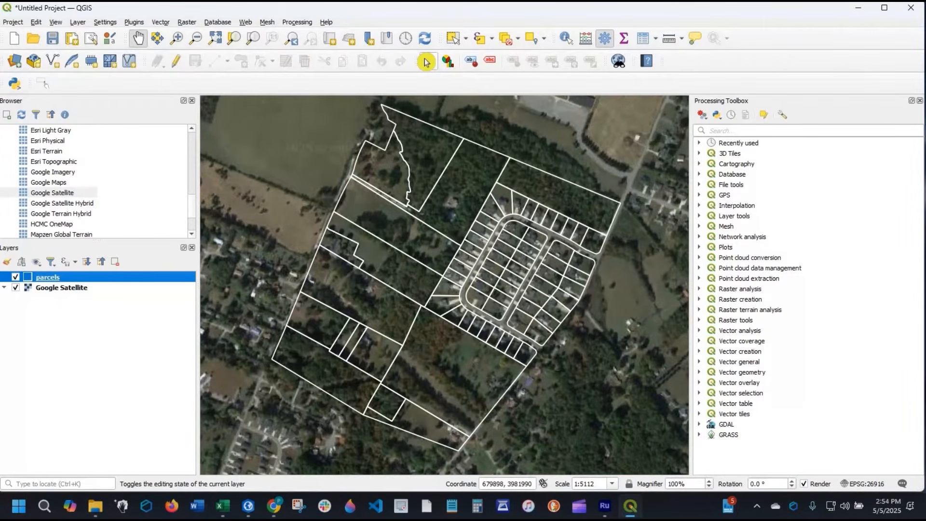
{"action": "left_click", "coordinate": [426, 61]}
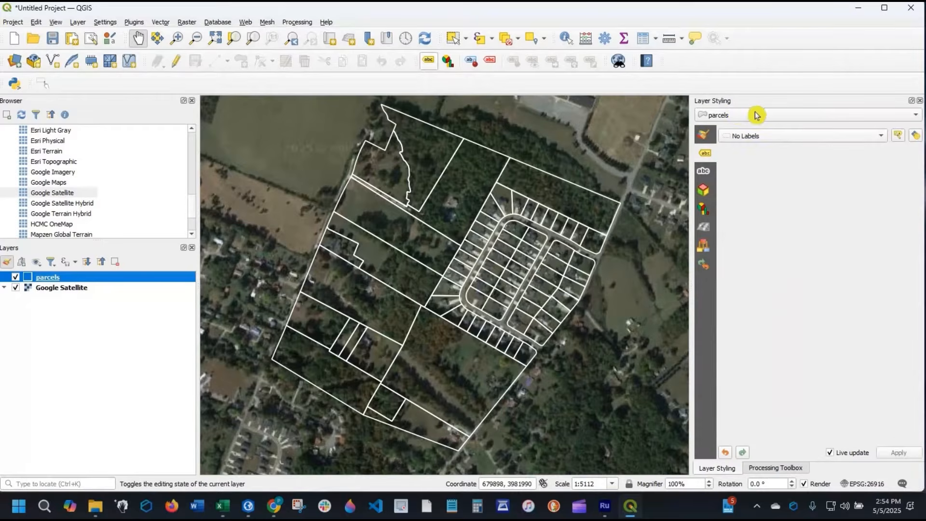
{"action": "left_click", "coordinate": [736, 116]}
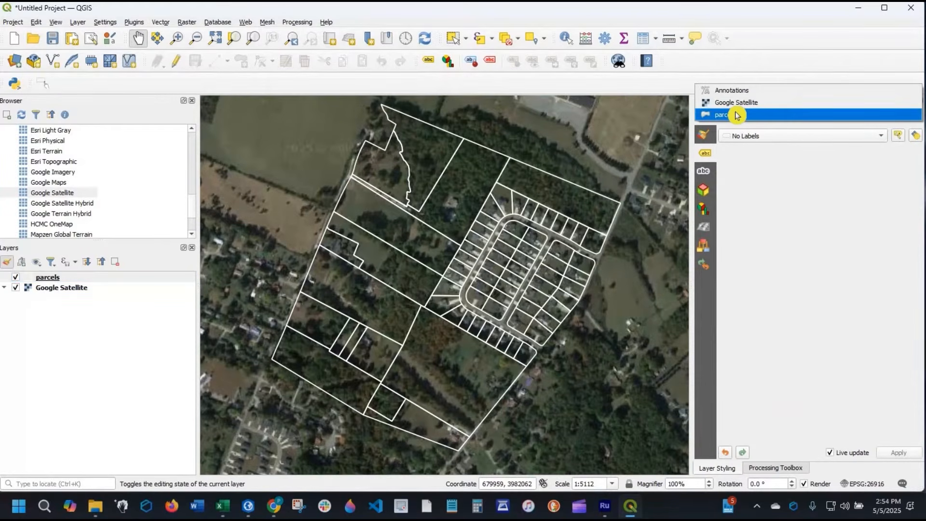
{"action": "left_click", "coordinate": [740, 115]}
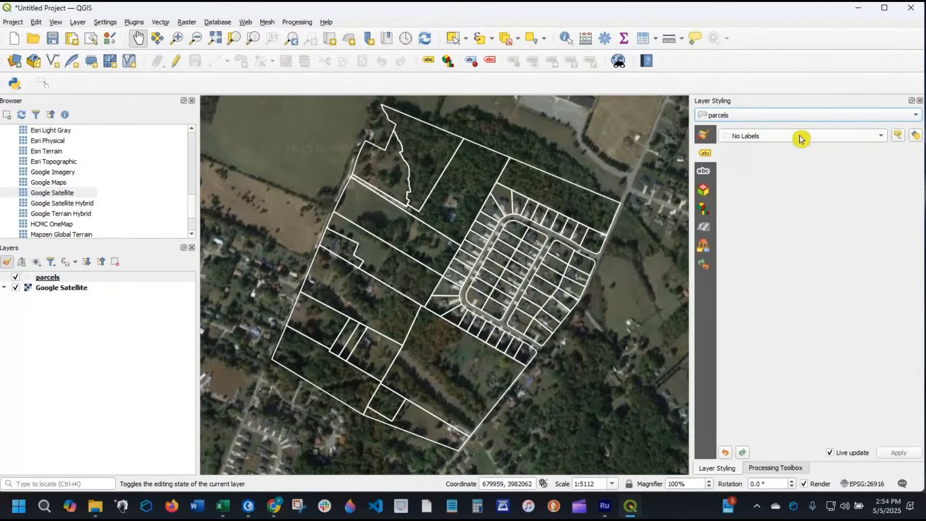
{"action": "left_click", "coordinate": [884, 140]}
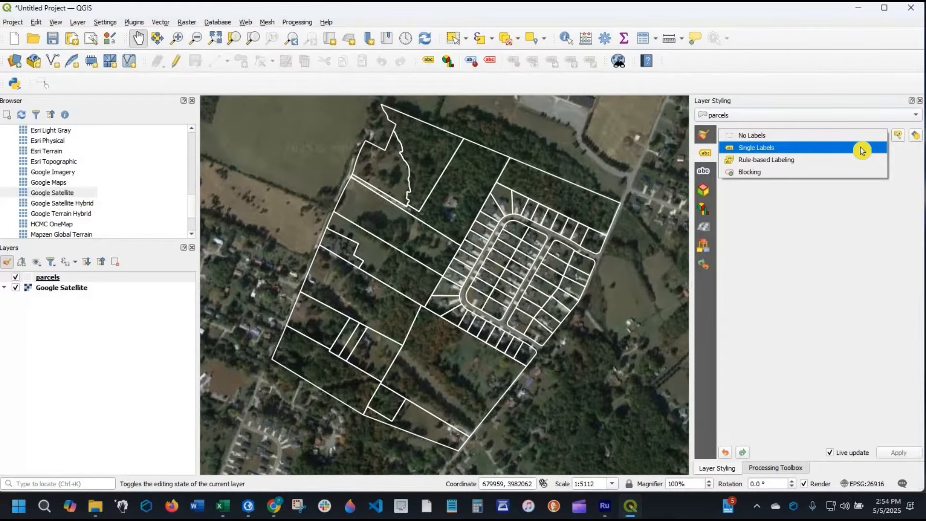
{"action": "left_click", "coordinate": [862, 150]}
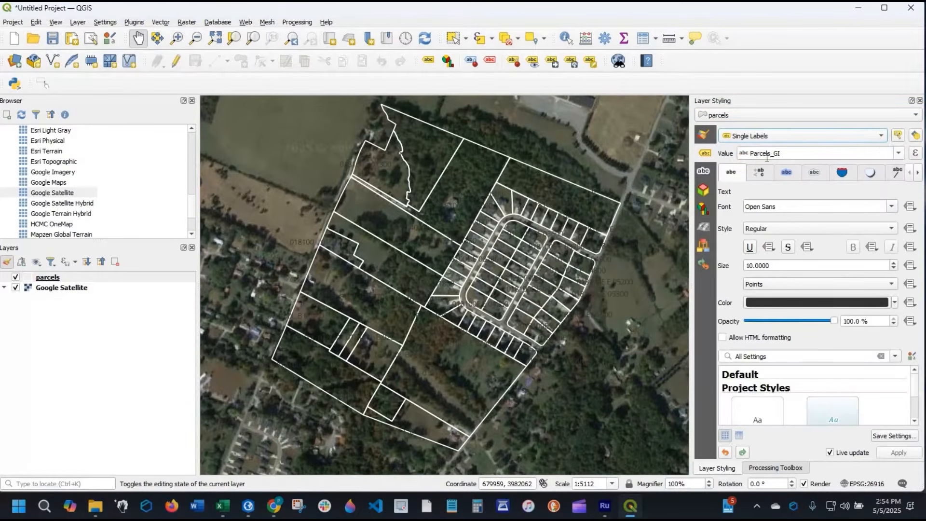
{"action": "left_click", "coordinate": [898, 153]}
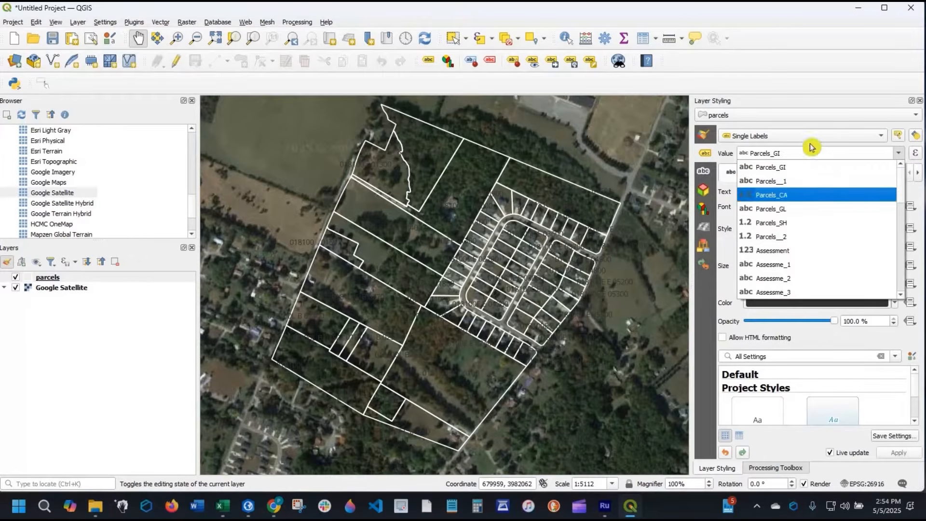
{"action": "left_click", "coordinate": [771, 167]}
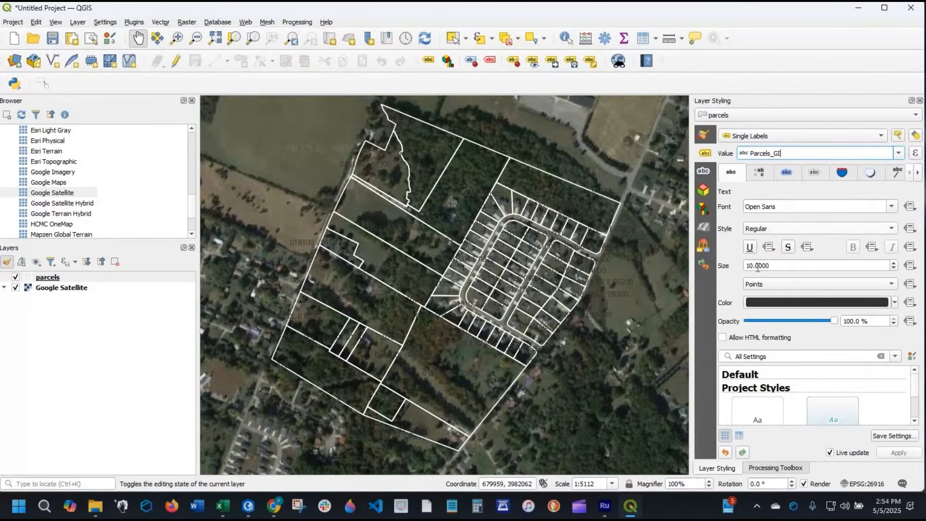
- Set the text color of the parcels' labels to white
{"action": "left_click", "coordinate": [869, 307]}
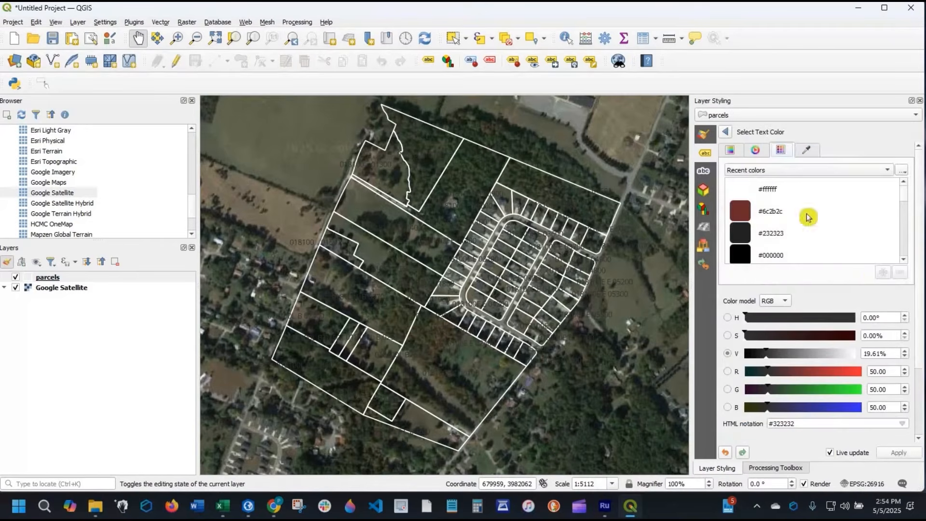
{"action": "left_click", "coordinate": [731, 152]}
{"action": "left_click", "coordinate": [755, 149]}
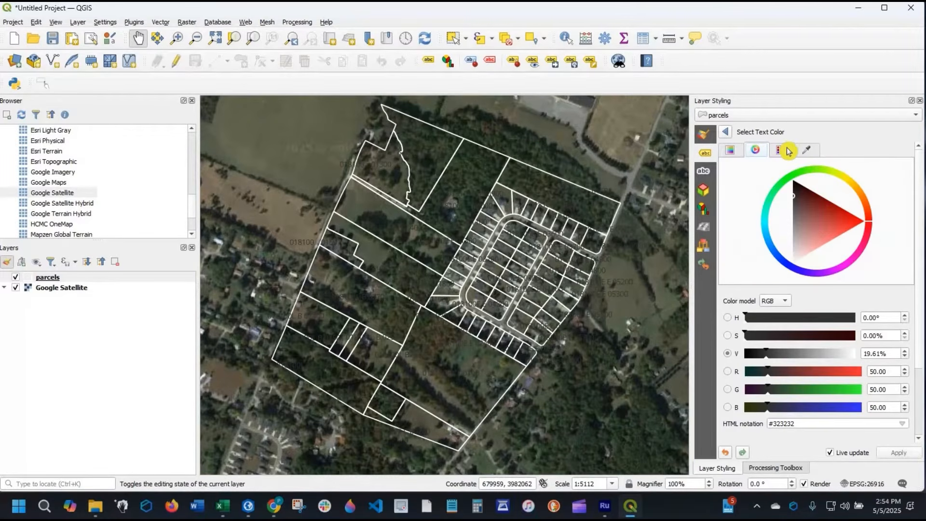
{"action": "left_click", "coordinate": [783, 151]}
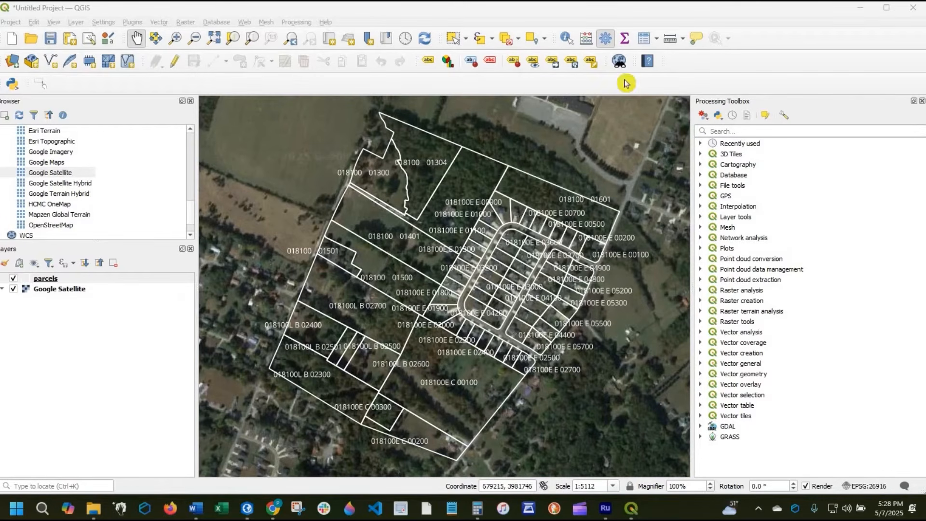
- Turn off the parcels' labels with No Labels and return to the Processing Toolbox
{"action": "left_click", "coordinate": [429, 61]}
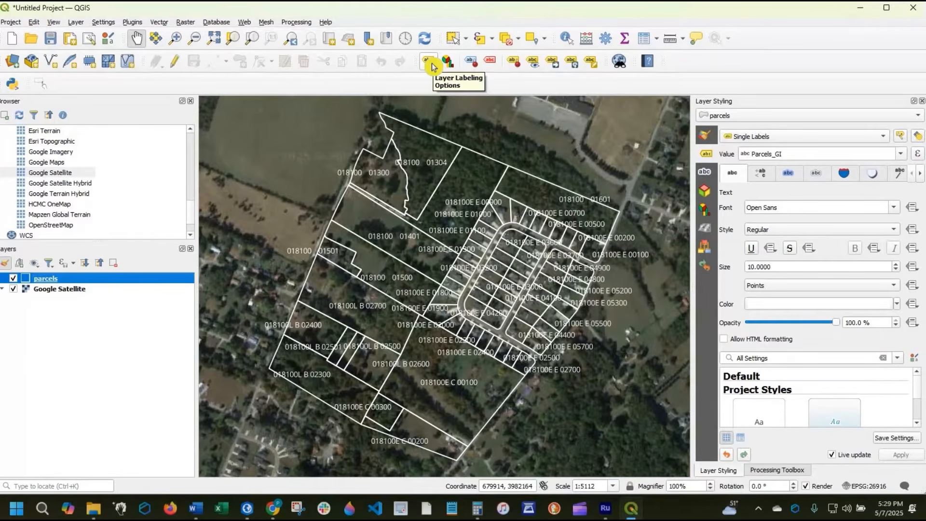
{"action": "left_click", "coordinate": [834, 141]}
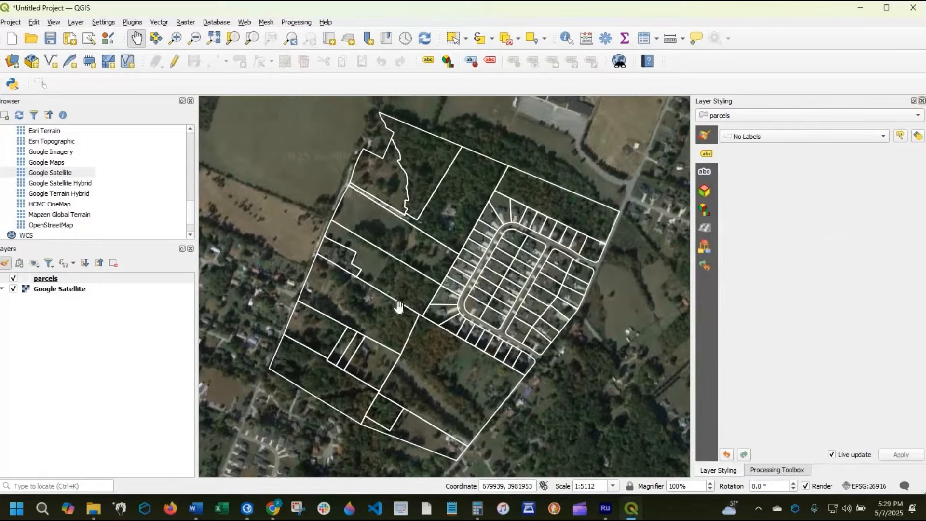
{"action": "key", "text": "ctrl+alt+t"}
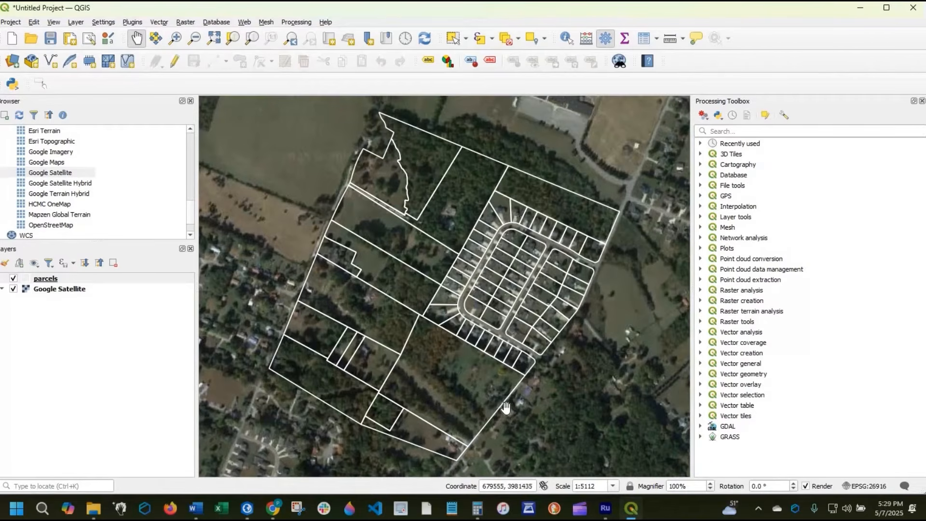
- Switch the parcels layer into editing mode
{"action": "left_click", "coordinate": [57, 280]}
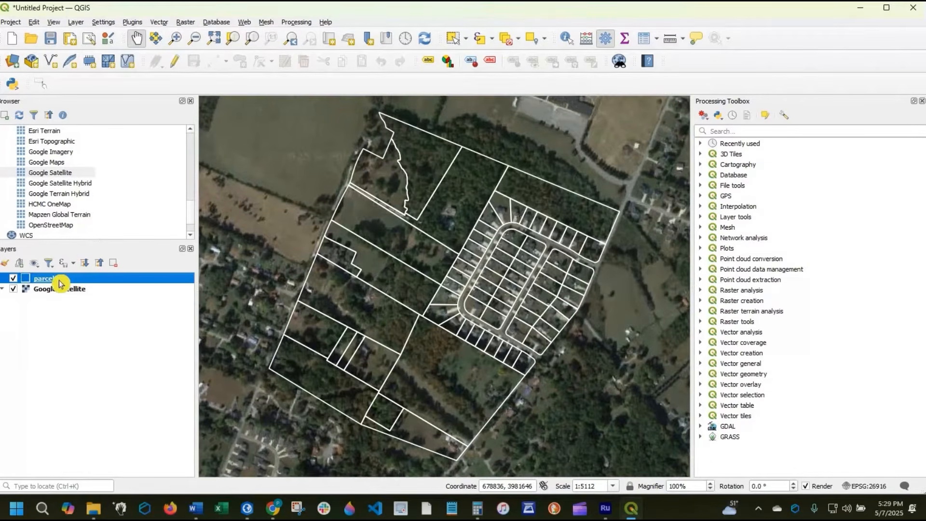
{"action": "left_click", "coordinate": [176, 66]}
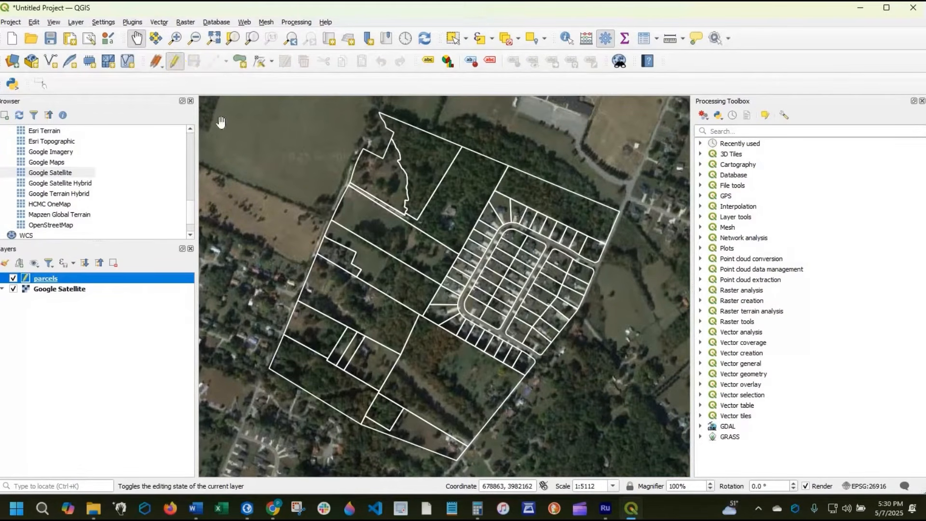
{"action": "left_click", "coordinate": [72, 61]}
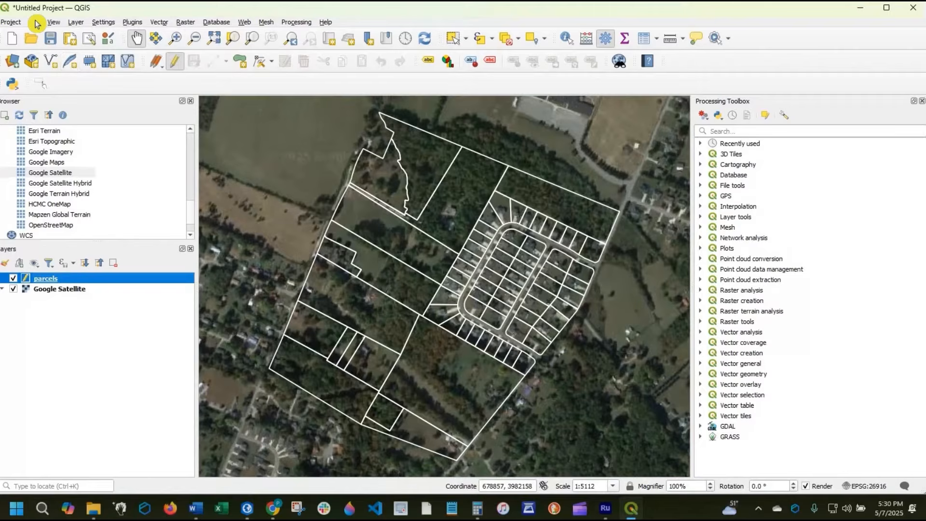
- Split the large parcel south of the subdivision with Split Features, using a straight line roughly parallel to its northern boundary
{"action": "left_click", "coordinate": [34, 23]}
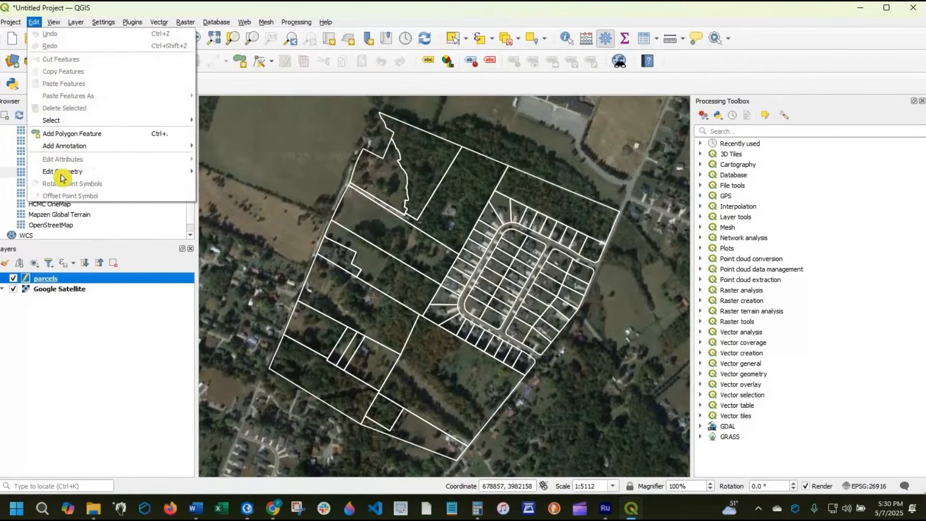
{"action": "mouse_move", "coordinate": [91, 172]}
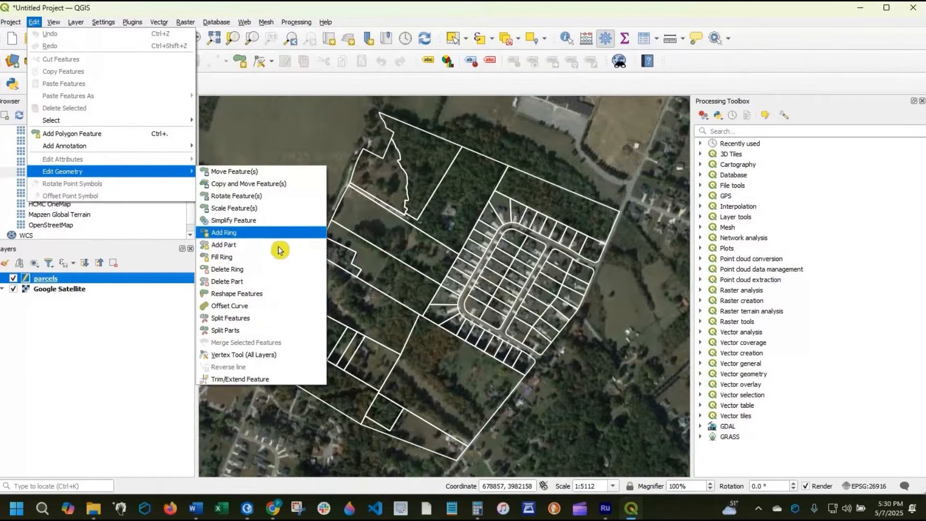
{"action": "left_click", "coordinate": [263, 317]}
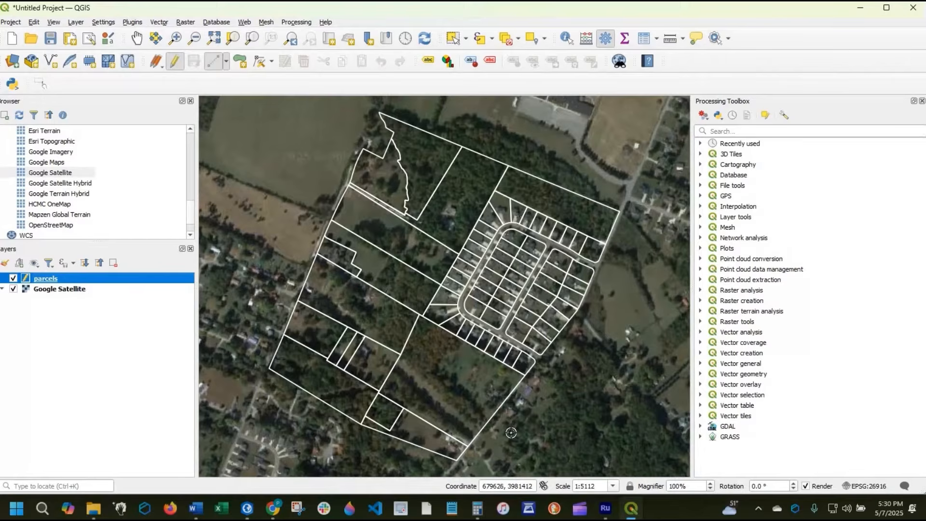
{"action": "left_click", "coordinate": [500, 381]}
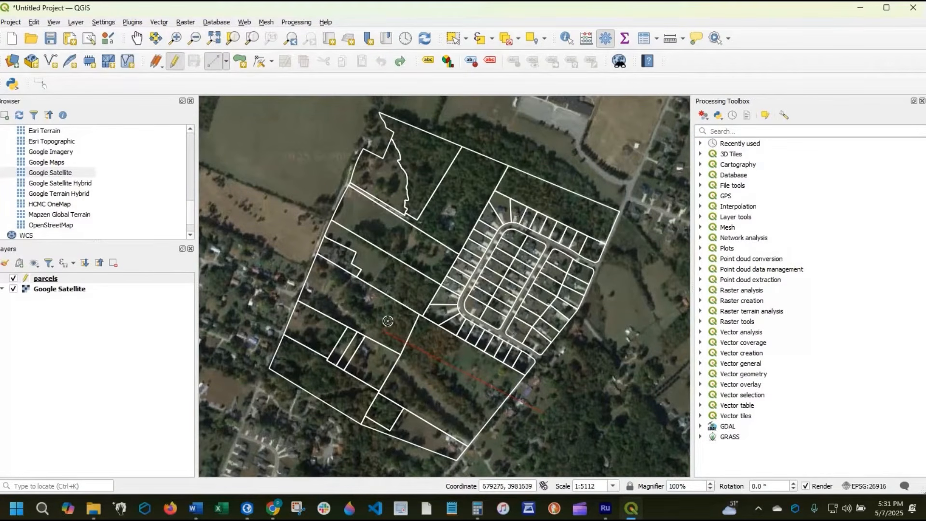
{"action": "right_click", "coordinate": [417, 342]}
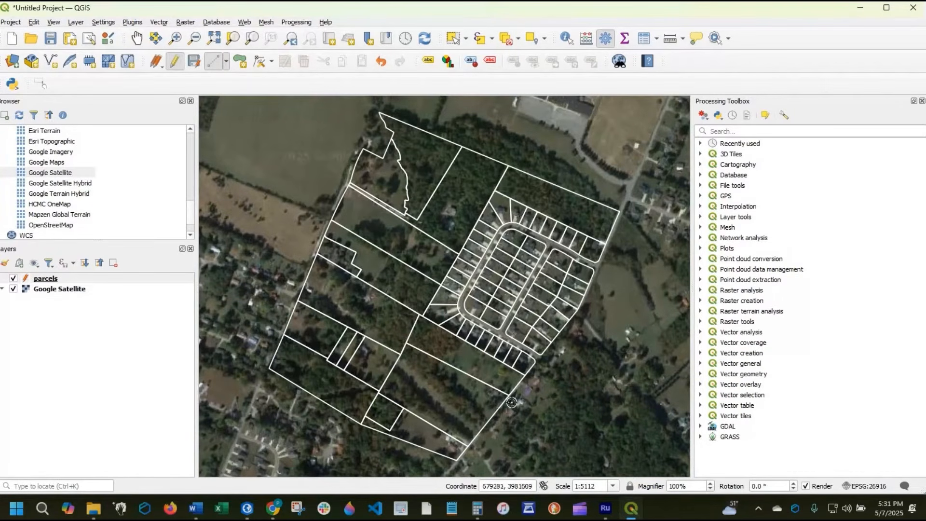
- Select both halves of the split parcel south of the subdivision and show only their records in the parcels attribute table
{"action": "left_click", "coordinate": [453, 43]}
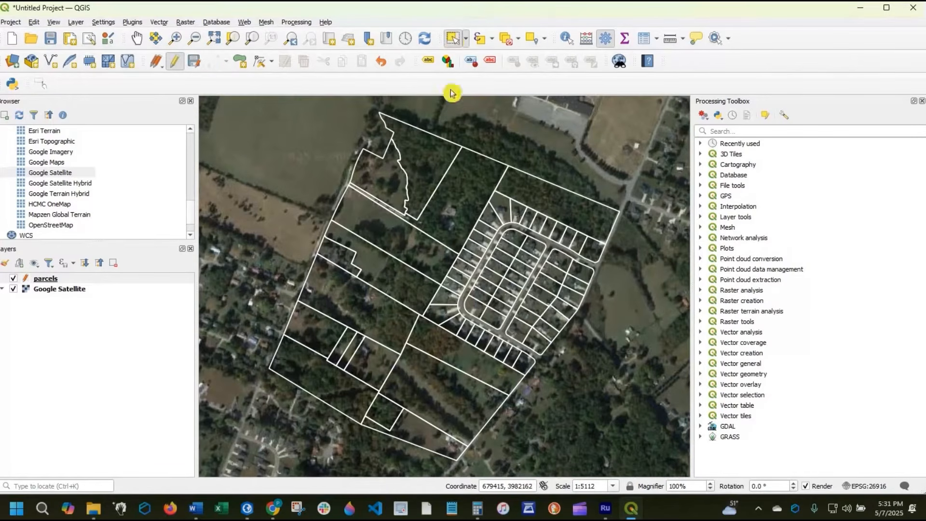
{"action": "left_click", "coordinate": [442, 385]}
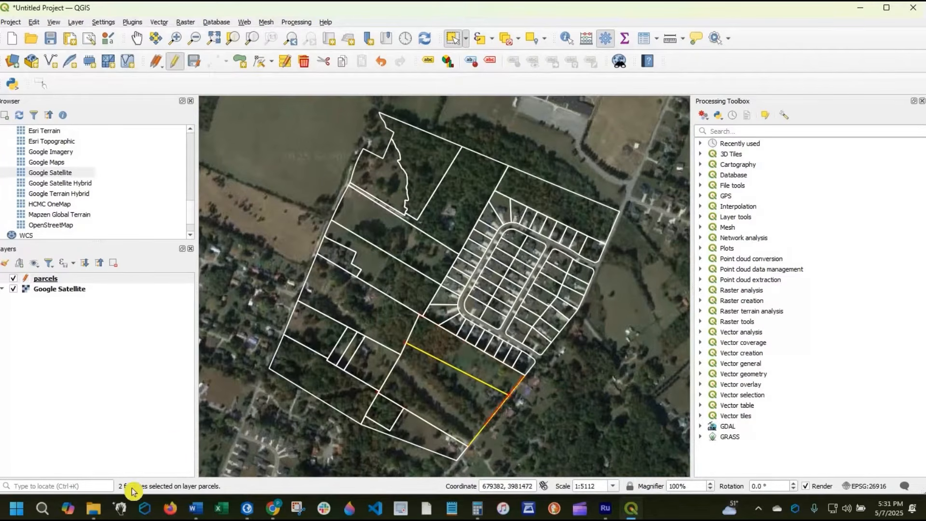
{"action": "right_click", "coordinate": [48, 281]}
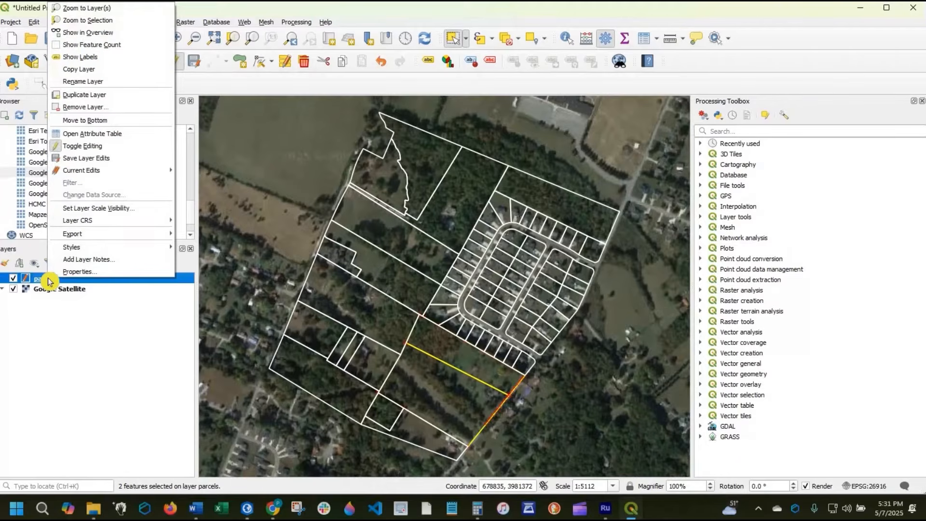
{"action": "left_click", "coordinate": [79, 134]}
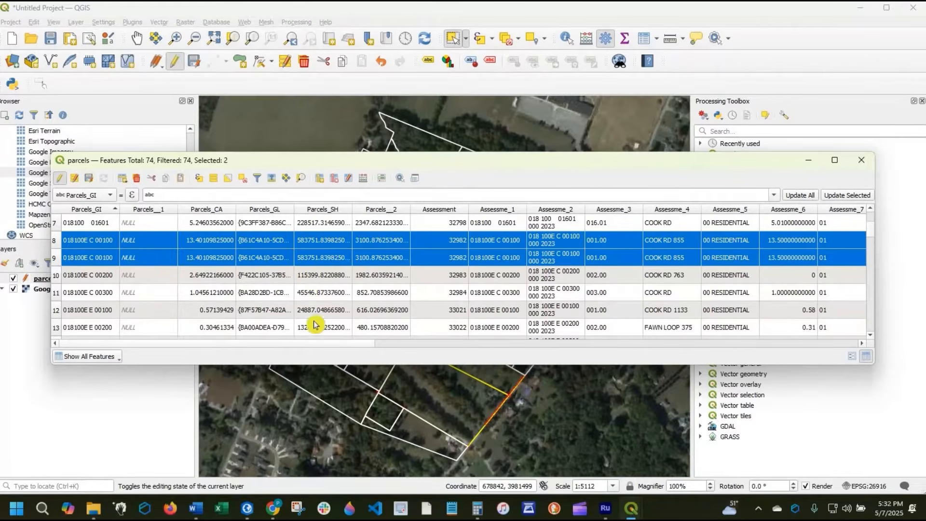
{"action": "scroll", "coordinate": [304, 304], "scroll_direction": "up", "scroll_amount": 1}
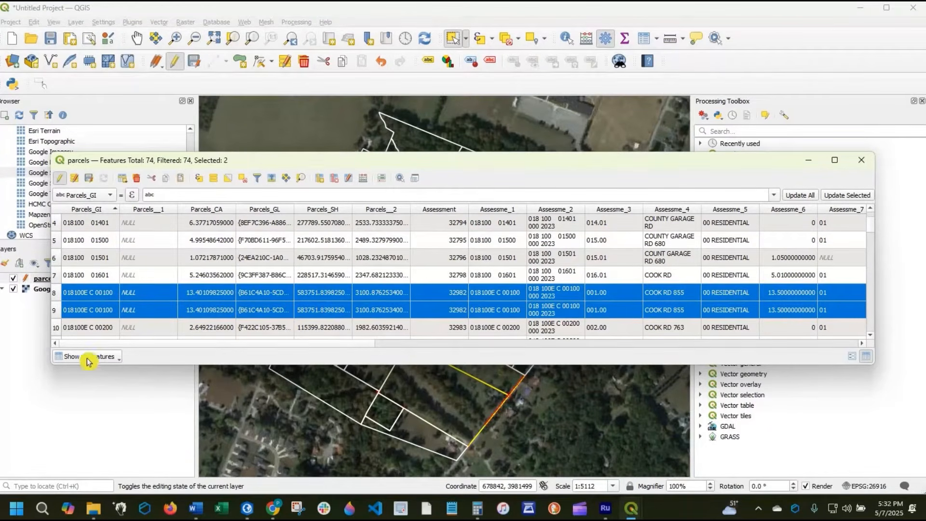
{"action": "left_click", "coordinate": [116, 360]}
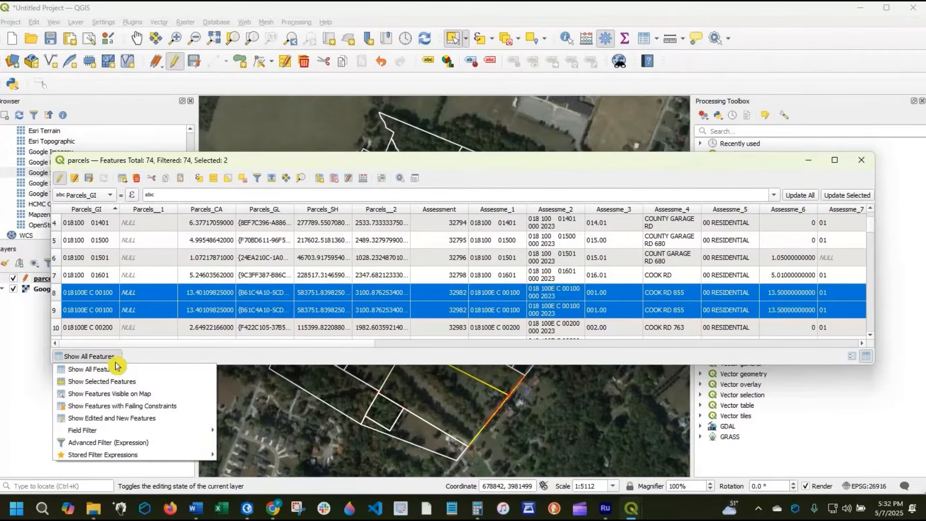
{"action": "left_click", "coordinate": [136, 386]}
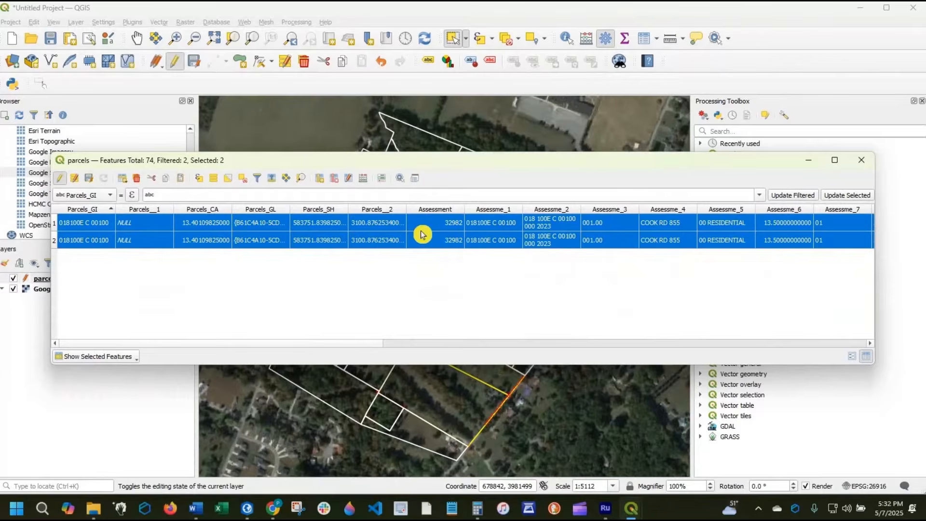
- Deselect all parcels and set the attribute table back to showing all features
{"action": "left_click", "coordinate": [243, 180]}
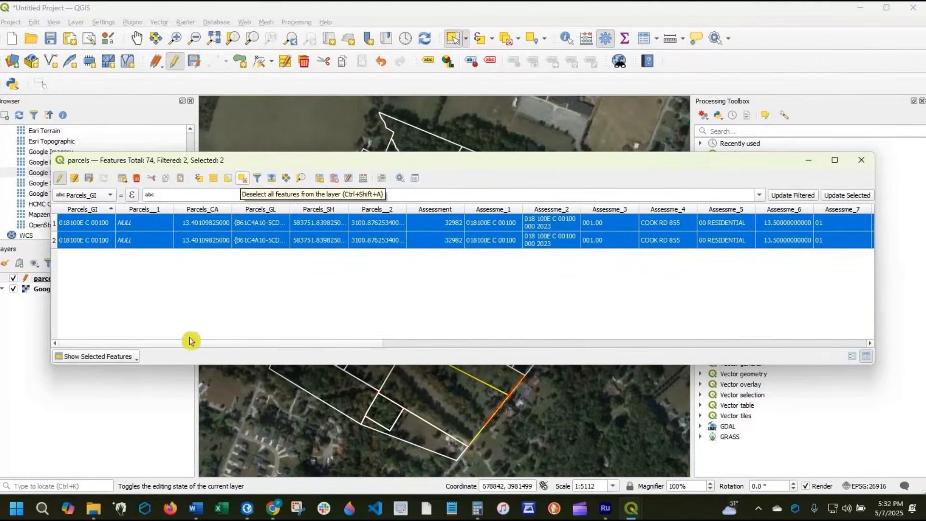
{"action": "left_click", "coordinate": [129, 360]}
{"action": "left_click", "coordinate": [104, 368]}
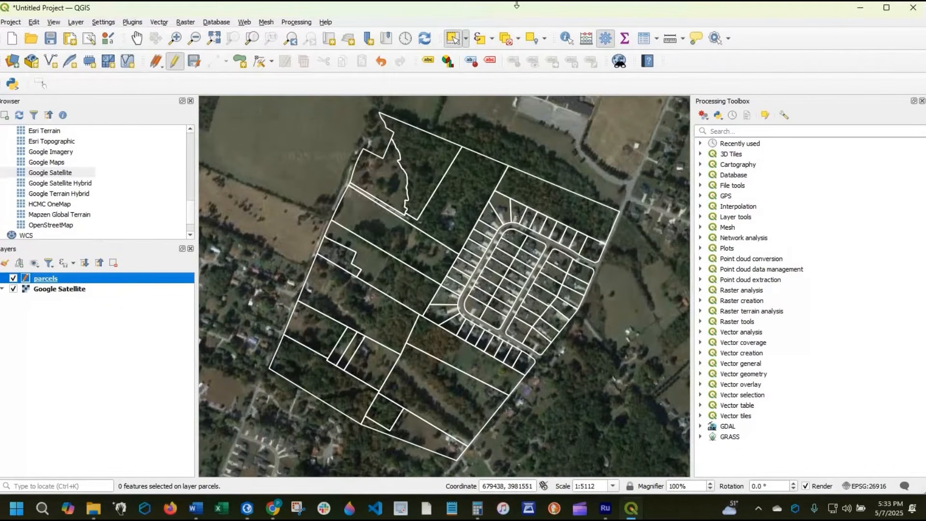
- Select both halves of the split parcel south of the subdivision and merge them into one with Merge Selected Features
{"action": "left_click", "coordinate": [451, 42]}
{"action": "left_click_drag", "start_coordinate": [445, 347], "coordinate": [433, 388]}
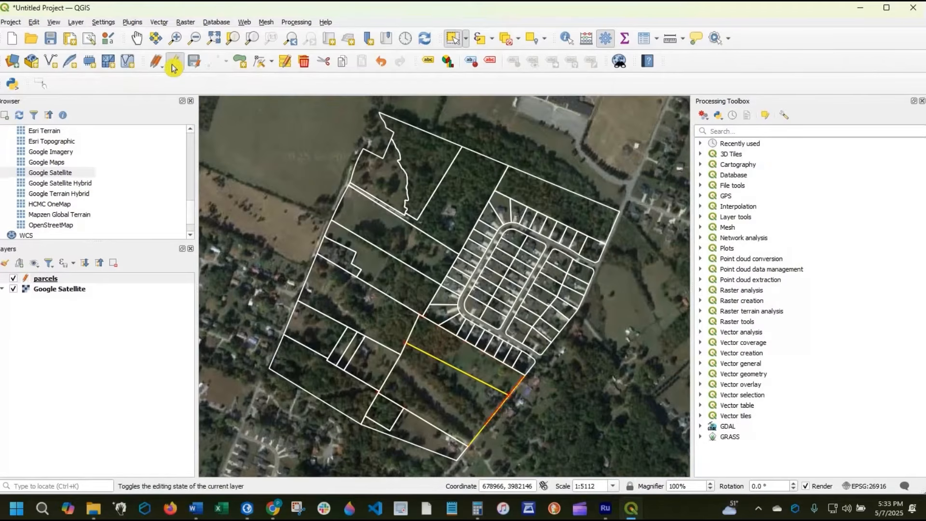
{"action": "left_click", "coordinate": [34, 22]}
{"action": "mouse_move", "coordinate": [84, 172]}
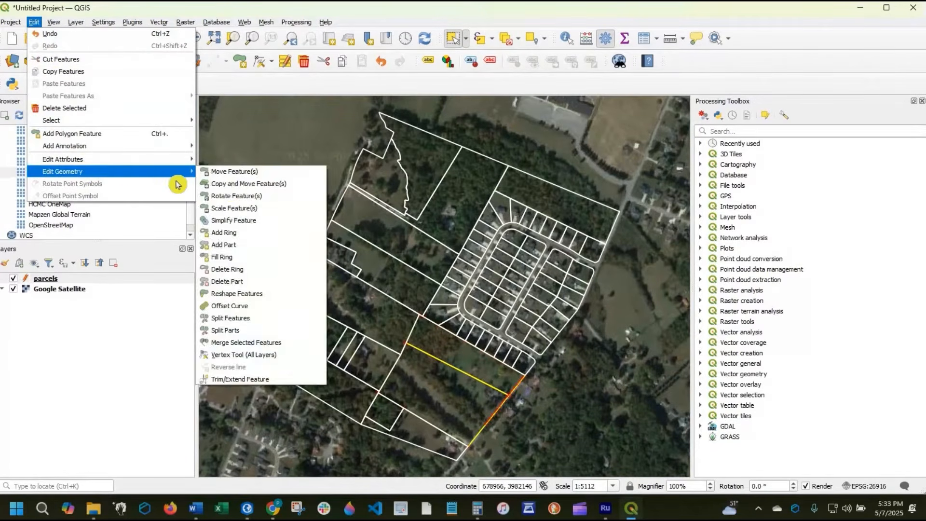
{"action": "left_click", "coordinate": [293, 345]}
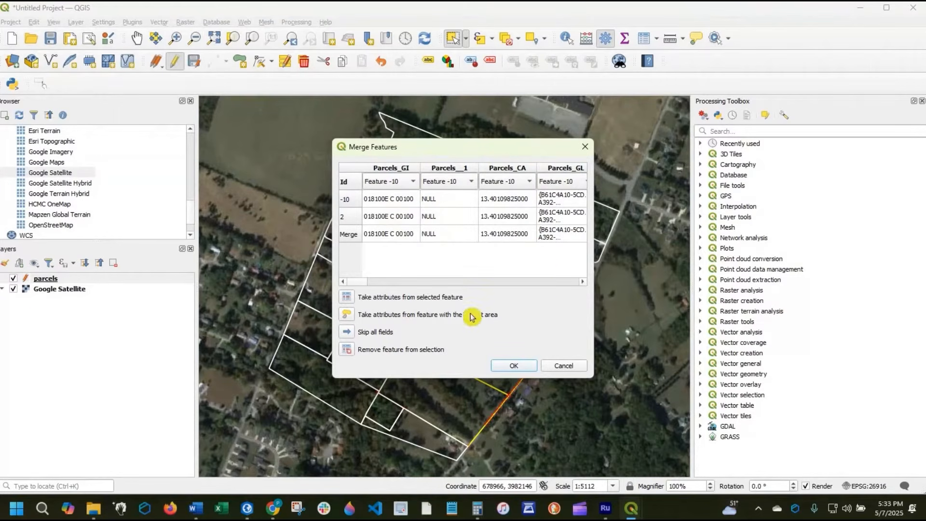
{"action": "left_click", "coordinate": [512, 370]}
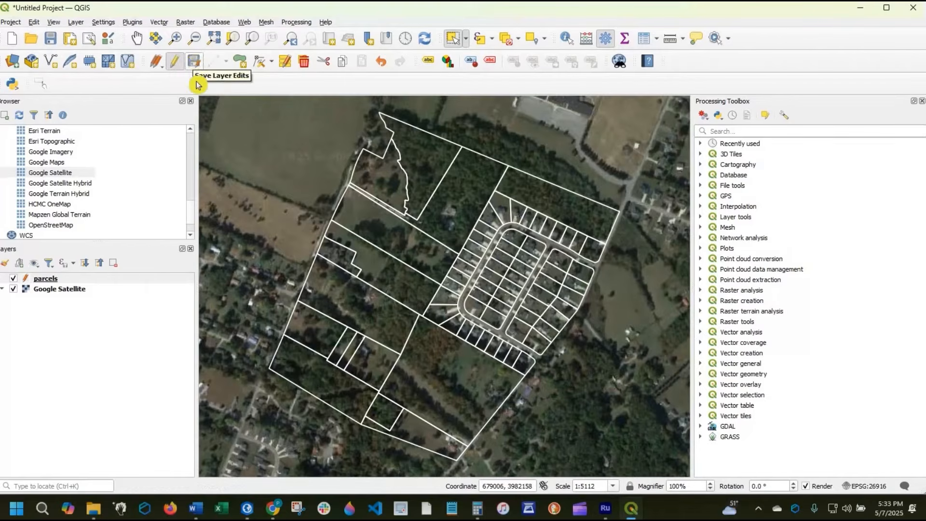
- Save the parcels layer edits and end the editing session
{"action": "left_click", "coordinate": [195, 63]}
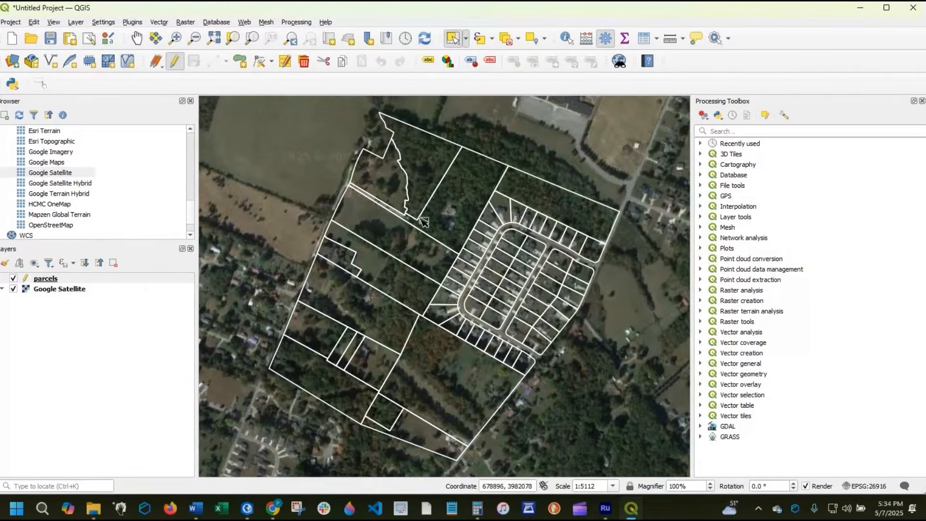
{"action": "left_click", "coordinate": [177, 63]}
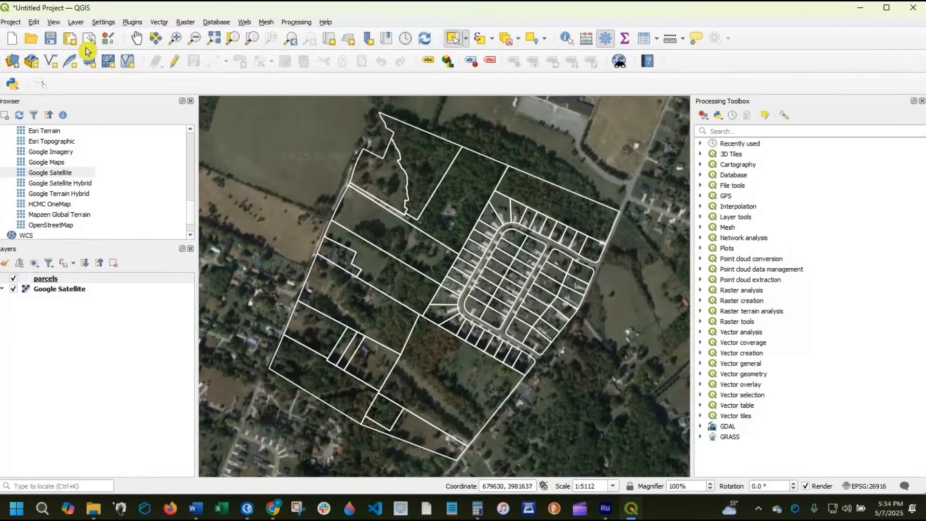
- Switch the parcels layer into editing mode and select a single lot on the western side of the subdivision's inner block
{"action": "left_click", "coordinate": [178, 64]}
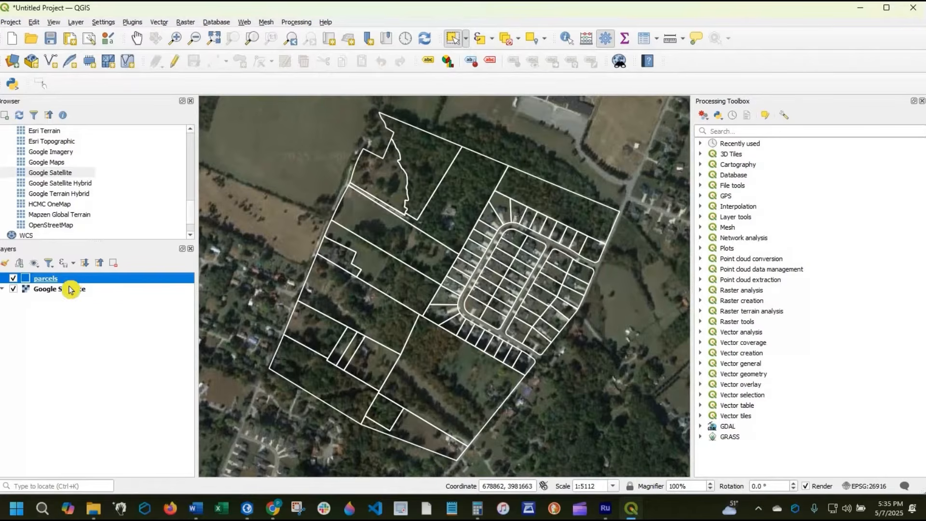
{"action": "left_click", "coordinate": [177, 64]}
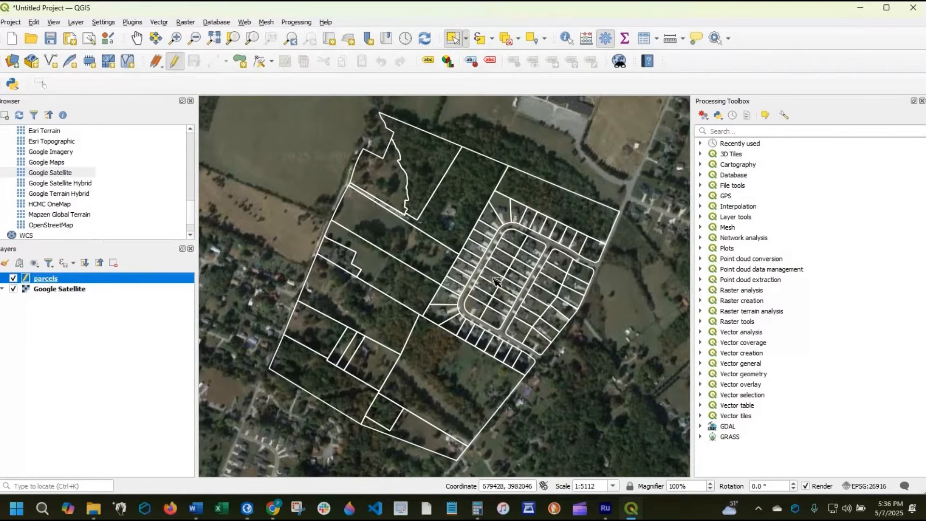
{"action": "left_click", "coordinate": [501, 298]}
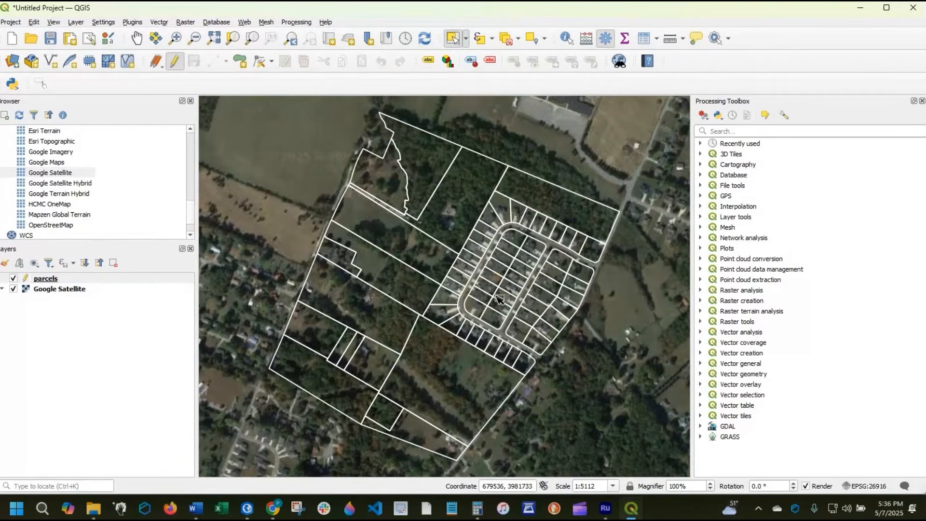
{"action": "left_click", "coordinate": [492, 276]}
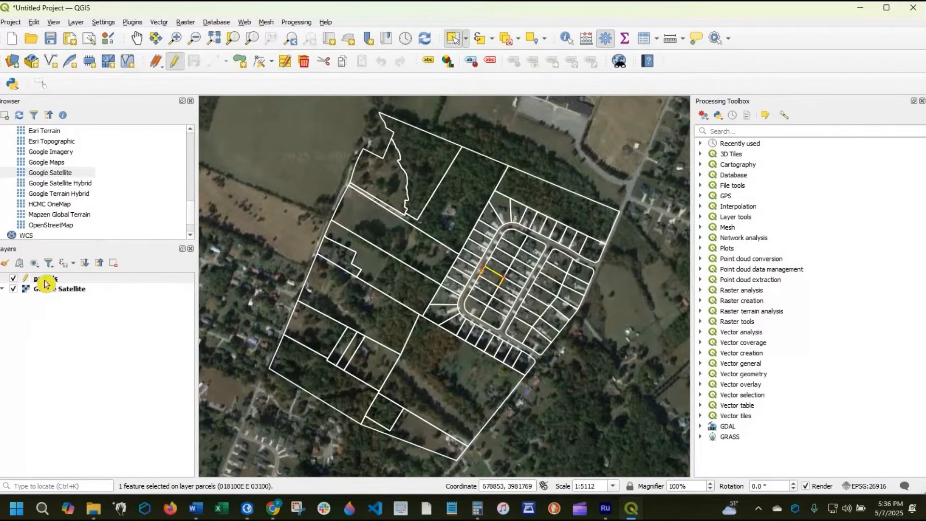
- Export only the selected lot as an ESRI Shapefile named subject_parcel in the parcel\parcels folder, adding it to the map
{"action": "right_click", "coordinate": [46, 280]}
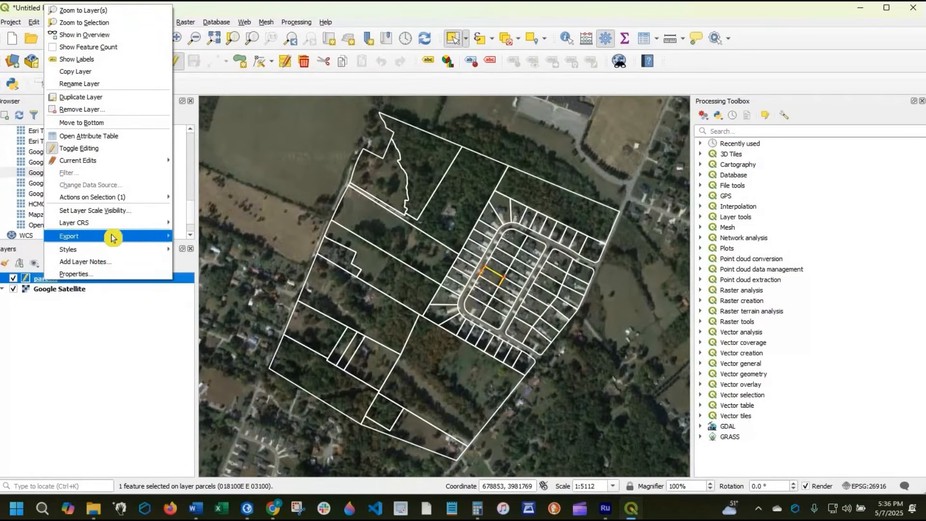
{"action": "mouse_move", "coordinate": [166, 235]}
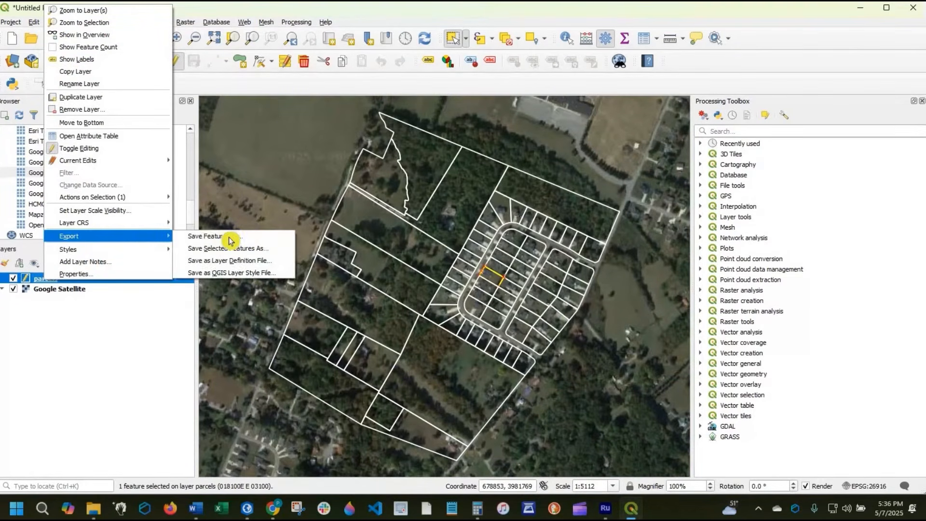
{"action": "left_click", "coordinate": [267, 249]}
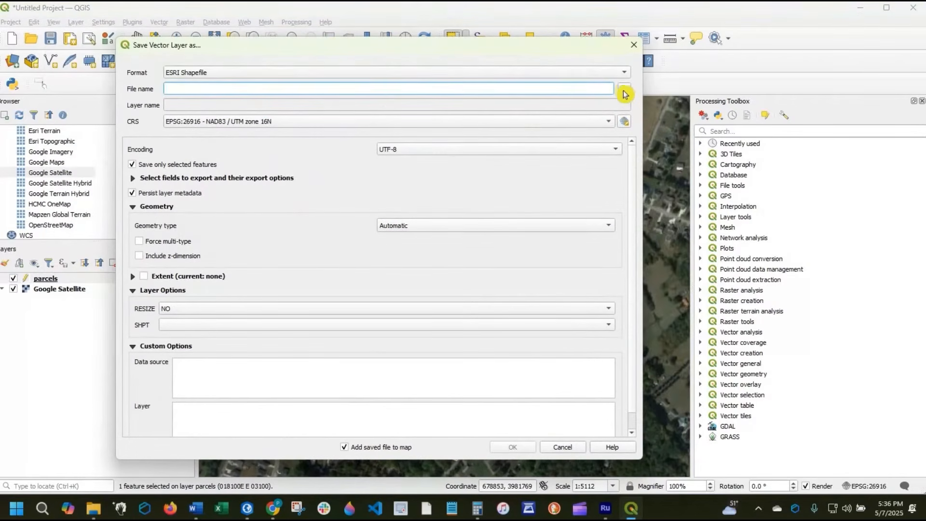
{"action": "left_click", "coordinate": [624, 88]}
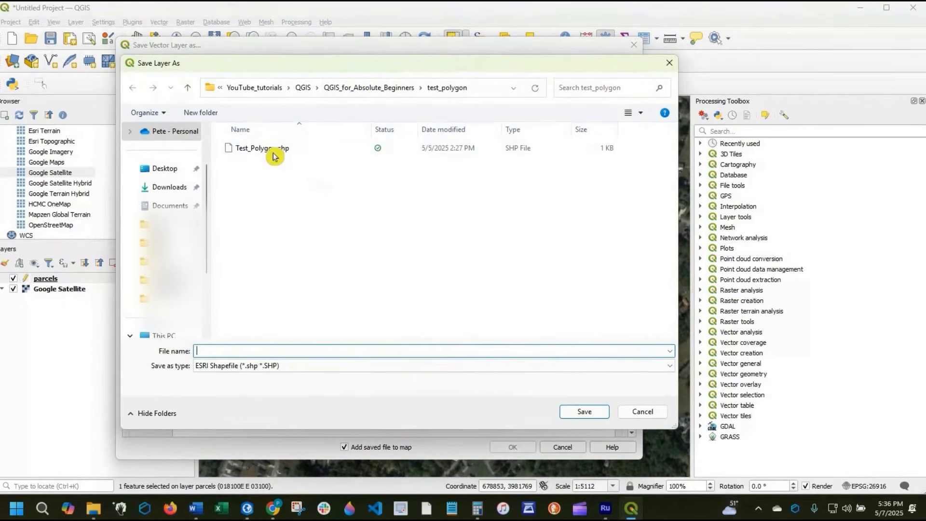
{"action": "left_click", "coordinate": [369, 88]}
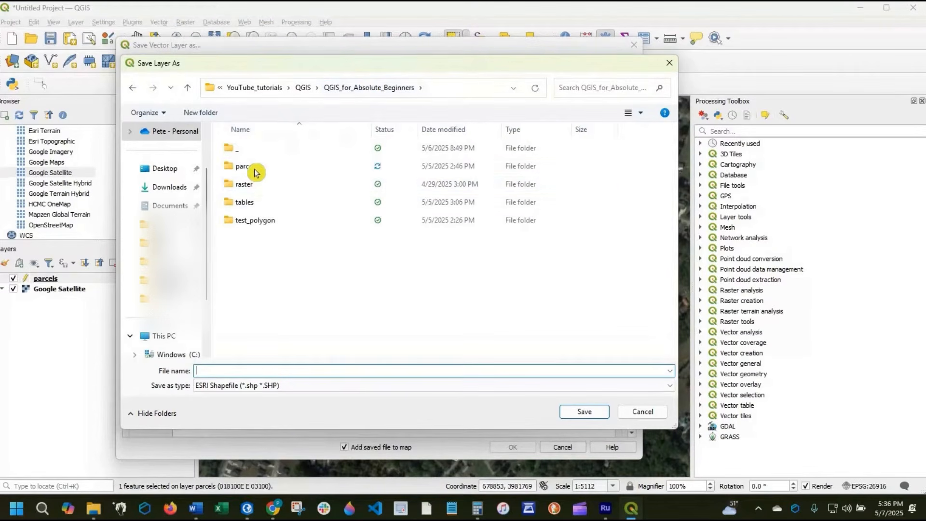
{"action": "double_click", "coordinate": [254, 174]}
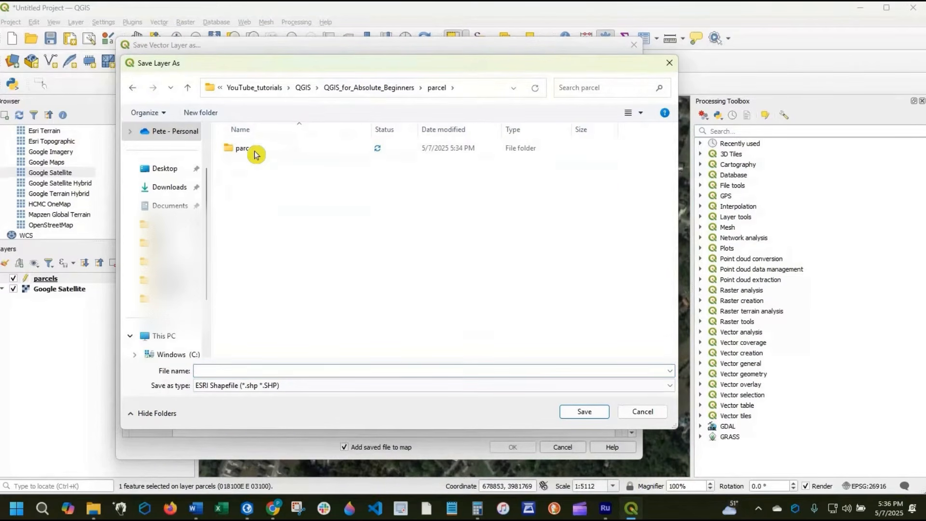
{"action": "double_click", "coordinate": [255, 151]}
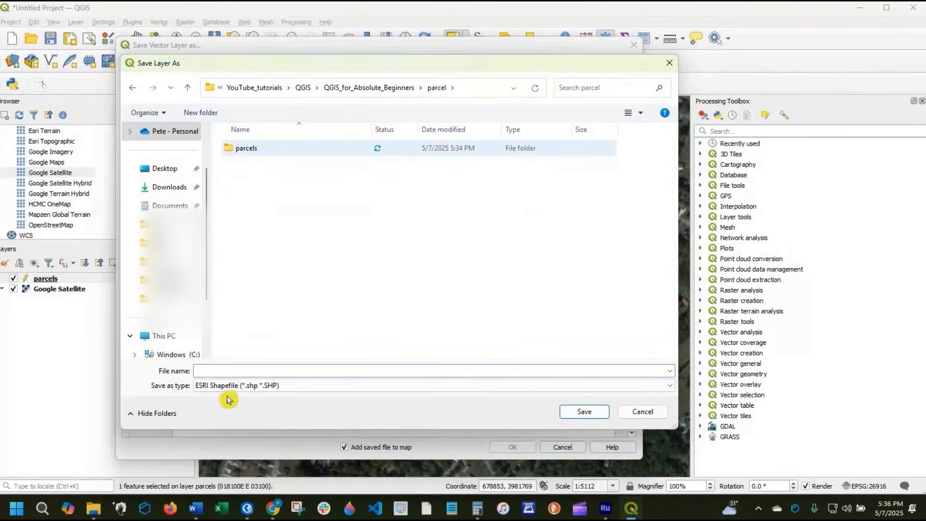
{"action": "left_click", "coordinate": [232, 370]}
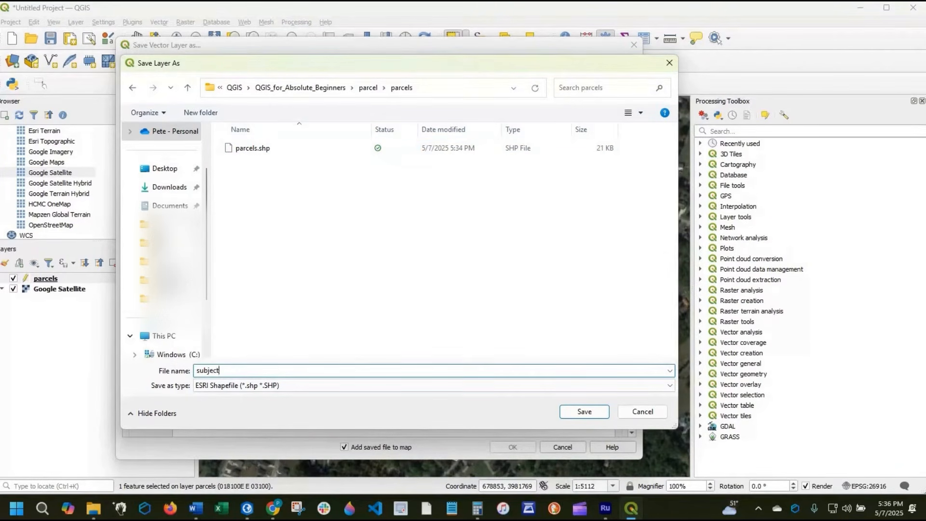
{"action": "type", "text": "subject_parcel"}
{"action": "key", "text": "Return"}
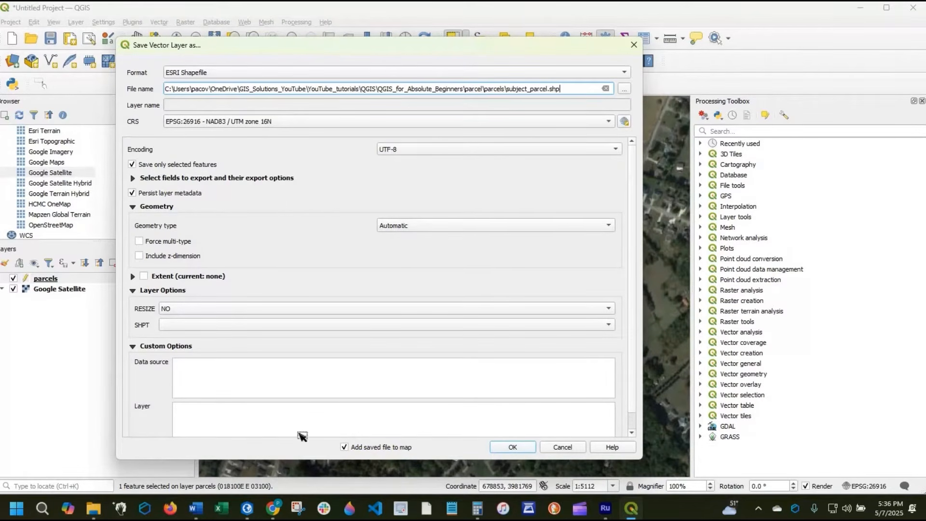
{"action": "left_click", "coordinate": [513, 446]}
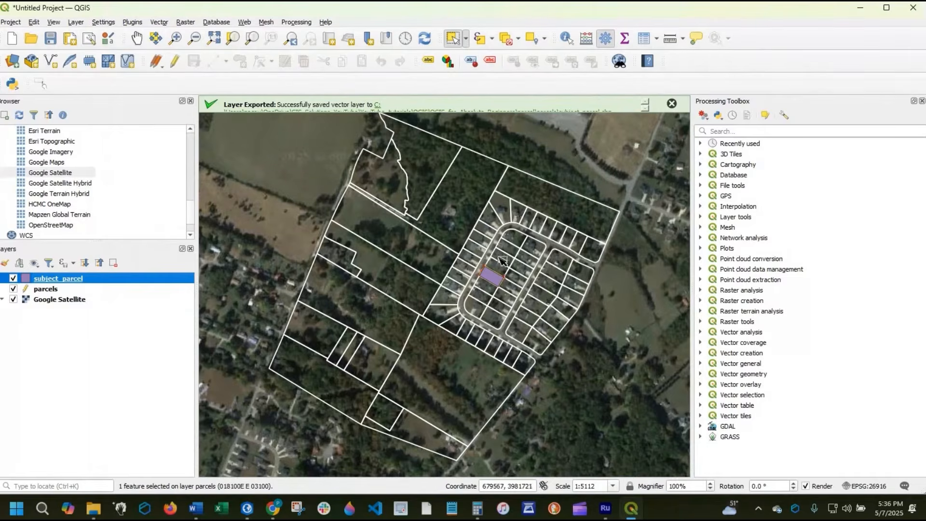
- Clear the feature selection and end editing on the parcels layer
{"action": "left_click", "coordinate": [508, 41]}
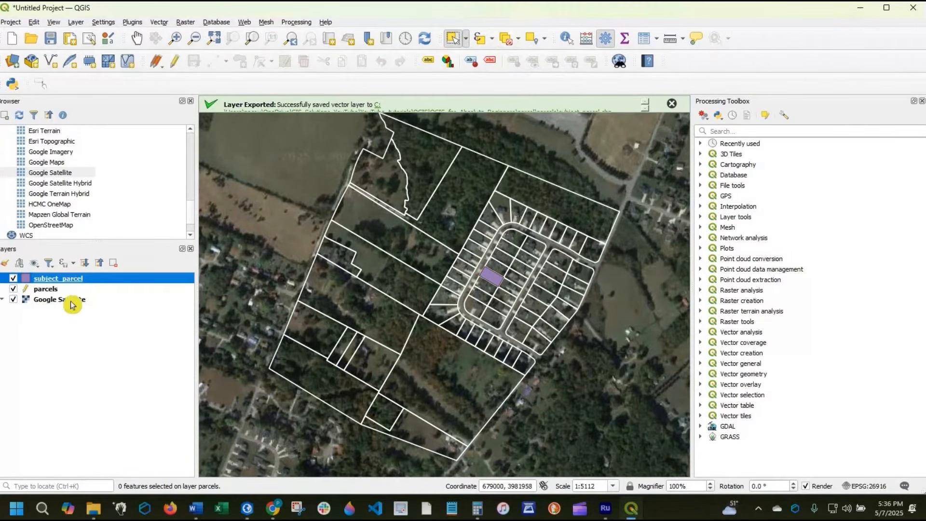
{"action": "left_click", "coordinate": [39, 290]}
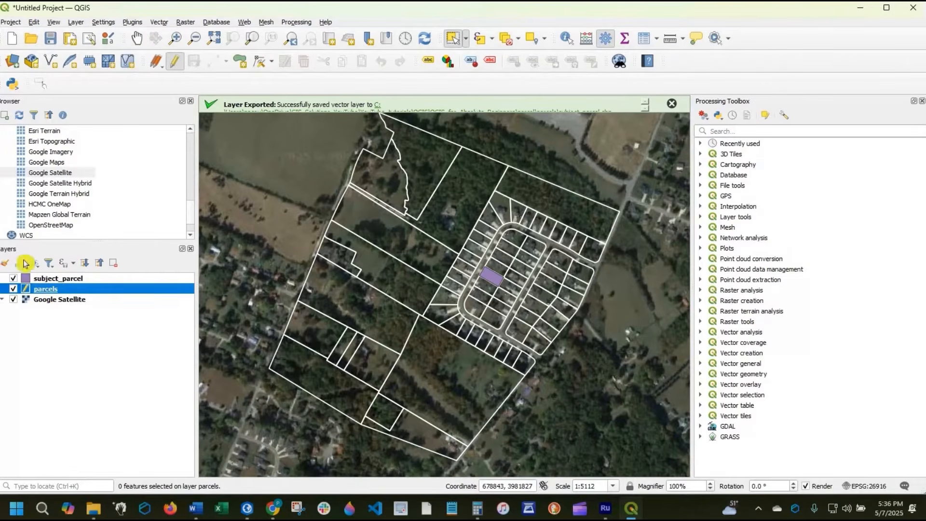
{"action": "left_click", "coordinate": [170, 65]}
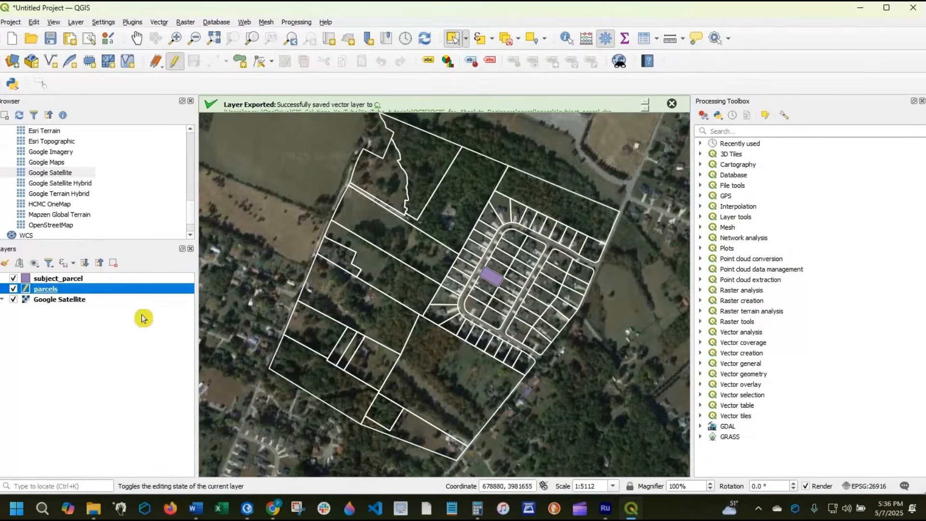
- Look at the symbology settings of the subject_parcel layer, including its fill color
{"action": "left_click", "coordinate": [60, 280]}
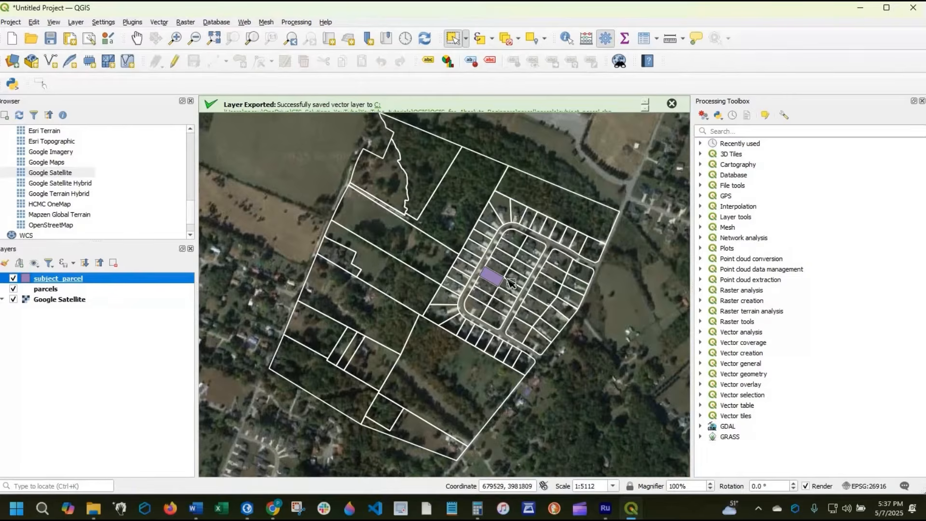
{"action": "right_click", "coordinate": [51, 279]}
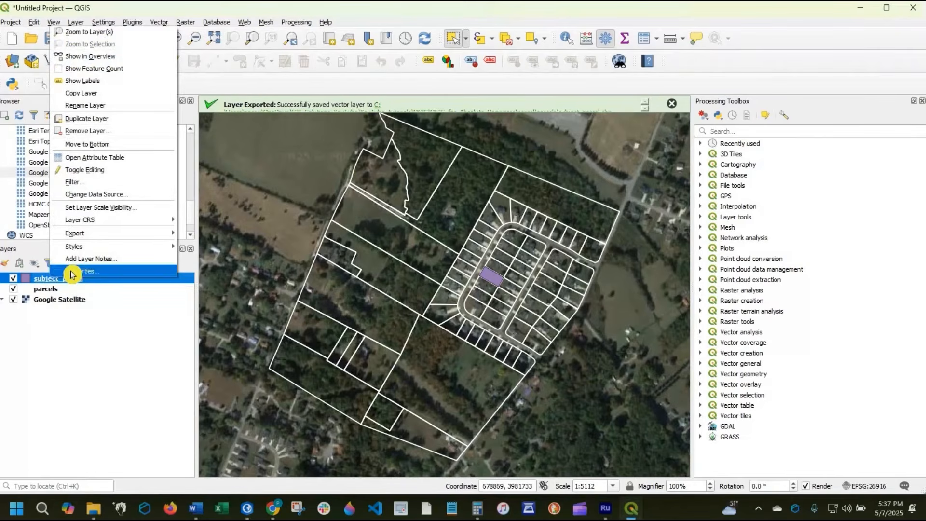
{"action": "left_click", "coordinate": [72, 272]}
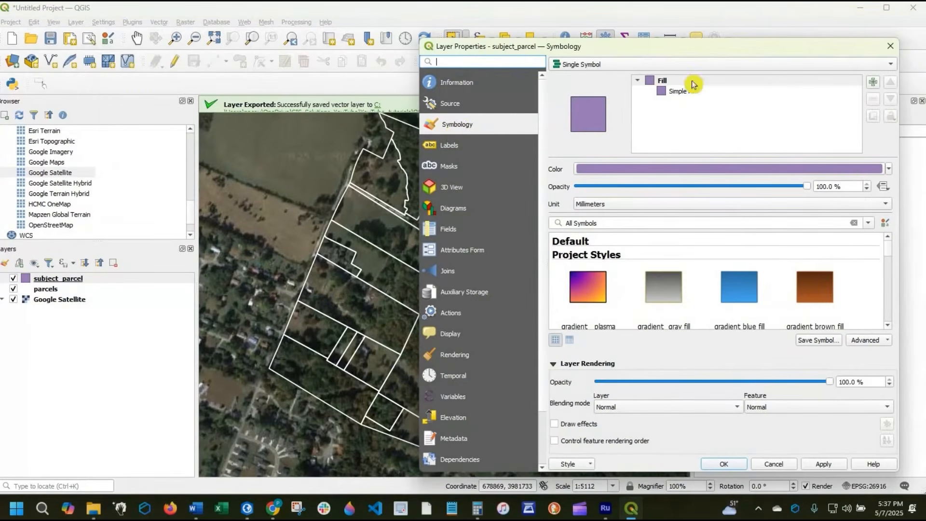
{"action": "left_click", "coordinate": [890, 50]}
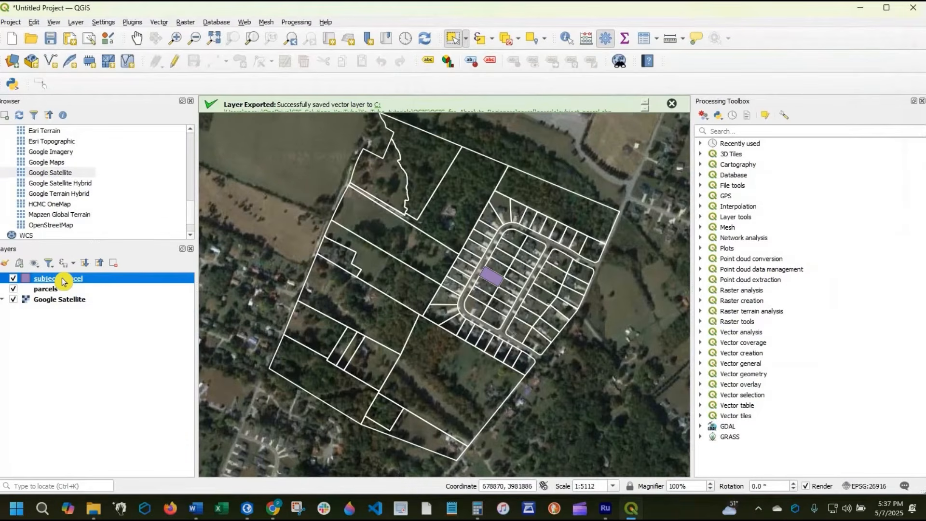
{"action": "double_click", "coordinate": [62, 280]}
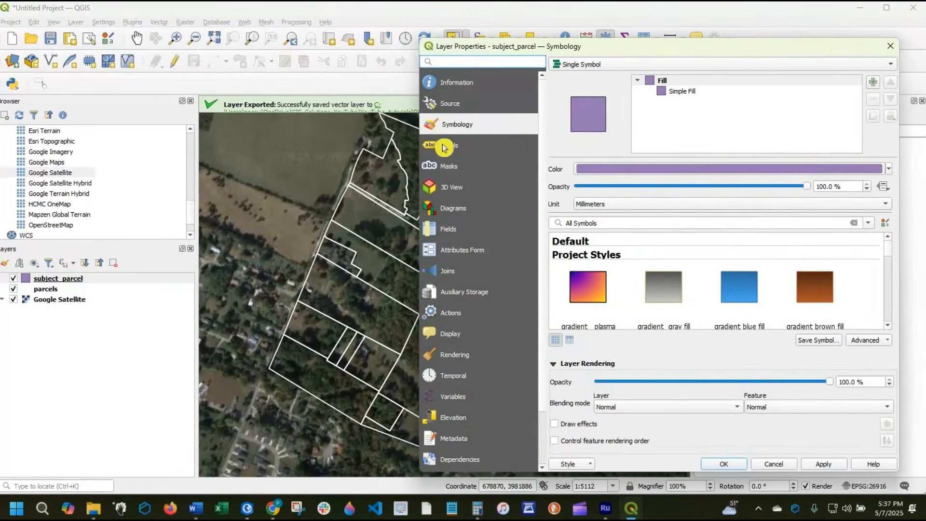
{"action": "left_click", "coordinate": [668, 169]}
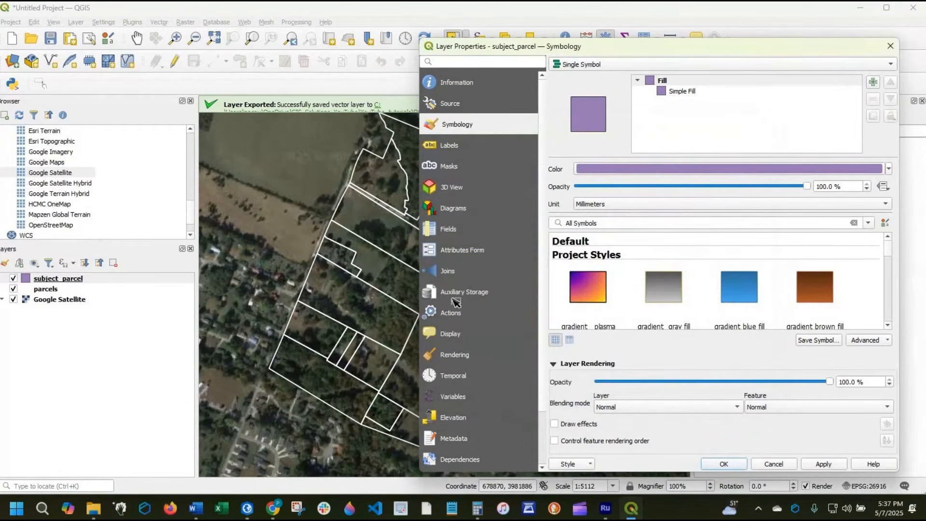
{"action": "left_click", "coordinate": [890, 46]}
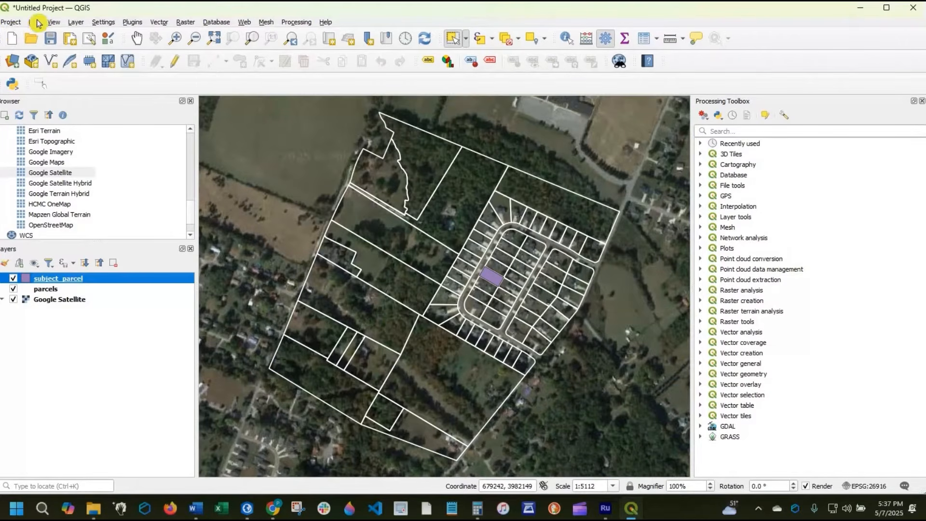
- Set up the Buffer geoprocessing tool on the subject_parcel layer with a distance of 300 feet
{"action": "left_click", "coordinate": [157, 23]}
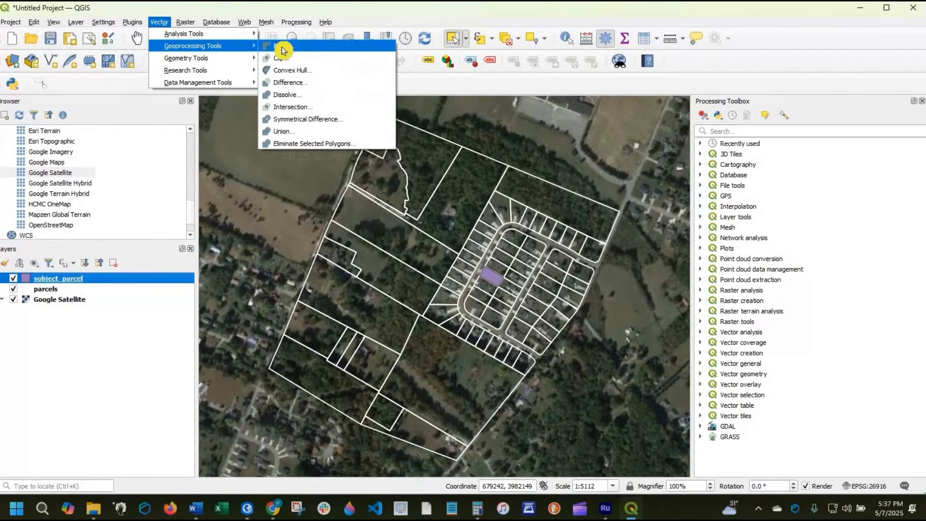
{"action": "left_click", "coordinate": [283, 48]}
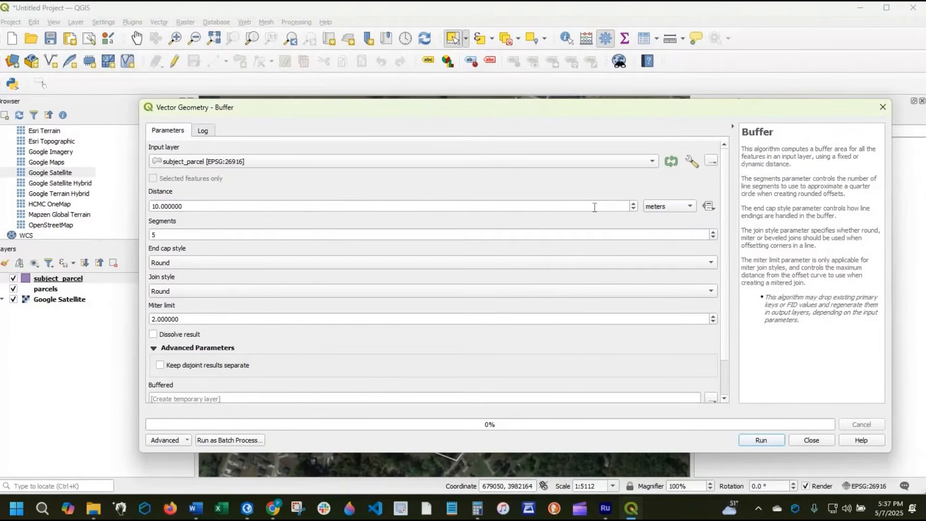
{"action": "left_click", "coordinate": [660, 208]}
{"action": "left_click", "coordinate": [679, 211]}
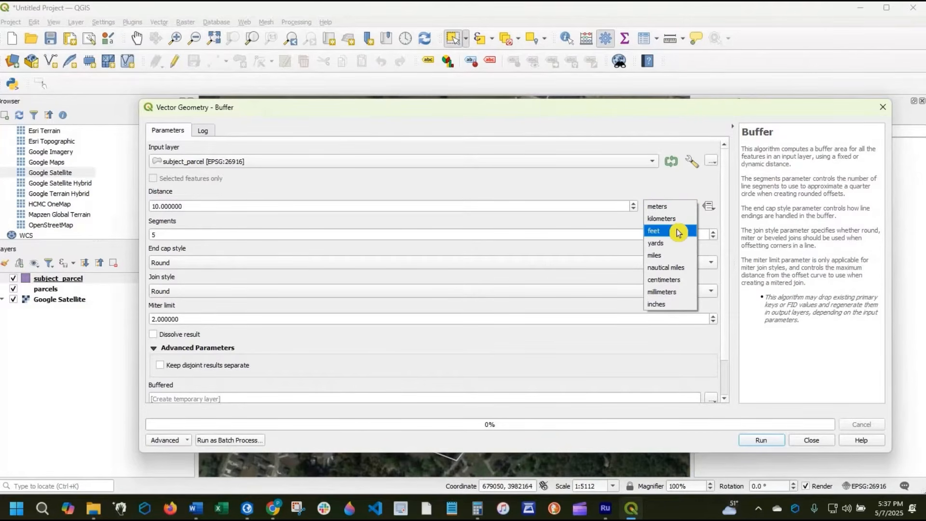
{"action": "left_click", "coordinate": [677, 232]}
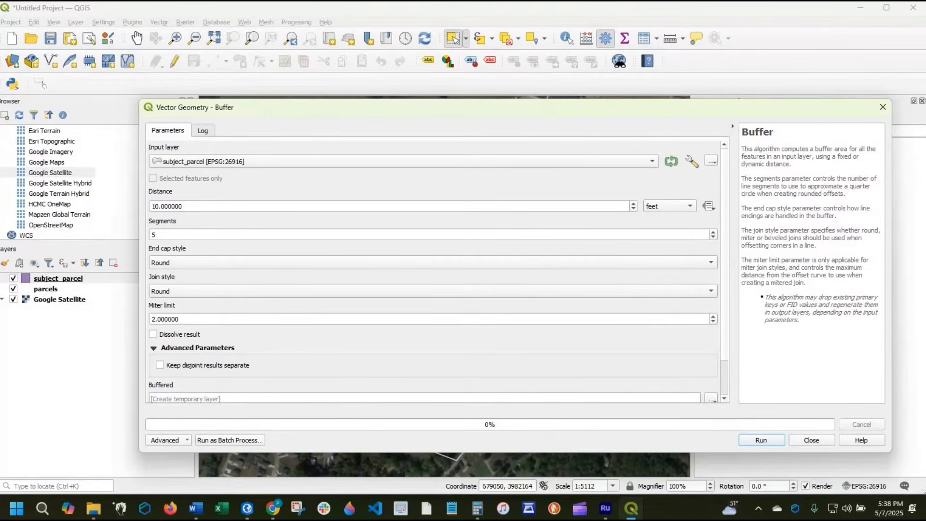
{"action": "left_click", "coordinate": [184, 207]}
{"action": "type", "text": "300"}
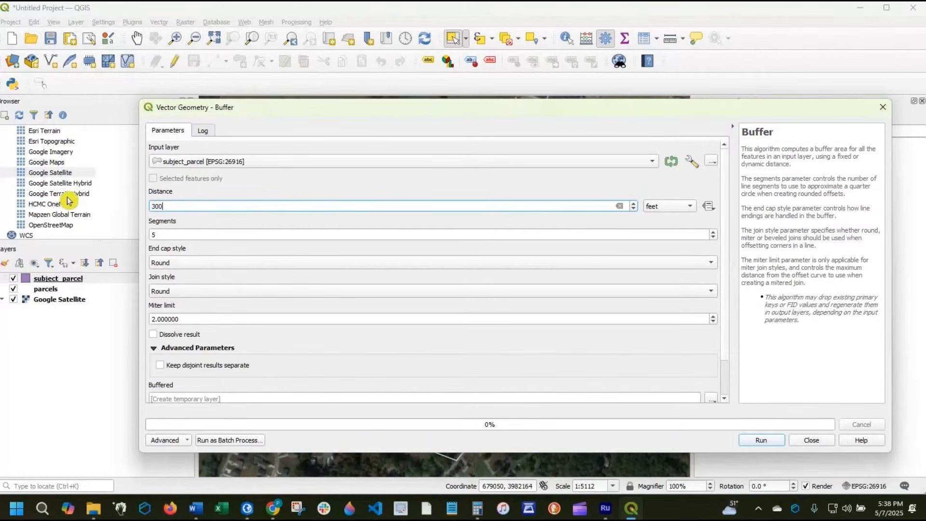
{"action": "left_click", "coordinate": [178, 233]}
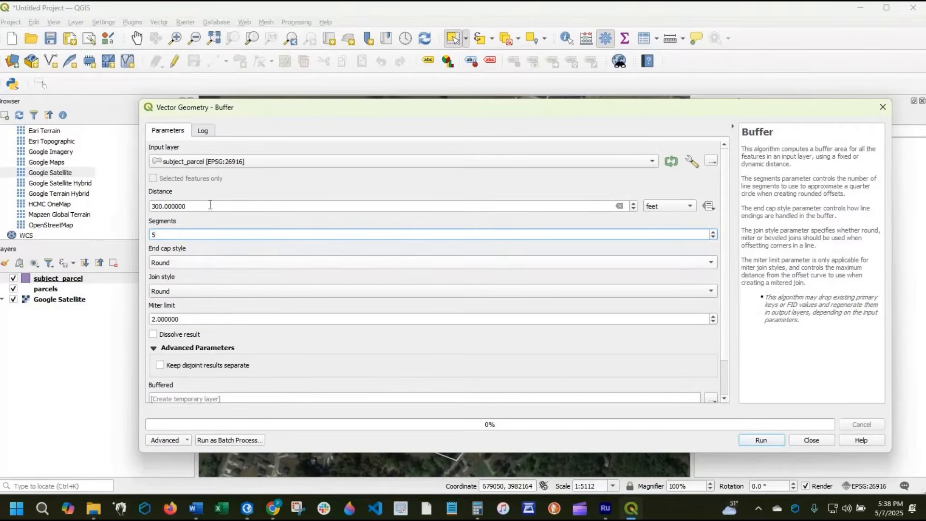
- Review the buffer's segments setting and the available end cap styles, keeping the Round style
{"action": "left_click", "coordinate": [209, 208]}
{"action": "left_click", "coordinate": [212, 235]}
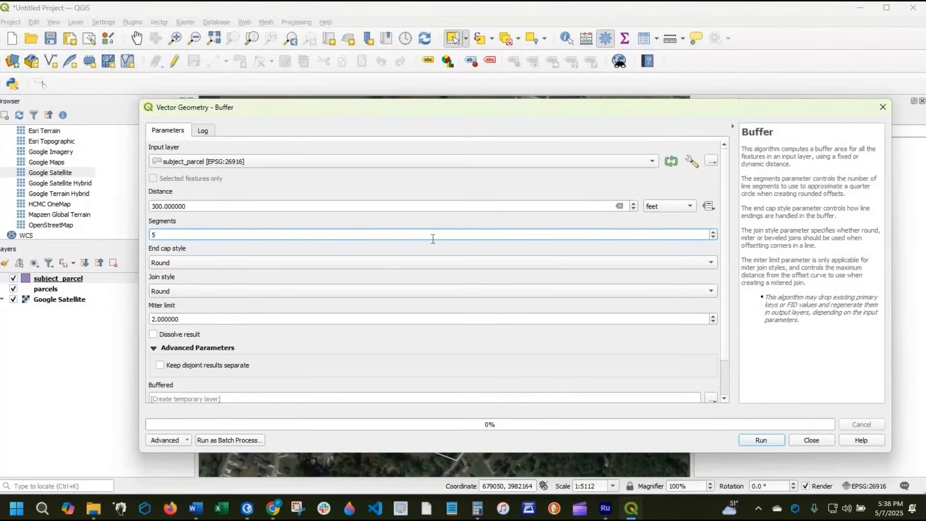
{"action": "left_click", "coordinate": [216, 268]}
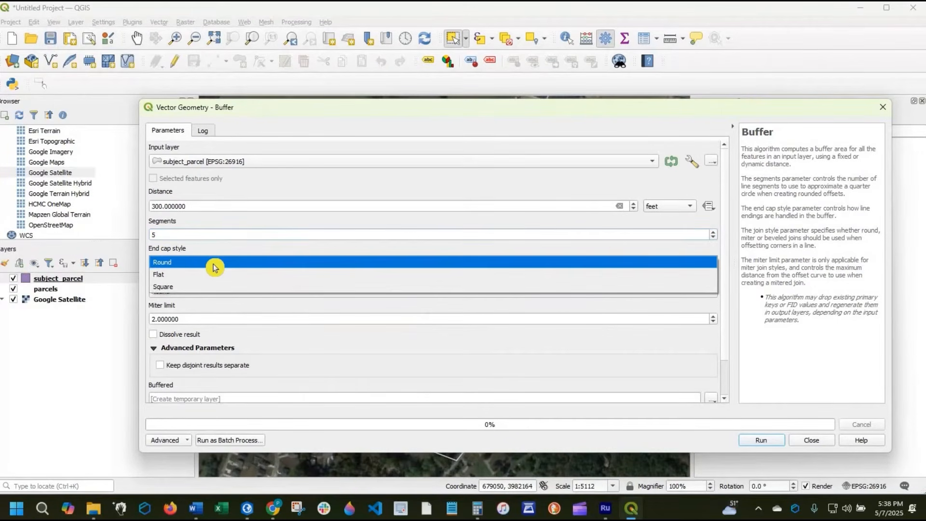
{"action": "left_click", "coordinate": [215, 268]}
{"action": "left_click", "coordinate": [215, 268]}
{"action": "left_click", "coordinate": [233, 204]}
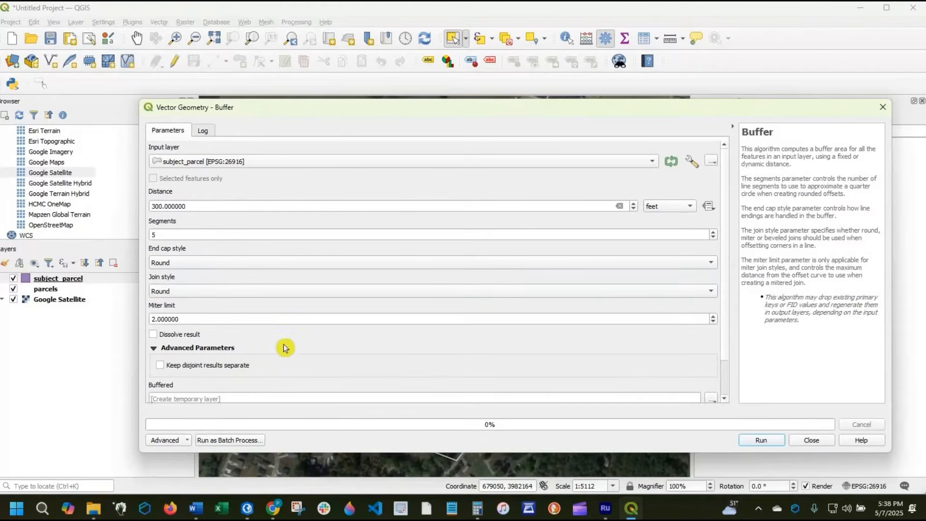
{"action": "scroll", "coordinate": [286, 350], "scroll_direction": "down", "scroll_amount": 2}
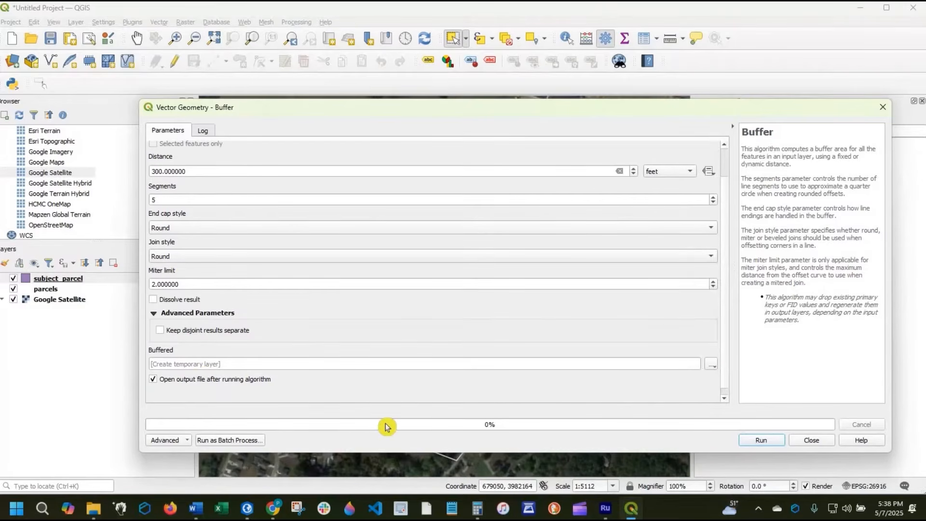
{"action": "left_click", "coordinate": [713, 365]}
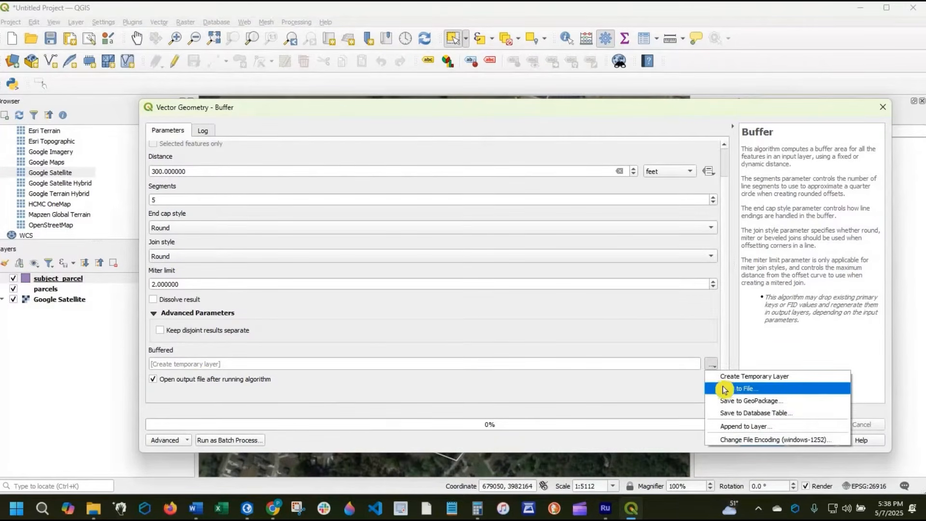
{"action": "left_click", "coordinate": [725, 389]}
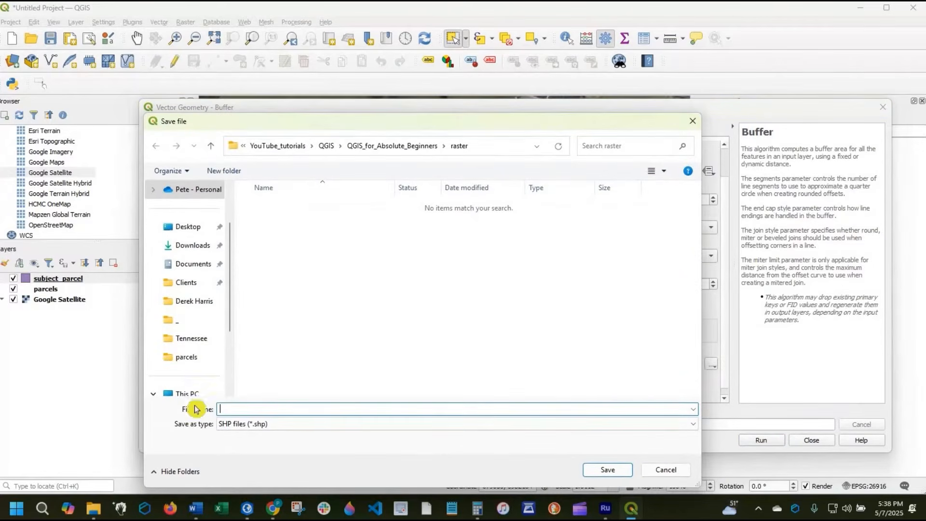
{"action": "key", "text": "Escape"}
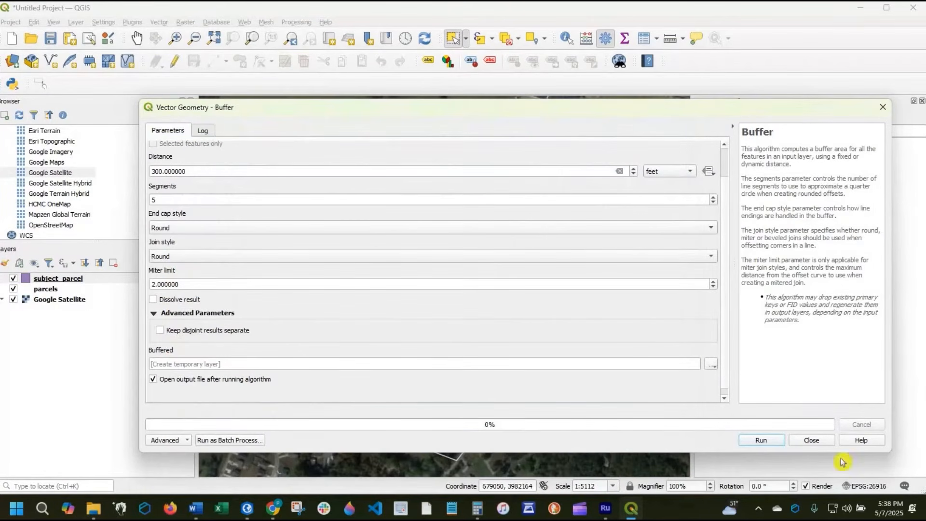
- Run the buffer with its output as a temporary layer and close the tool
{"action": "left_click", "coordinate": [761, 444]}
{"action": "left_click", "coordinate": [814, 444]}
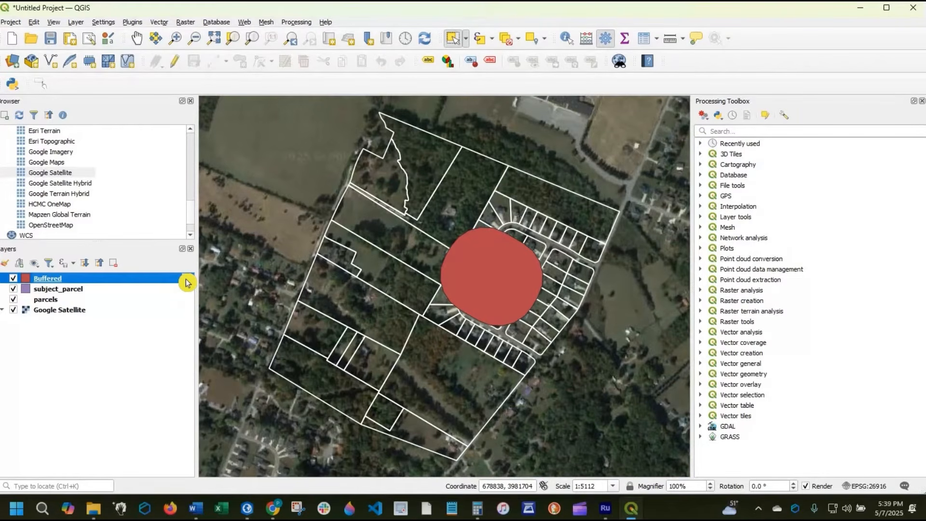
- Export the temporary Buffered layer as an ESRI Shapefile named buffer in the parcel\parcels folder, adding it to the map
{"action": "mouse_move", "coordinate": [188, 283]}
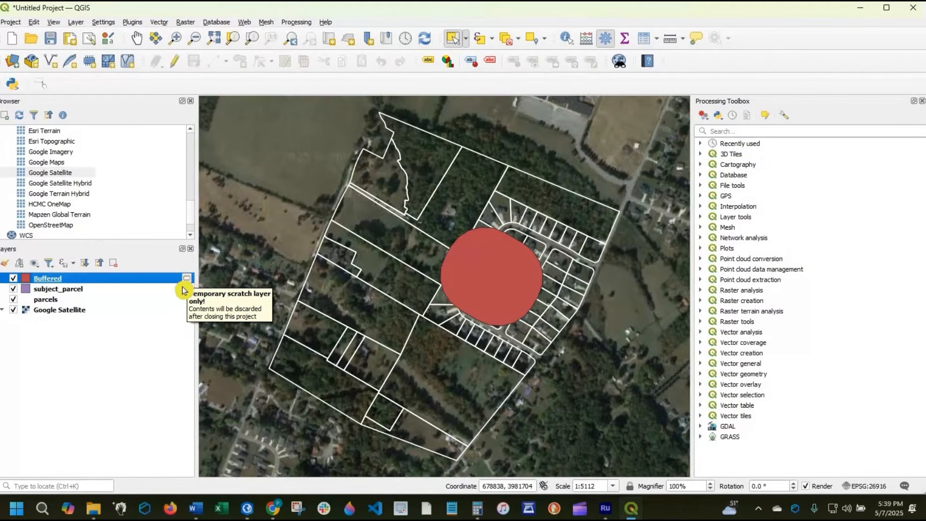
{"action": "right_click", "coordinate": [57, 279]}
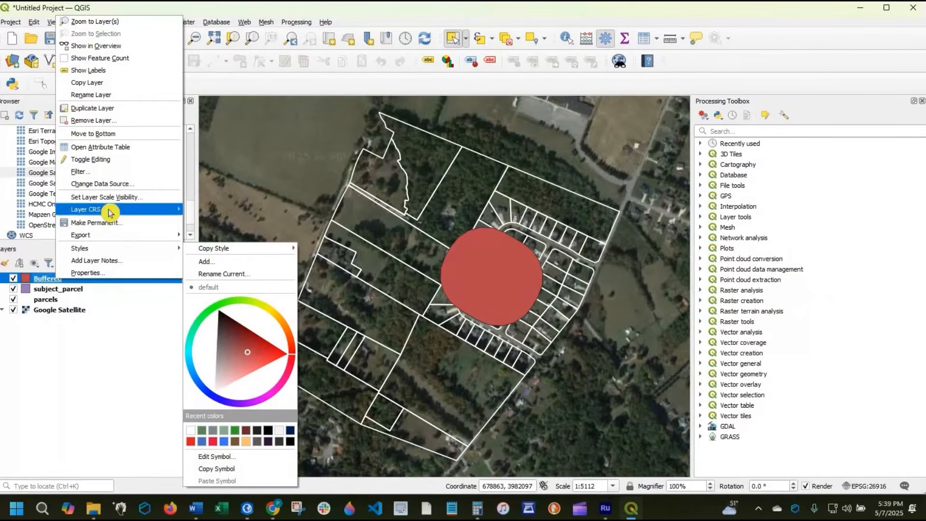
{"action": "mouse_move", "coordinate": [145, 235]}
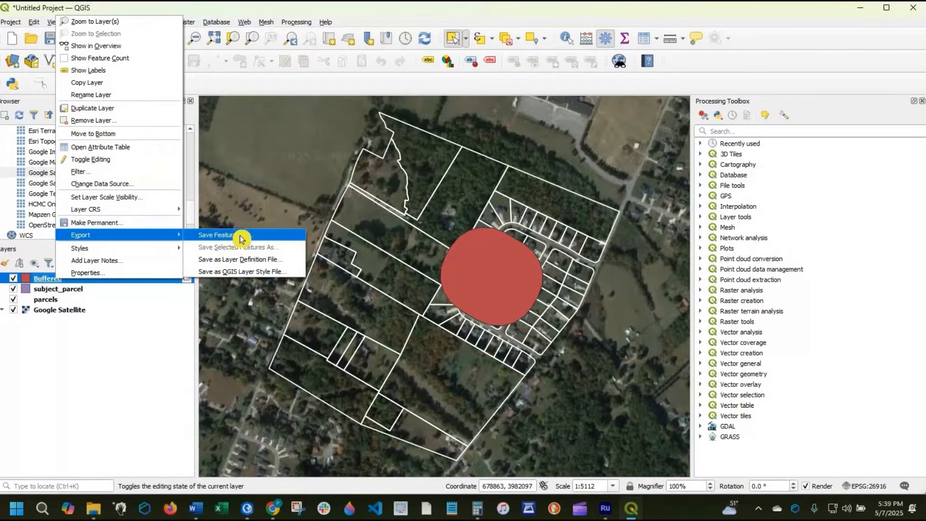
{"action": "left_click", "coordinate": [241, 235]}
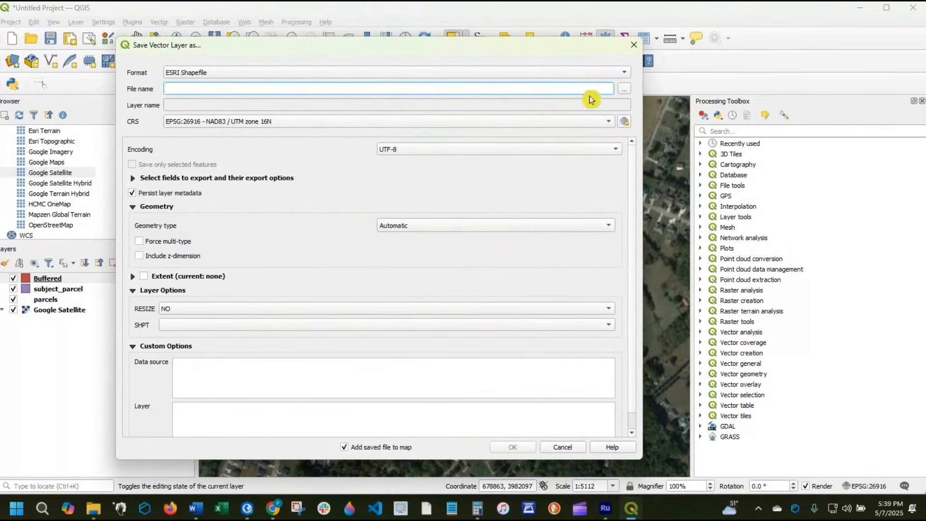
{"action": "left_click", "coordinate": [625, 88]}
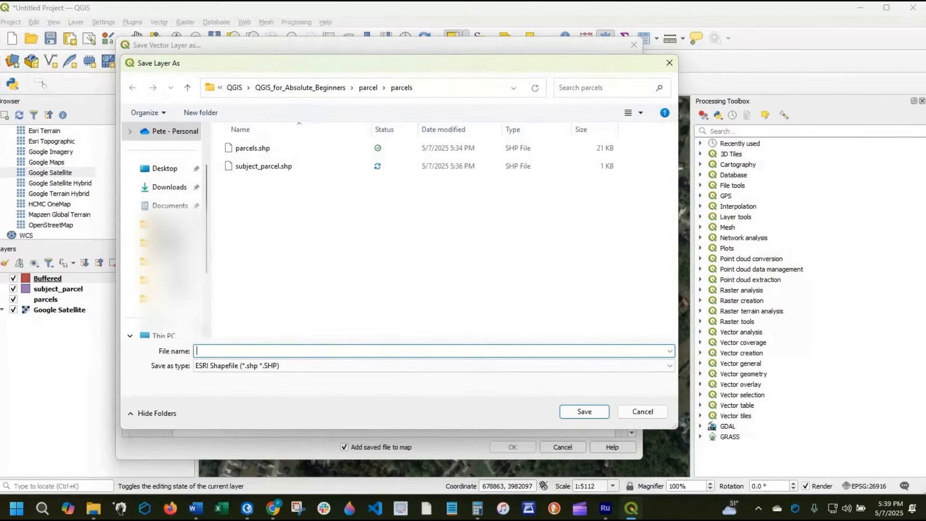
{"action": "type", "text": "buffer"}
{"action": "key", "text": "Return"}
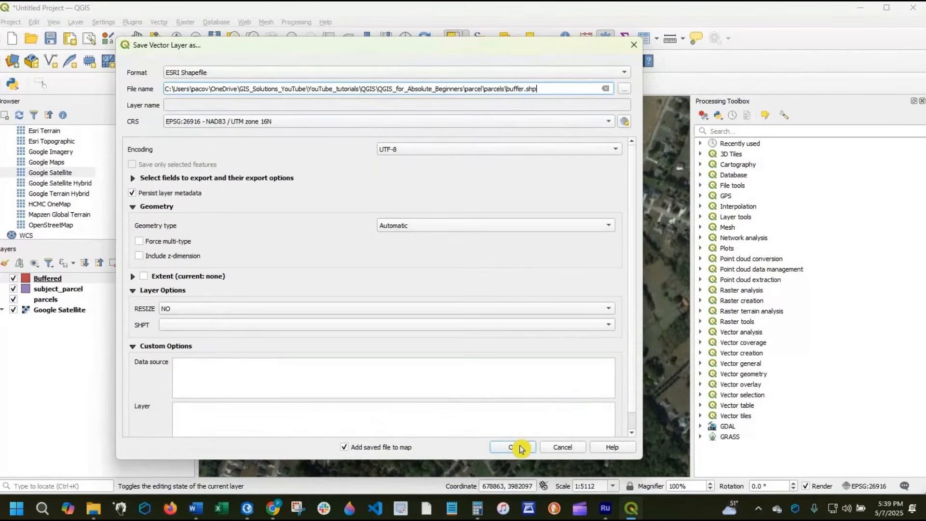
{"action": "left_click", "coordinate": [521, 448]}
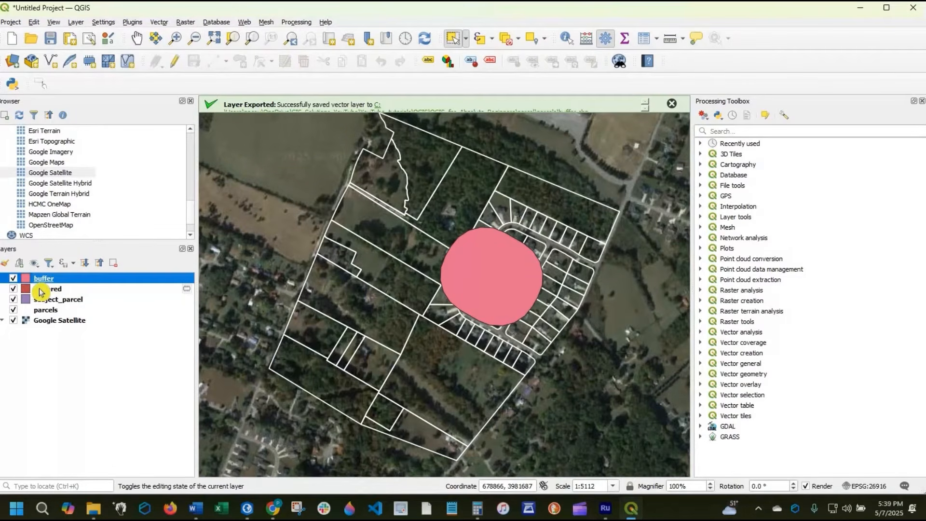
- Remove the temporary Buffered layer from the project
{"action": "right_click", "coordinate": [41, 292]}
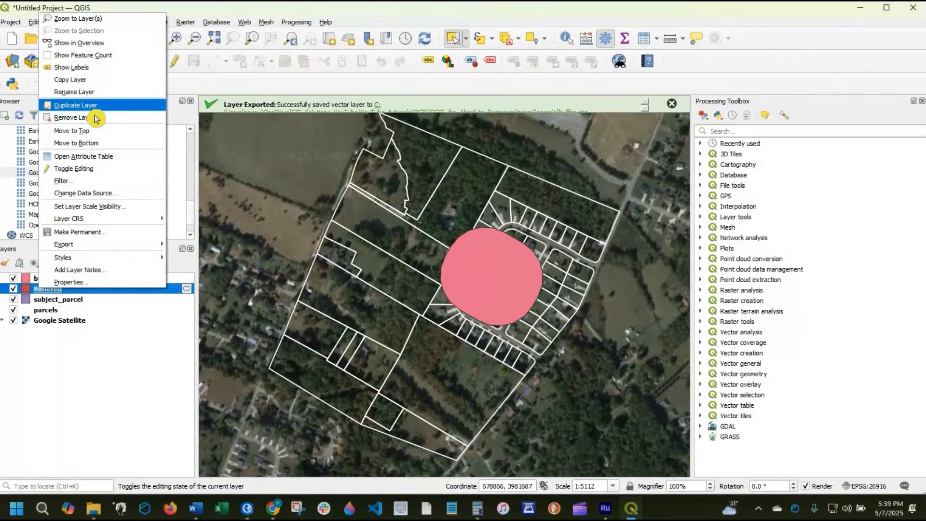
{"action": "left_click", "coordinate": [94, 118]}
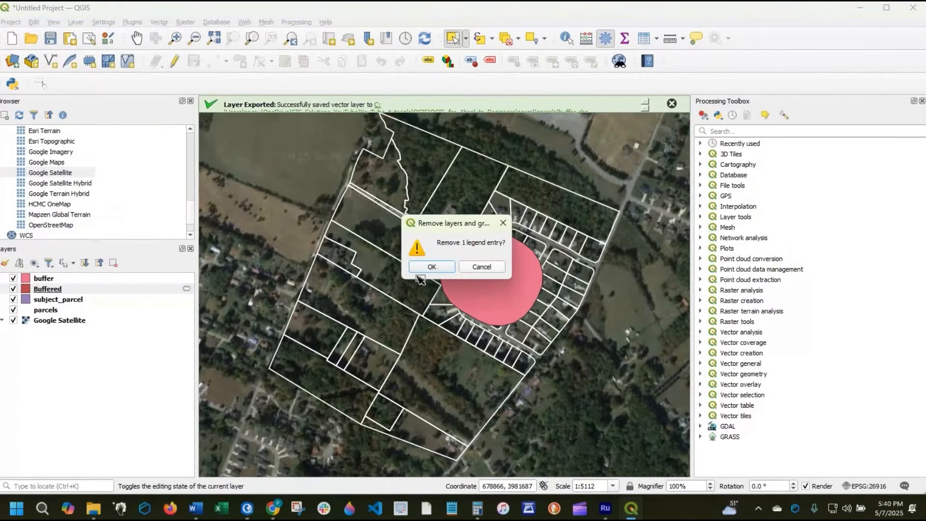
{"action": "key", "text": "Return"}
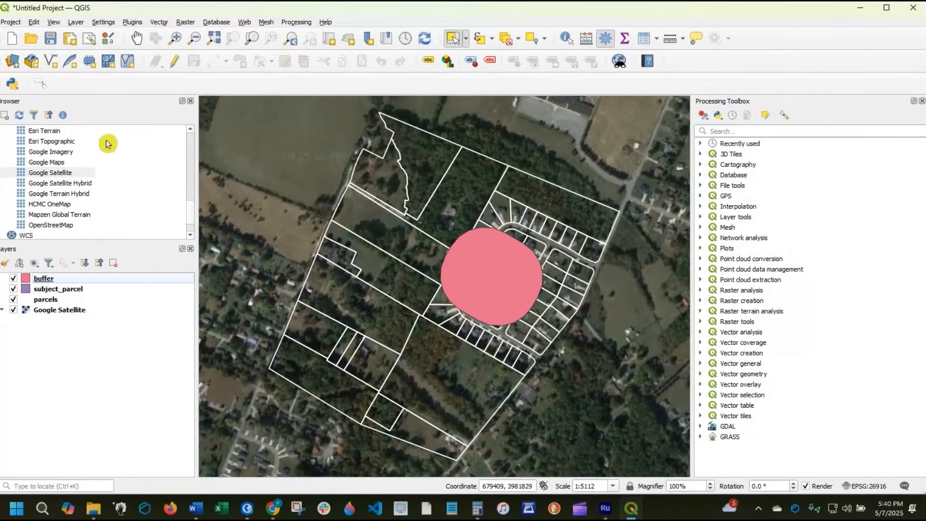
- Save the project as Demo_project in the QGIS_for_Absolute_Beginners folder
{"action": "left_click", "coordinate": [10, 22]}
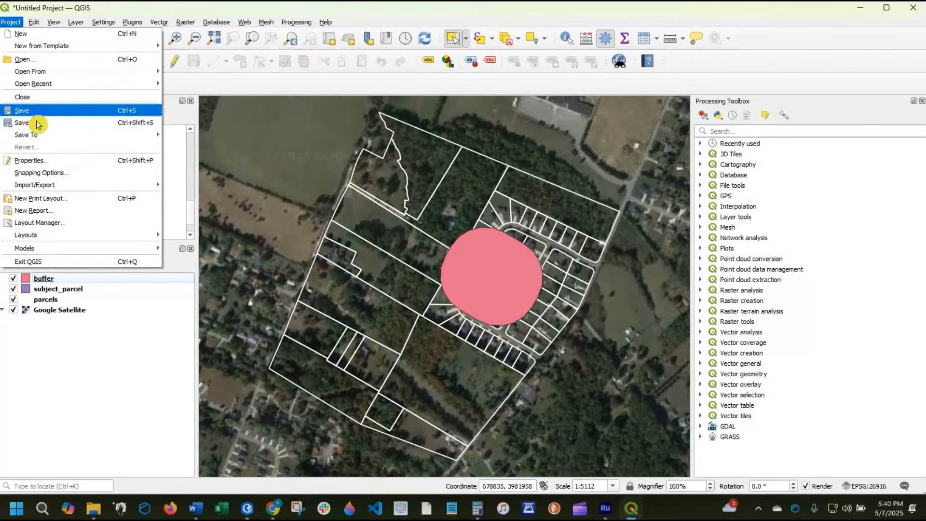
{"action": "left_click", "coordinate": [129, 121]}
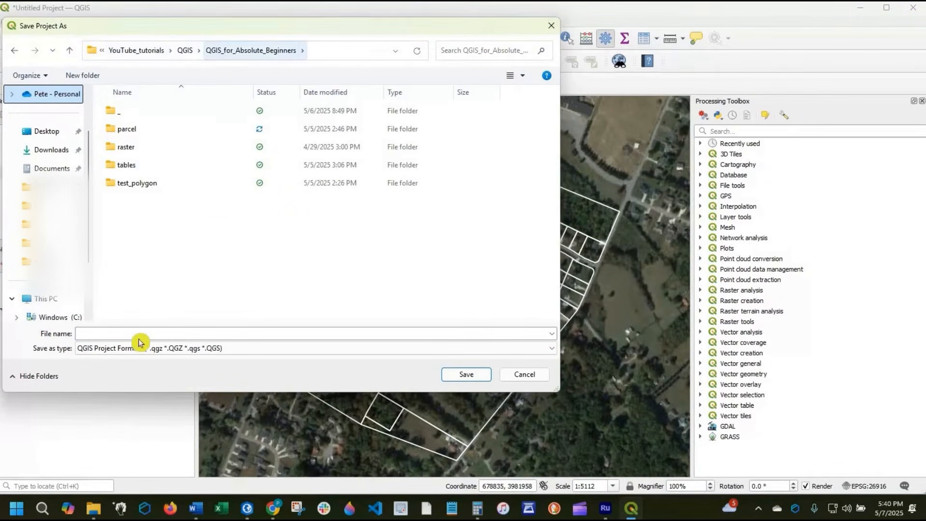
{"action": "left_click", "coordinate": [128, 332]}
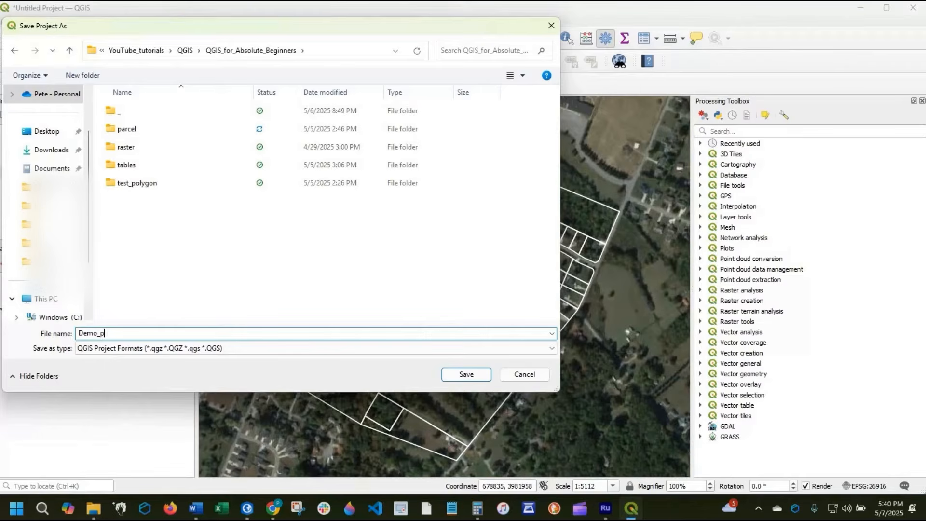
{"action": "type", "text": "Demo_project"}
{"action": "left_click", "coordinate": [480, 376]}
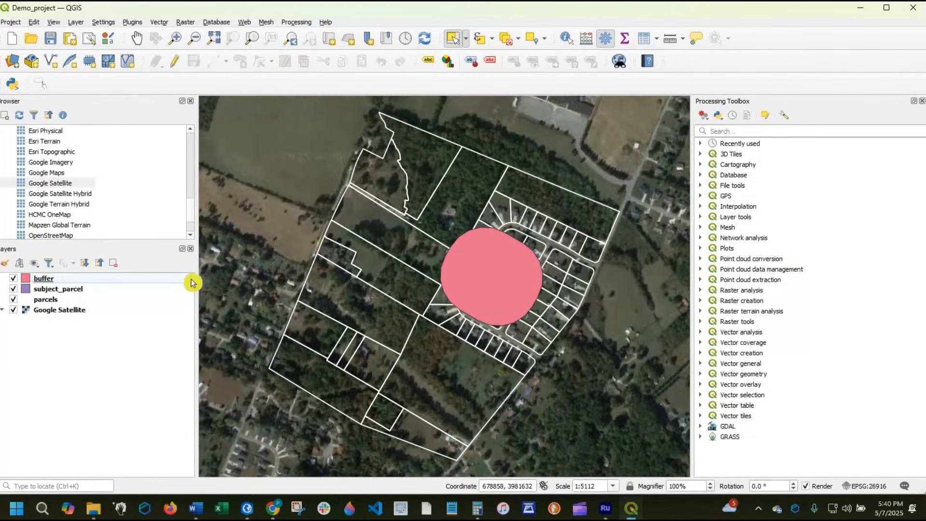
- Reduce the buffer layer's symbol opacity to about 42.1% and apply it to the map
{"action": "double_click", "coordinate": [49, 283]}
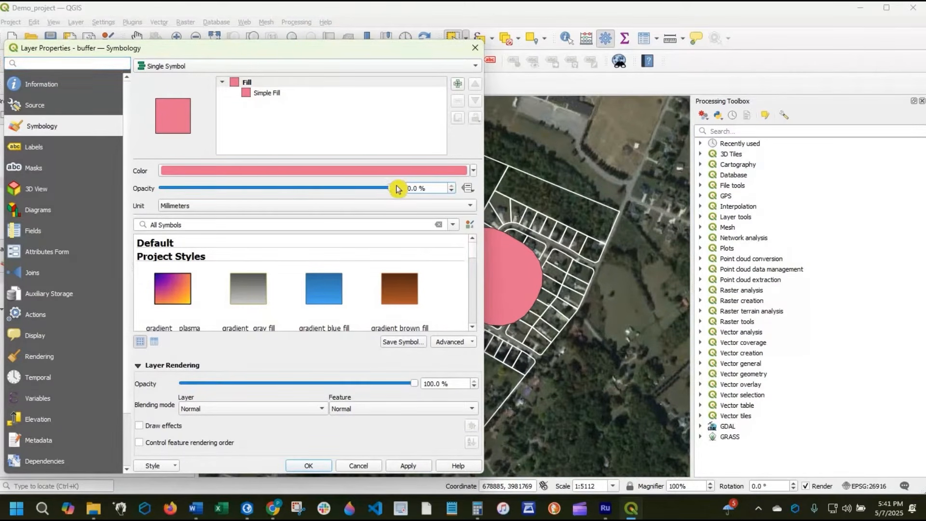
{"action": "left_click_drag", "start_coordinate": [393, 188], "coordinate": [260, 190]}
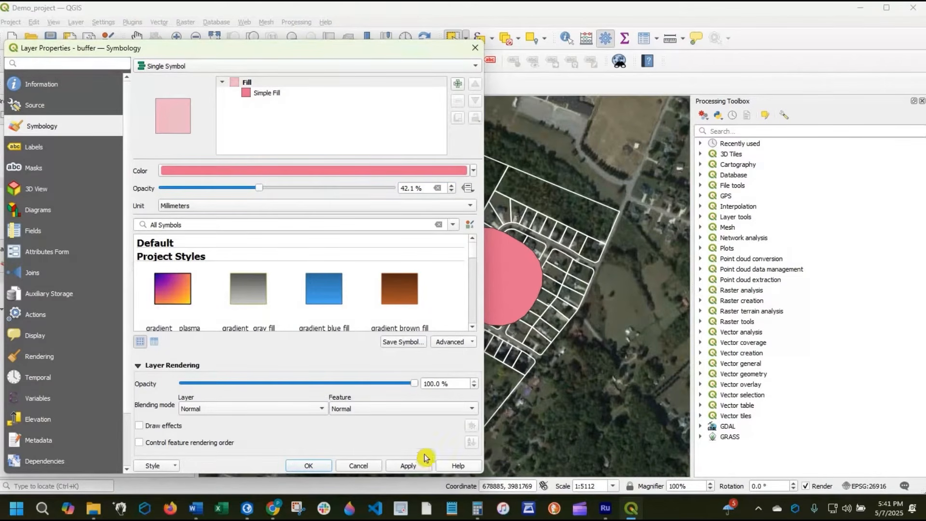
{"action": "left_click", "coordinate": [425, 458]}
{"action": "left_click_drag", "start_coordinate": [308, 56], "coordinate": [270, 61]}
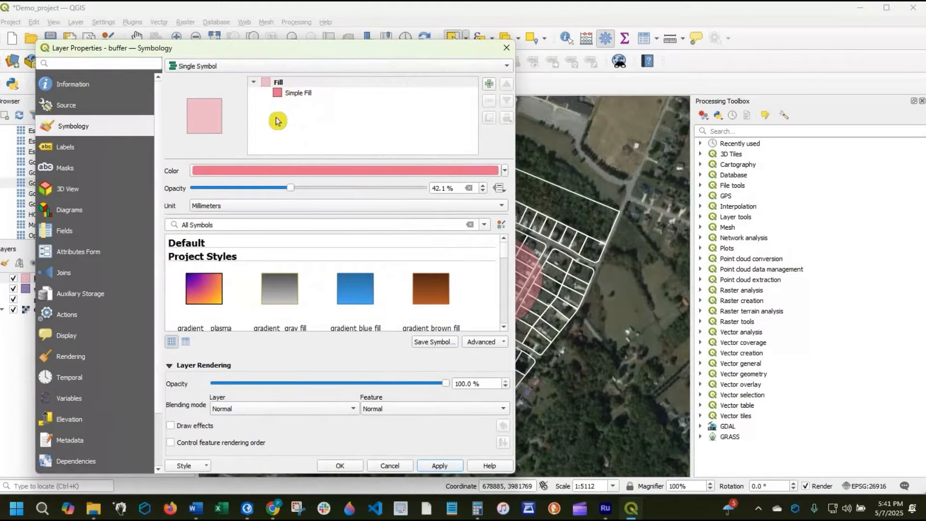
- Set the stroke color of the buffer layer's simple fill to red (#e42323)
{"action": "left_click", "coordinate": [299, 92]}
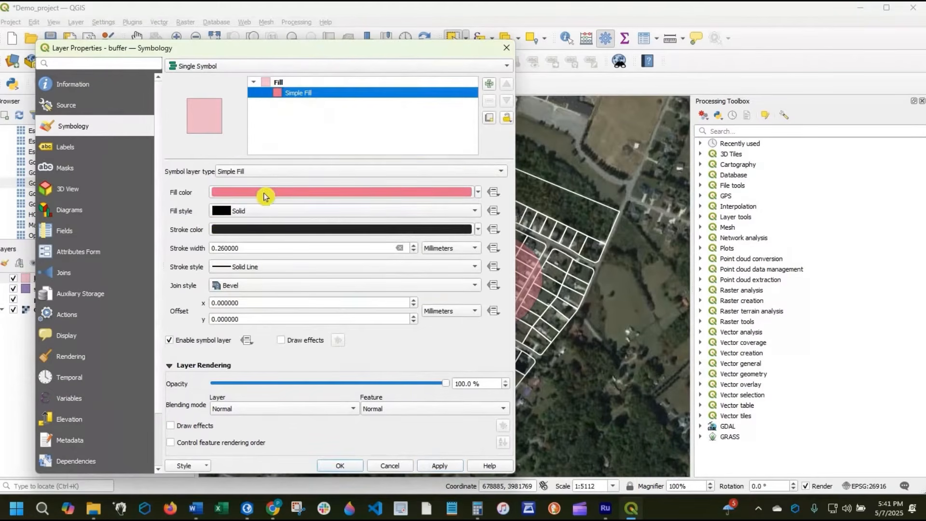
{"action": "left_click", "coordinate": [254, 230]}
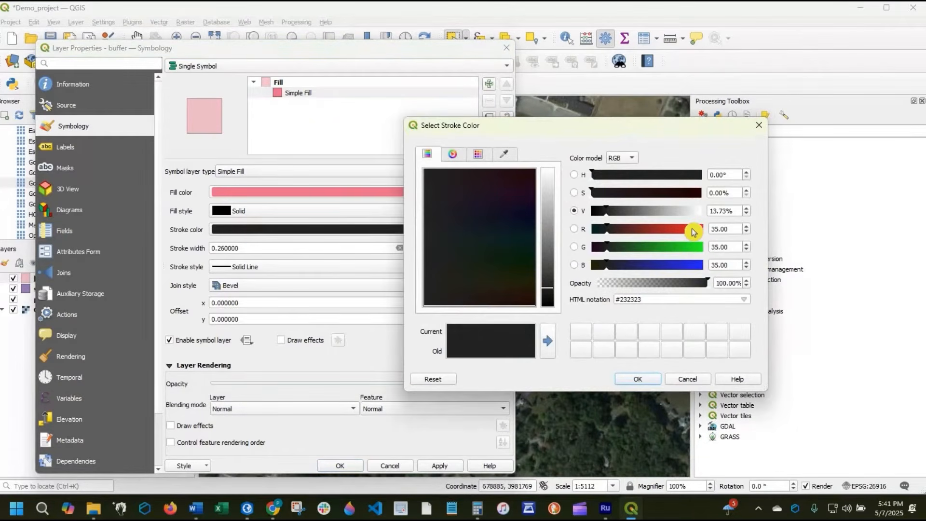
{"action": "left_click", "coordinate": [694, 230]}
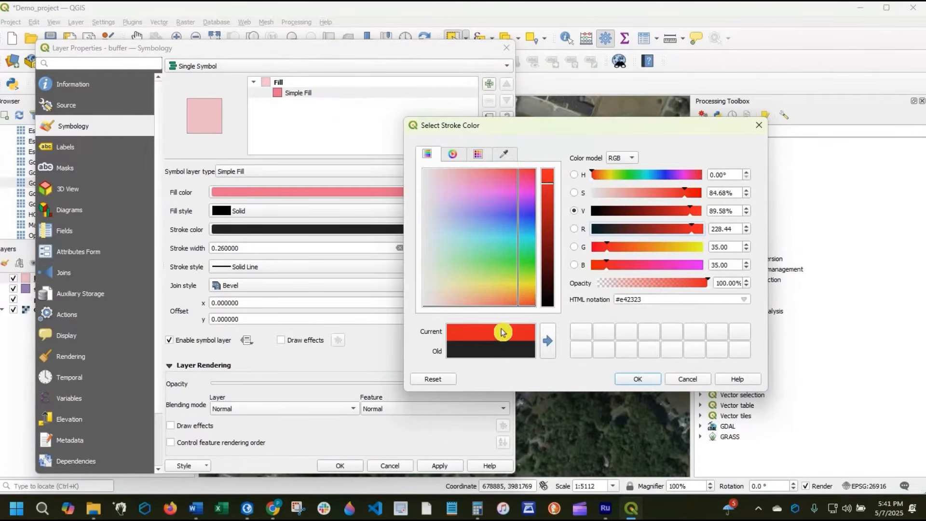
{"action": "left_click", "coordinate": [638, 379]}
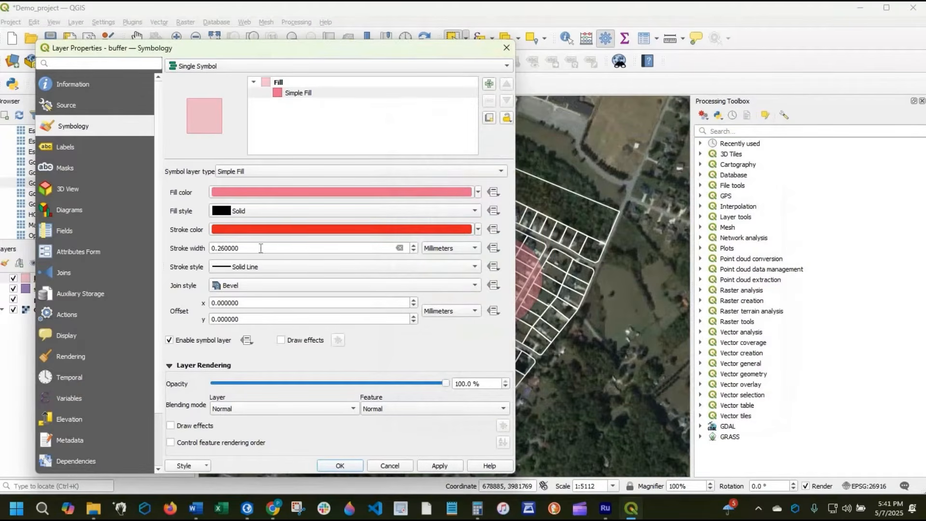
- Set the buffer outline's stroke width to 0.5 mm and apply it
{"action": "double_click", "coordinate": [280, 248]}
{"action": "type", "text": "5"}
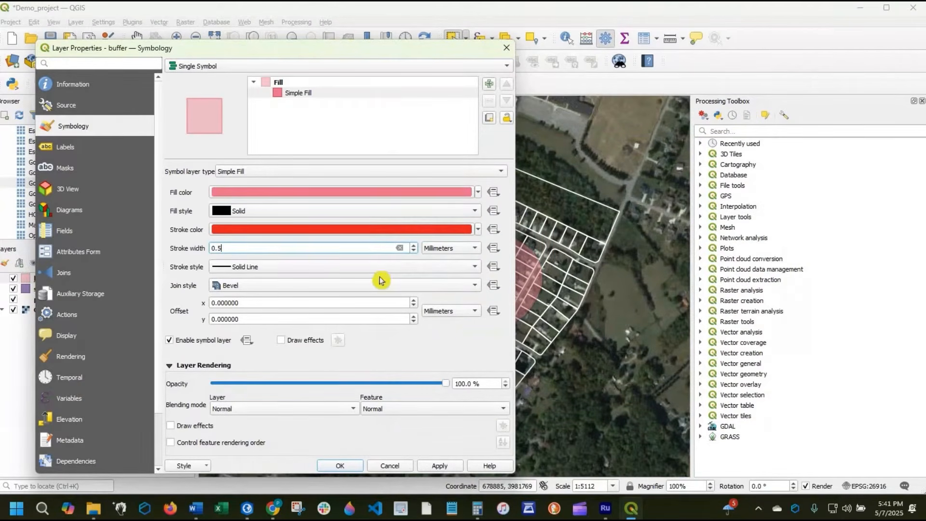
{"action": "left_click", "coordinate": [440, 465]}
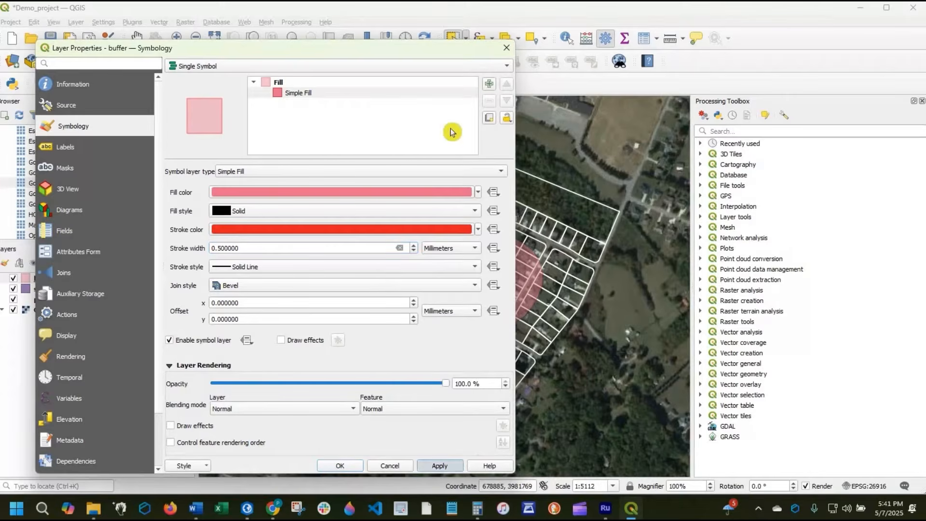
- Set the buffer outline's stroke width to 1 mm, apply it, and close the layer properties
{"action": "left_click_drag", "start_coordinate": [337, 48], "coordinate": [252, 51]}
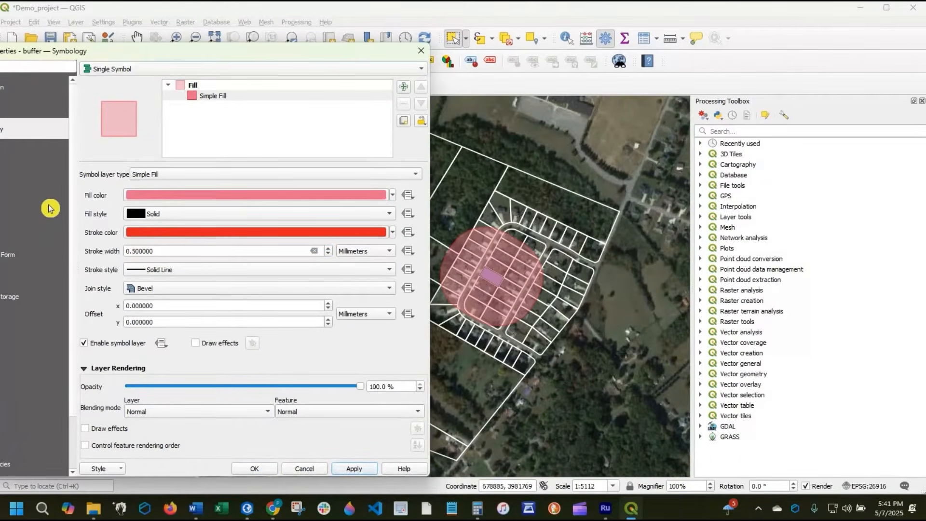
{"action": "left_click_drag", "start_coordinate": [159, 251], "coordinate": [50, 208]}
{"action": "type", "text": "1"}
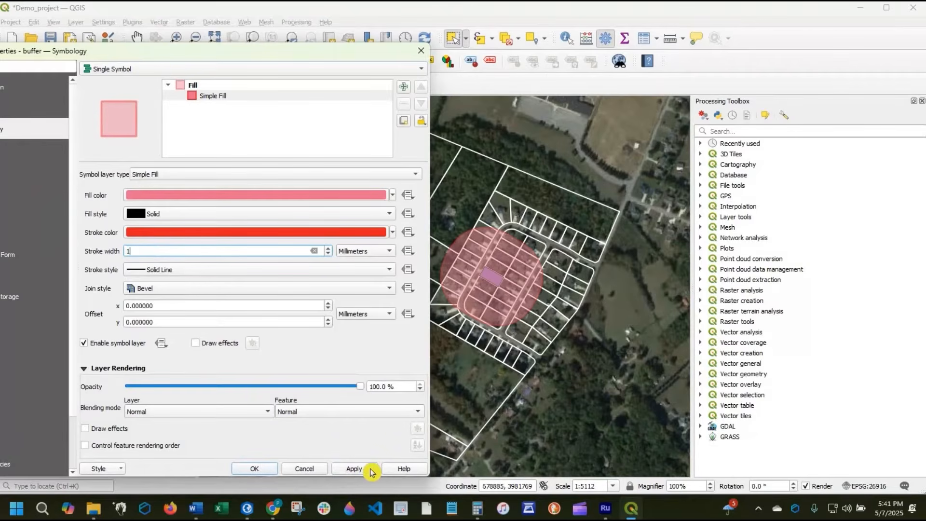
{"action": "left_click", "coordinate": [369, 470]}
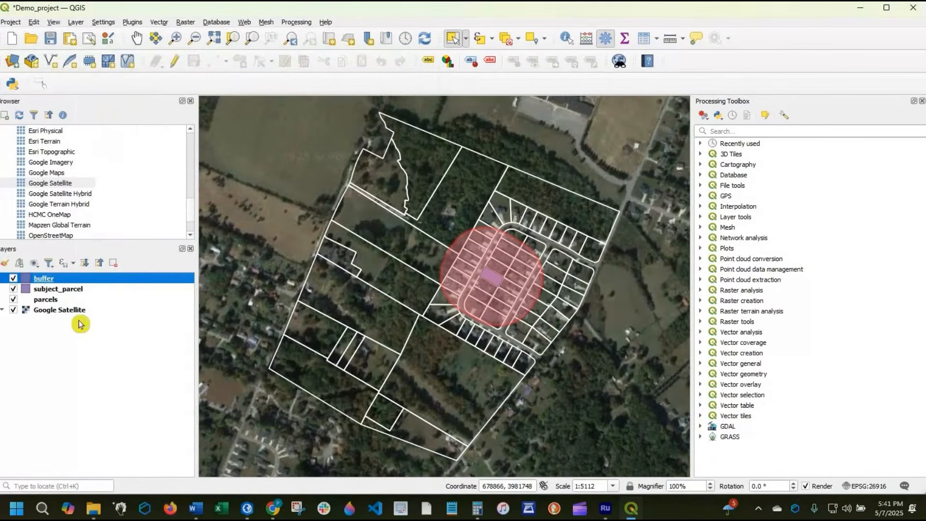
- Style the subject_parcel layer with the red "hashed cred \" preset symbol and check it on the map
{"action": "double_click", "coordinate": [25, 292]}
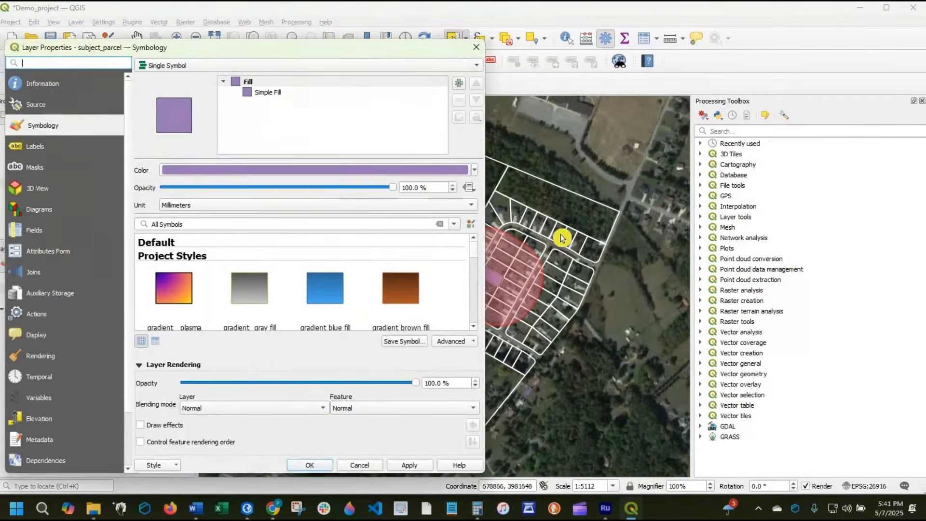
{"action": "scroll", "coordinate": [364, 295], "scroll_direction": "down", "scroll_amount": 3}
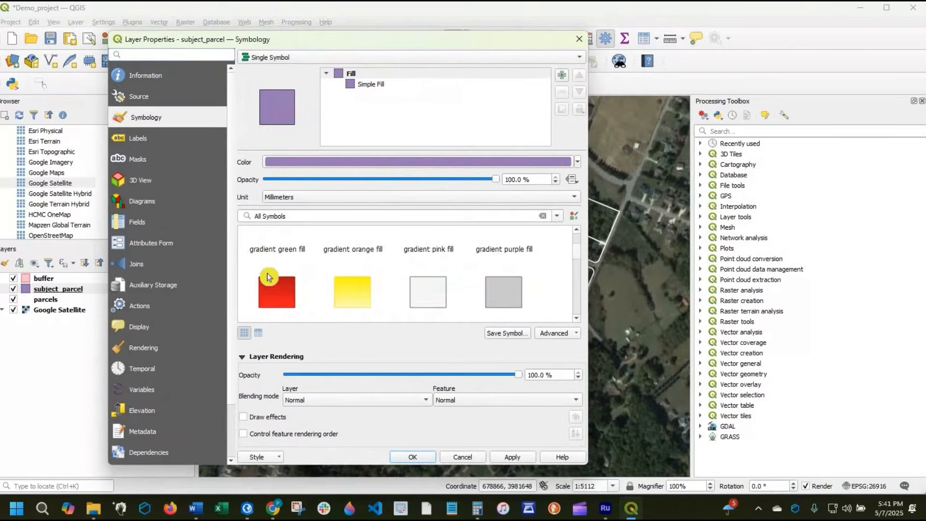
{"action": "scroll", "coordinate": [396, 290], "scroll_direction": "up", "scroll_amount": 1}
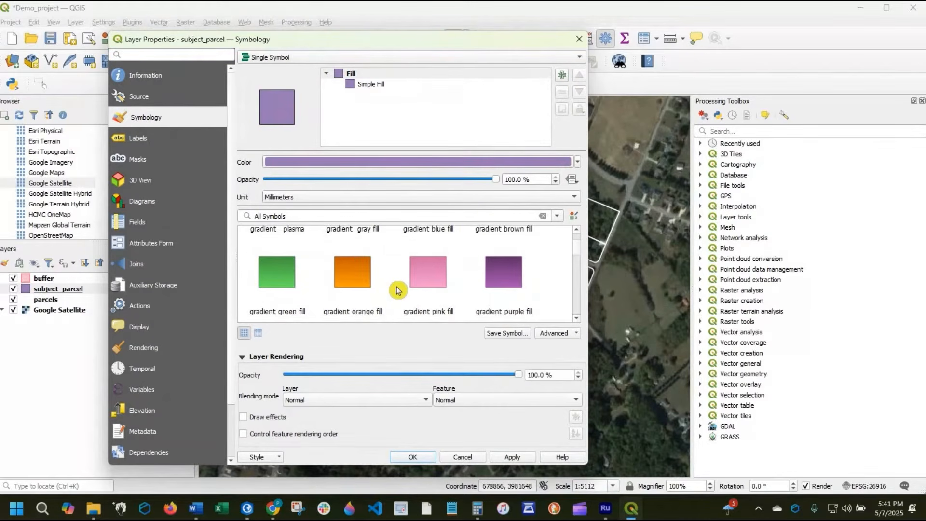
{"action": "scroll", "coordinate": [396, 290], "scroll_direction": "down", "scroll_amount": 4}
{"action": "scroll", "coordinate": [396, 290], "scroll_direction": "down", "scroll_amount": 3}
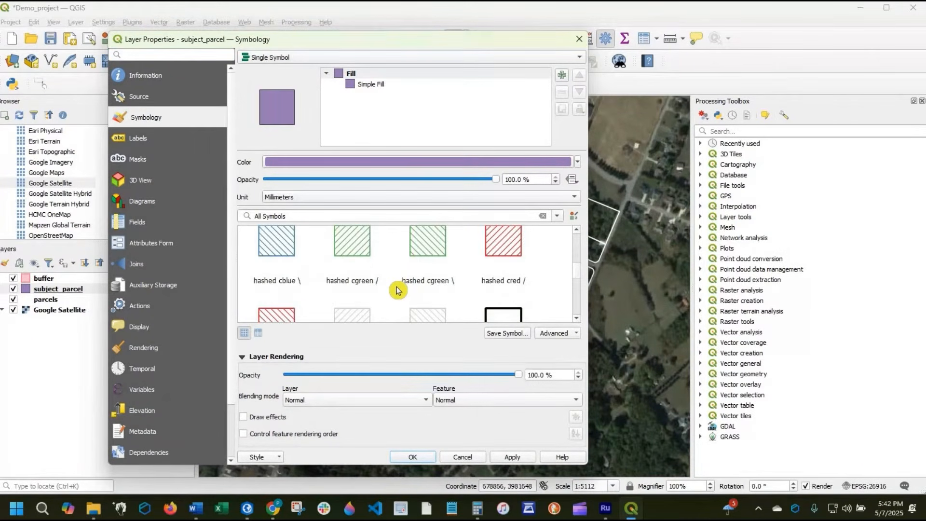
{"action": "scroll", "coordinate": [292, 258], "scroll_direction": "up", "scroll_amount": 1}
{"action": "left_click", "coordinate": [292, 258]}
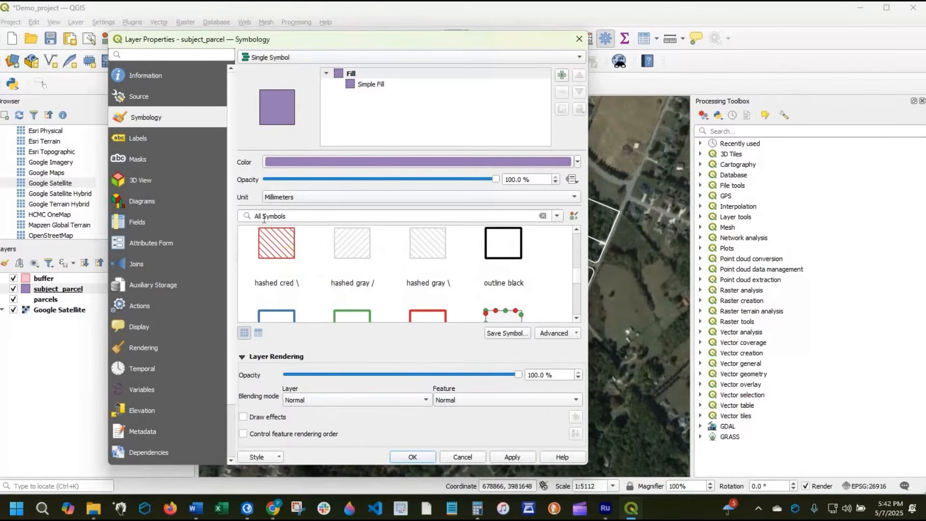
{"action": "left_click", "coordinate": [427, 458]}
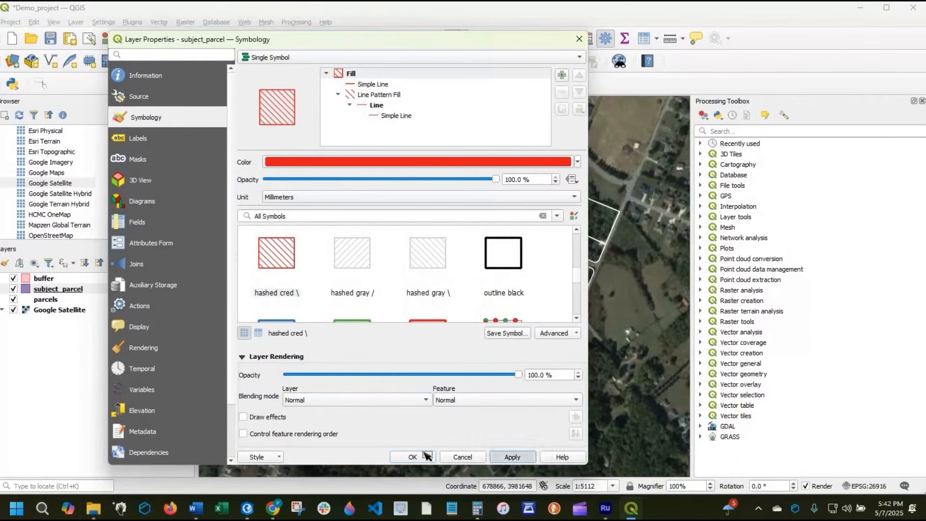
{"action": "scroll", "coordinate": [499, 287], "scroll_direction": "up", "scroll_amount": 1}
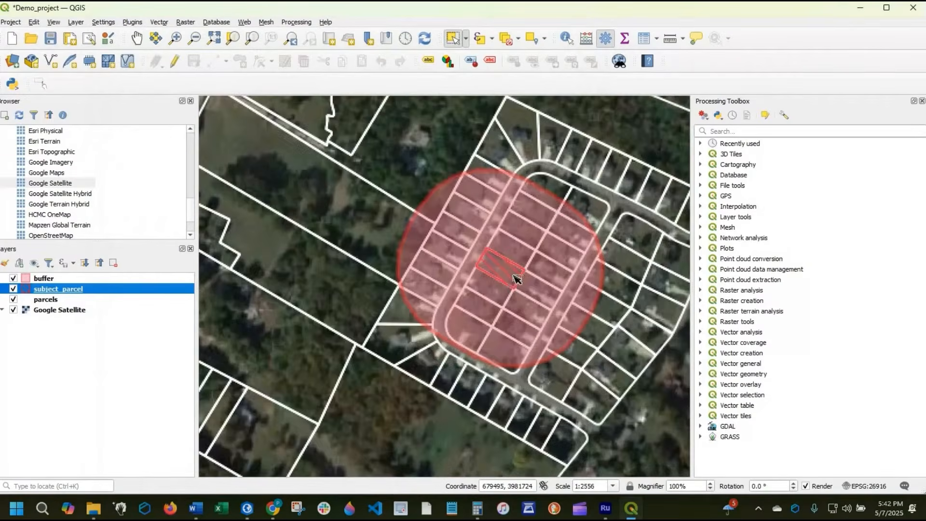
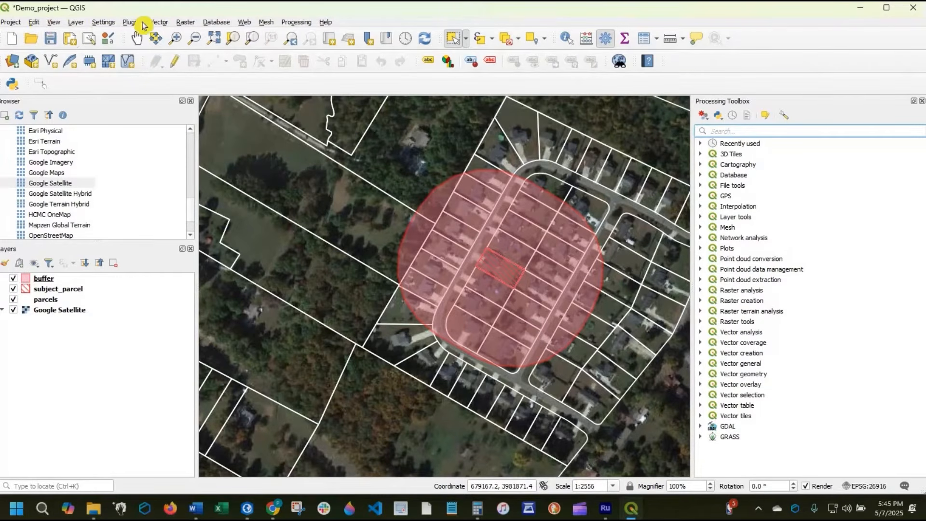
- Set up Select by Location to select features from parcels that intersect the buffer layer, creating a new selection
{"action": "left_click", "coordinate": [159, 23]}
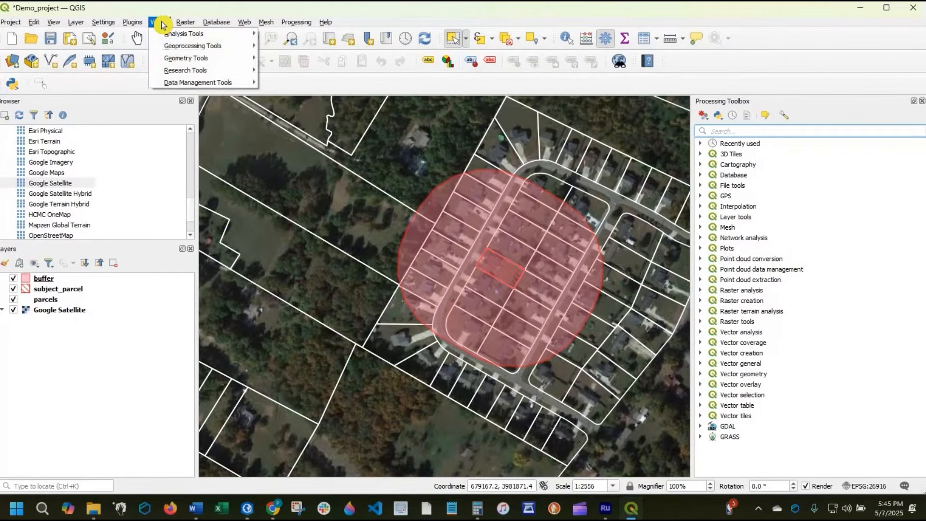
{"action": "mouse_move", "coordinate": [191, 72]}
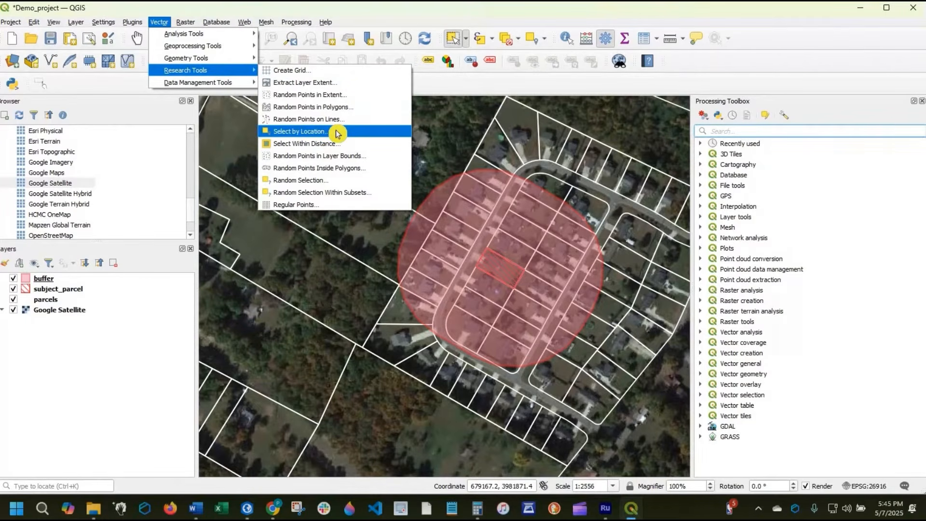
{"action": "left_click", "coordinate": [337, 134]}
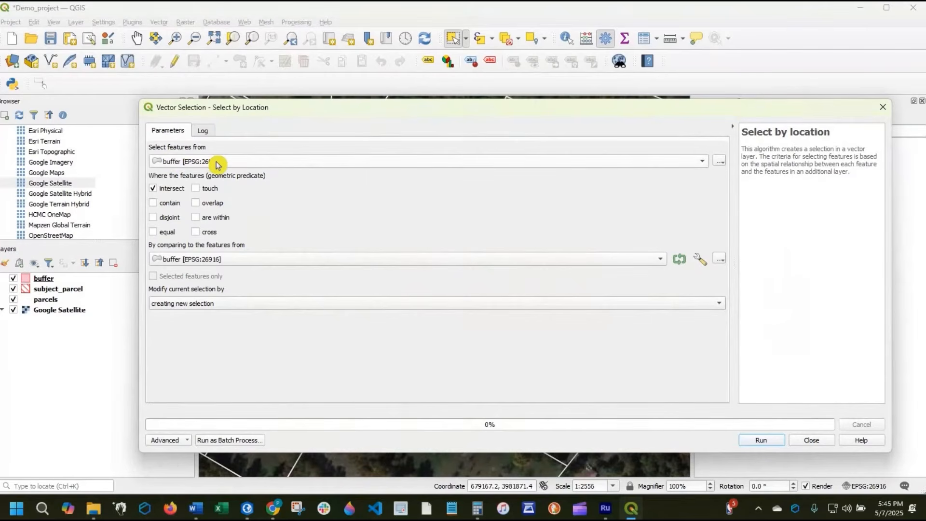
{"action": "left_click", "coordinate": [218, 164]}
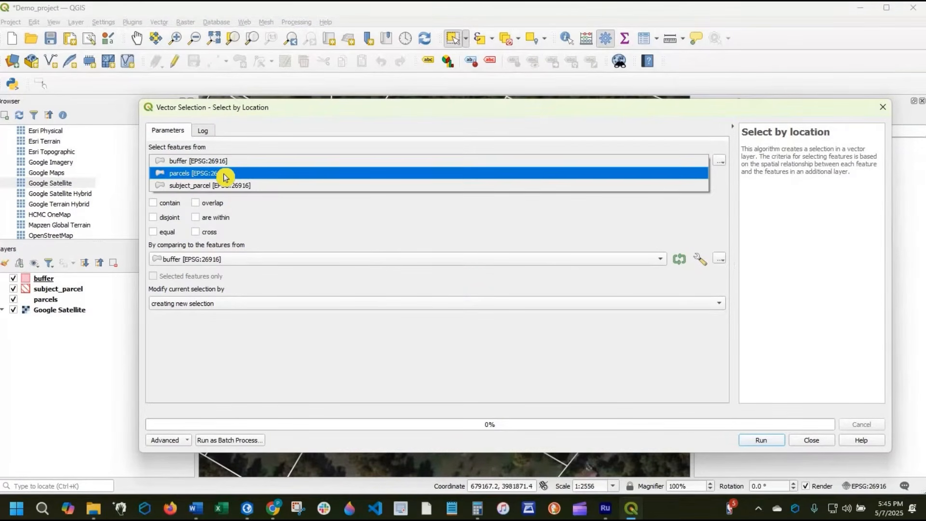
{"action": "left_click", "coordinate": [225, 178]}
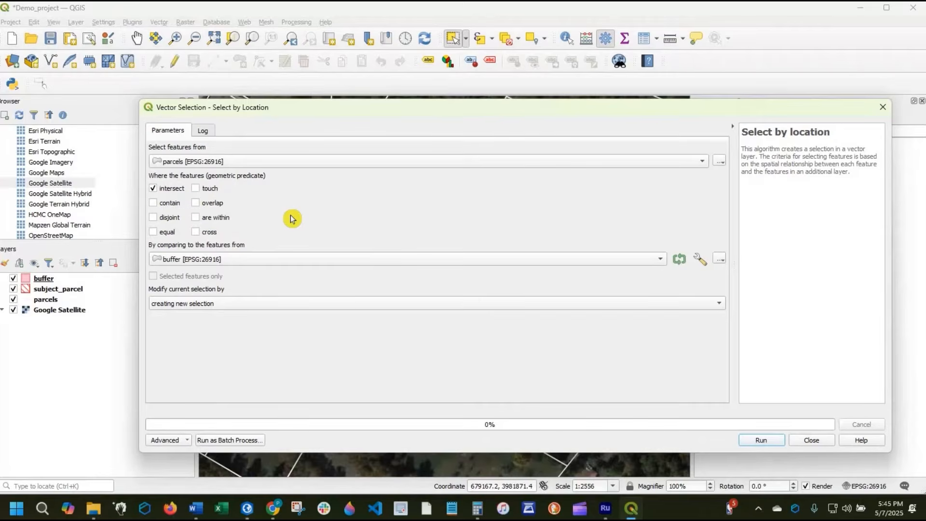
{"action": "left_click", "coordinate": [246, 260]}
{"action": "left_click", "coordinate": [246, 259]}
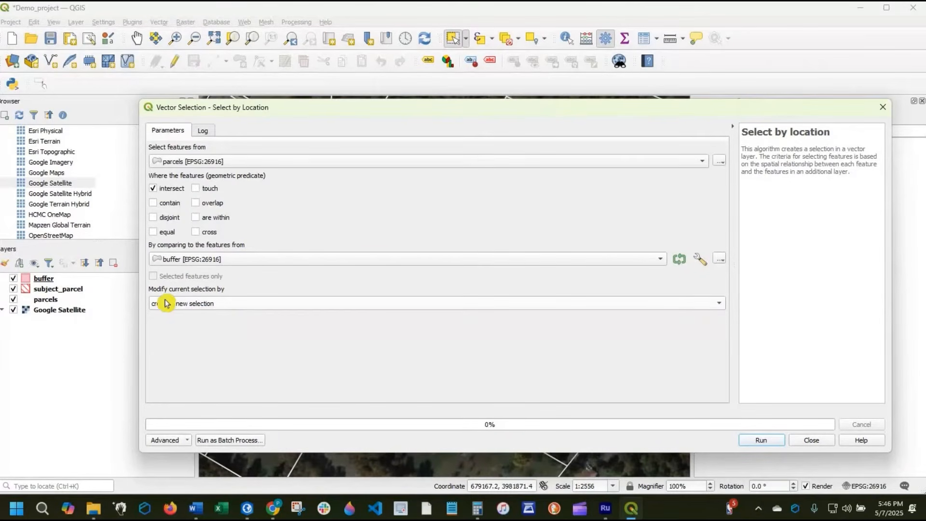
{"action": "left_click", "coordinate": [235, 304]}
{"action": "left_click", "coordinate": [237, 302]}
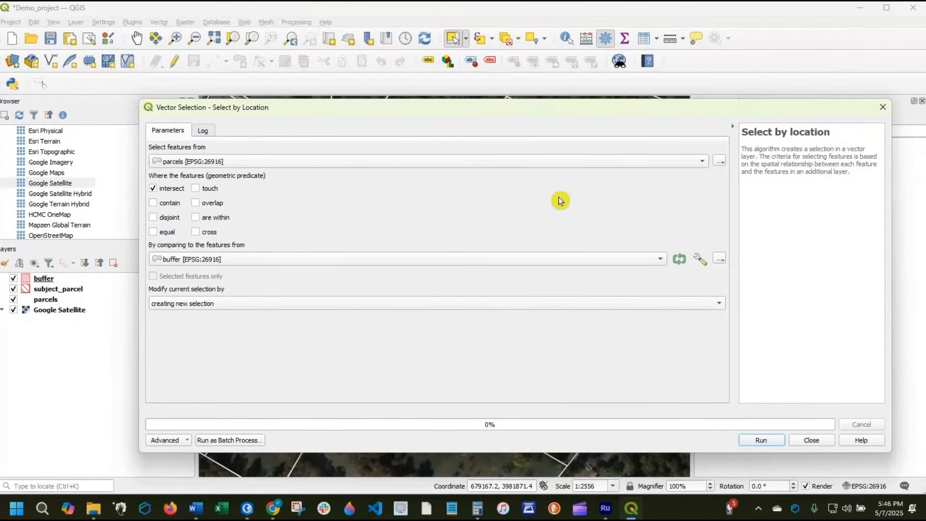
- Run the location-based selection, close its dialog, and check the extent of the selected parcels on the map
{"action": "left_click_drag", "start_coordinate": [350, 108], "coordinate": [533, 254]}
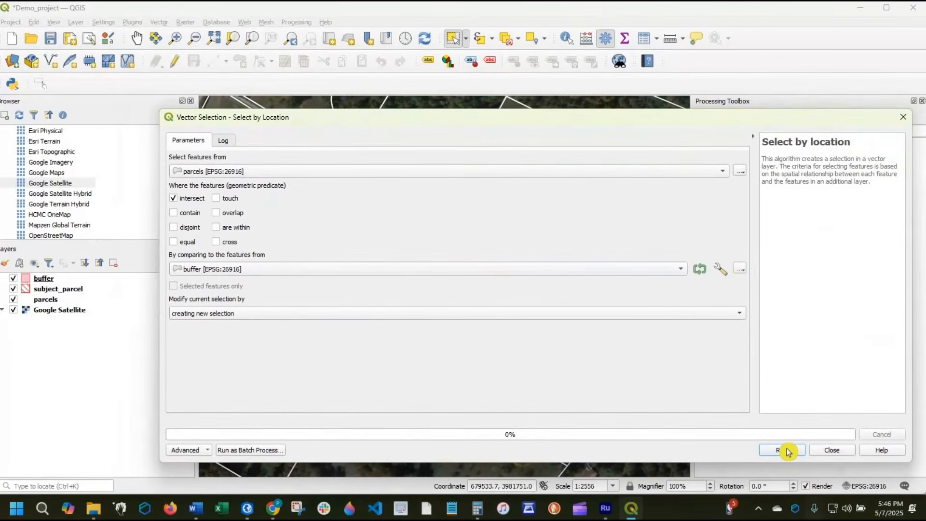
{"action": "left_click", "coordinate": [782, 450]}
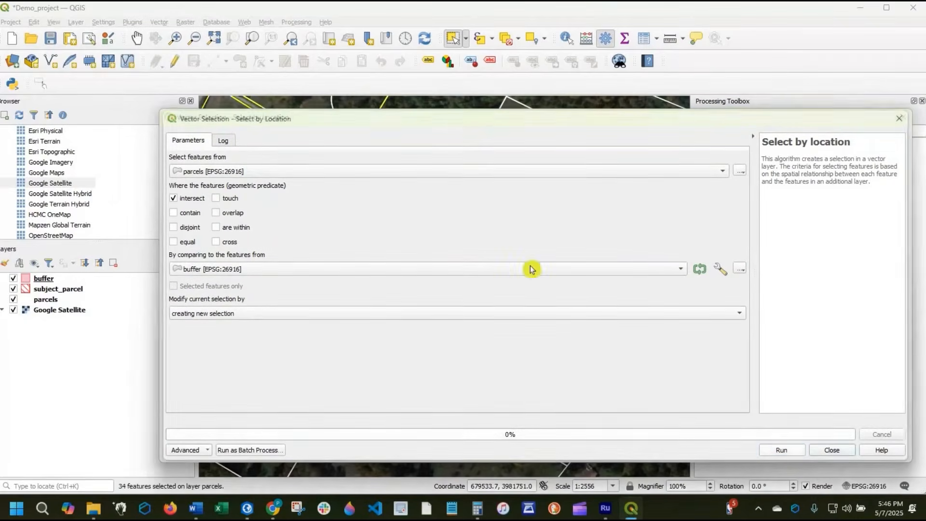
{"action": "left_click", "coordinate": [903, 117]}
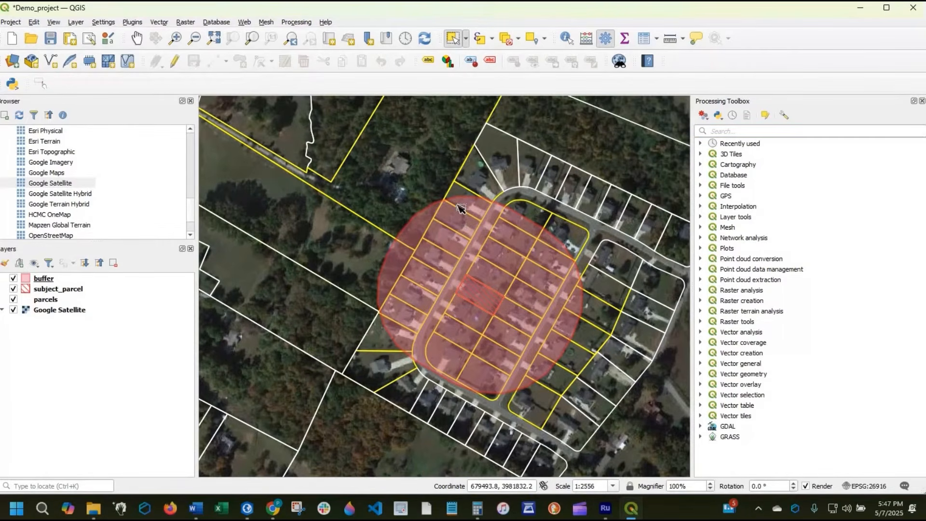
{"action": "scroll", "coordinate": [460, 208], "scroll_direction": "down", "scroll_amount": 1}
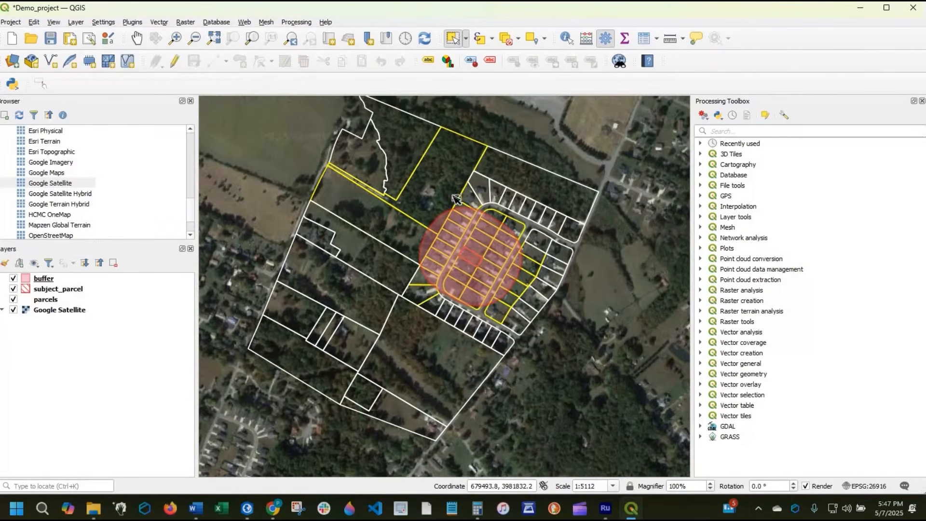
{"action": "left_click_drag", "start_coordinate": [412, 299], "coordinate": [376, 338]}
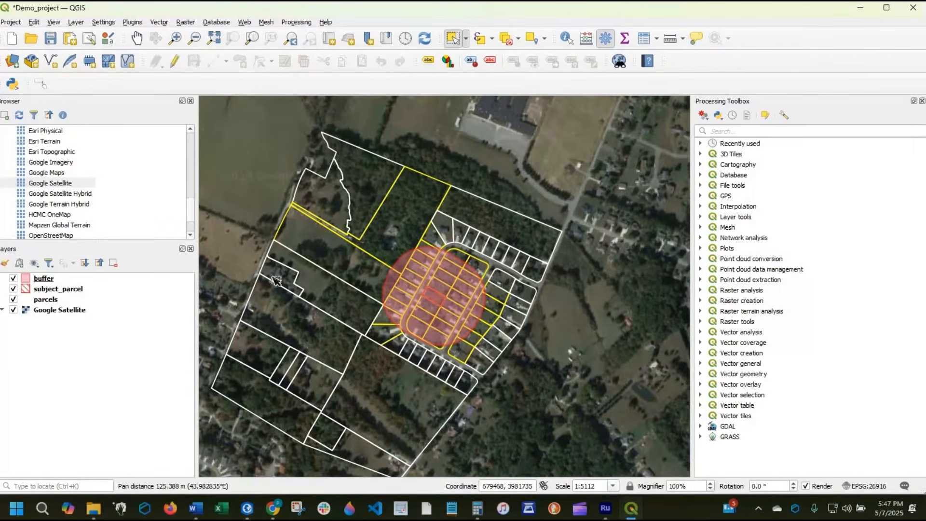
- Export only the selected features of the parcels layer as an ESRI Shapefile named selected_buffer_parcels and add it to the map
{"action": "left_click", "coordinate": [46, 300]}
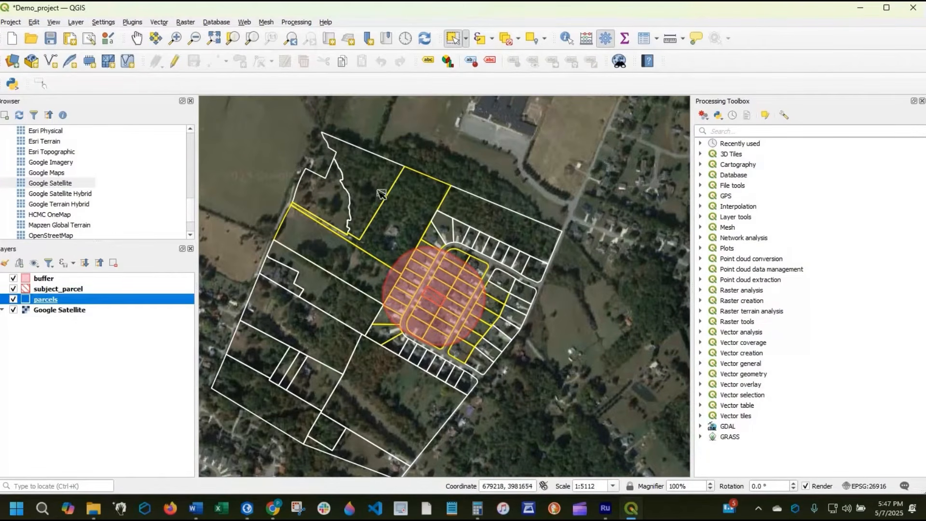
{"action": "right_click", "coordinate": [58, 299]}
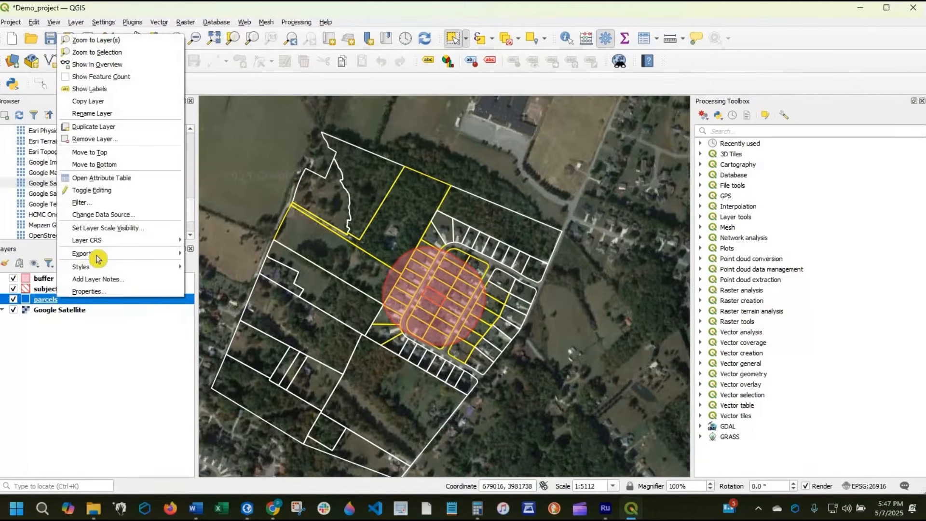
{"action": "mouse_move", "coordinate": [144, 253]}
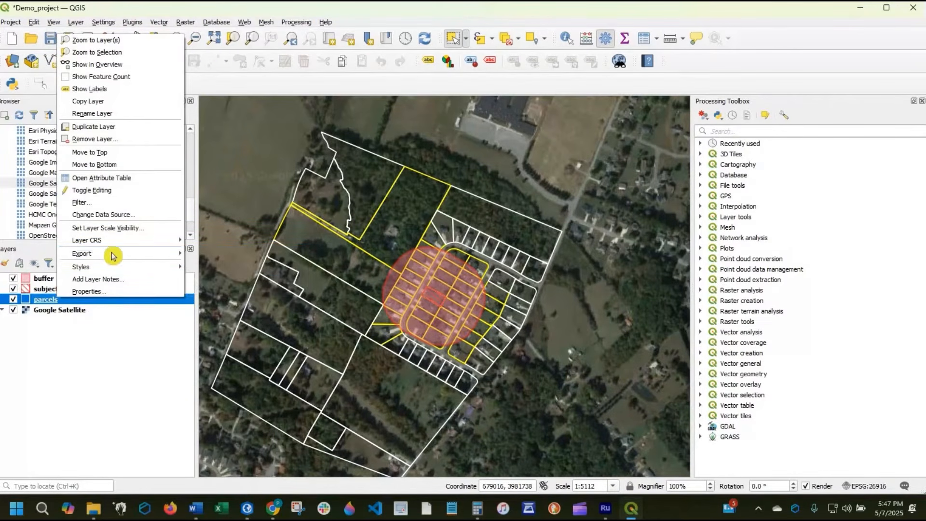
{"action": "mouse_move", "coordinate": [174, 254]}
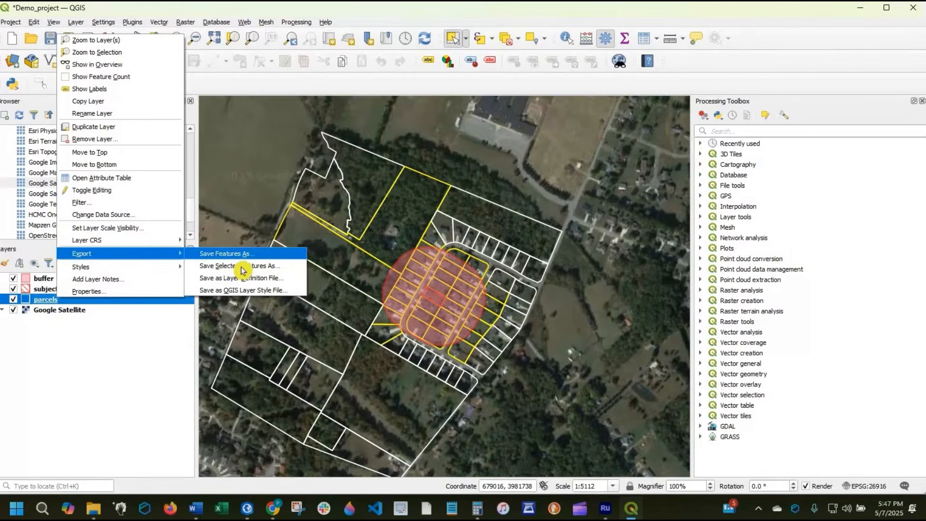
{"action": "left_click", "coordinate": [279, 266]}
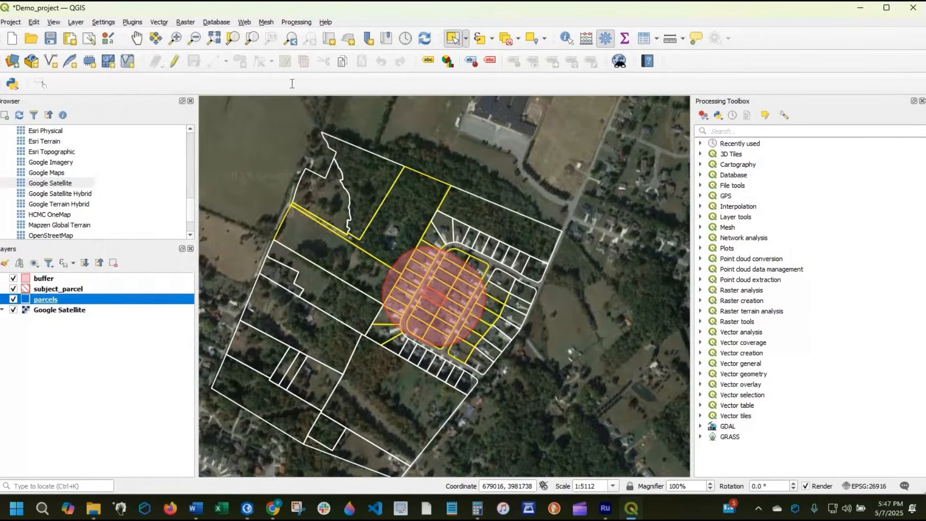
{"action": "left_click", "coordinate": [623, 93]}
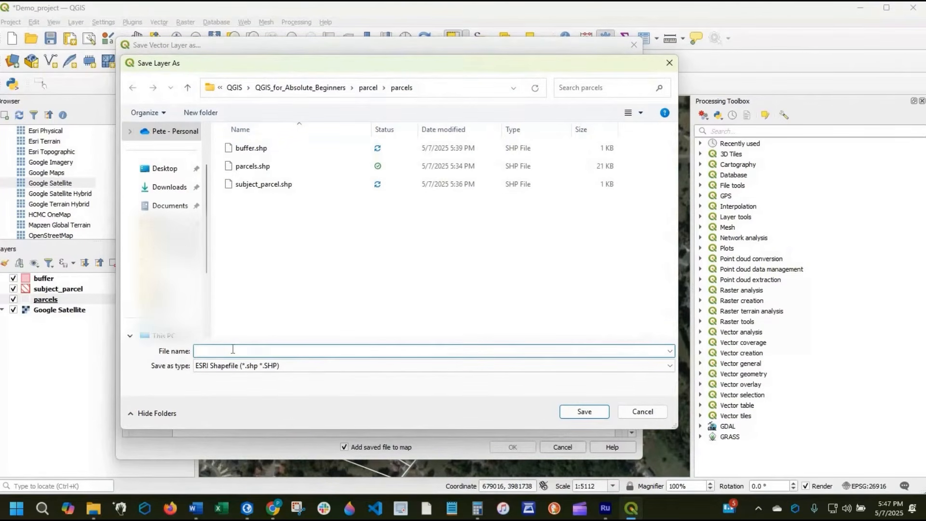
{"action": "type", "text": "selec"}
{"action": "type", "text": "ted_buffer_parcels"}
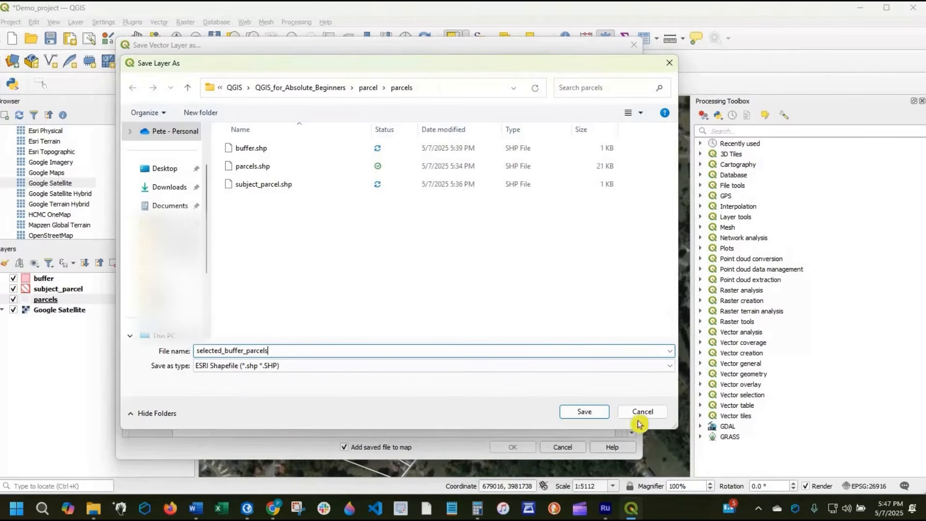
{"action": "key", "text": "Return"}
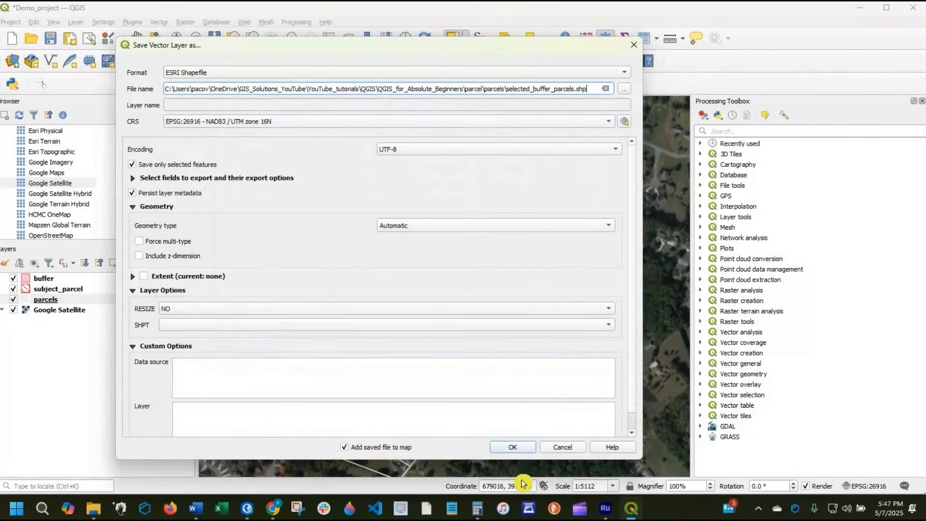
{"action": "left_click", "coordinate": [525, 448]}
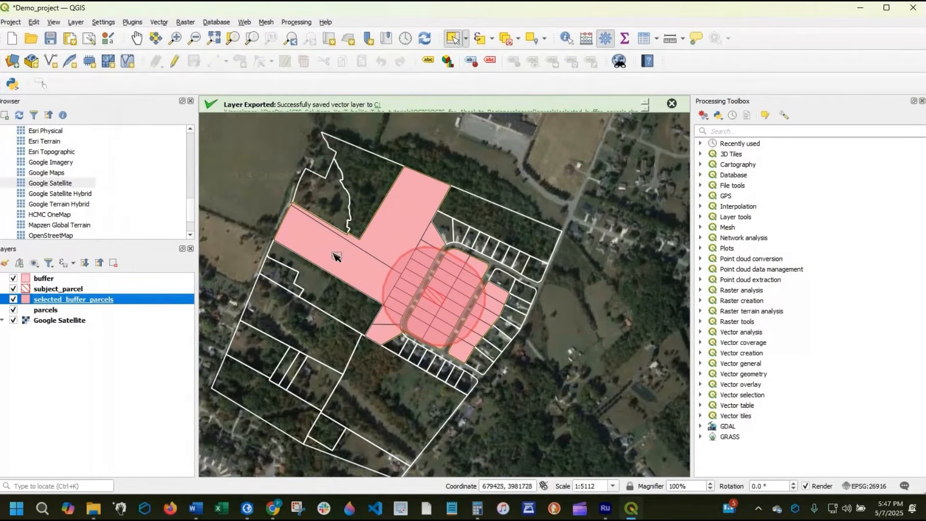
- Hide the parcels layer and change the selected_buffer_parcels symbol layer type to Outline: Simple Line
{"action": "left_click", "coordinate": [13, 310]}
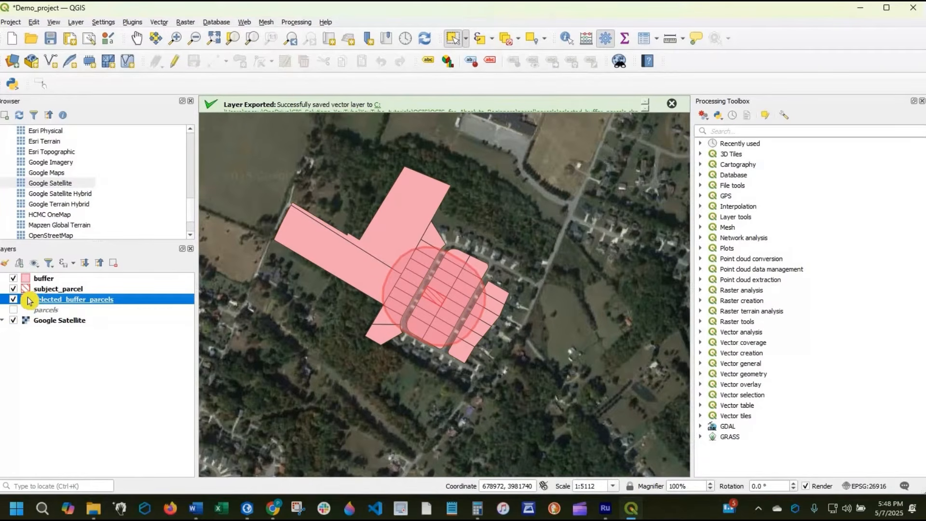
{"action": "double_click", "coordinate": [75, 301]}
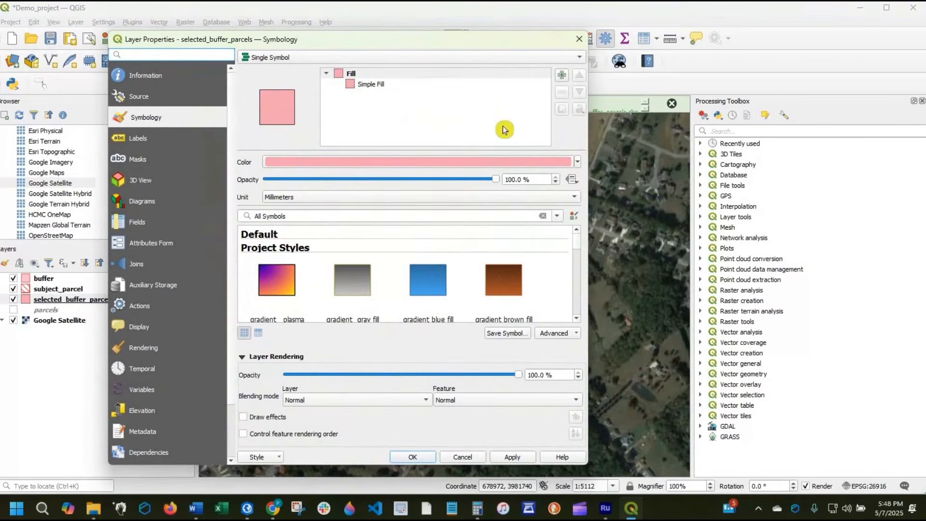
{"action": "left_click", "coordinate": [370, 84]}
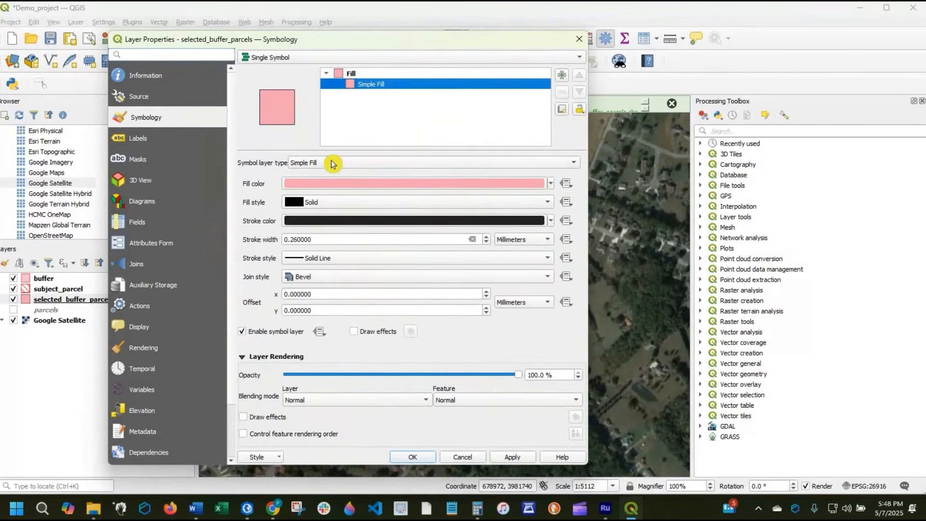
{"action": "left_click", "coordinate": [333, 163]}
{"action": "left_click", "coordinate": [346, 272]}
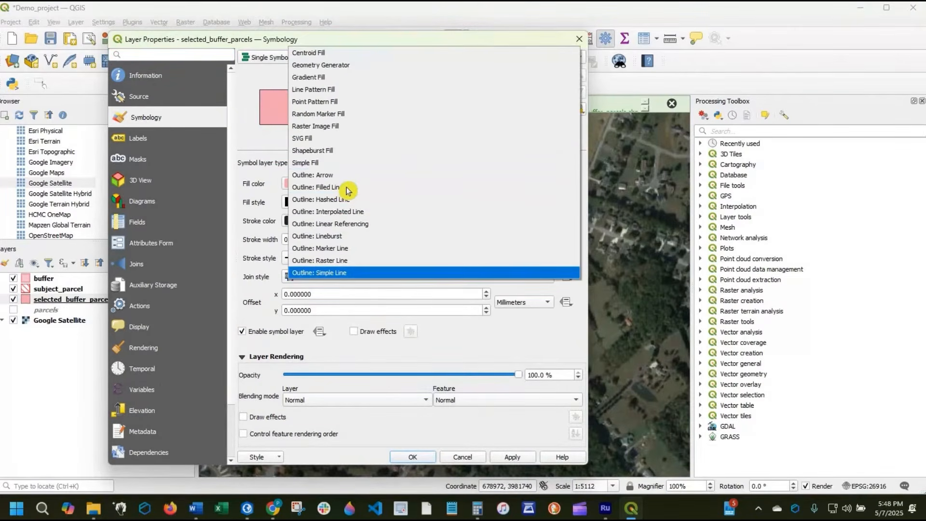
- Set the outline color of selected_buffer_parcels to near-white (#fbfbfb)
{"action": "left_click", "coordinate": [347, 187]}
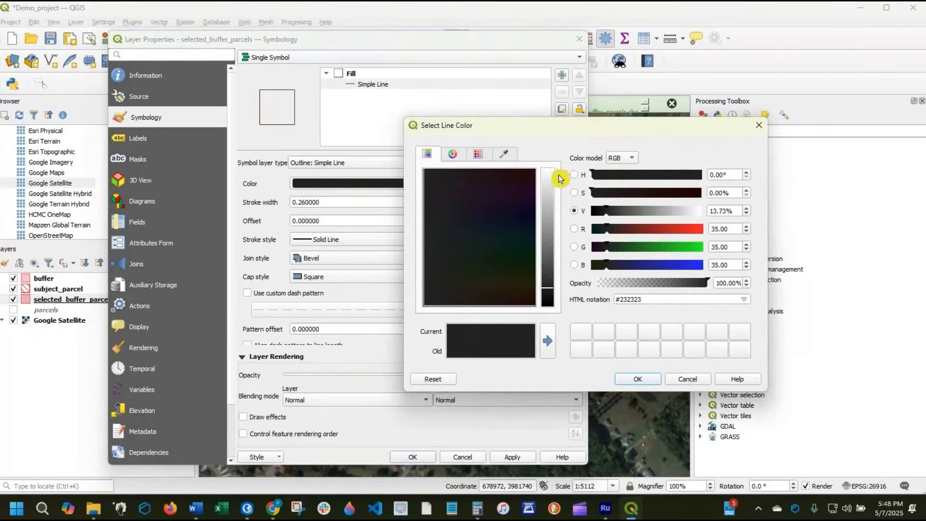
{"action": "left_click", "coordinate": [548, 172]}
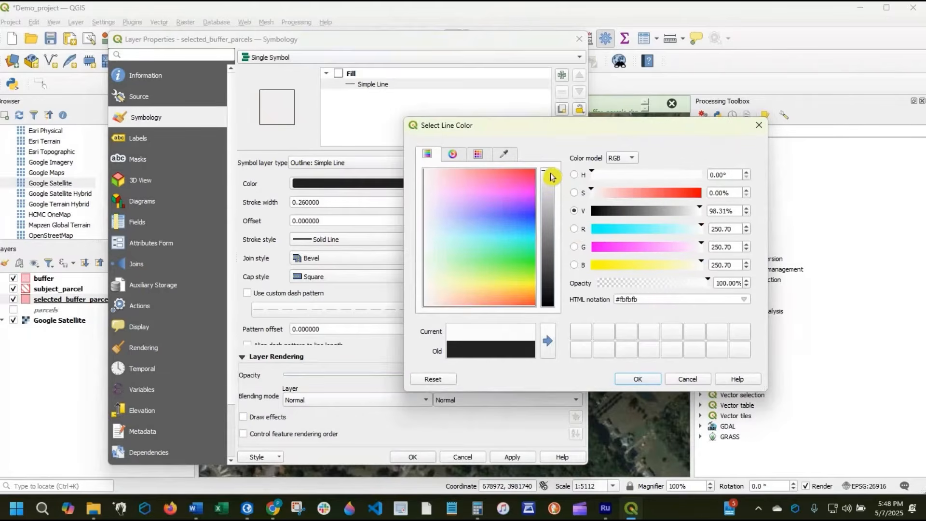
{"action": "left_click", "coordinate": [638, 379]}
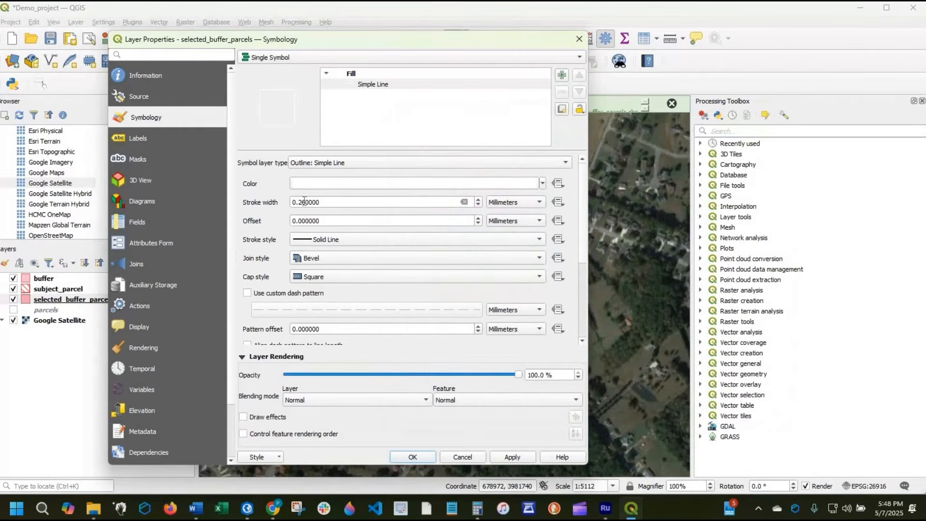
- Set the selected_buffer_parcels outline's stroke width to 0.5 mm, accept the style, and check it on the map
{"action": "triple_click", "coordinate": [387, 205]}
{"action": "type", "text": "0.5"}
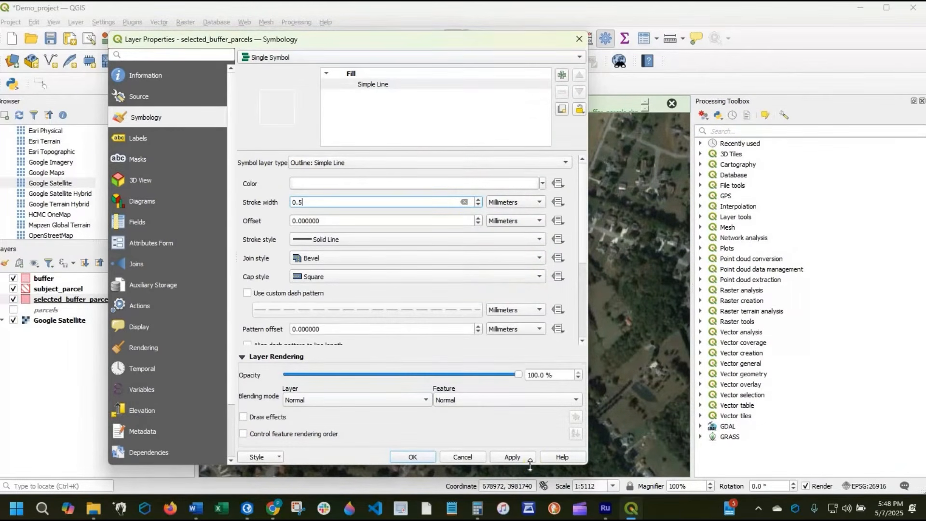
{"action": "left_click", "coordinate": [413, 457]}
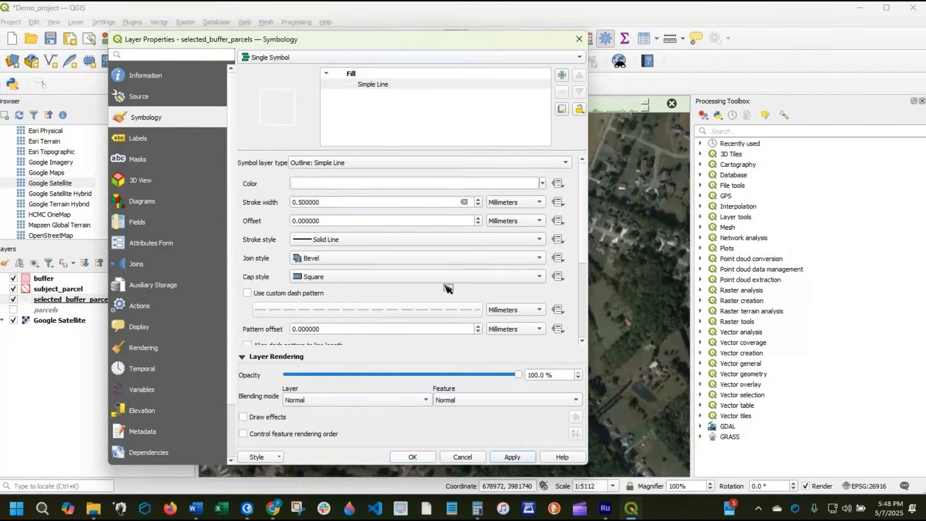
{"action": "scroll", "coordinate": [481, 247], "scroll_direction": "up", "scroll_amount": 1}
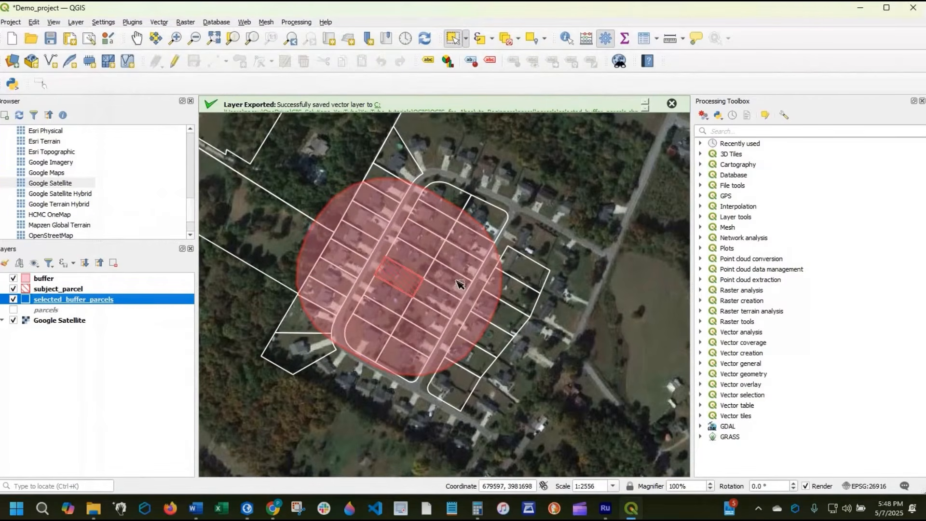
{"action": "left_click_drag", "start_coordinate": [556, 290], "coordinate": [617, 322]}
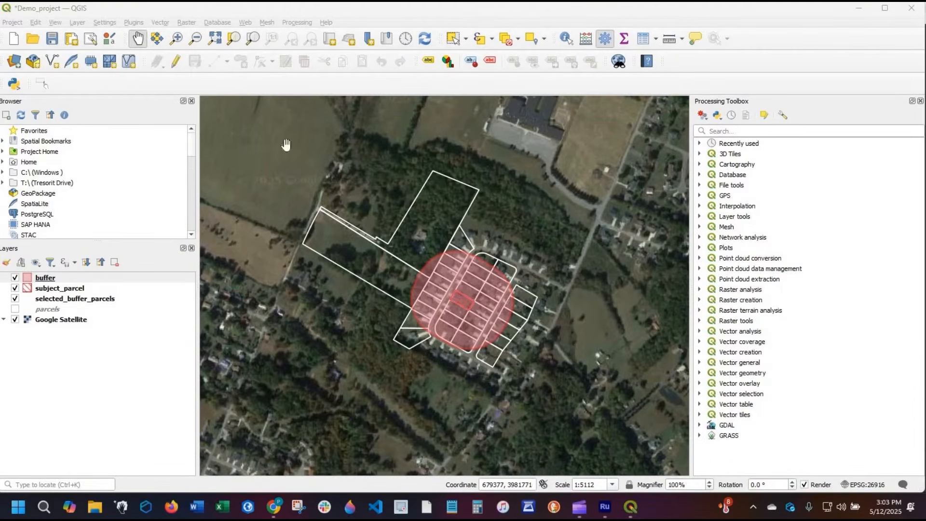
- Create a new print layout titled Demo_Layout and maximize its window
{"action": "left_click", "coordinate": [10, 22]}
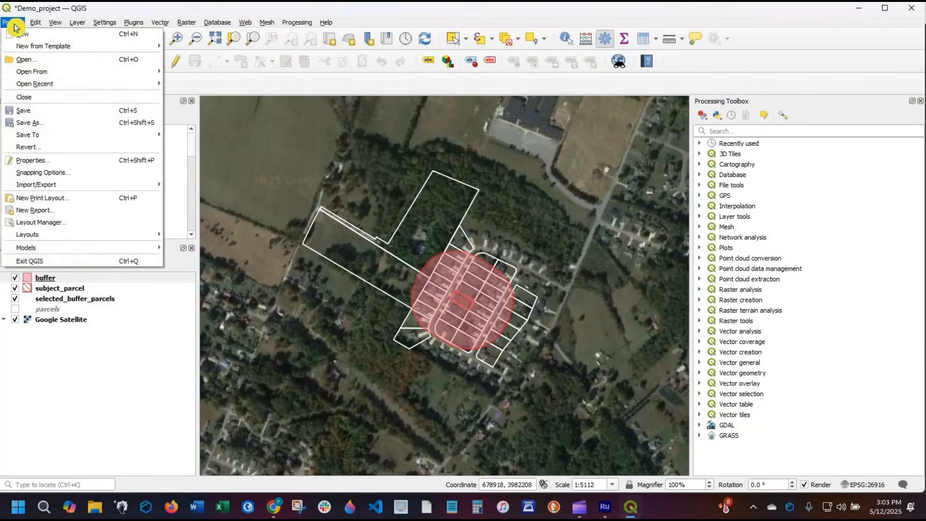
{"action": "left_click", "coordinate": [87, 202]}
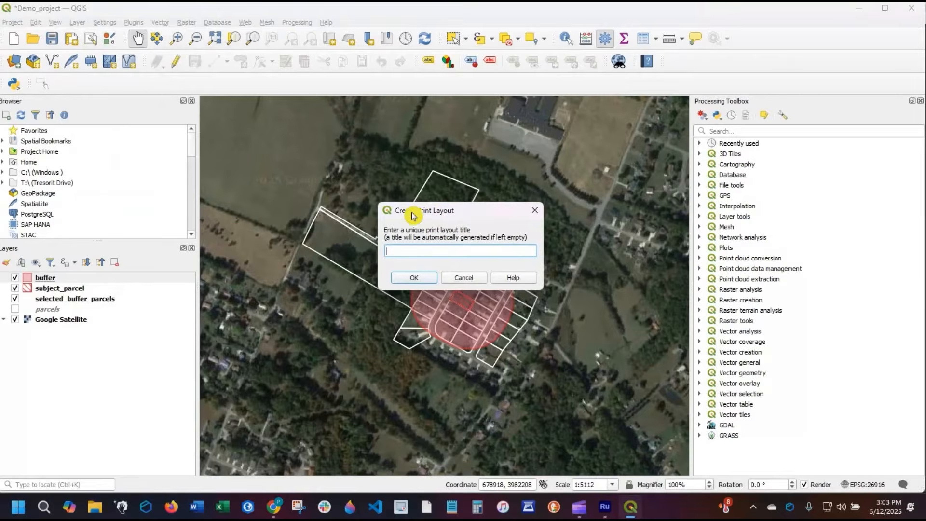
{"action": "left_click_drag", "start_coordinate": [414, 215], "coordinate": [392, 214]}
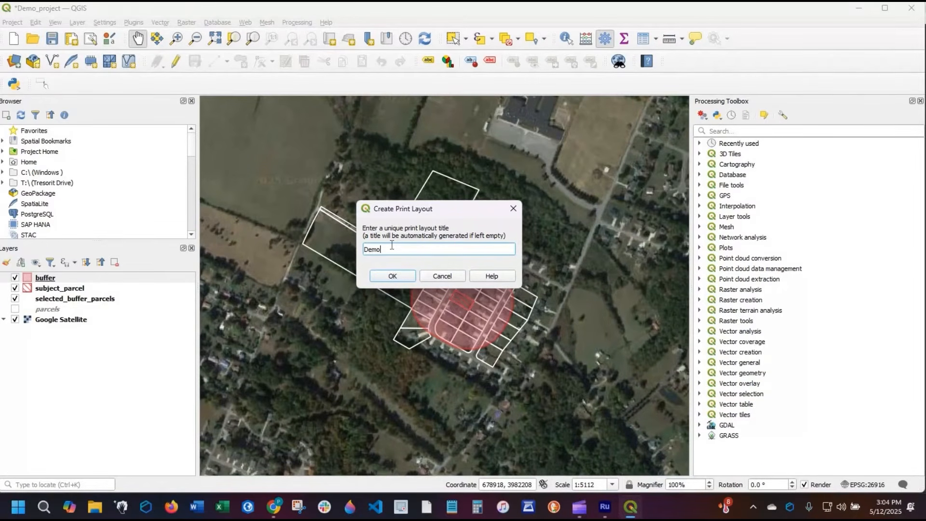
{"action": "type", "text": "ut"}
{"action": "left_click", "coordinate": [393, 278]}
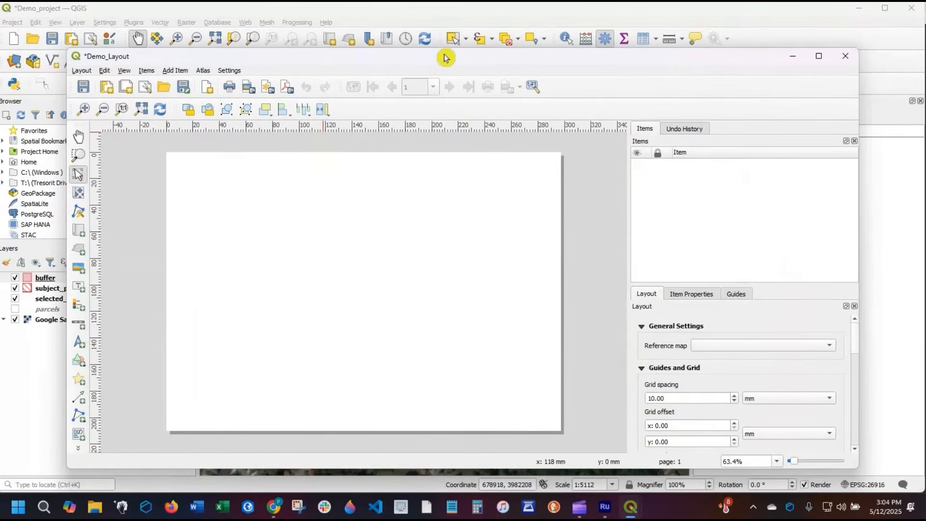
{"action": "left_click_drag", "start_coordinate": [443, 65], "coordinate": [459, 93]}
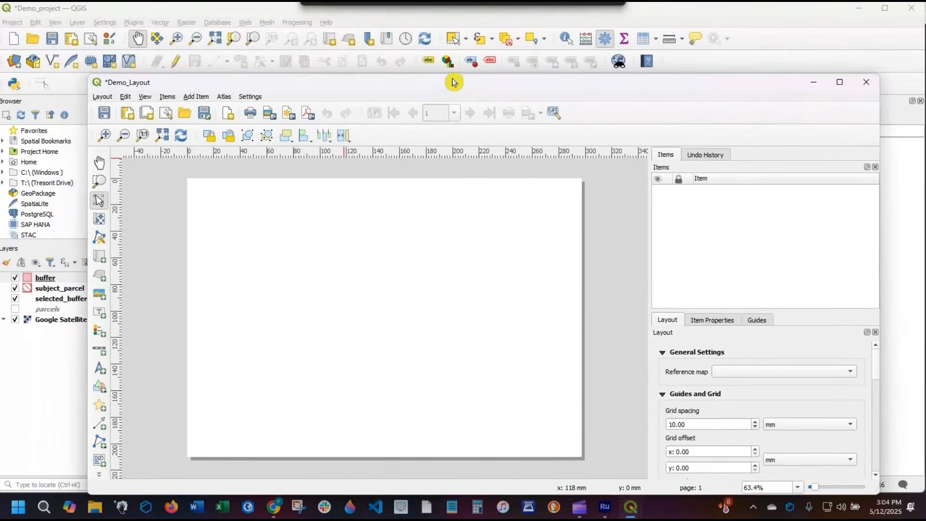
{"action": "left_click", "coordinate": [837, 84]}
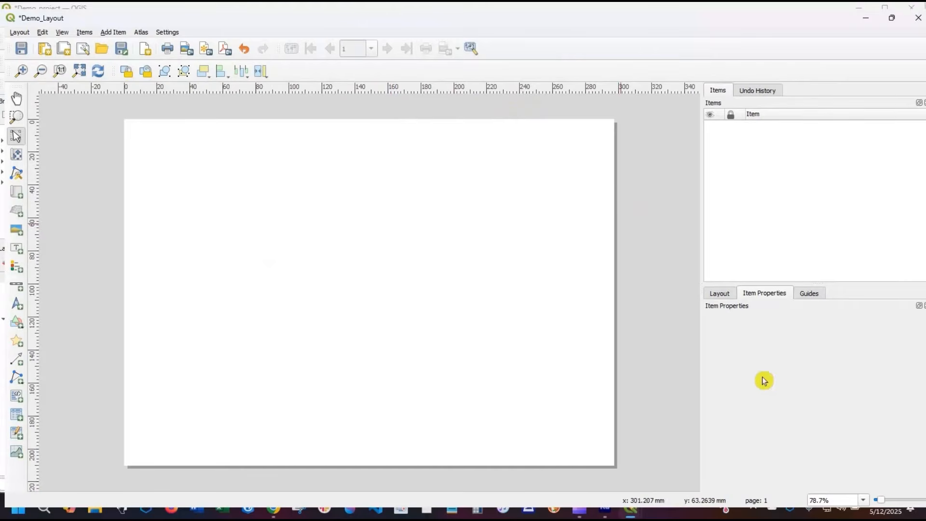
- Open the page's properties, try the B6 page size, and return the size to A4
{"action": "left_click", "coordinate": [307, 272]}
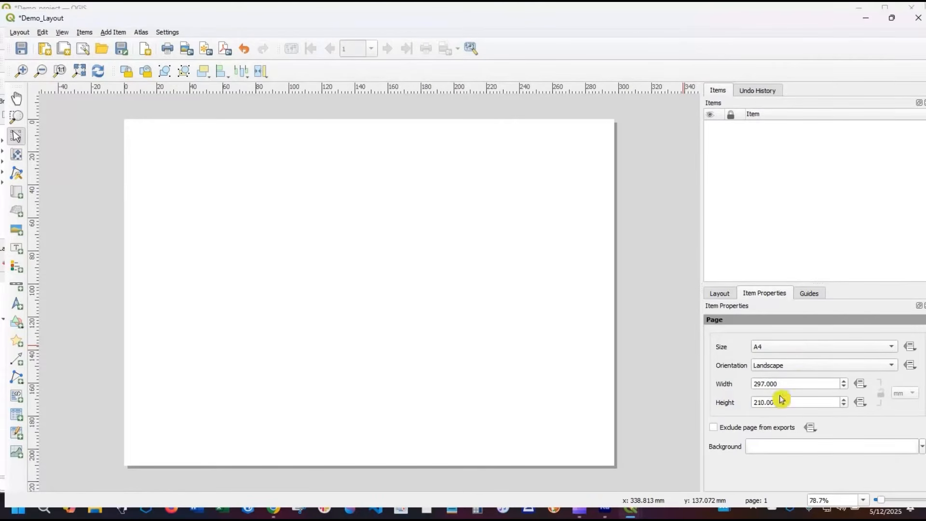
{"action": "left_click", "coordinate": [832, 347]}
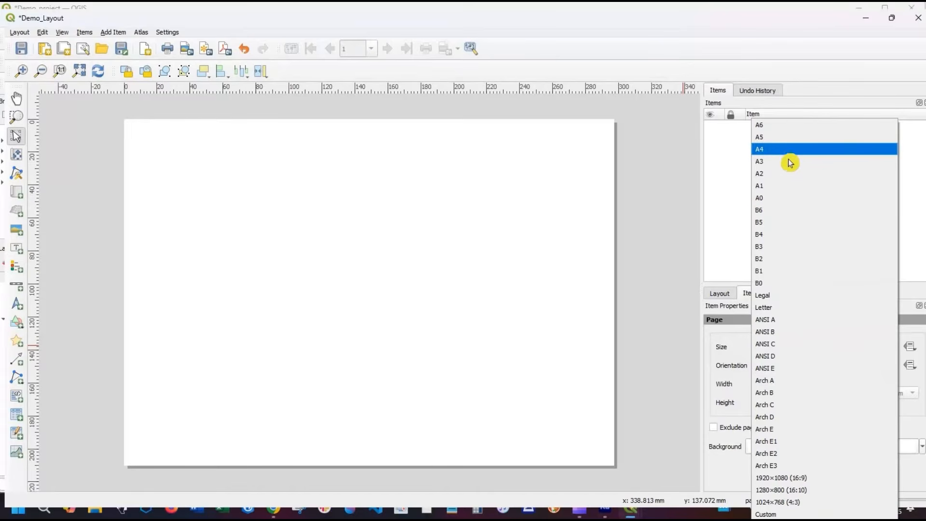
{"action": "left_click", "coordinate": [785, 214]}
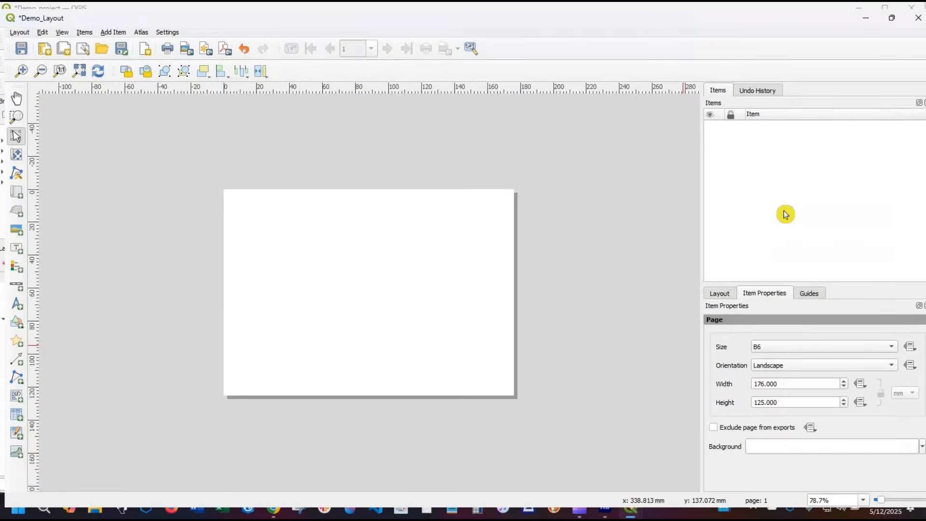
{"action": "left_click", "coordinate": [781, 351]}
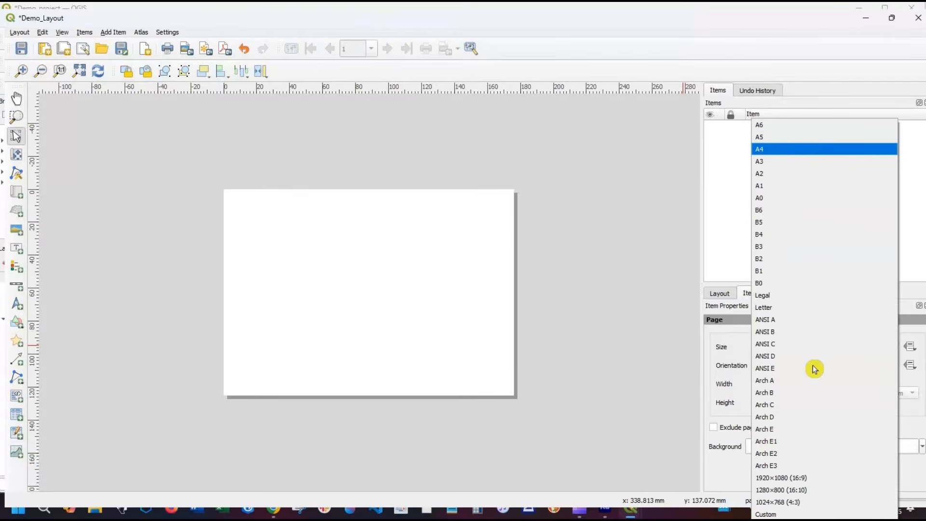
{"action": "left_click", "coordinate": [805, 149]}
- Try the portrait page orientation and return the page to landscape
{"action": "left_click", "coordinate": [809, 359]}
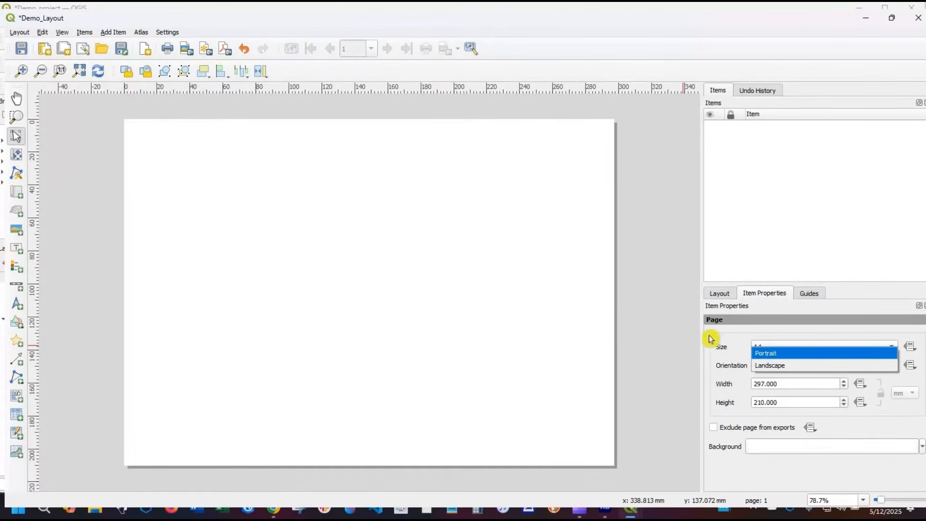
{"action": "left_click", "coordinate": [772, 347]}
{"action": "scroll", "coordinate": [581, 334], "scroll_direction": "down", "scroll_amount": 1}
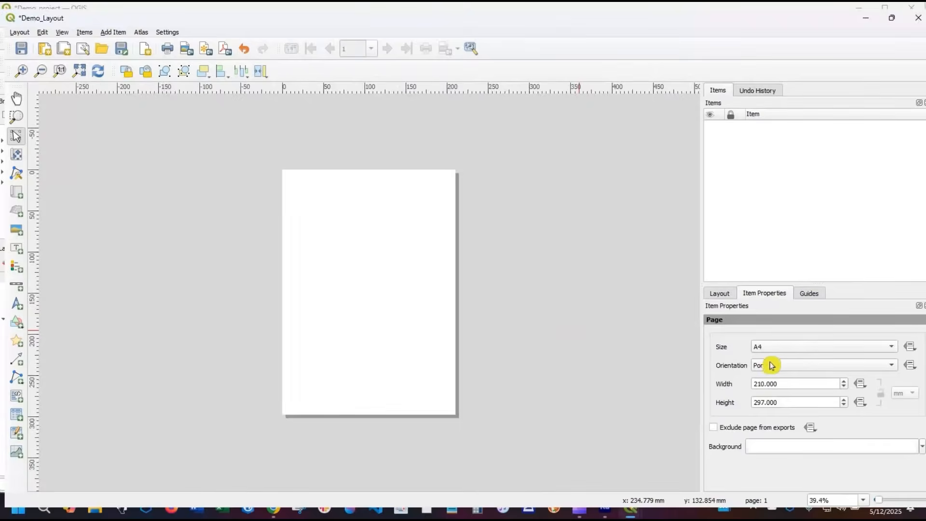
{"action": "left_click", "coordinate": [817, 364]}
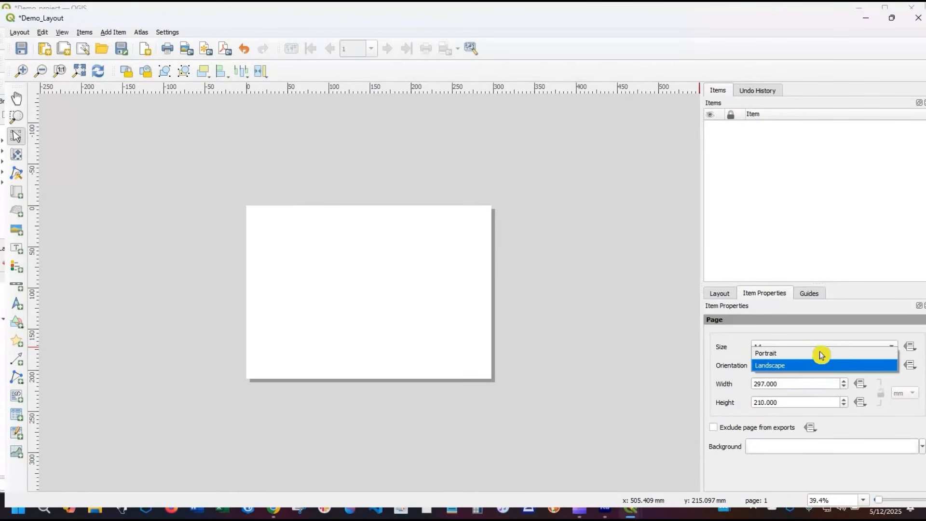
{"action": "left_click", "coordinate": [821, 353]}
- Switch the page to a custom size to change its units to inches, and set the size back to A4
{"action": "left_click", "coordinate": [822, 352]}
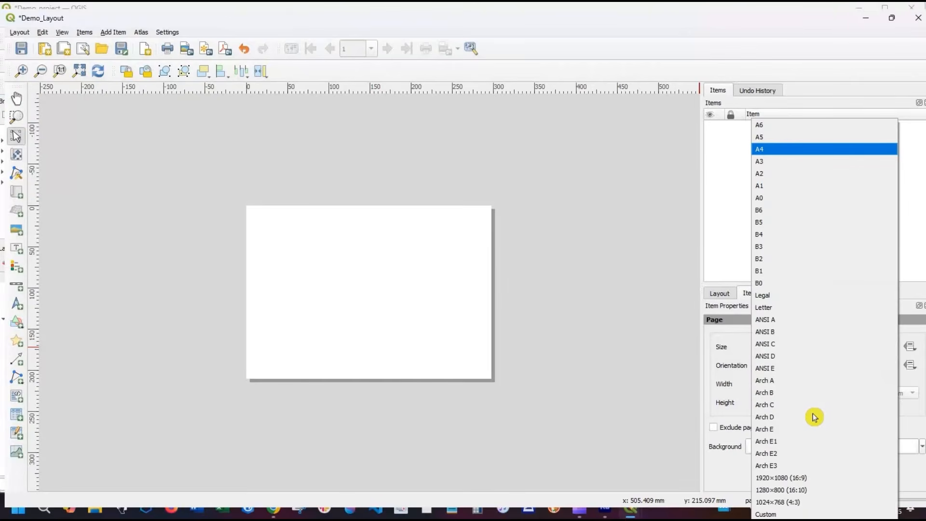
{"action": "left_click", "coordinate": [795, 514]}
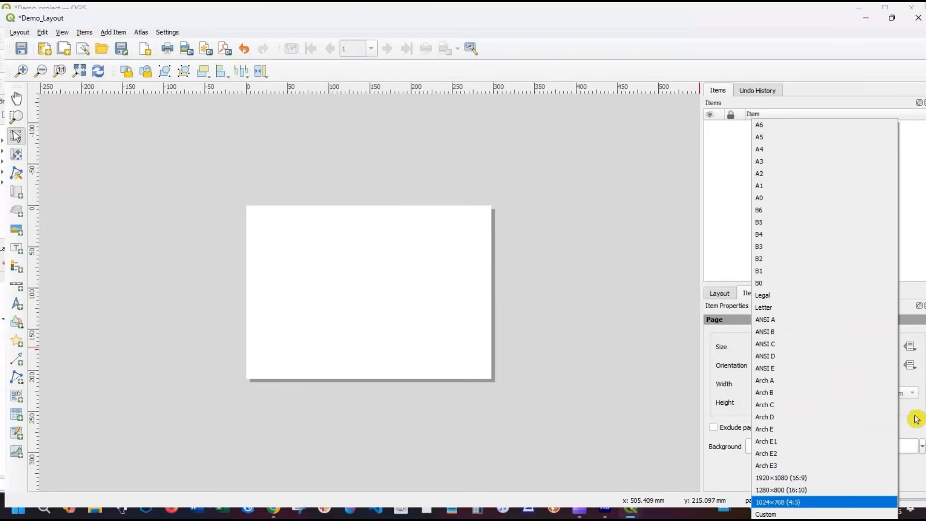
{"action": "left_click", "coordinate": [911, 400]}
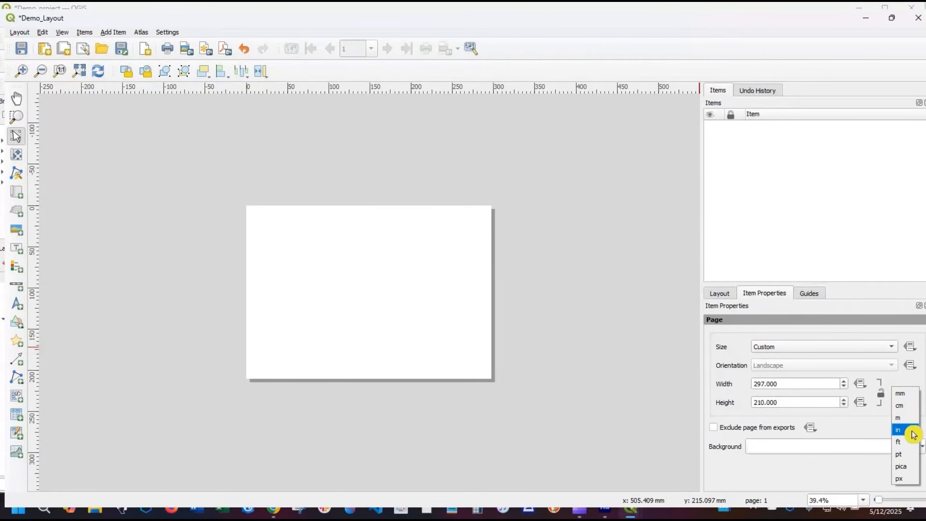
{"action": "left_click", "coordinate": [911, 430]}
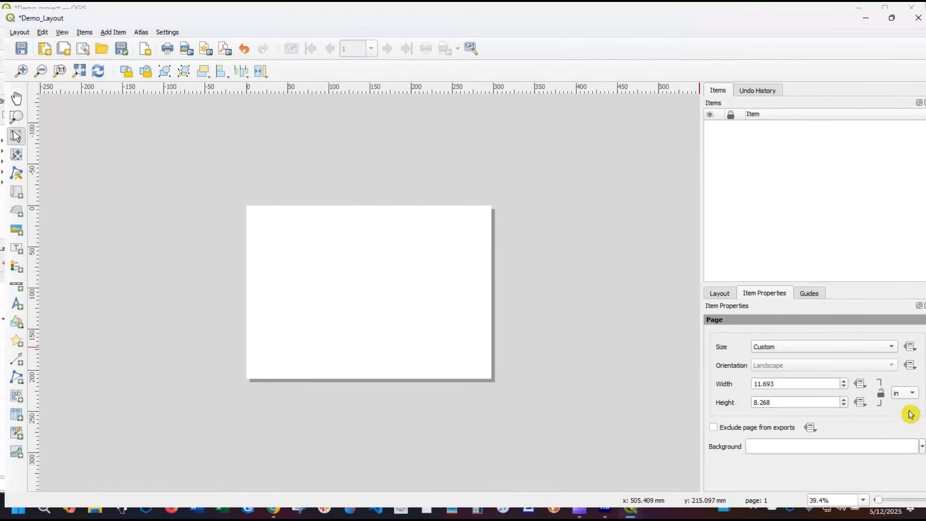
{"action": "left_click", "coordinate": [911, 396]}
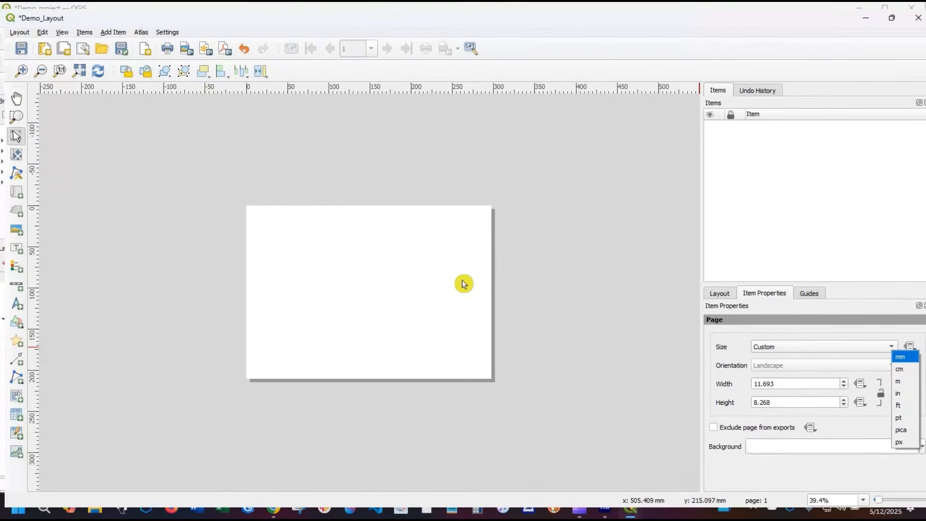
{"action": "left_click", "coordinate": [831, 347]}
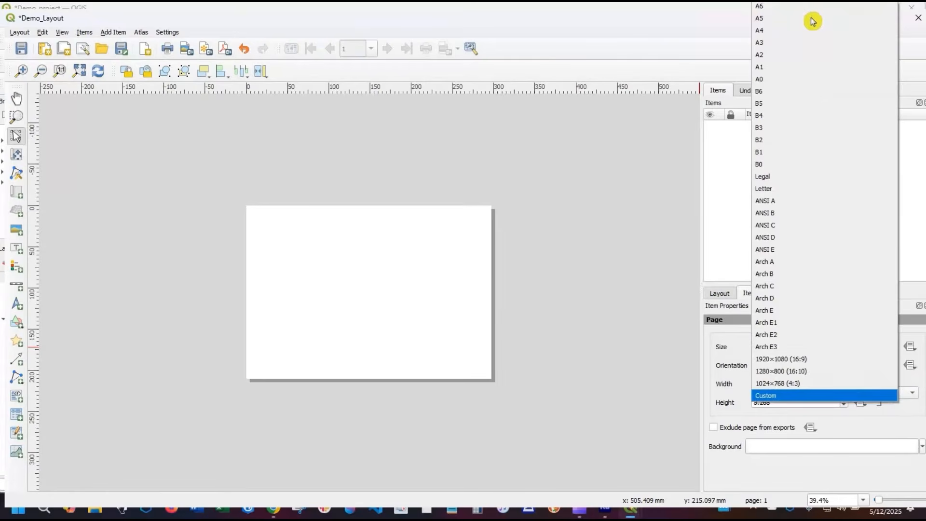
{"action": "left_click", "coordinate": [772, 30]}
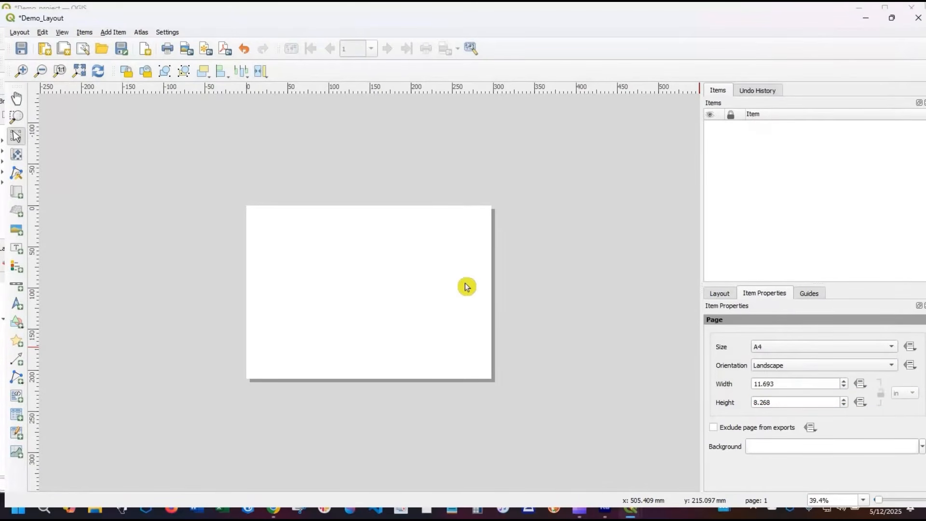
{"action": "scroll", "coordinate": [465, 283], "scroll_direction": "up", "scroll_amount": 1}
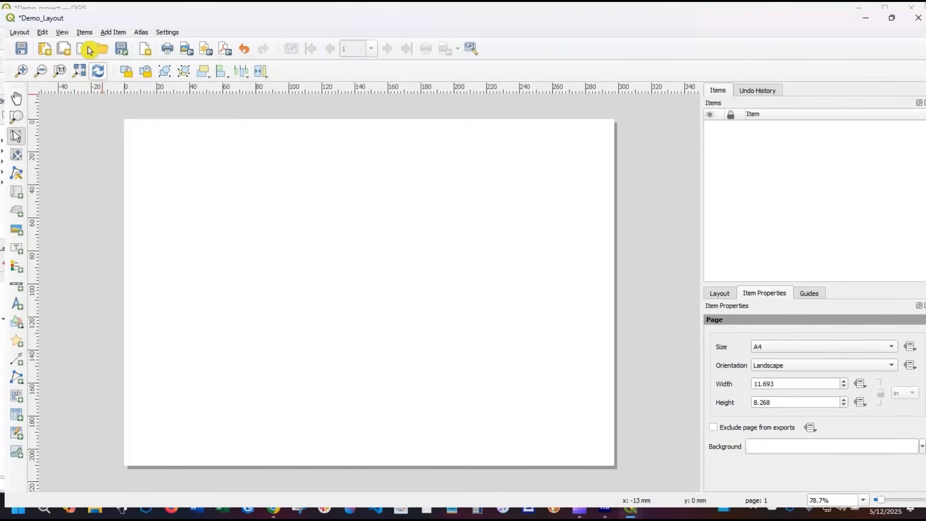
- Add a map item that covers the whole A4 page from corner to corner
{"action": "left_click", "coordinate": [109, 33]}
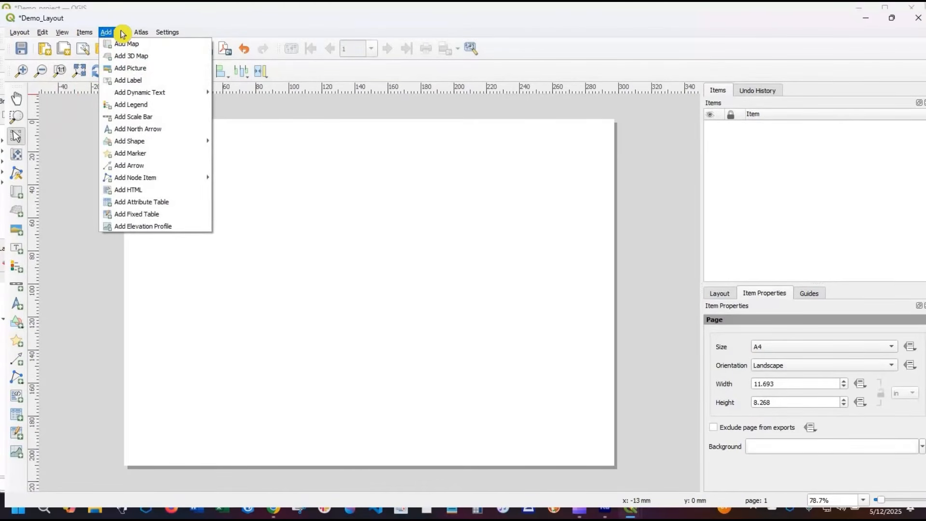
{"action": "left_click", "coordinate": [186, 47]}
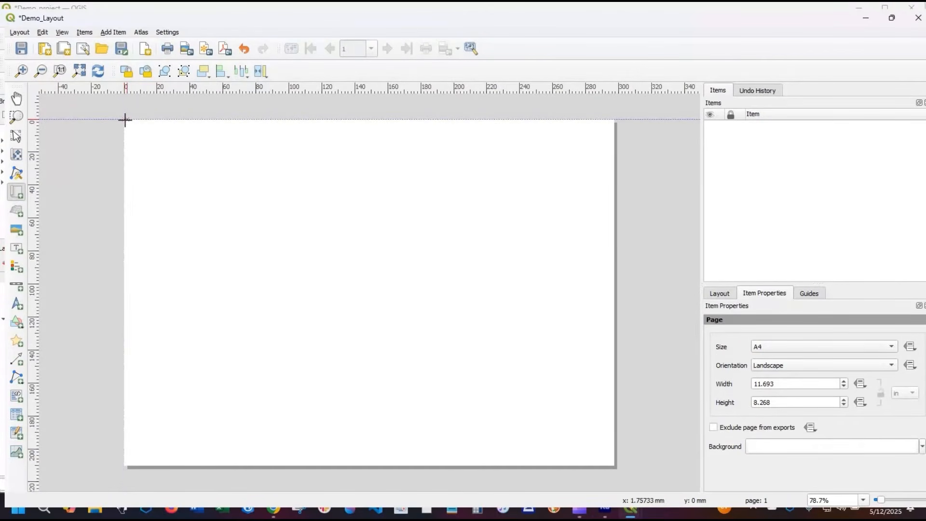
{"action": "left_click_drag", "start_coordinate": [125, 119], "coordinate": [481, 405]}
{"action": "left_click_drag", "start_coordinate": [611, 467], "coordinate": [614, 466]}
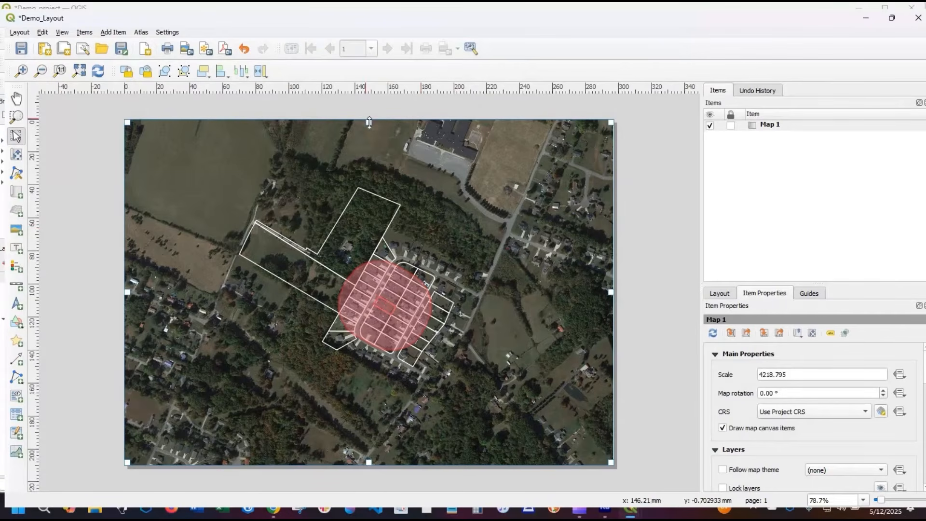
- Shorten the map item to about 173 mm tall, keeping it at the page's upper edge with a blank strip below
{"action": "left_click_drag", "start_coordinate": [368, 160], "coordinate": [373, 187]}
{"action": "left_click_drag", "start_coordinate": [380, 137], "coordinate": [378, 123]}
{"action": "left_click_drag", "start_coordinate": [378, 418], "coordinate": [378, 404]}
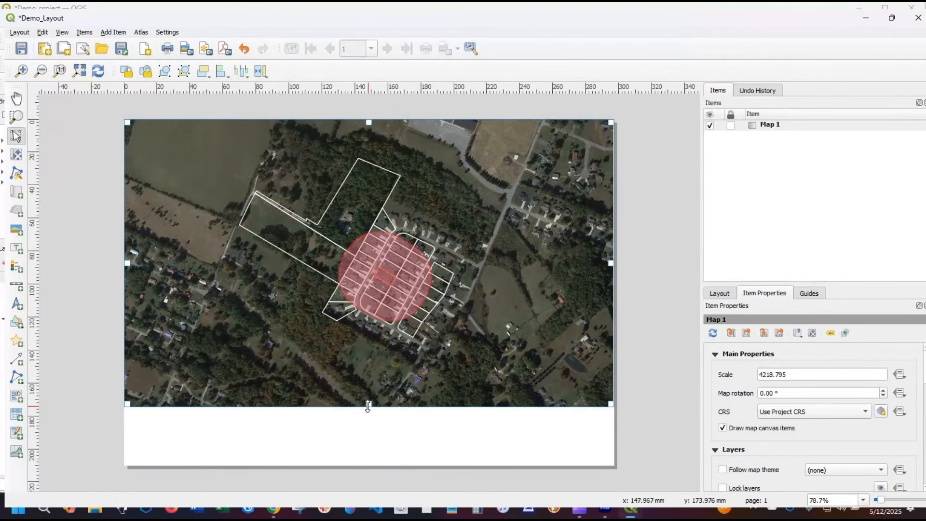
{"action": "left_click_drag", "start_coordinate": [368, 406], "coordinate": [368, 403]}
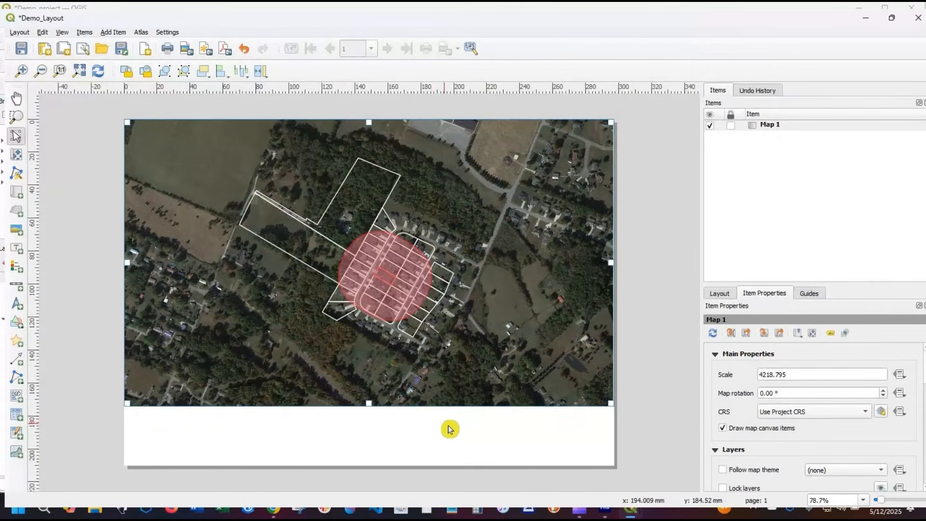
{"action": "left_click", "coordinate": [241, 429]}
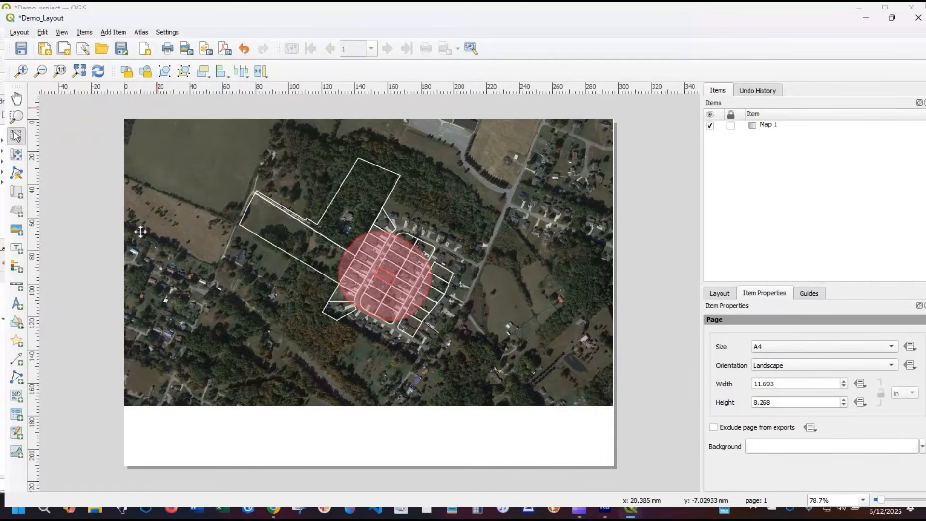
- Add a label at the left of the blank strip below the map, reading "Parcel Buffer Map" with "300'" on a second line
{"action": "left_click", "coordinate": [19, 250]}
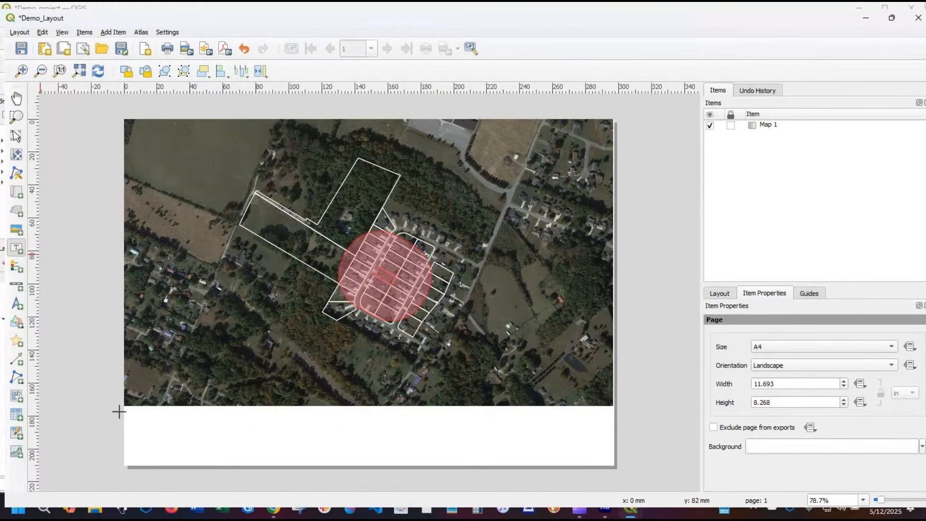
{"action": "left_click_drag", "start_coordinate": [129, 408], "coordinate": [308, 468]}
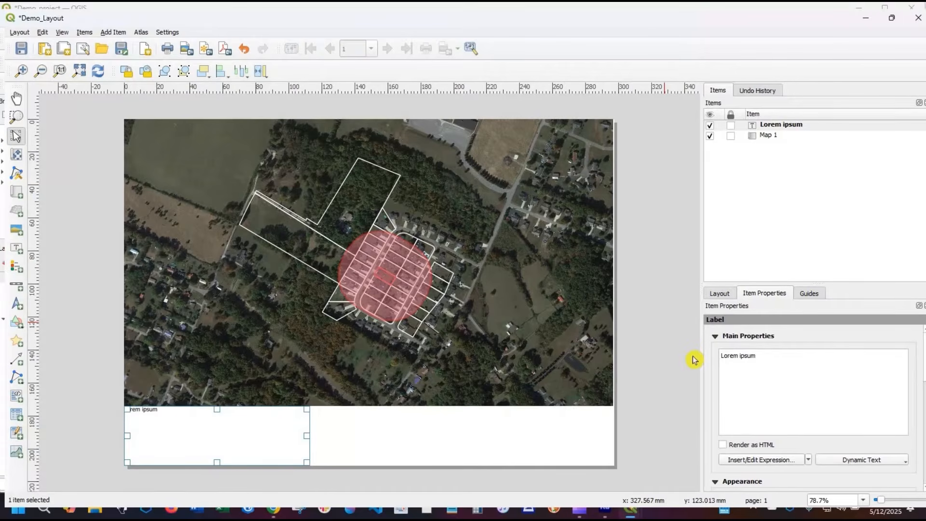
{"action": "key", "text": "ctrl+a"}
{"action": "type", "text": "P"}
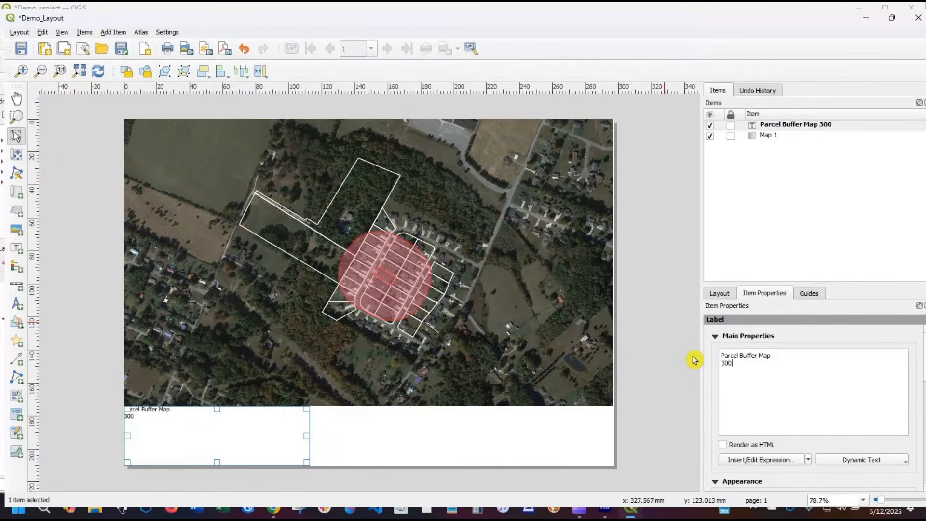
{"action": "type", "text": "'"}
- Set the horizontal alignment of the Parcel Buffer Map 300' label to Center
{"action": "left_click", "coordinate": [146, 414]}
{"action": "key", "text": "ctrl+a"}
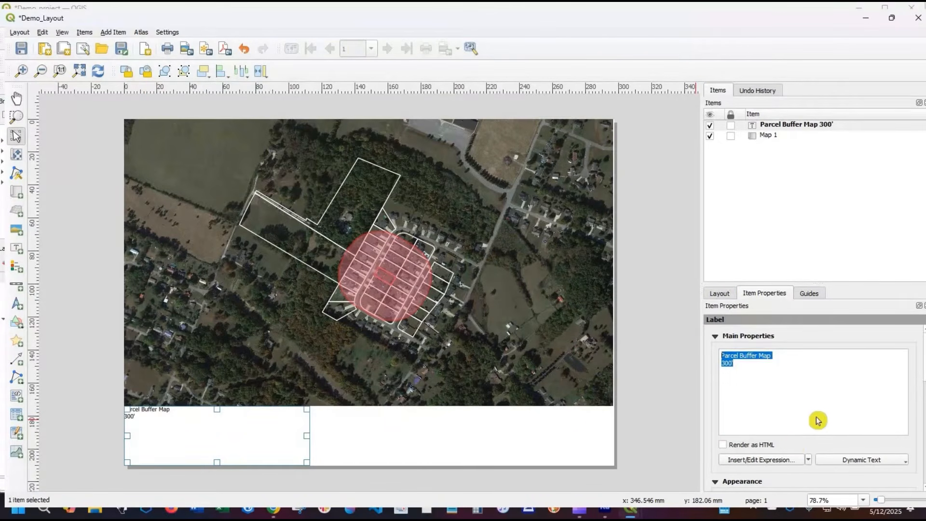
{"action": "scroll", "coordinate": [808, 426], "scroll_direction": "down", "scroll_amount": 2}
{"action": "scroll", "coordinate": [808, 427], "scroll_direction": "down", "scroll_amount": 1}
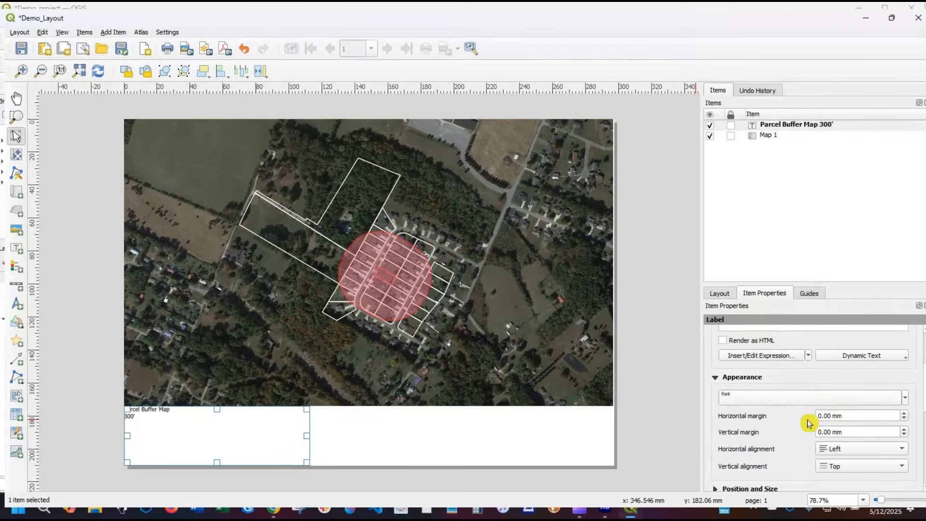
{"action": "scroll", "coordinate": [789, 431], "scroll_direction": "down", "scroll_amount": 1}
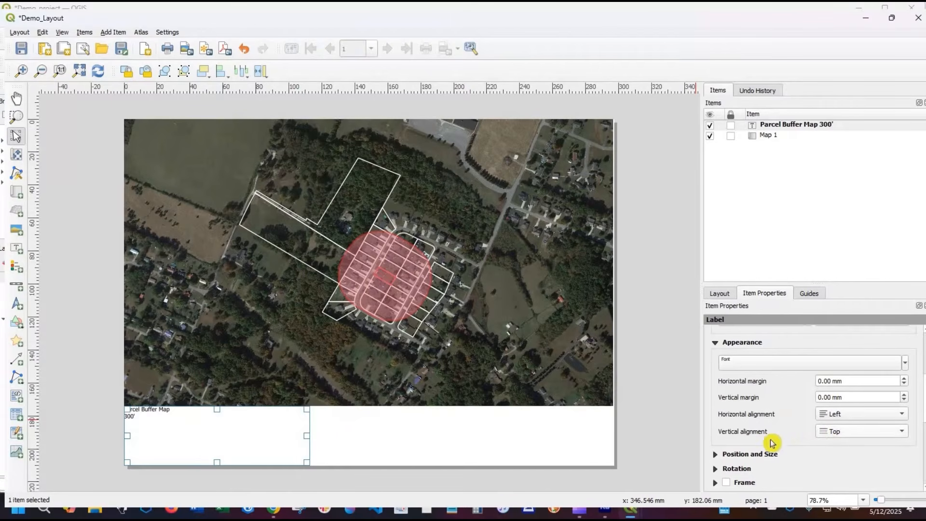
{"action": "left_click", "coordinate": [857, 415]}
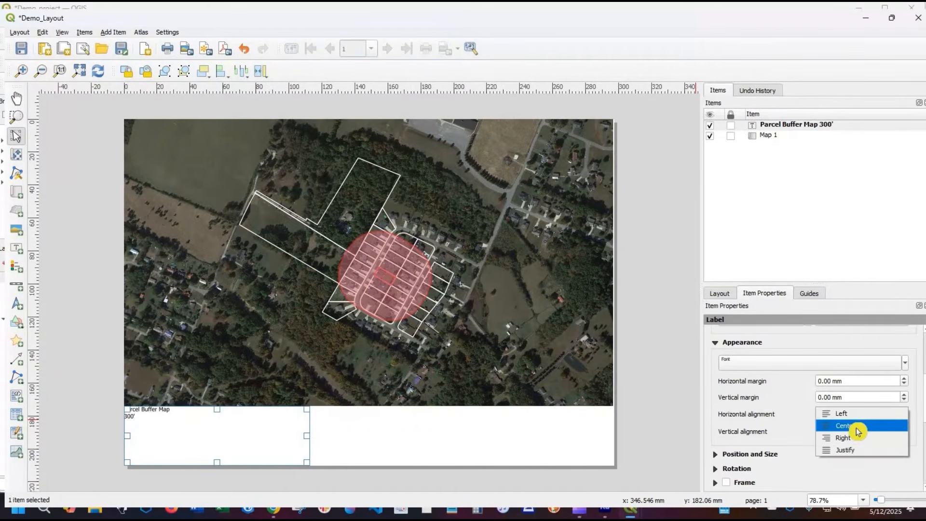
{"action": "left_click", "coordinate": [858, 427]}
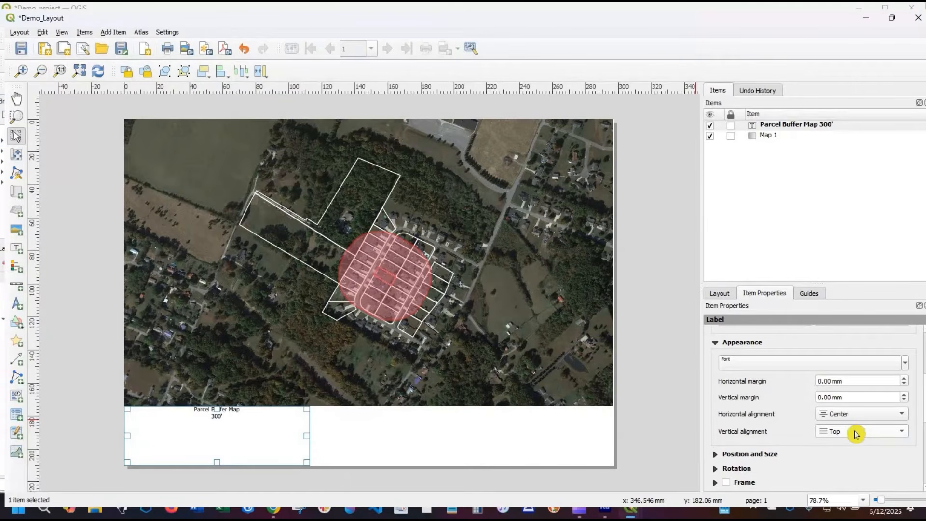
- Set the Parcel Buffer Map 300' label's font to Franklin Gothic Demi at a size of 22 points
{"action": "scroll", "coordinate": [780, 435], "scroll_direction": "up", "scroll_amount": 1}
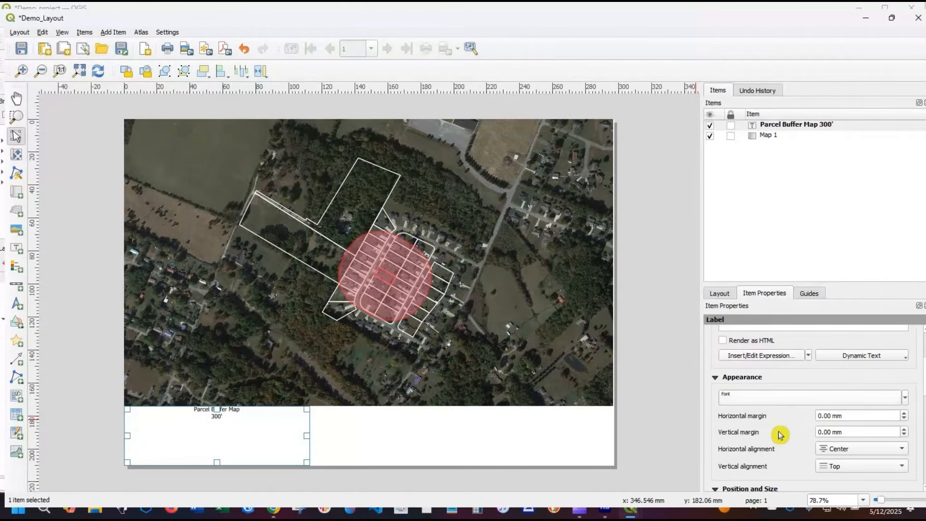
{"action": "scroll", "coordinate": [778, 410], "scroll_direction": "down", "scroll_amount": 3}
{"action": "scroll", "coordinate": [759, 376], "scroll_direction": "up", "scroll_amount": 3}
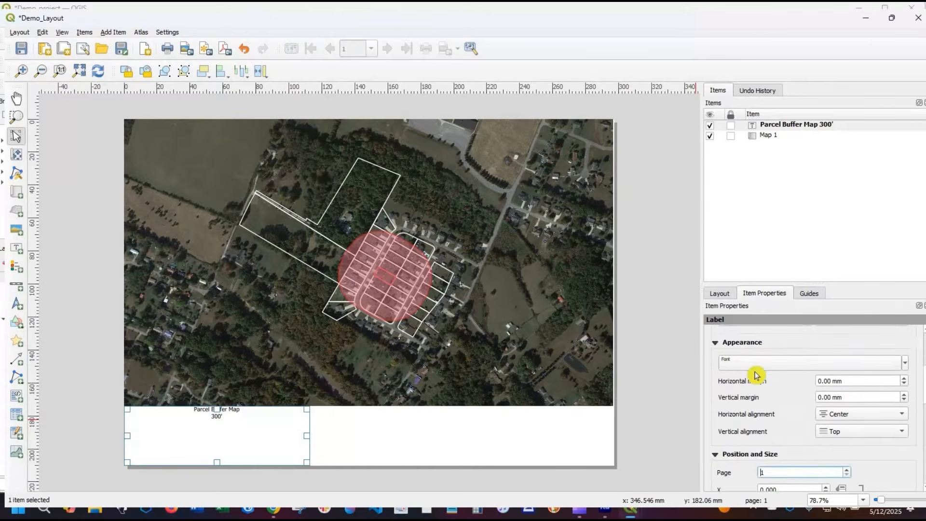
{"action": "left_click", "coordinate": [732, 397]}
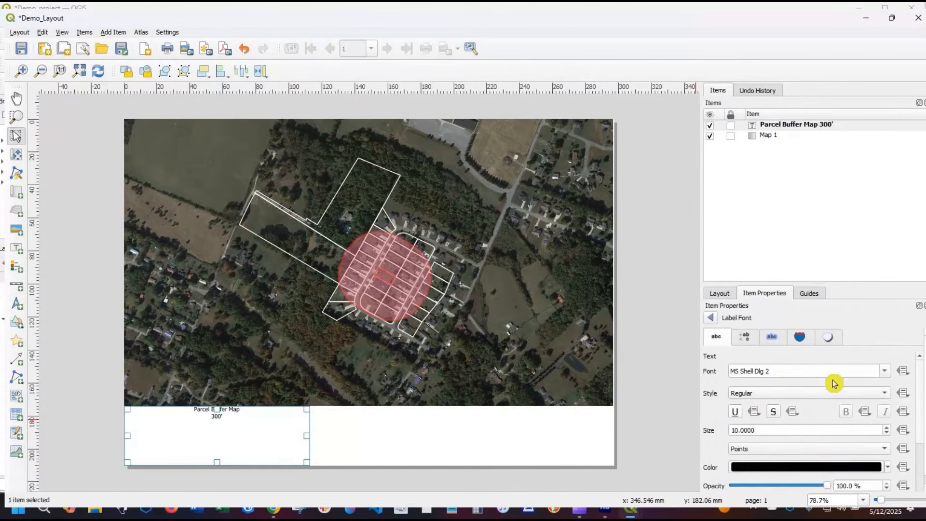
{"action": "left_click", "coordinate": [887, 372]}
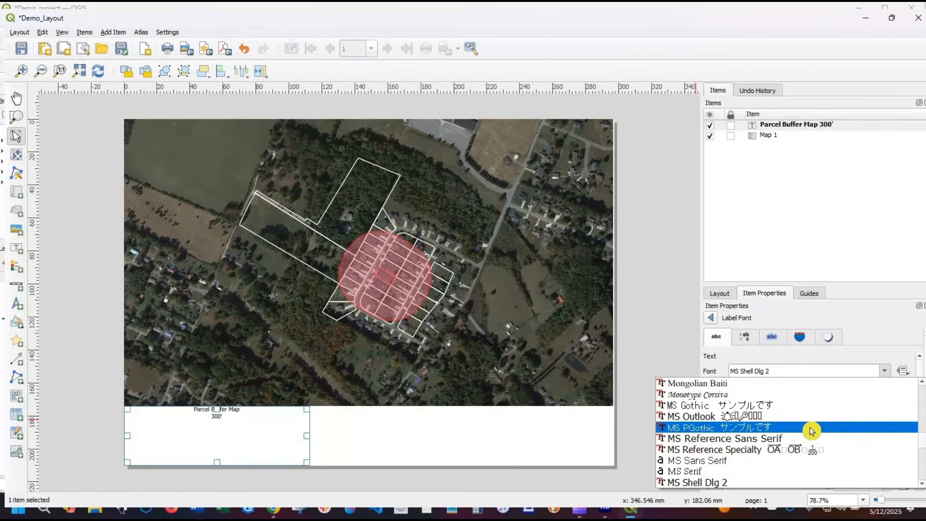
{"action": "scroll", "coordinate": [812, 431], "scroll_direction": "up", "scroll_amount": 10}
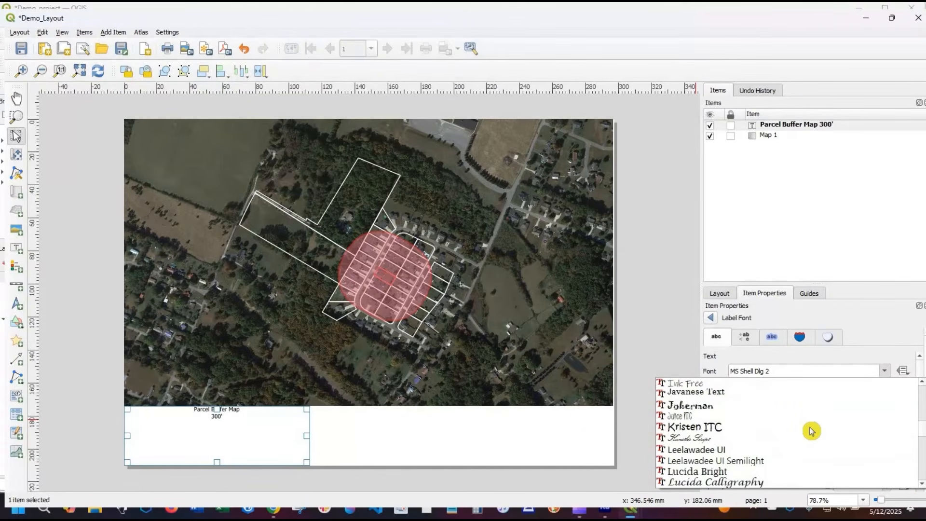
{"action": "scroll", "coordinate": [812, 430], "scroll_direction": "up", "scroll_amount": 12}
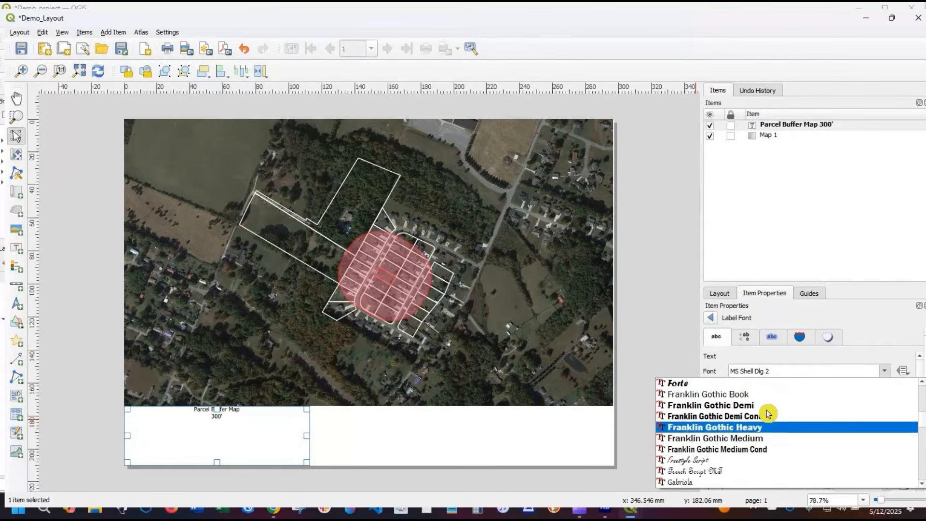
{"action": "left_click", "coordinate": [766, 409]}
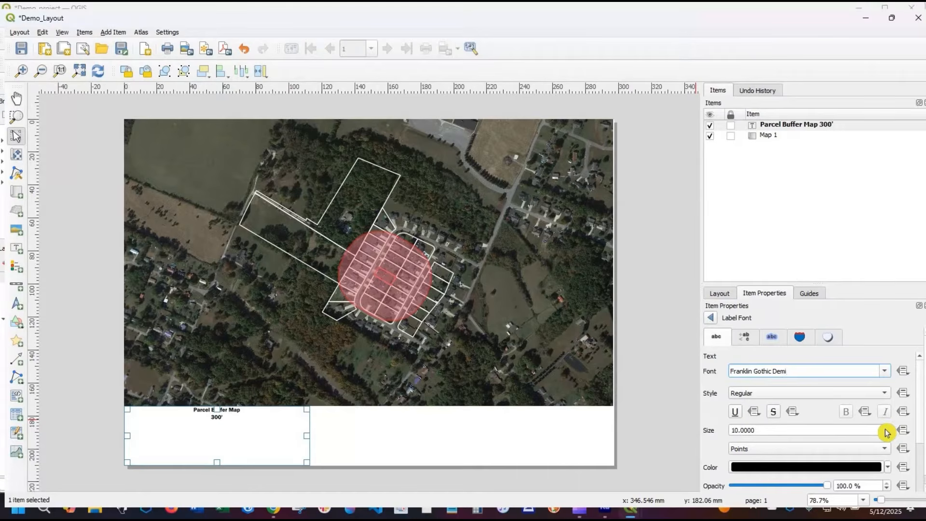
{"action": "scroll", "coordinate": [887, 432], "scroll_direction": "up", "scroll_amount": 10}
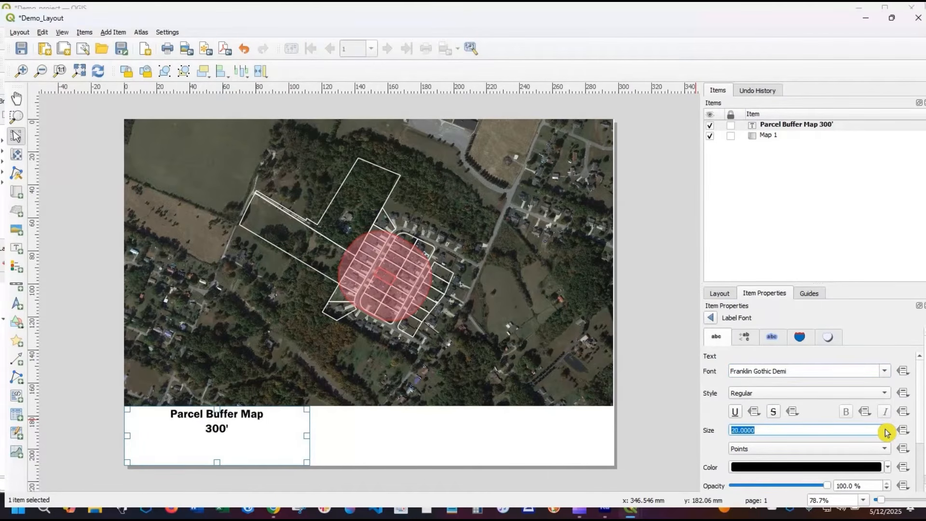
{"action": "scroll", "coordinate": [888, 432], "scroll_direction": "up", "scroll_amount": 2}
{"action": "scroll", "coordinate": [819, 419], "scroll_direction": "down", "scroll_amount": 2}
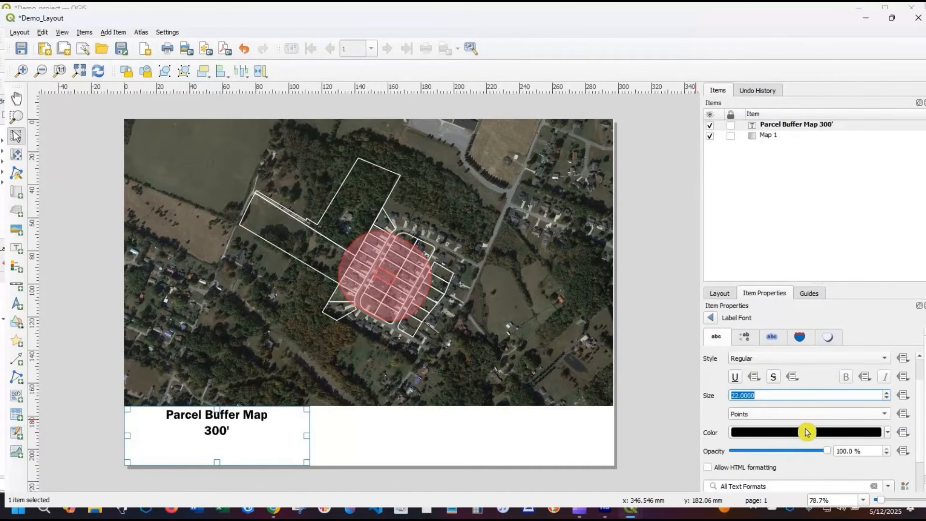
{"action": "left_click", "coordinate": [889, 432]}
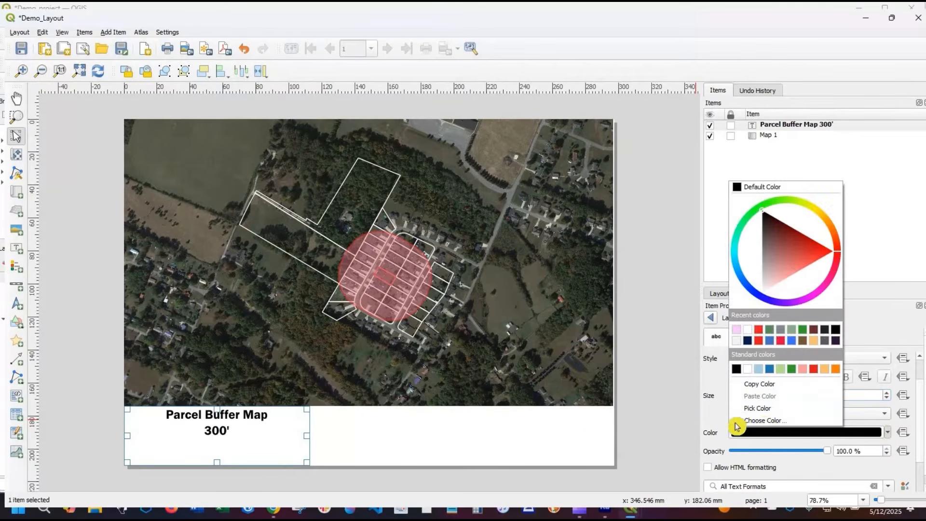
{"action": "left_click", "coordinate": [717, 414]}
{"action": "scroll", "coordinate": [779, 397], "scroll_direction": "down", "scroll_amount": 3}
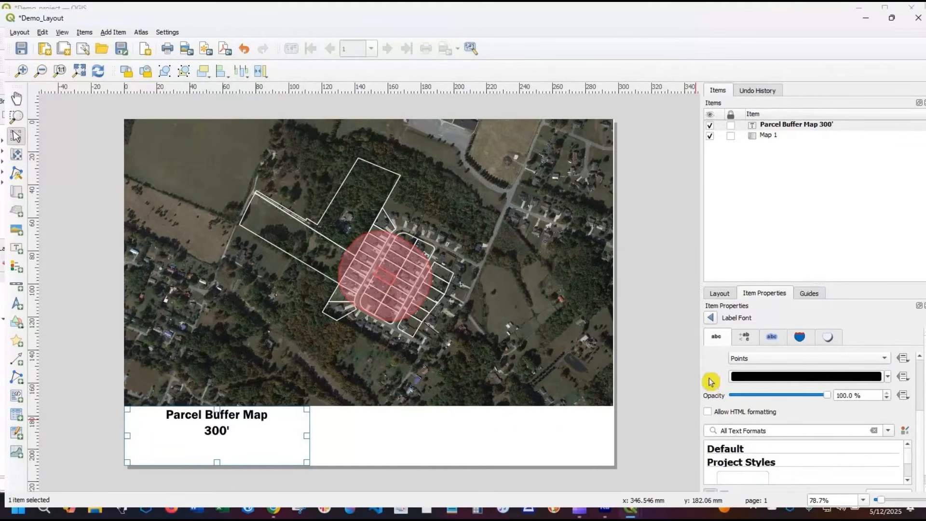
{"action": "scroll", "coordinate": [710, 384], "scroll_direction": "down", "scroll_amount": 1}
{"action": "scroll", "coordinate": [710, 383], "scroll_direction": "up", "scroll_amount": 4}
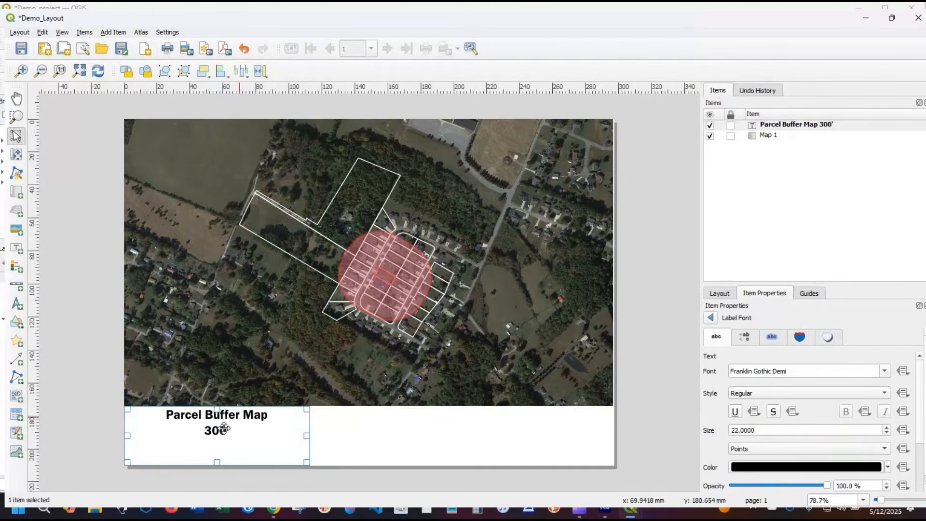
- Narrow the title label to about 94 mm and fit it into the lower-left corner of the page, directly beneath the map
{"action": "left_click_drag", "start_coordinate": [242, 419], "coordinate": [220, 426]}
{"action": "left_click_drag", "start_coordinate": [100, 440], "coordinate": [127, 440]}
{"action": "left_click_drag", "start_coordinate": [205, 414], "coordinate": [204, 411]}
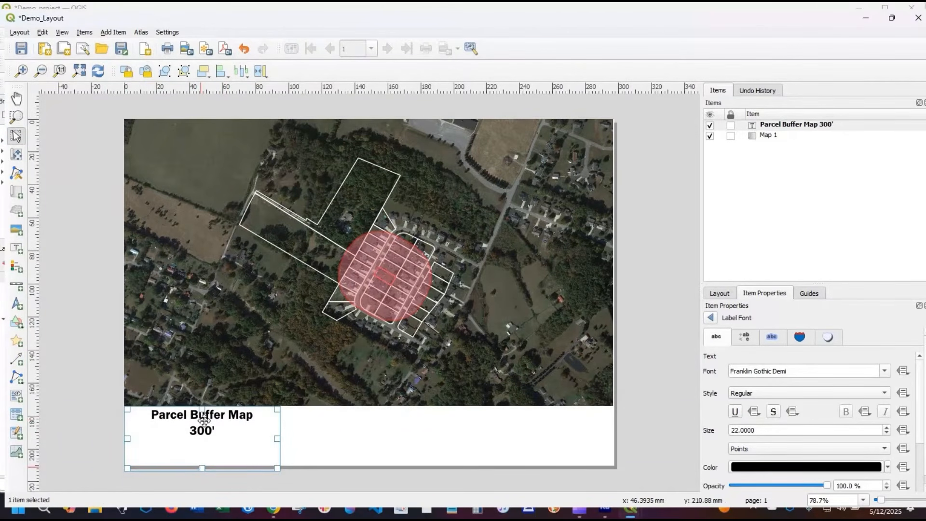
{"action": "left_click_drag", "start_coordinate": [201, 467], "coordinate": [201, 462]}
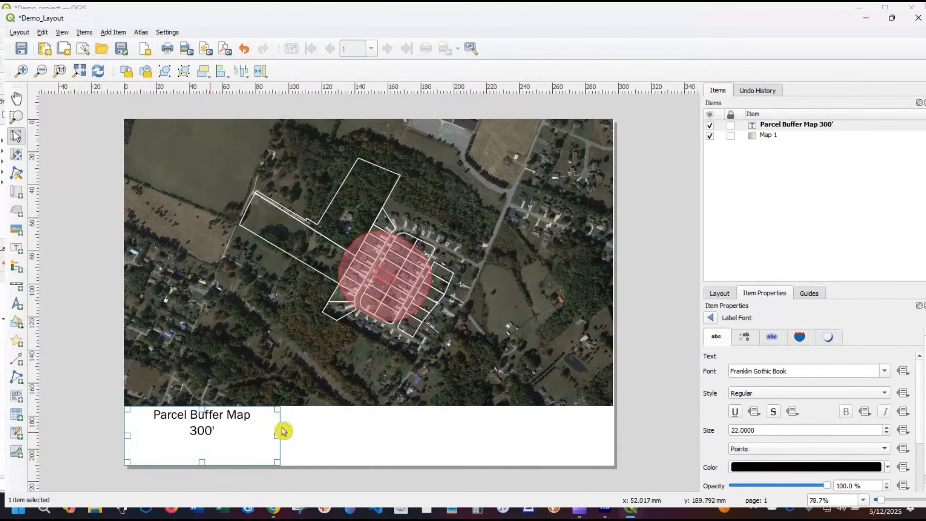
- Reduce the title label's line height for multiple lines to 81 percent
{"action": "left_click", "coordinate": [744, 337]}
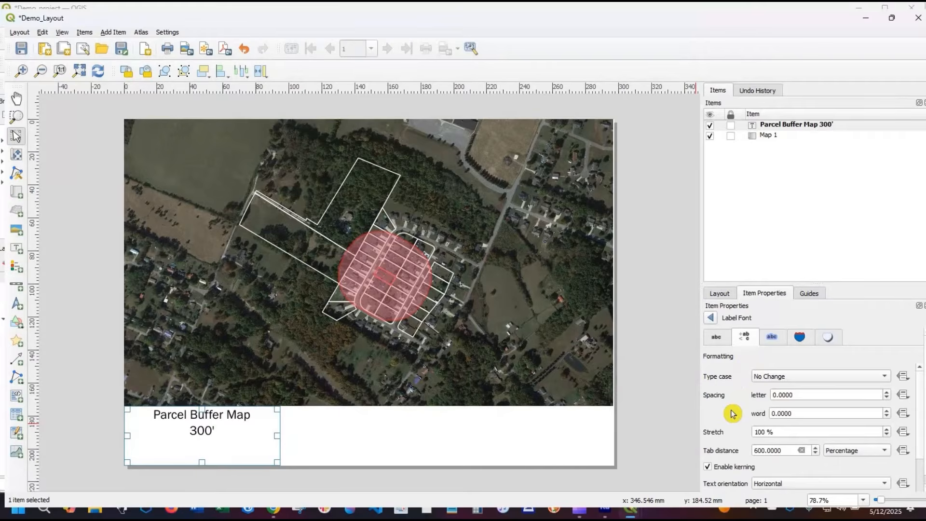
{"action": "scroll", "coordinate": [731, 414], "scroll_direction": "down", "scroll_amount": 1}
{"action": "scroll", "coordinate": [731, 413], "scroll_direction": "up", "scroll_amount": 1}
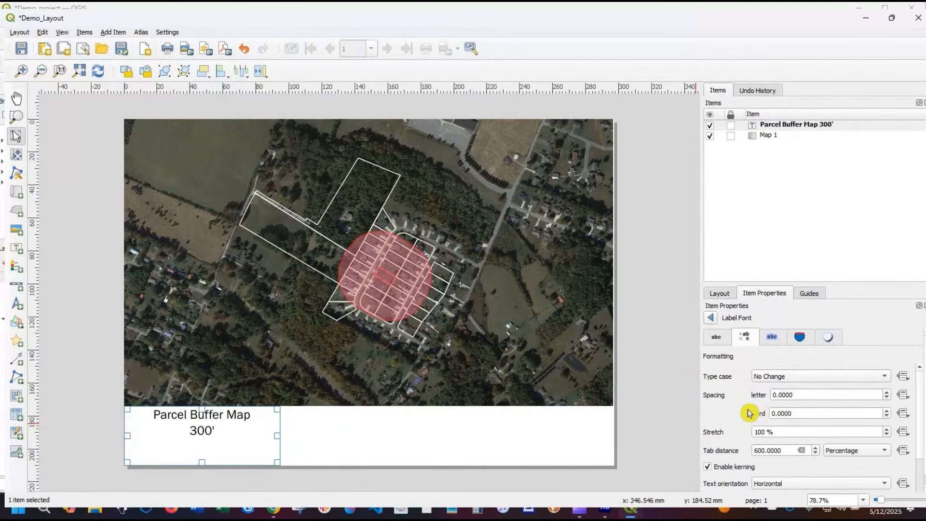
{"action": "scroll", "coordinate": [749, 413], "scroll_direction": "down", "scroll_amount": 1}
{"action": "scroll", "coordinate": [749, 413], "scroll_direction": "down", "scroll_amount": 1}
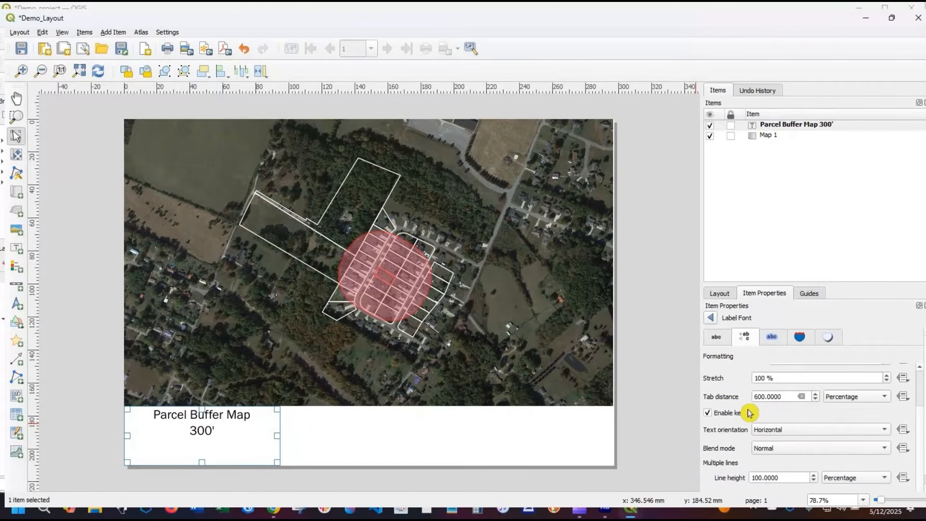
{"action": "scroll", "coordinate": [753, 463], "scroll_direction": "down", "scroll_amount": 1}
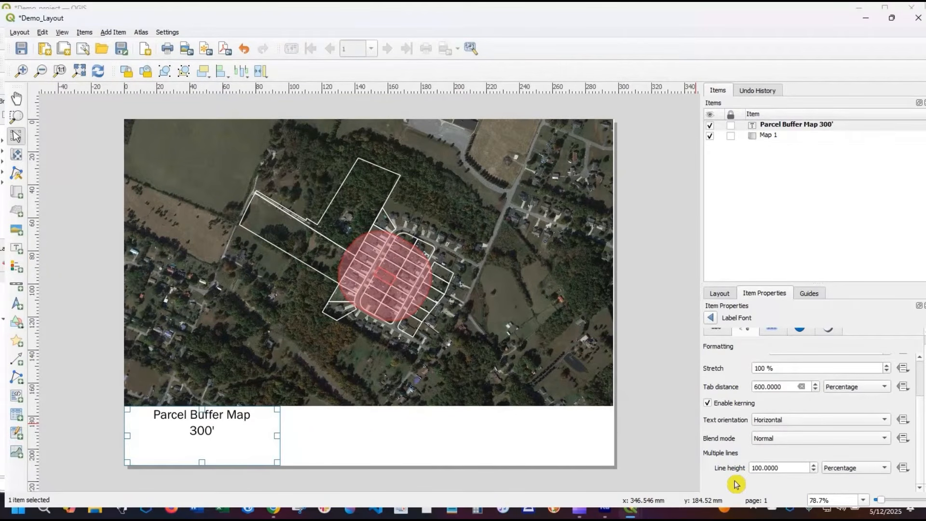
{"action": "left_click", "coordinate": [815, 471]}
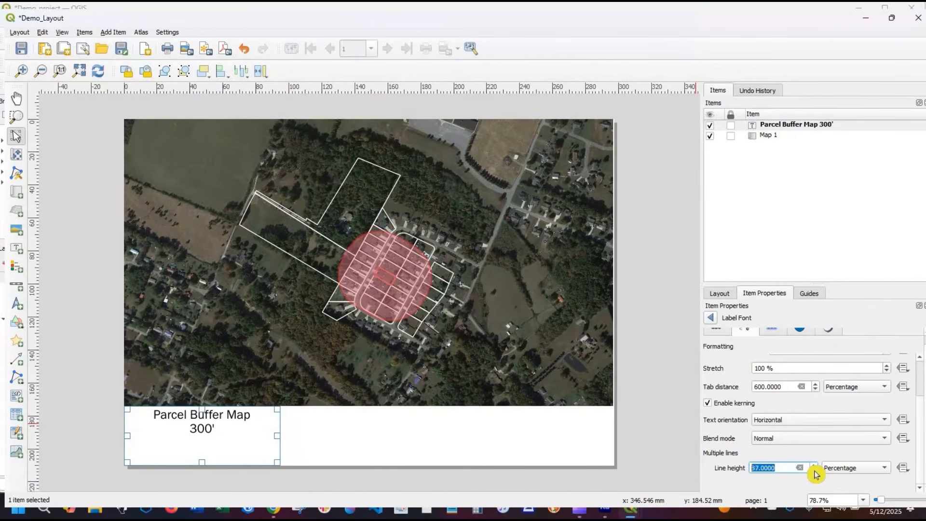
{"action": "left_click", "coordinate": [814, 471]}
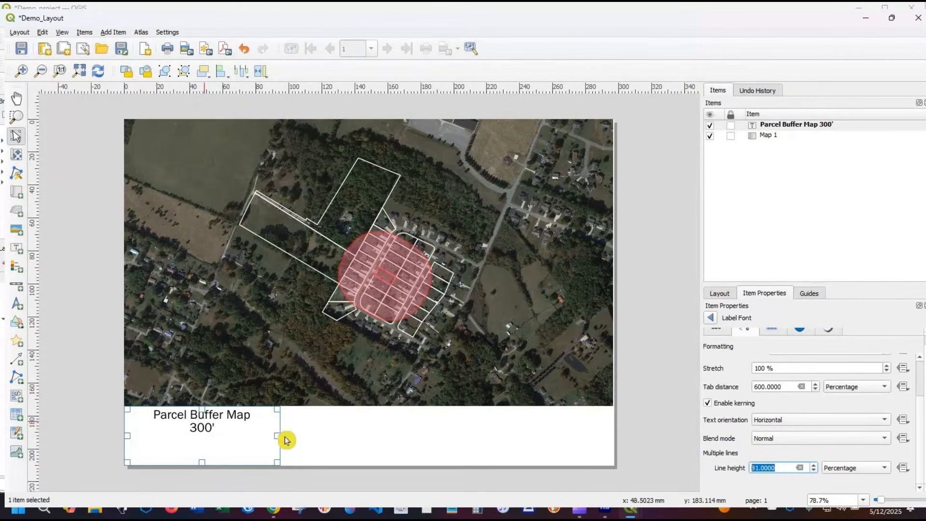
- Stretch the title label to about 52 mm tall, past the page's lower edge, and shift it slightly down and left
{"action": "left_click", "coordinate": [311, 440]}
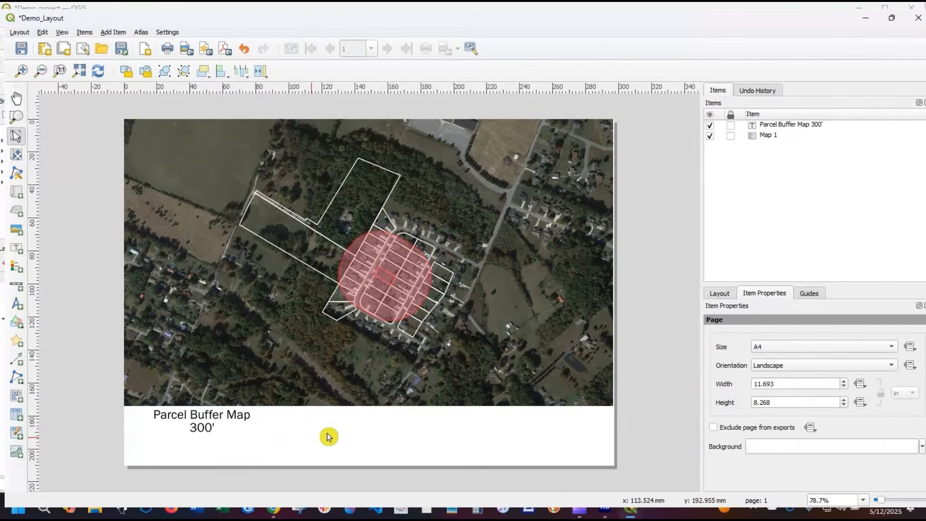
{"action": "left_click", "coordinate": [217, 434]}
{"action": "left_click_drag", "start_coordinate": [206, 464], "coordinate": [205, 492]}
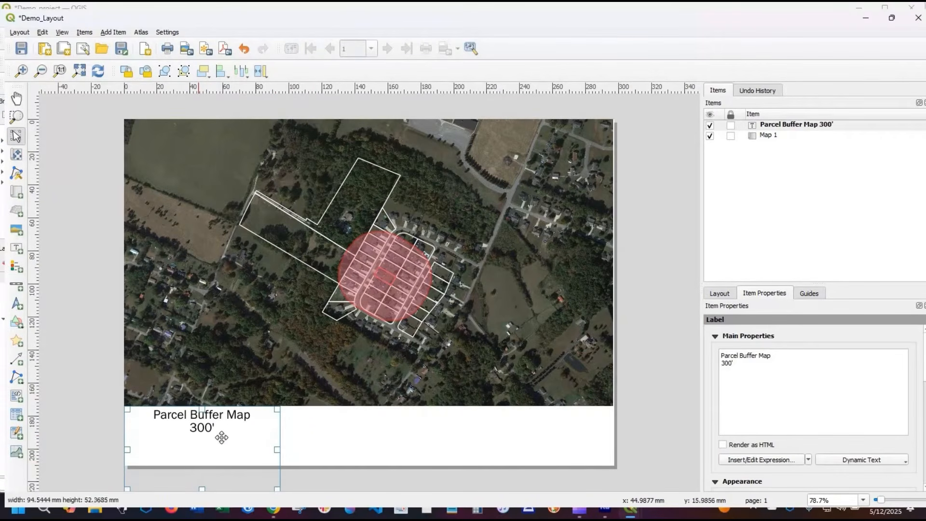
{"action": "mouse_move", "coordinate": [222, 435]}
{"action": "left_mouse_down"}
{"action": "mouse_move", "coordinate": [221, 443]}
{"action": "mouse_move", "coordinate": [214, 432]}
{"action": "left_mouse_up"}
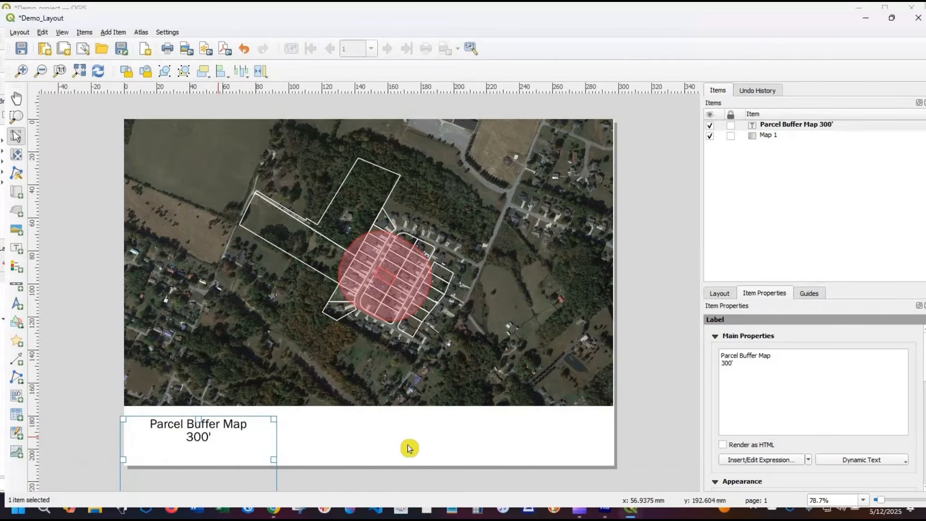
{"action": "left_click", "coordinate": [174, 410]}
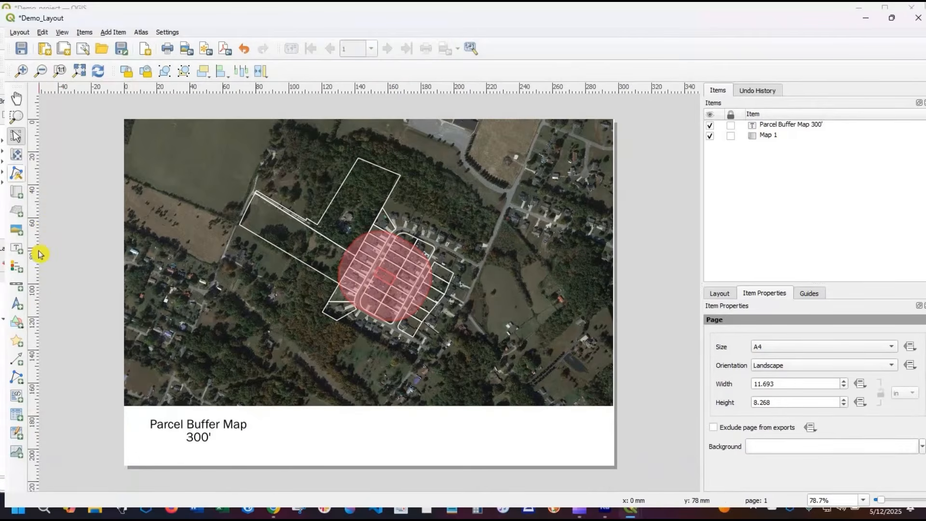
- Add a legend at the right end of the blank strip below the map and shift it slightly up and left
{"action": "left_click", "coordinate": [15, 267]}
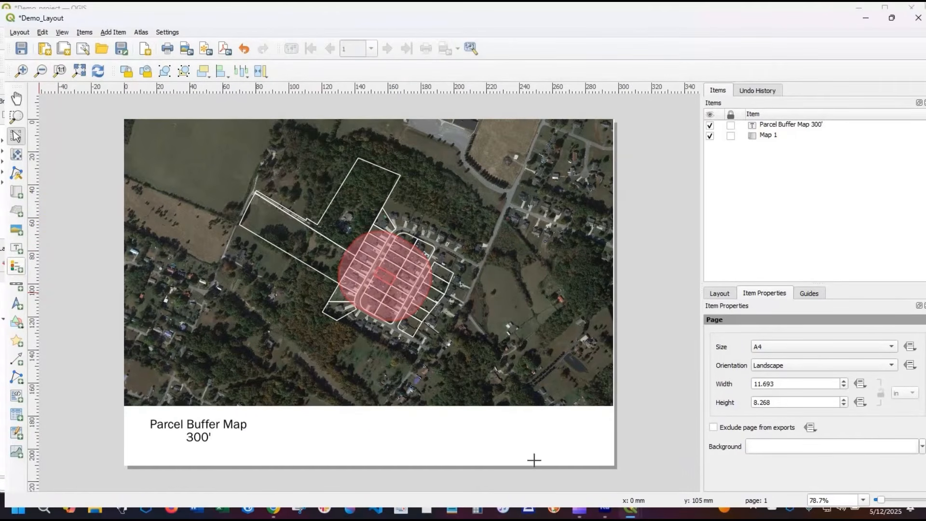
{"action": "left_click_drag", "start_coordinate": [497, 411], "coordinate": [608, 459]}
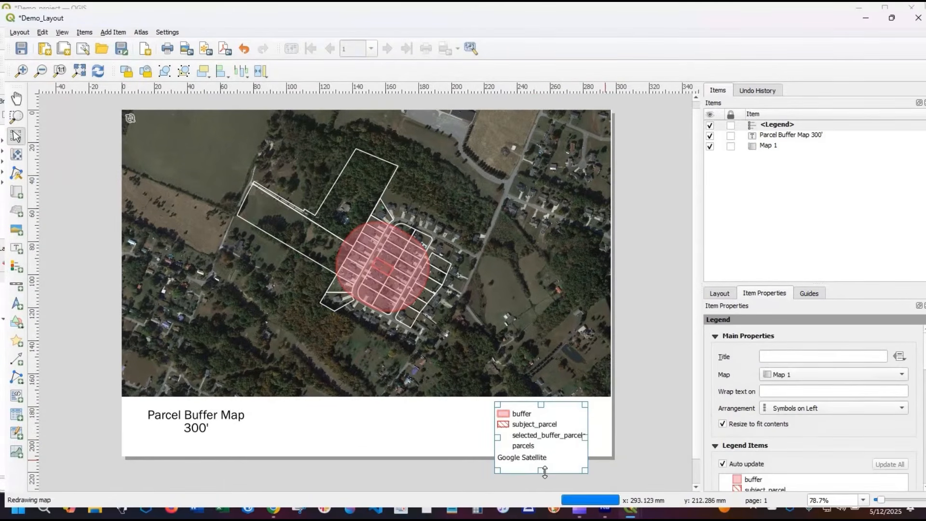
{"action": "left_click_drag", "start_coordinate": [544, 471], "coordinate": [546, 446]}
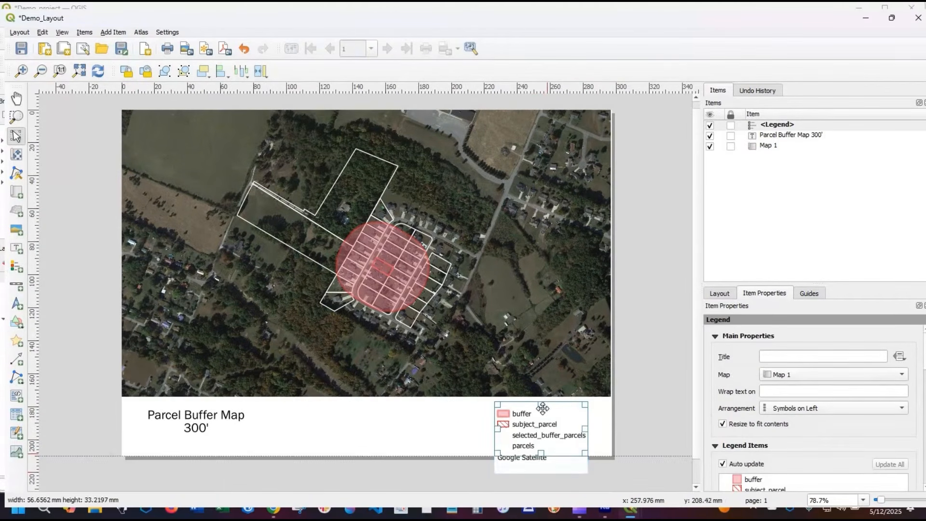
{"action": "left_click_drag", "start_coordinate": [542, 404], "coordinate": [540, 393]}
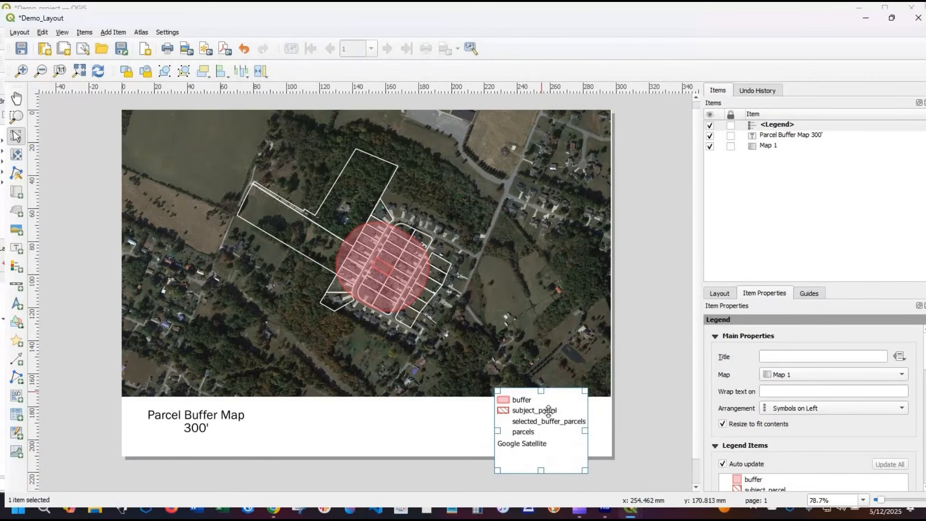
{"action": "left_click_drag", "start_coordinate": [534, 442], "coordinate": [516, 433]}
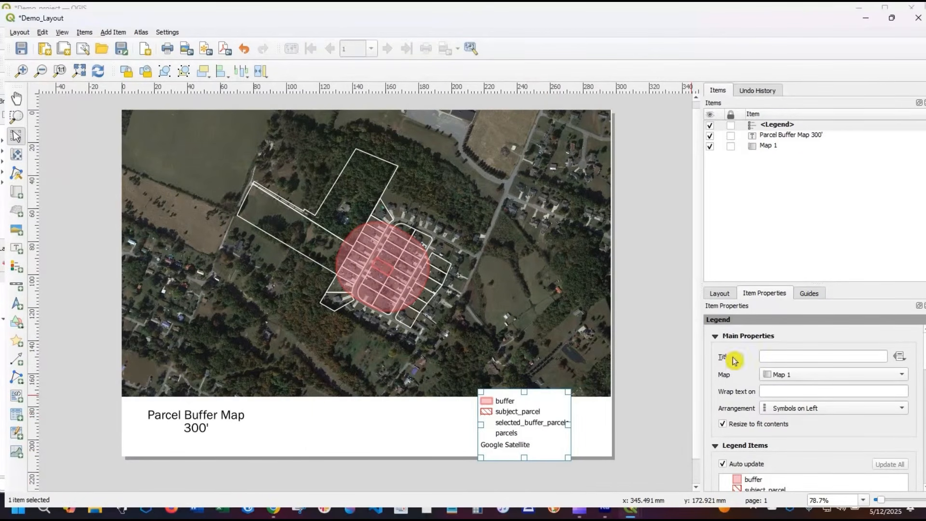
- Try the title "Legend" on the map legend and clear it again
{"action": "left_click", "coordinate": [777, 357]}
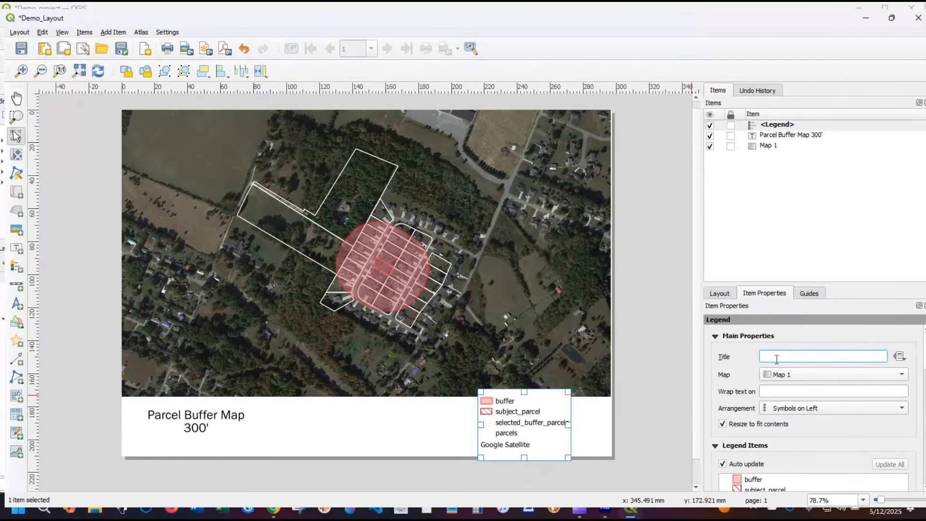
{"action": "type", "text": "Legend"}
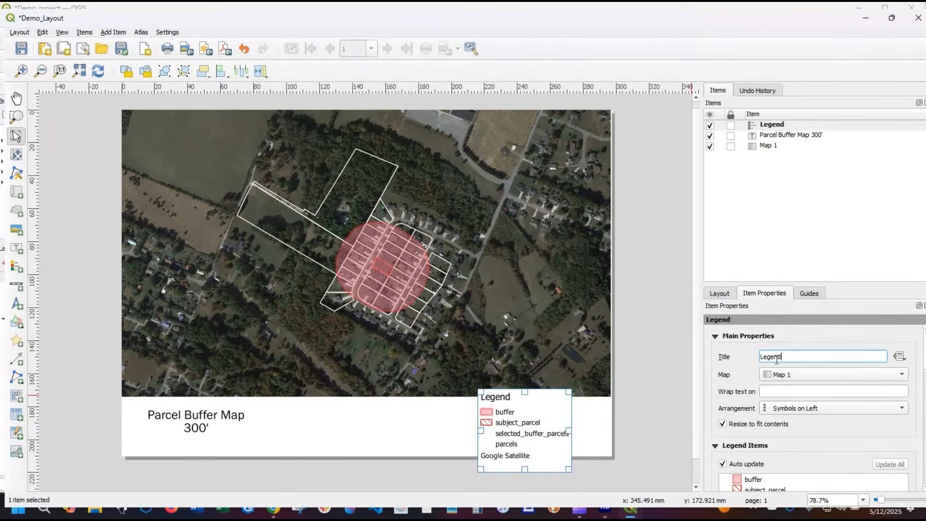
{"action": "double_click", "coordinate": [776, 360]}
{"action": "key", "text": "BackSpace"}
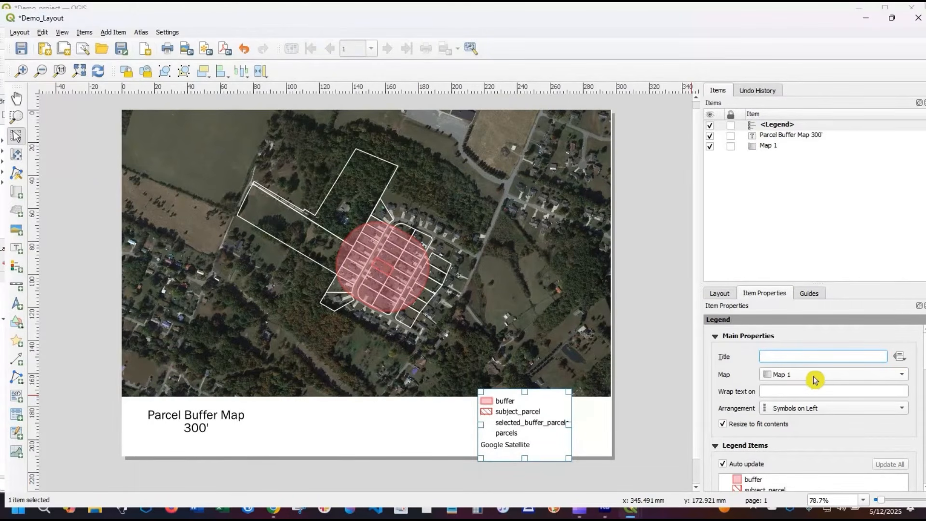
{"action": "left_click", "coordinate": [794, 394]}
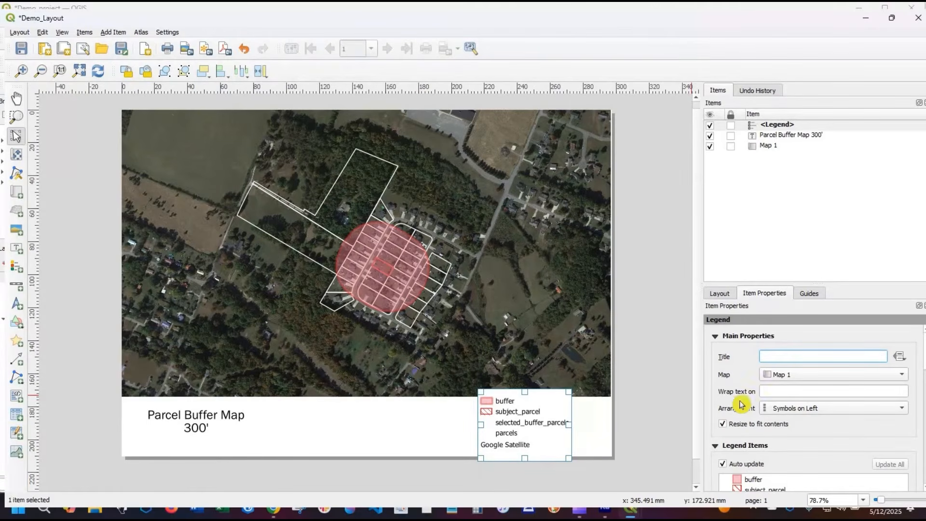
- Try arranging the legend's symbols on the right, and return the arrangement to Symbols on Left
{"action": "left_click", "coordinate": [803, 410]}
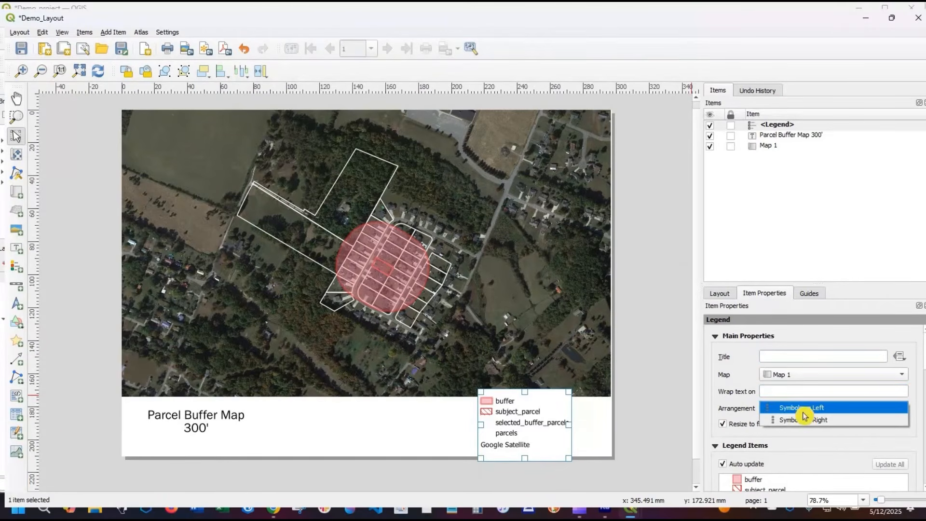
{"action": "left_click", "coordinate": [806, 421]}
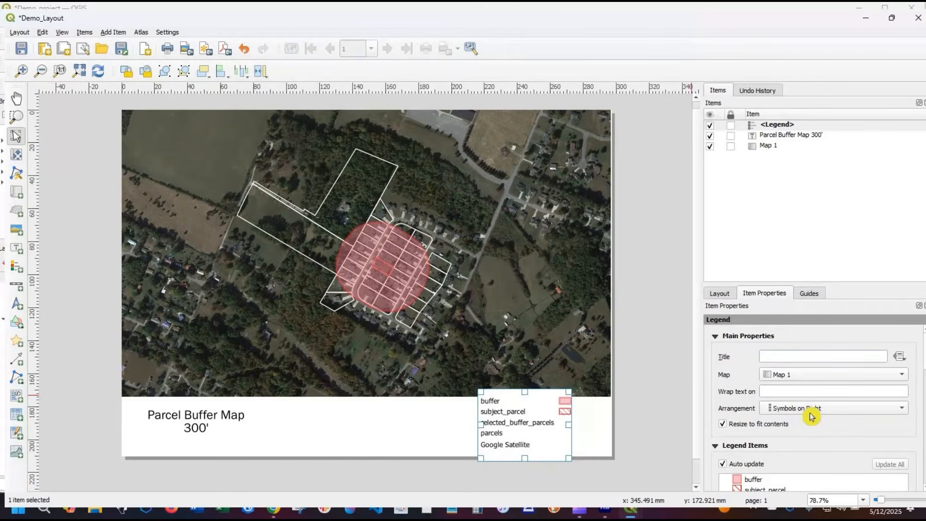
{"action": "left_click", "coordinate": [803, 408]}
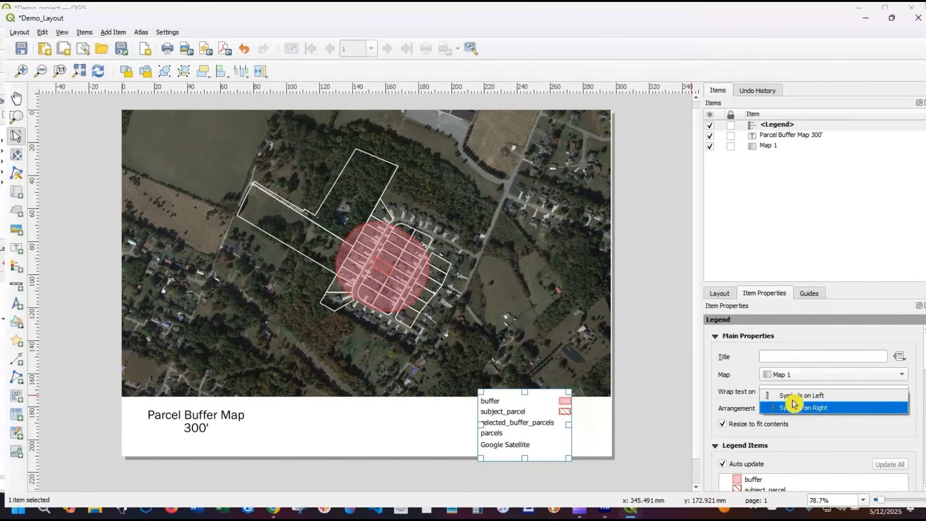
{"action": "left_click", "coordinate": [796, 396]}
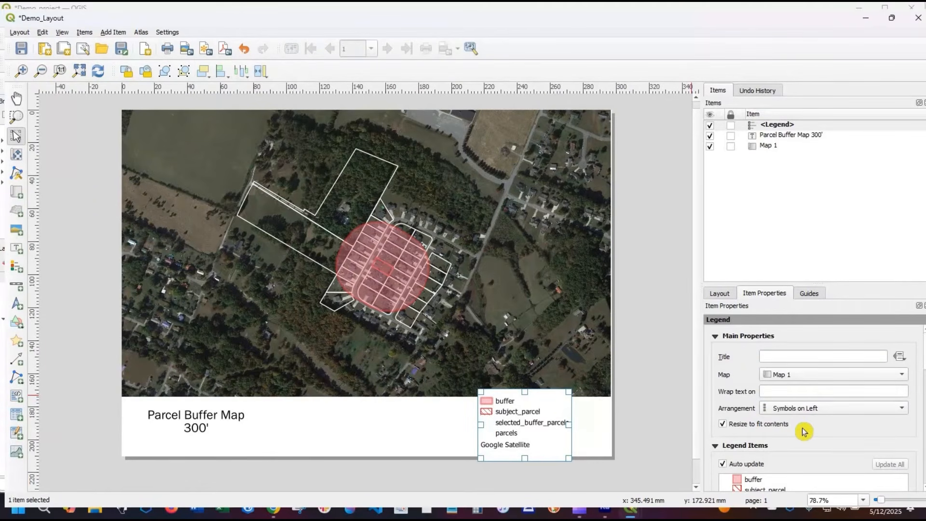
{"action": "scroll", "coordinate": [771, 422], "scroll_direction": "down", "scroll_amount": 1}
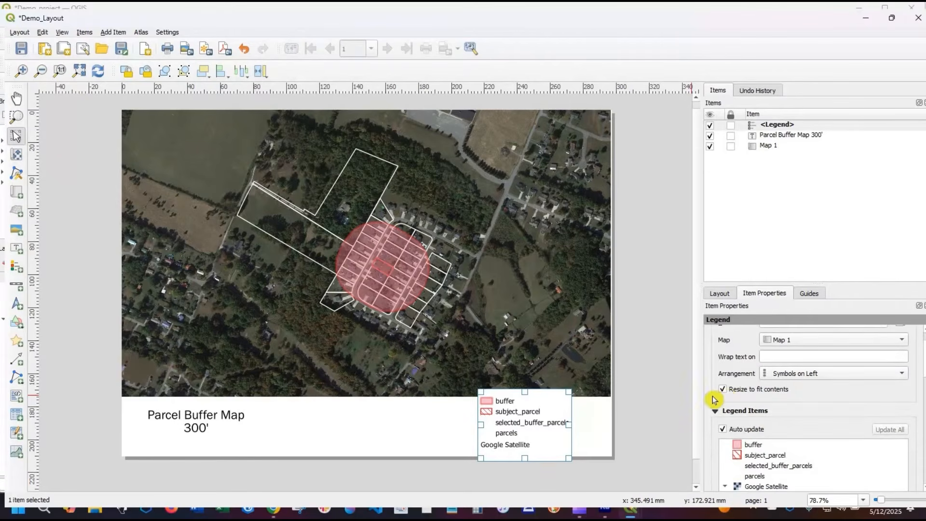
{"action": "scroll", "coordinate": [694, 413], "scroll_direction": "up", "scroll_amount": 1}
{"action": "scroll", "coordinate": [767, 423], "scroll_direction": "down", "scroll_amount": 2}
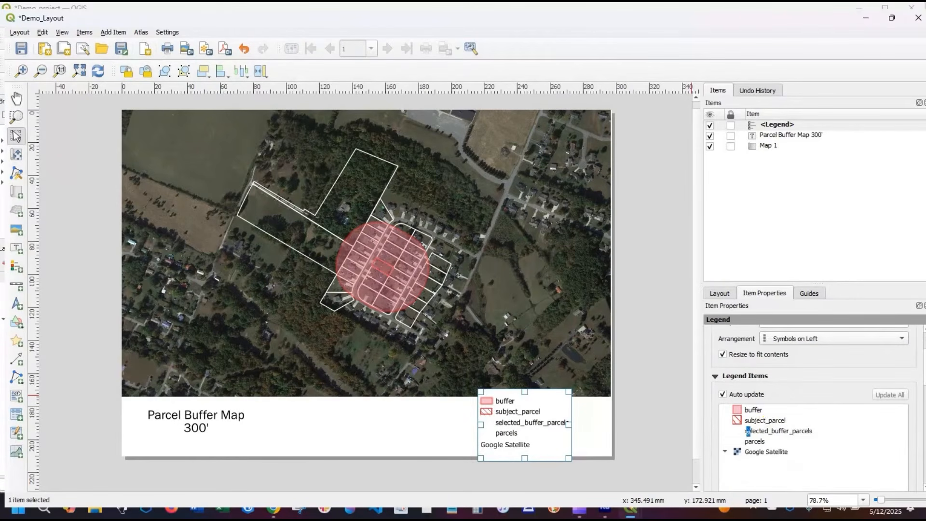
{"action": "left_click", "coordinate": [766, 421]}
{"action": "mouse_move", "coordinate": [749, 440]}
{"action": "left_mouse_down"}
{"action": "mouse_move", "coordinate": [765, 439]}
{"action": "mouse_move", "coordinate": [748, 432]}
{"action": "mouse_move", "coordinate": [765, 438]}
{"action": "mouse_move", "coordinate": [765, 426]}
{"action": "mouse_move", "coordinate": [735, 435]}
{"action": "left_mouse_up"}
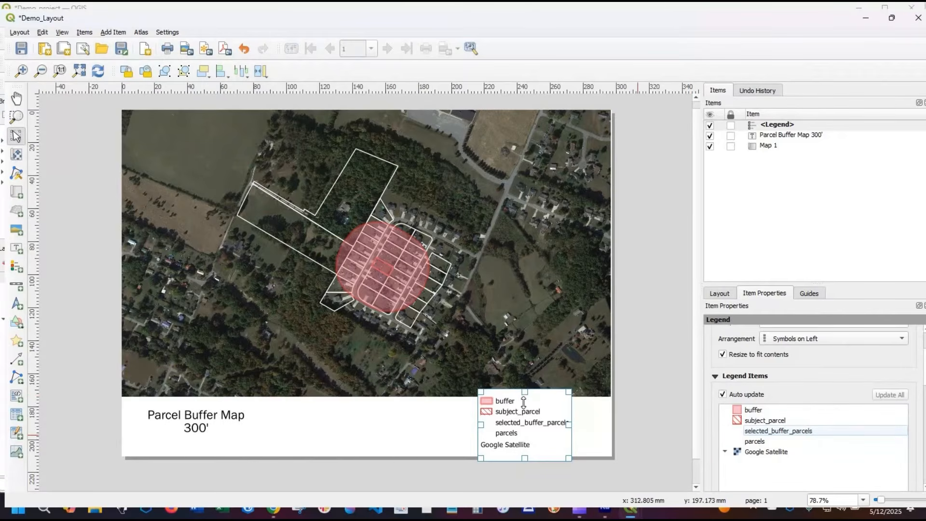
- Move the legend down so its top meets the map's lower edge, and shift it about 12 mm to the right
{"action": "left_click_drag", "start_coordinate": [524, 394], "coordinate": [524, 404]}
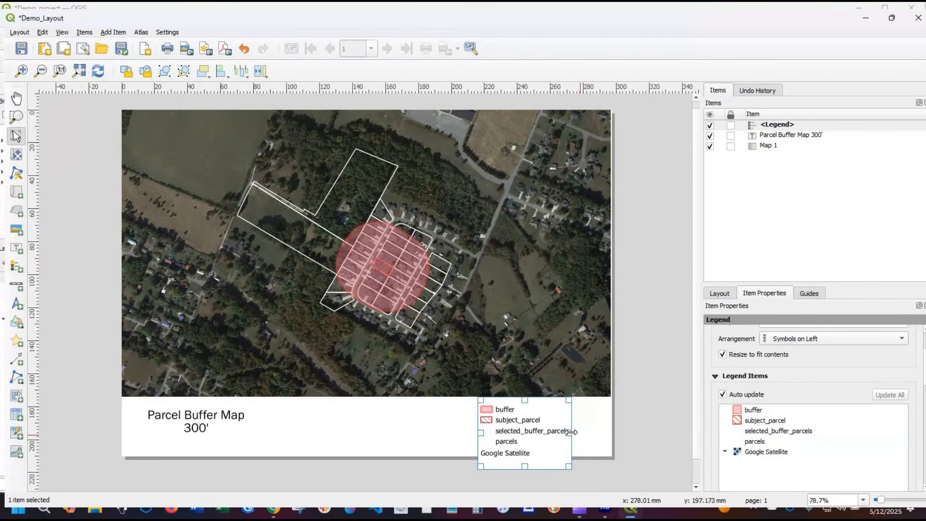
{"action": "left_click_drag", "start_coordinate": [572, 433], "coordinate": [593, 434]}
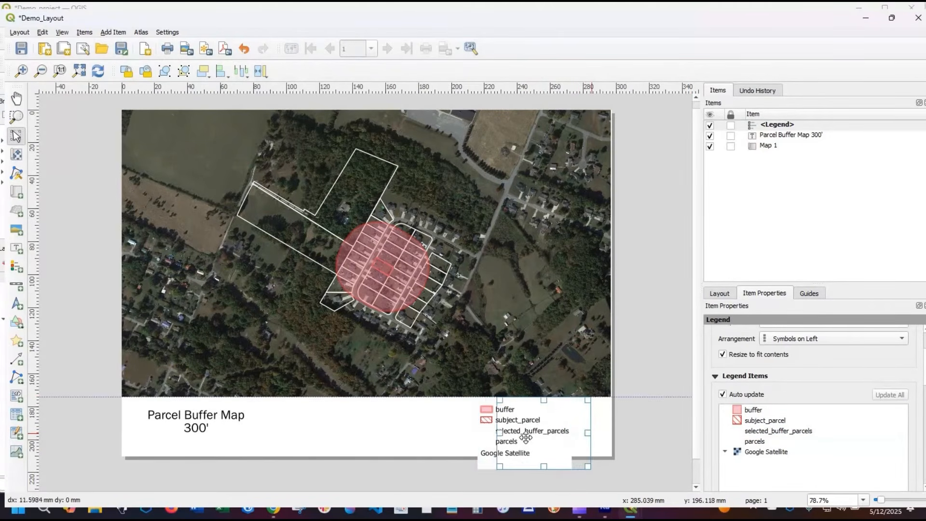
{"action": "left_click", "coordinate": [491, 442]}
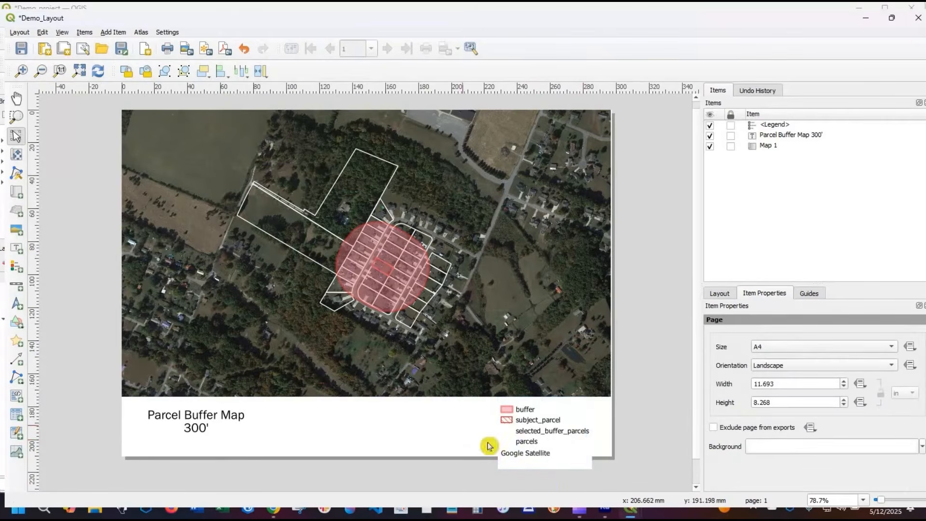
{"action": "left_click", "coordinate": [545, 462]}
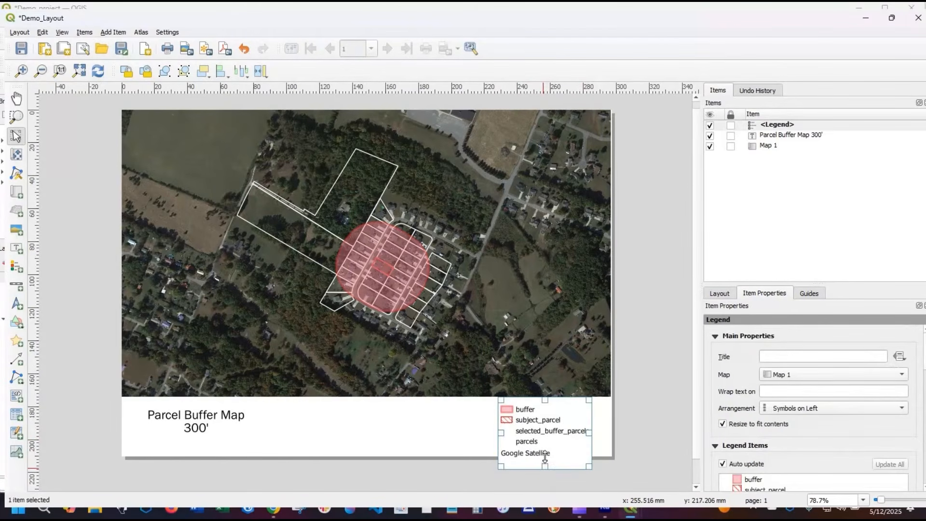
{"action": "left_click_drag", "start_coordinate": [545, 466], "coordinate": [544, 454]}
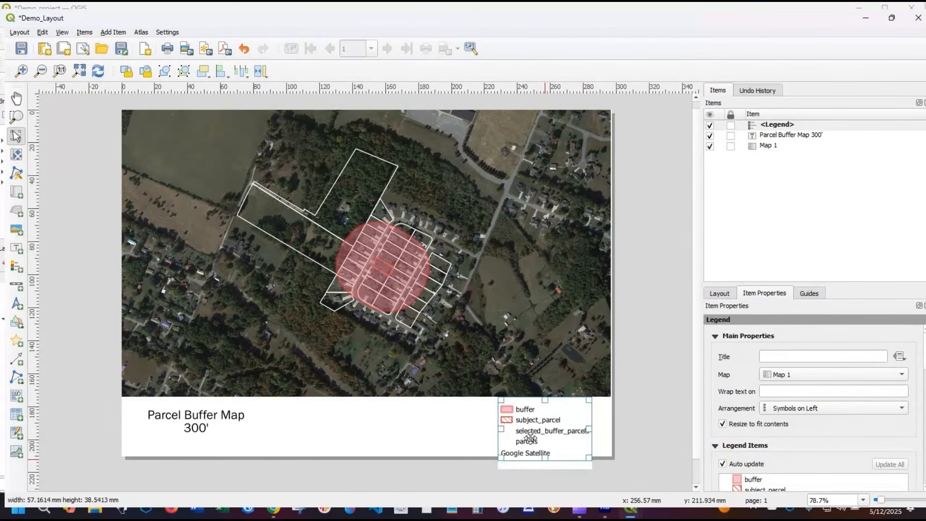
{"action": "left_click", "coordinate": [468, 439]}
{"action": "left_click", "coordinate": [539, 428]}
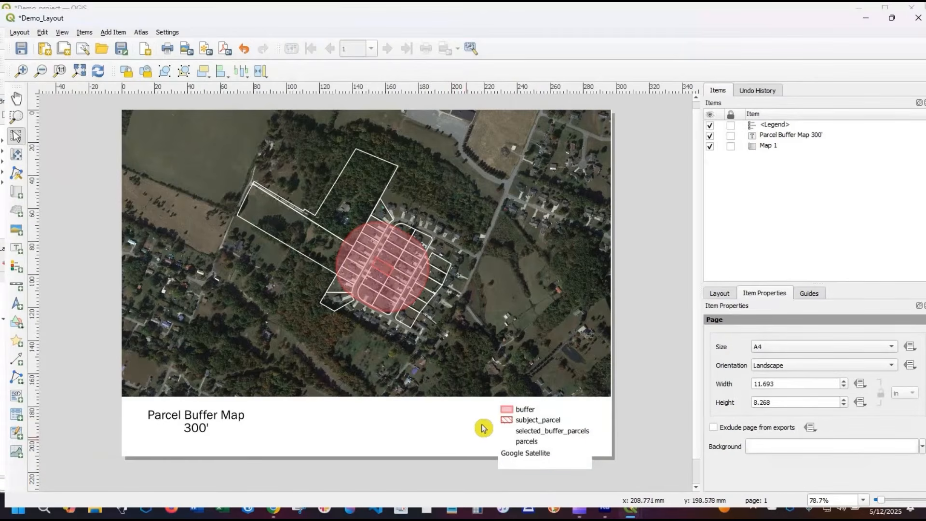
- Open the page's properties and look through the layout's guides and grid, export, resize and variable settings
{"action": "left_click", "coordinate": [432, 423]}
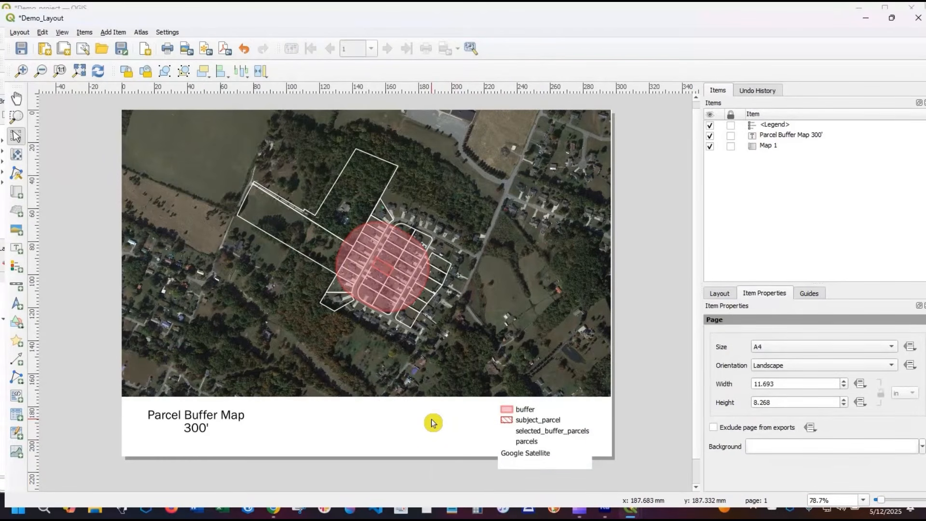
{"action": "right_click", "coordinate": [433, 423]}
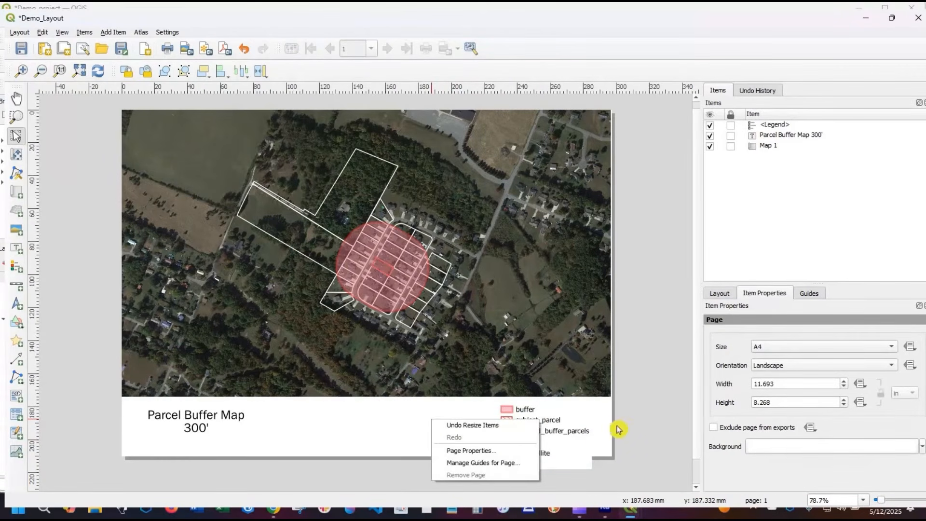
{"action": "right_click", "coordinate": [382, 423]}
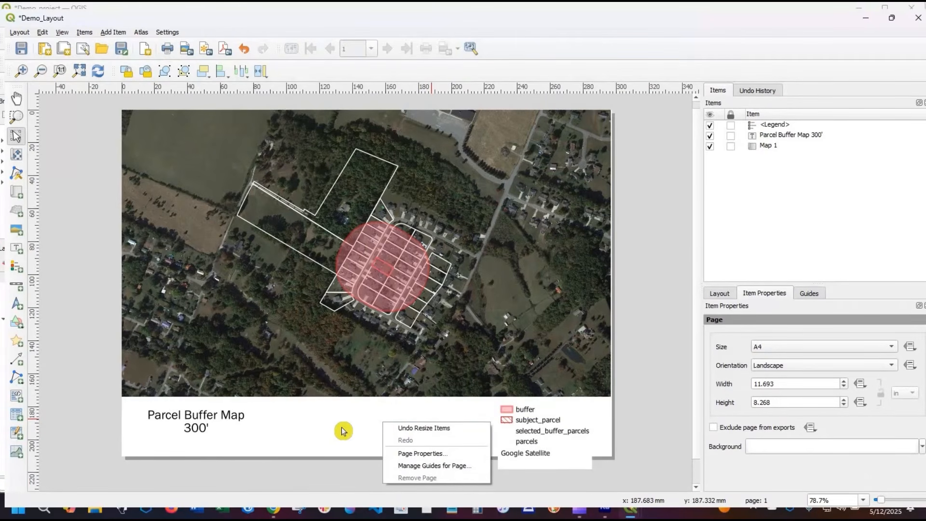
{"action": "left_click", "coordinate": [444, 454]}
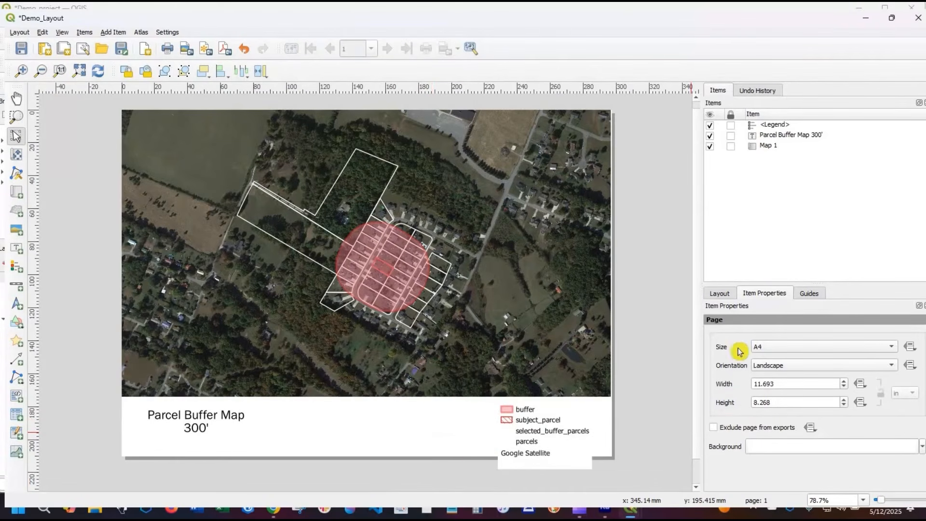
{"action": "left_click", "coordinate": [727, 295]}
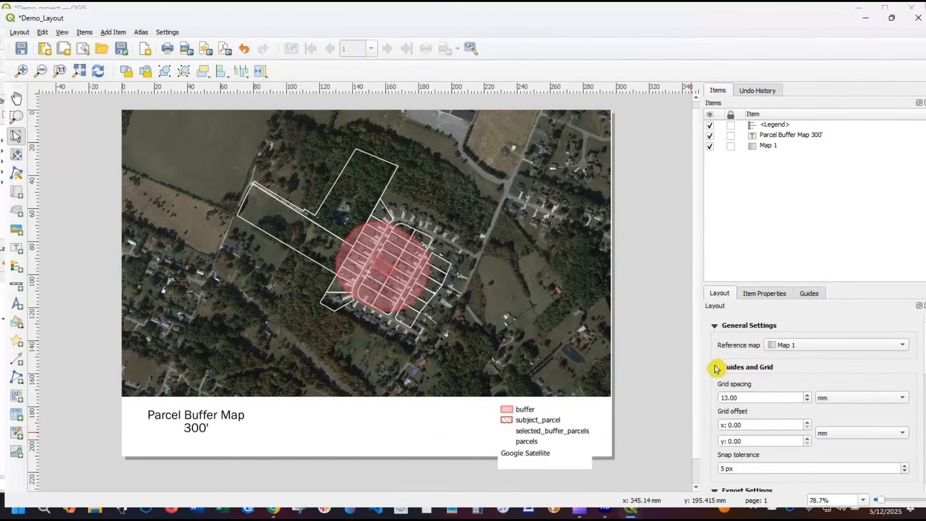
{"action": "scroll", "coordinate": [713, 373], "scroll_direction": "down", "scroll_amount": 3}
{"action": "scroll", "coordinate": [714, 381], "scroll_direction": "down", "scroll_amount": 6}
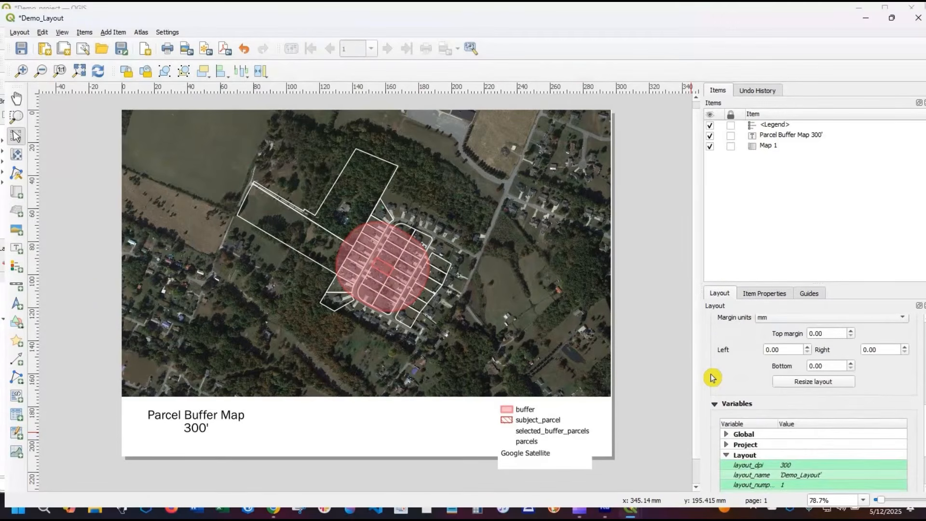
{"action": "scroll", "coordinate": [715, 395], "scroll_direction": "up", "scroll_amount": 5}
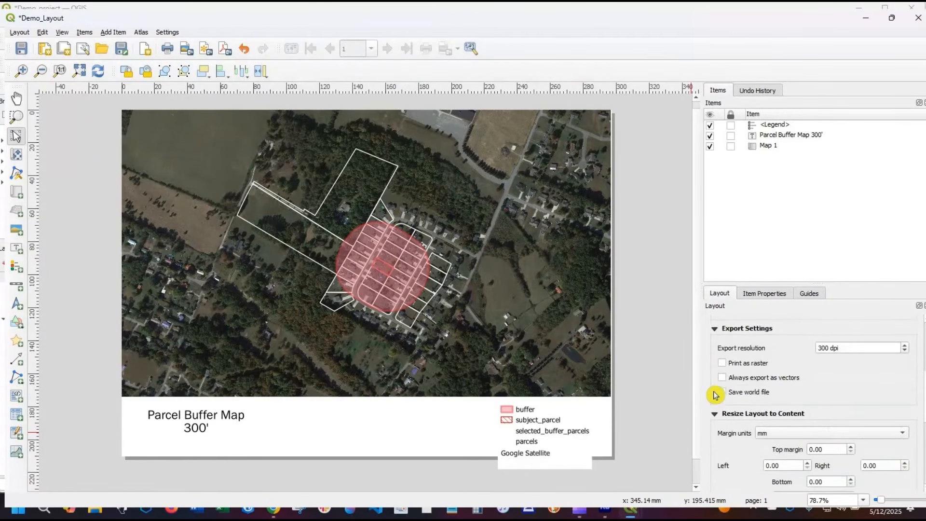
{"action": "scroll", "coordinate": [715, 391], "scroll_direction": "up", "scroll_amount": 3}
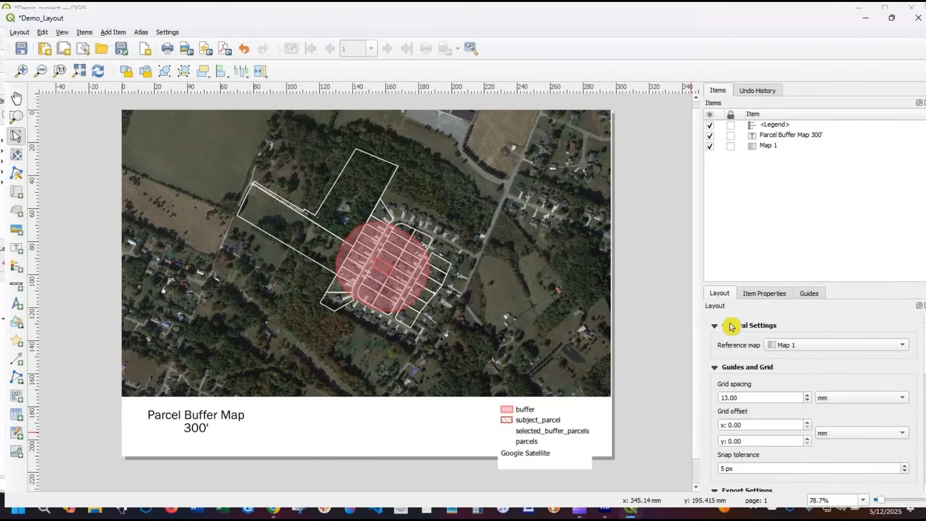
- Try a dark grey and a dark magenta background colour for the page
{"action": "left_click", "coordinate": [750, 295]}
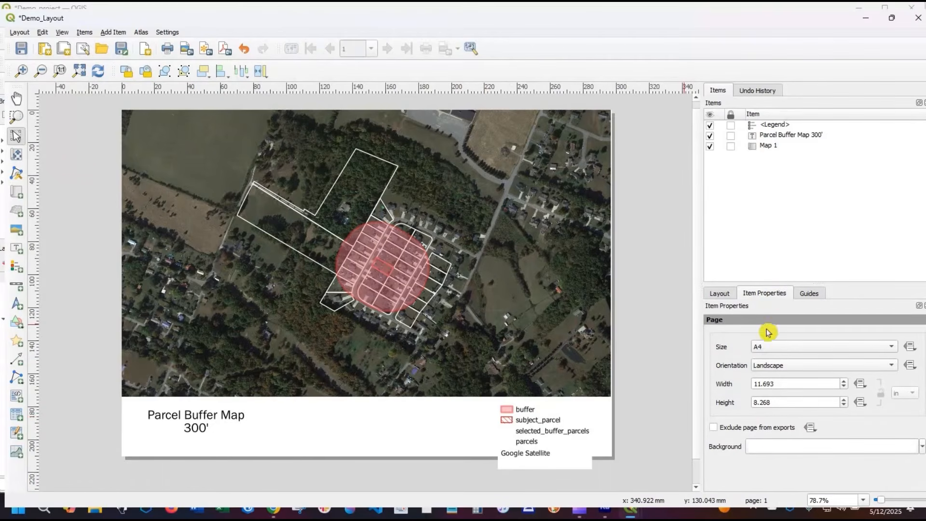
{"action": "left_click", "coordinate": [922, 447]}
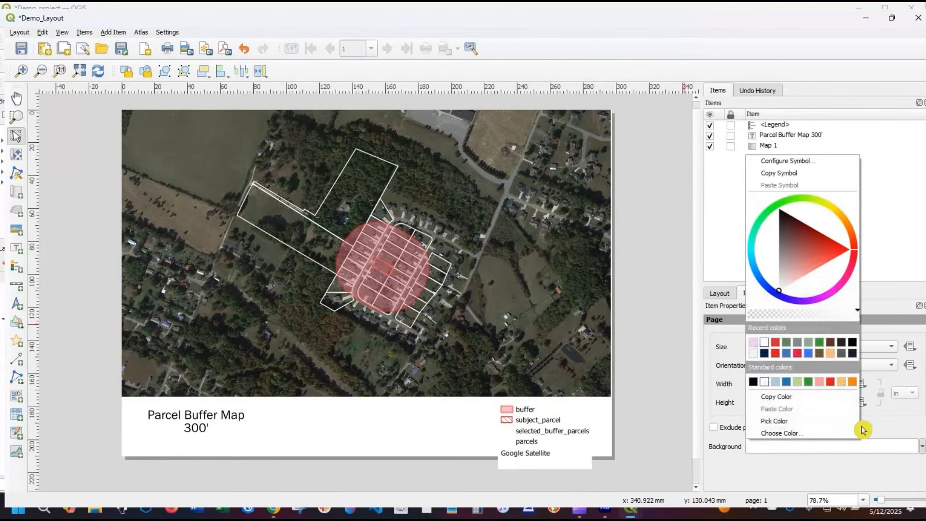
{"action": "left_click", "coordinate": [842, 355]}
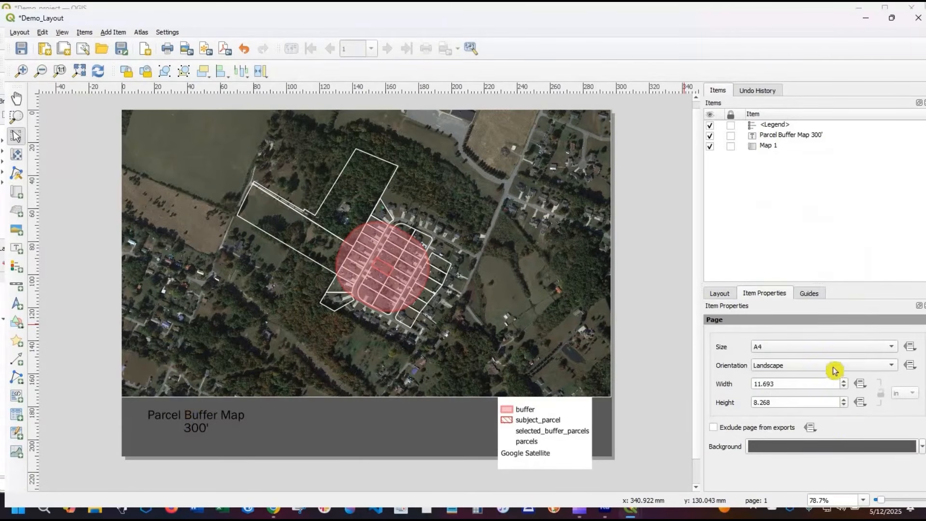
{"action": "left_click", "coordinate": [921, 447]}
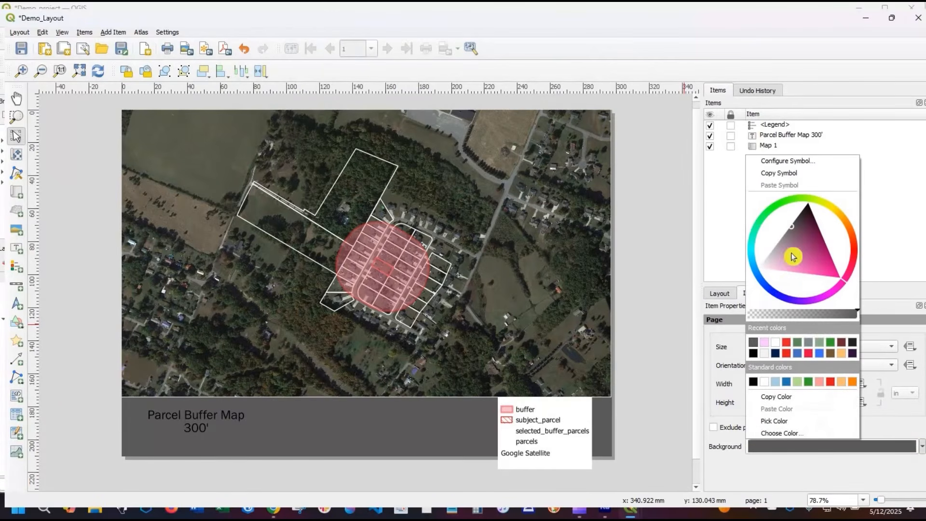
{"action": "mouse_move", "coordinate": [794, 256]}
{"action": "left_mouse_down"}
{"action": "mouse_move", "coordinate": [792, 236]}
{"action": "mouse_move", "coordinate": [810, 213]}
{"action": "mouse_move", "coordinate": [804, 259]}
{"action": "mouse_move", "coordinate": [823, 250]}
{"action": "mouse_move", "coordinate": [819, 240]}
{"action": "left_mouse_up"}
- Set the fill colour of the page background symbol to a muted slate blue
{"action": "left_click", "coordinate": [798, 161]}
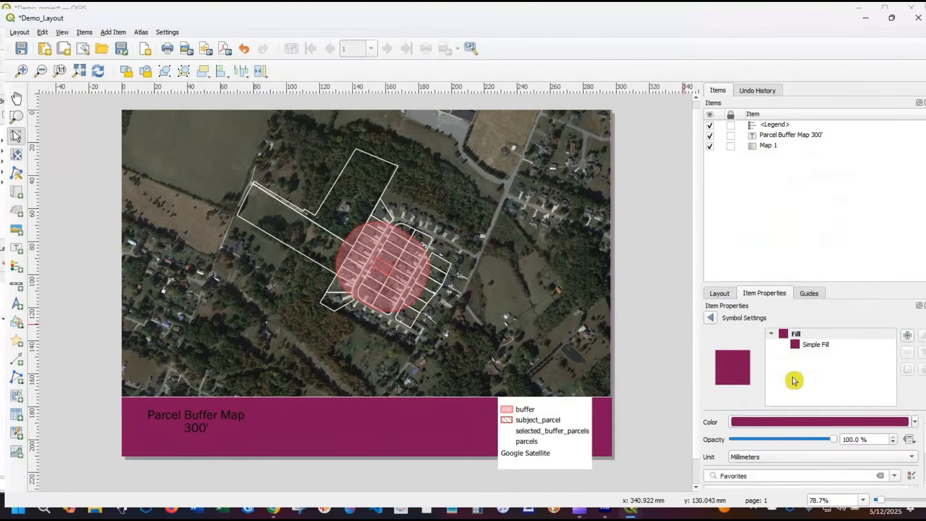
{"action": "left_click", "coordinate": [815, 423]}
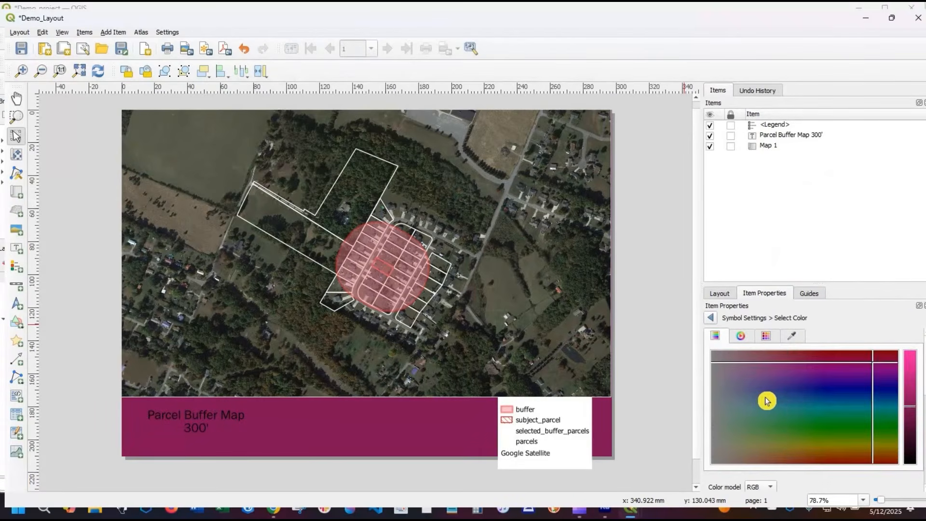
{"action": "left_click", "coordinate": [764, 398]}
{"action": "mouse_move", "coordinate": [789, 399]}
{"action": "left_mouse_down"}
{"action": "mouse_move", "coordinate": [791, 384]}
{"action": "mouse_move", "coordinate": [775, 397]}
{"action": "left_mouse_up"}
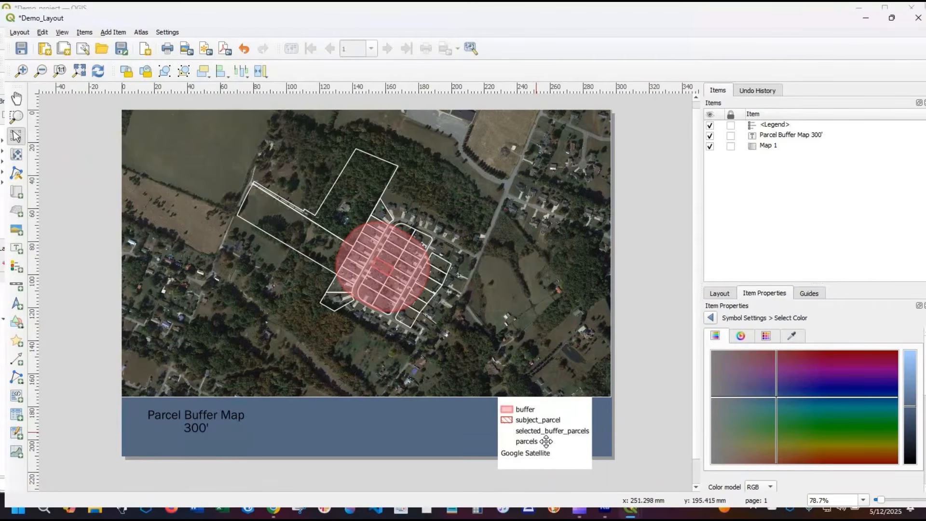
- Make the legend's background colour fully transparent
{"action": "left_click", "coordinate": [542, 465]}
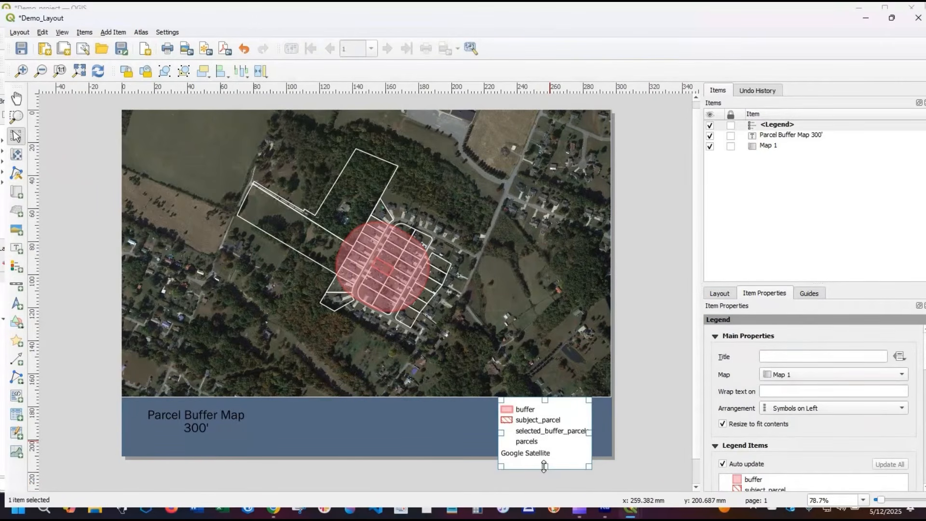
{"action": "right_click", "coordinate": [553, 439]}
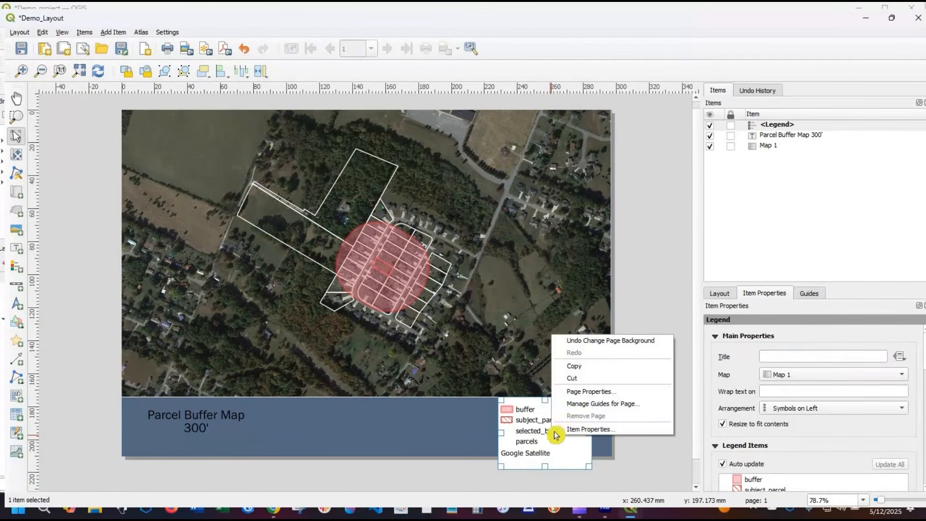
{"action": "left_click", "coordinate": [584, 429]}
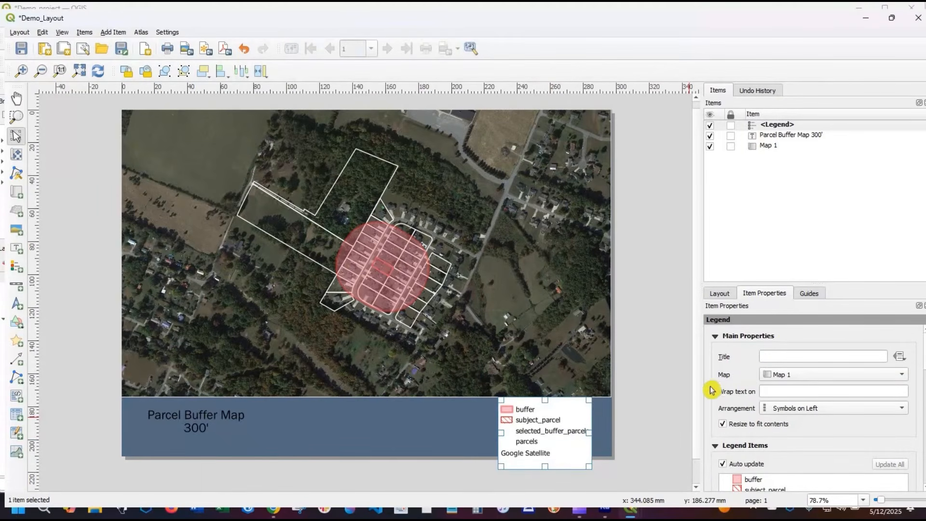
{"action": "scroll", "coordinate": [721, 421], "scroll_direction": "down", "scroll_amount": 5}
{"action": "scroll", "coordinate": [719, 419], "scroll_direction": "down", "scroll_amount": 2}
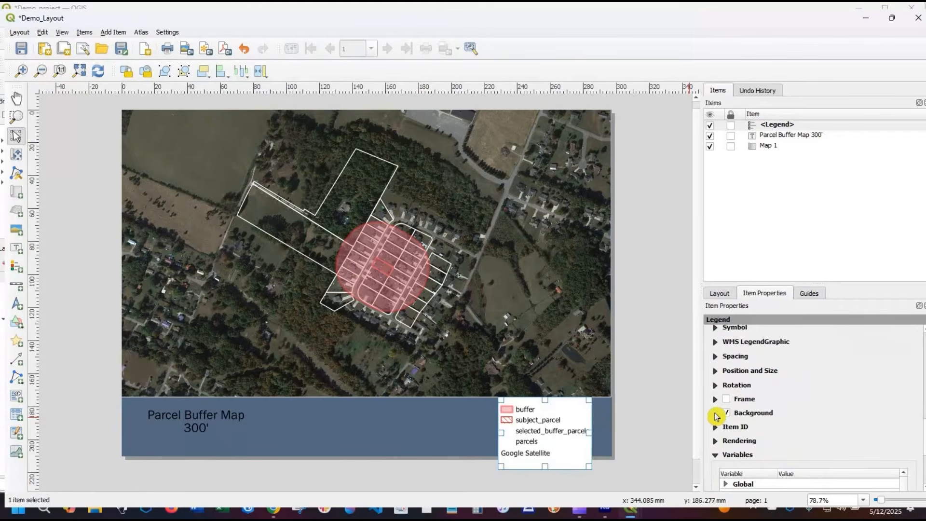
{"action": "left_click", "coordinate": [716, 413]}
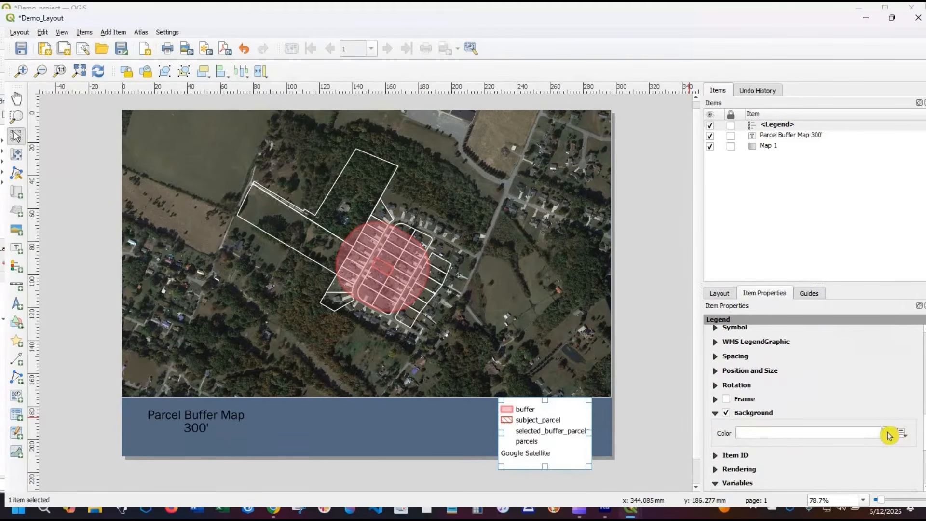
{"action": "left_click", "coordinate": [888, 436]}
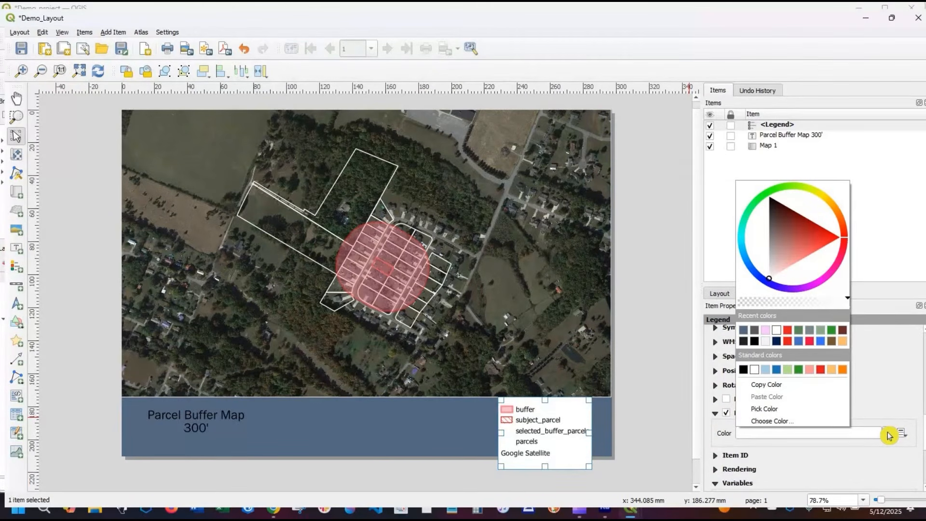
{"action": "mouse_move", "coordinate": [847, 300]}
{"action": "left_mouse_down"}
{"action": "mouse_move", "coordinate": [723, 299]}
{"action": "mouse_move", "coordinate": [584, 487]}
{"action": "left_mouse_up"}
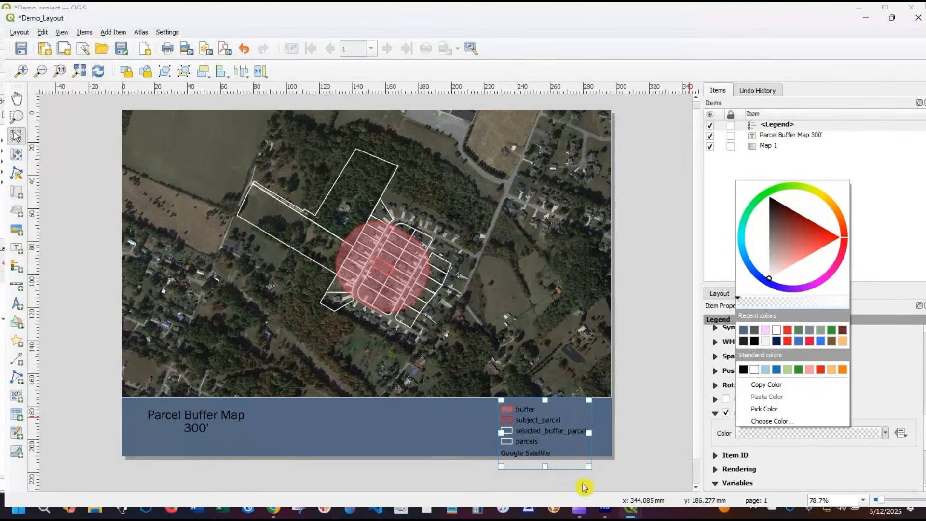
- Try the legend in two columns, set its column count back to 1, and move it against the page's right edge
{"action": "left_click", "coordinate": [529, 430]}
{"action": "left_click", "coordinate": [554, 442]}
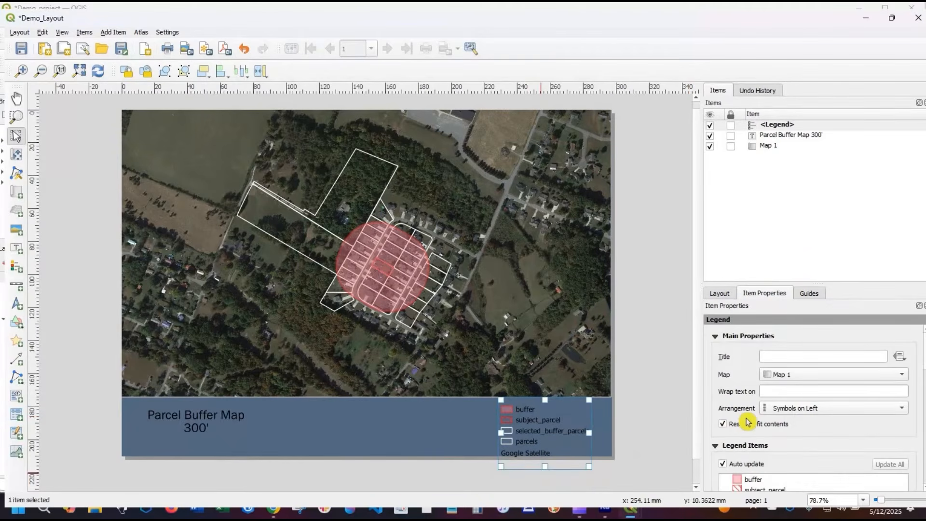
{"action": "scroll", "coordinate": [737, 395], "scroll_direction": "down", "scroll_amount": 1}
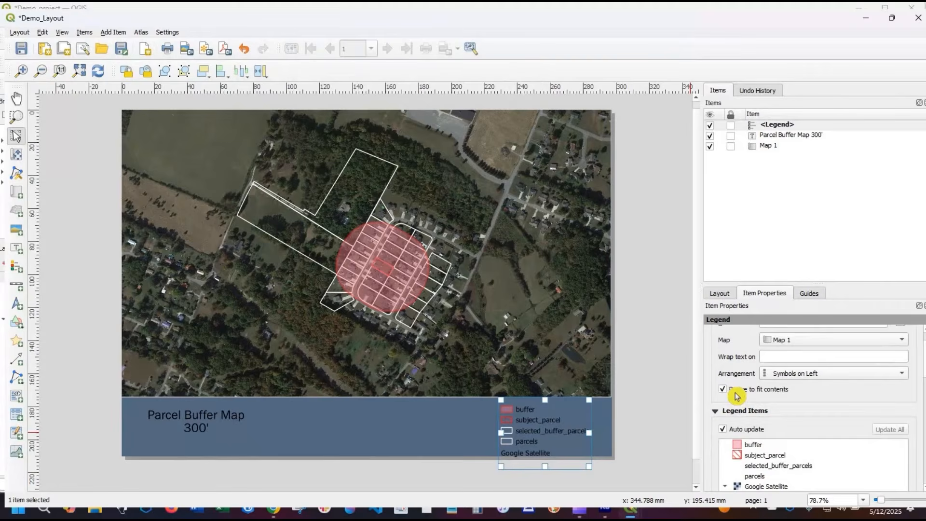
{"action": "scroll", "coordinate": [736, 396], "scroll_direction": "up", "scroll_amount": 1}
{"action": "scroll", "coordinate": [736, 396], "scroll_direction": "down", "scroll_amount": 5}
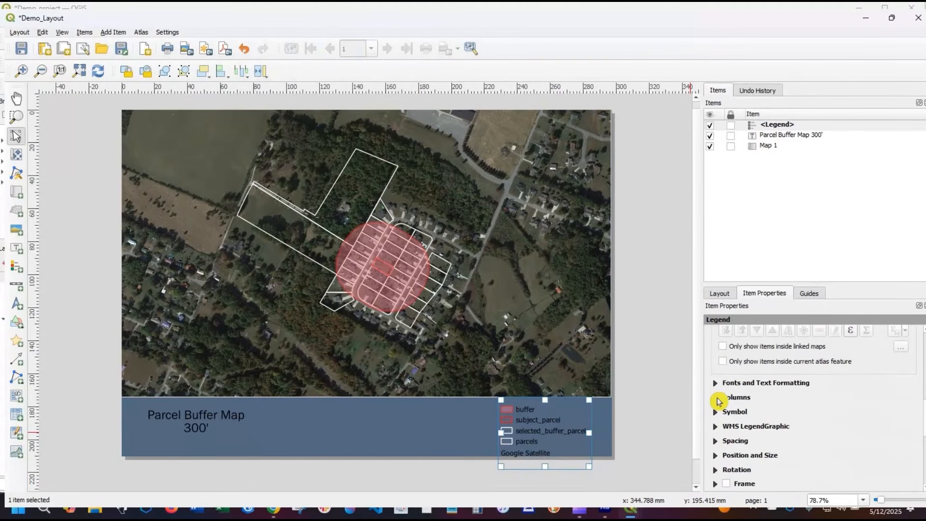
{"action": "left_click", "coordinate": [723, 398]}
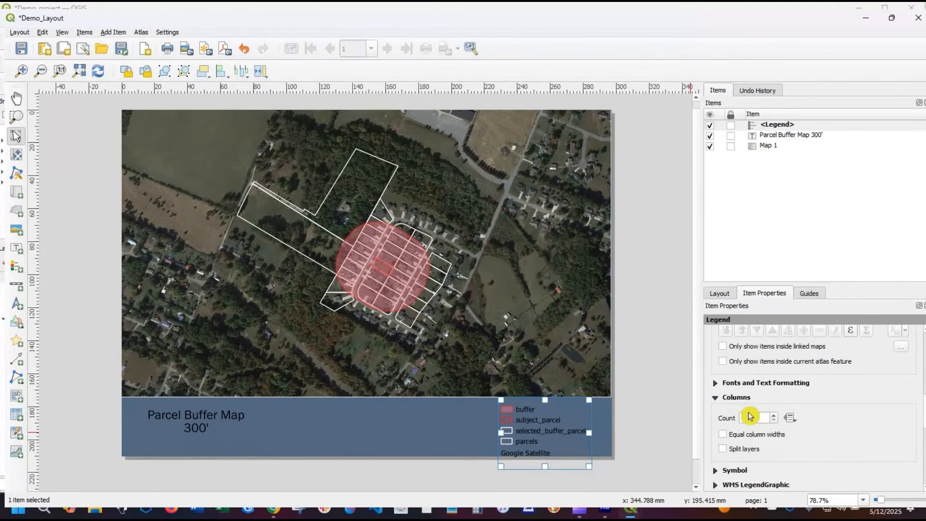
{"action": "left_click", "coordinate": [776, 416]}
{"action": "left_click_drag", "start_coordinate": [585, 406], "coordinate": [551, 411]}
{"action": "left_click", "coordinate": [722, 434]}
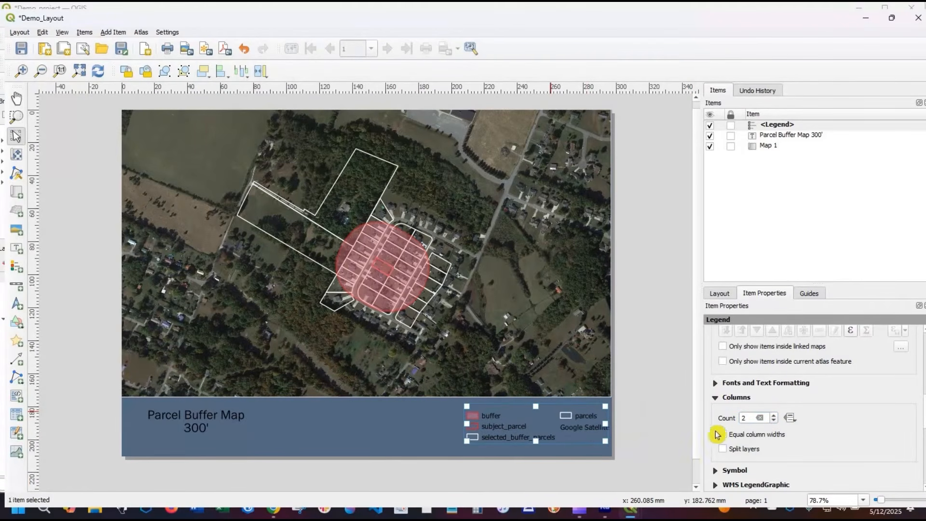
{"action": "left_click", "coordinate": [760, 417]}
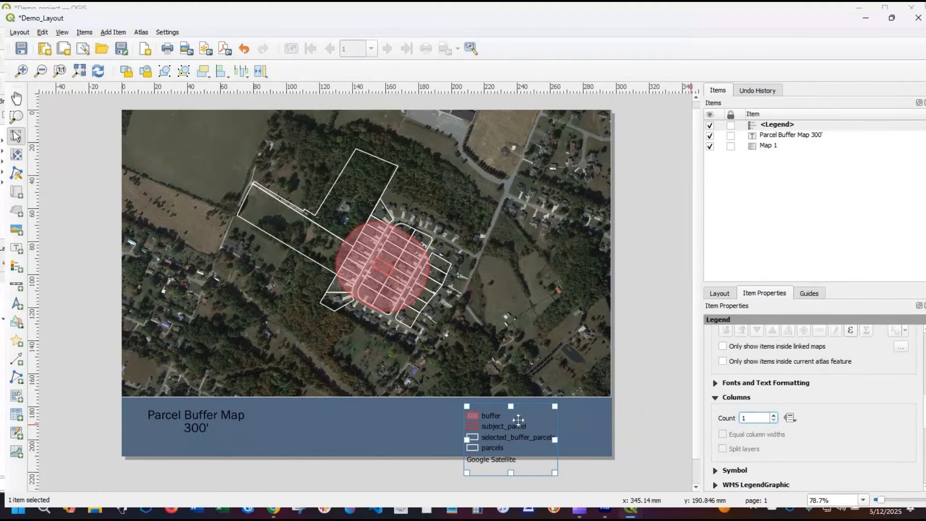
{"action": "left_click_drag", "start_coordinate": [518, 420], "coordinate": [572, 418]}
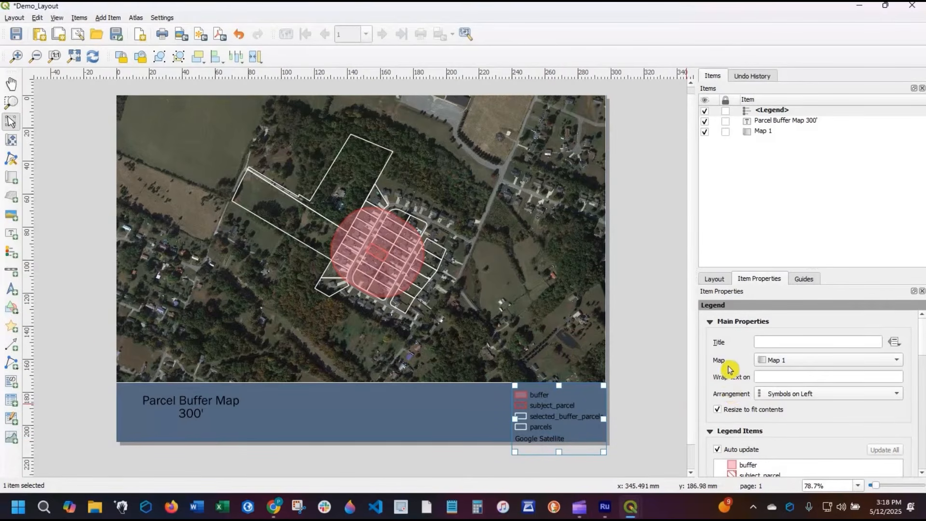
- Turn off automatic updating of the legend items and remove the Google Satellite entry from the legend
{"action": "scroll", "coordinate": [727, 369], "scroll_direction": "down", "scroll_amount": 1}
{"action": "scroll", "coordinate": [713, 379], "scroll_direction": "down", "scroll_amount": 1}
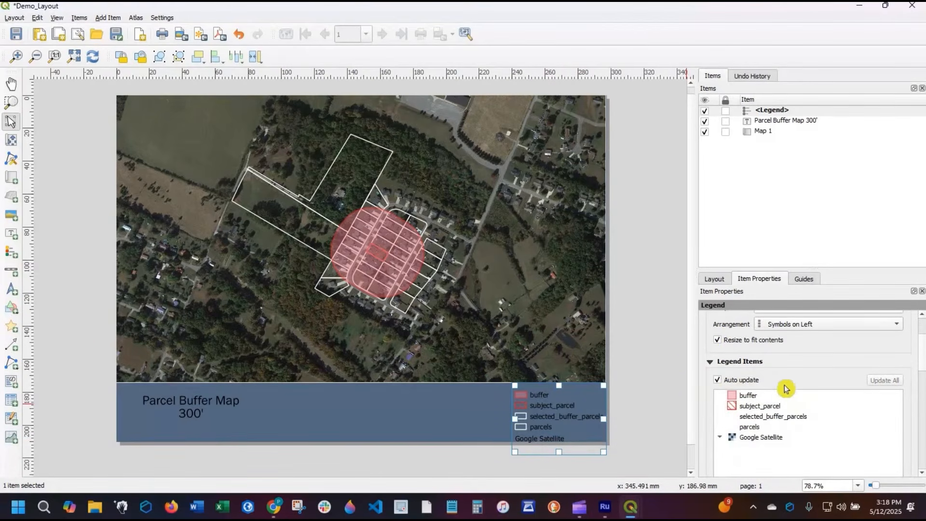
{"action": "left_click", "coordinate": [716, 382]}
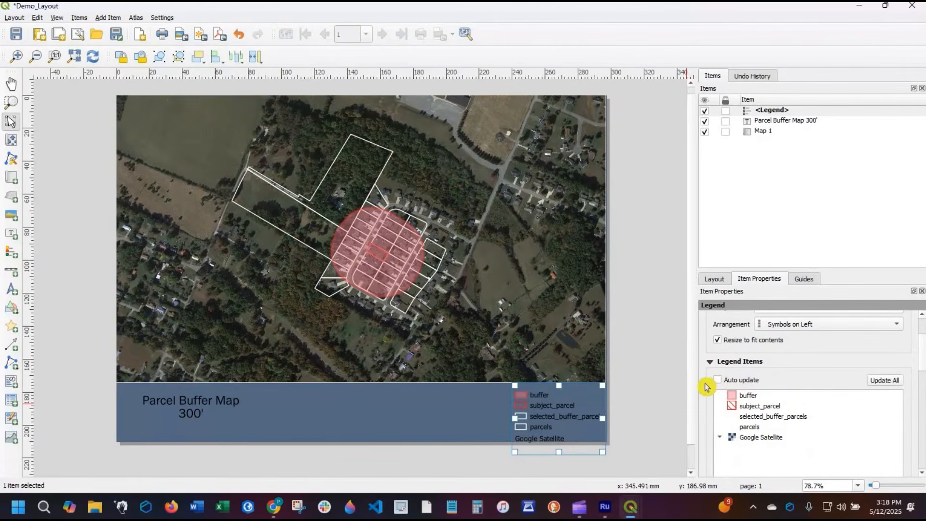
{"action": "scroll", "coordinate": [762, 374], "scroll_direction": "down", "scroll_amount": 3}
{"action": "left_click", "coordinate": [761, 369]}
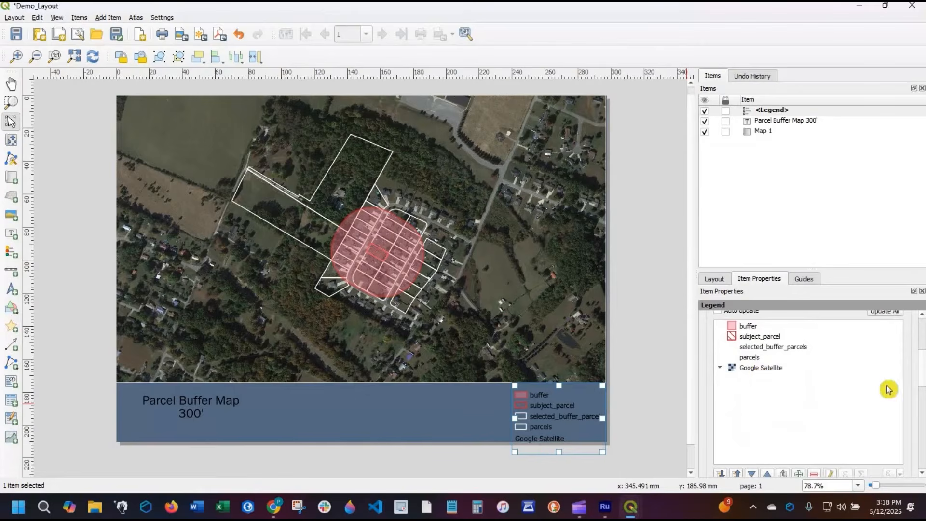
{"action": "scroll", "coordinate": [794, 347], "scroll_direction": "down", "scroll_amount": 2}
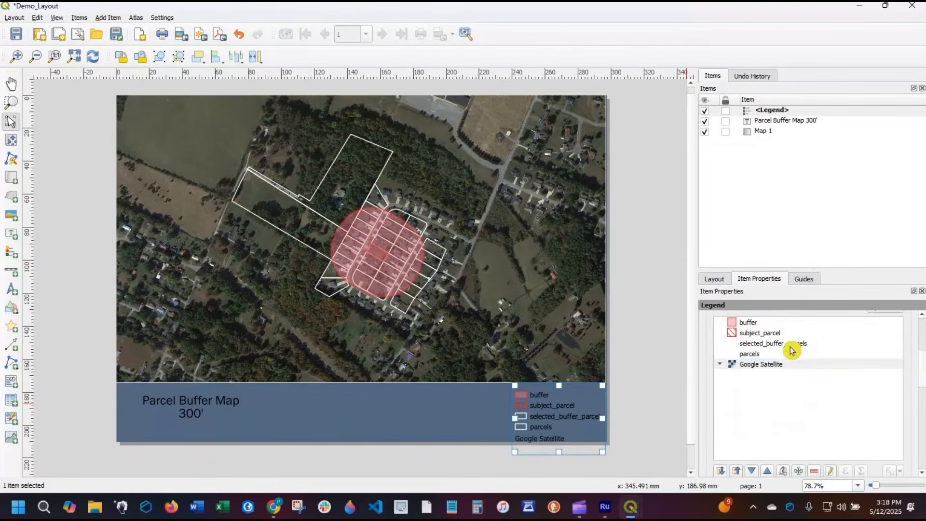
{"action": "left_click", "coordinate": [806, 377]}
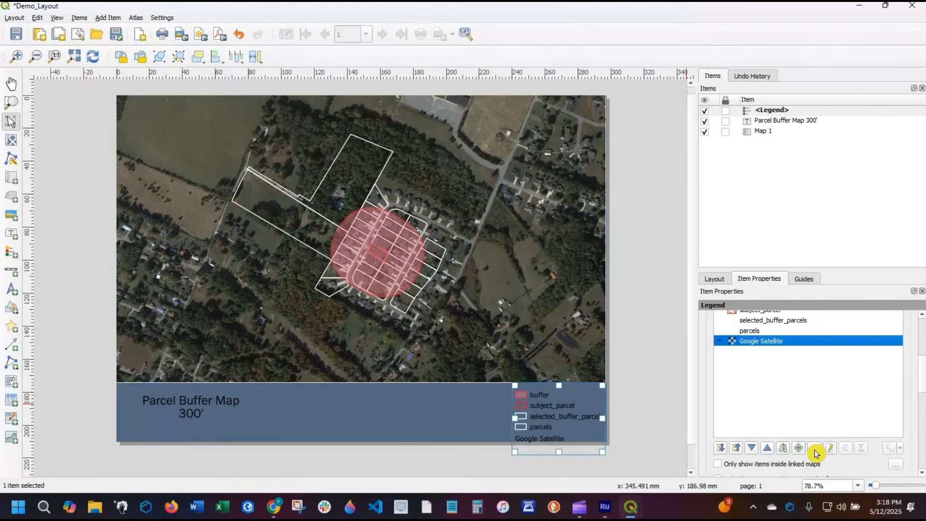
{"action": "left_click", "coordinate": [814, 449]}
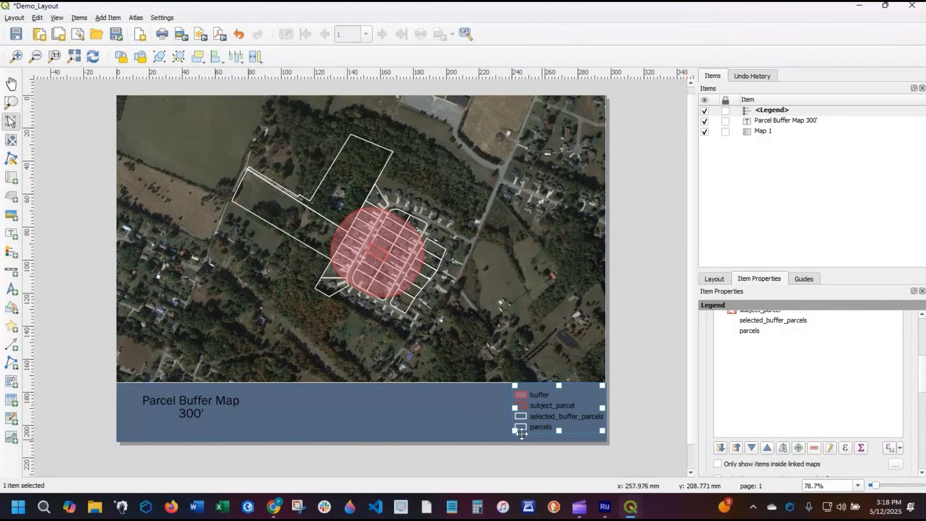
{"action": "left_click", "coordinate": [570, 471]}
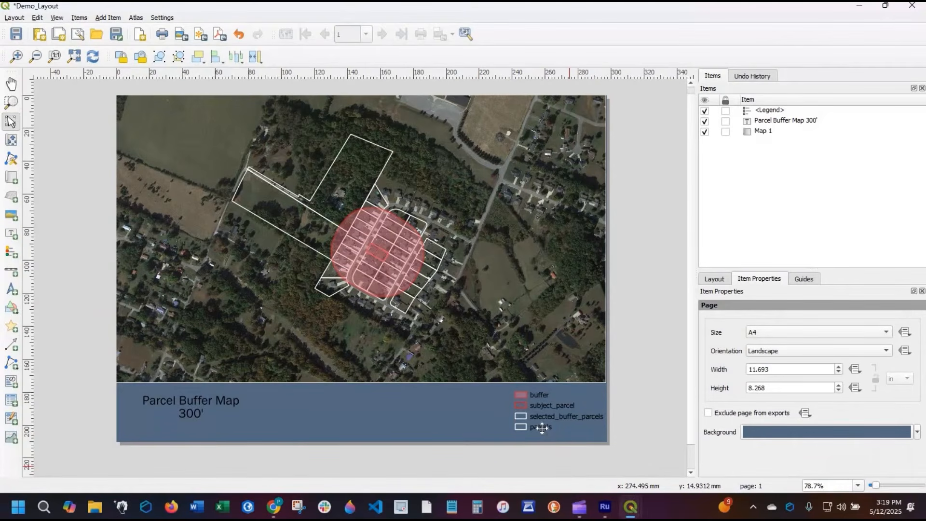
- Remove the parcels entry from the legend
{"action": "left_click", "coordinate": [542, 428]}
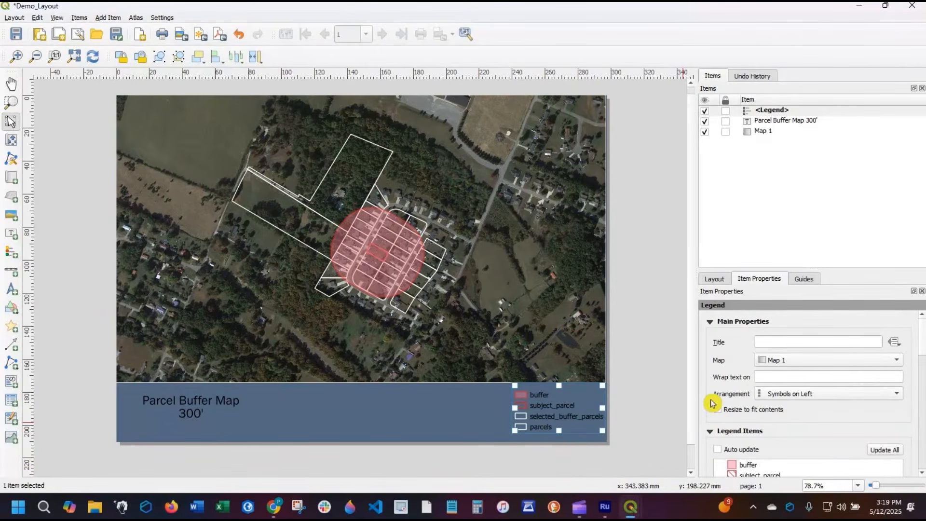
{"action": "left_click", "coordinate": [717, 409]}
{"action": "scroll", "coordinate": [726, 438], "scroll_direction": "down", "scroll_amount": 1}
{"action": "scroll", "coordinate": [740, 433], "scroll_direction": "down", "scroll_amount": 1}
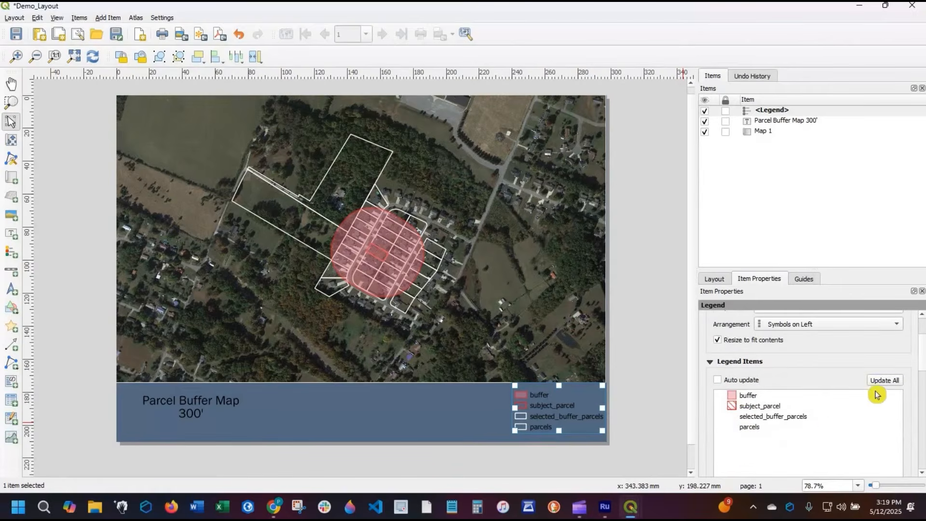
{"action": "left_click", "coordinate": [857, 427]}
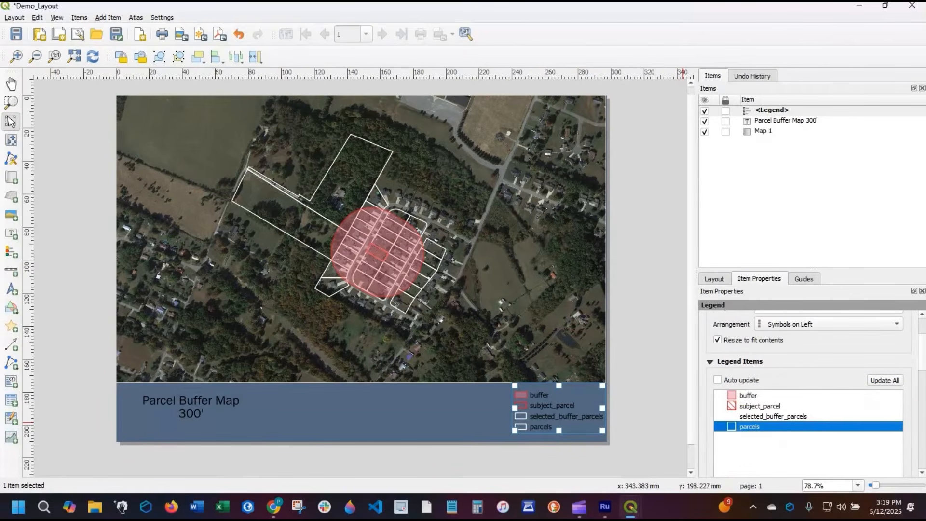
{"action": "left_click", "coordinate": [925, 366]}
{"action": "left_click_drag", "start_coordinate": [925, 376], "coordinate": [925, 366]}
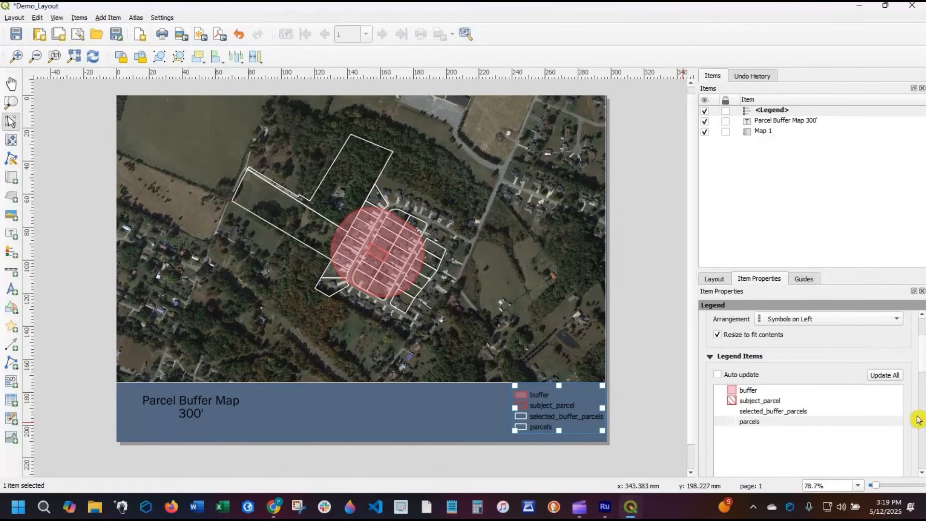
{"action": "scroll", "coordinate": [924, 372], "scroll_direction": "down", "scroll_amount": 2}
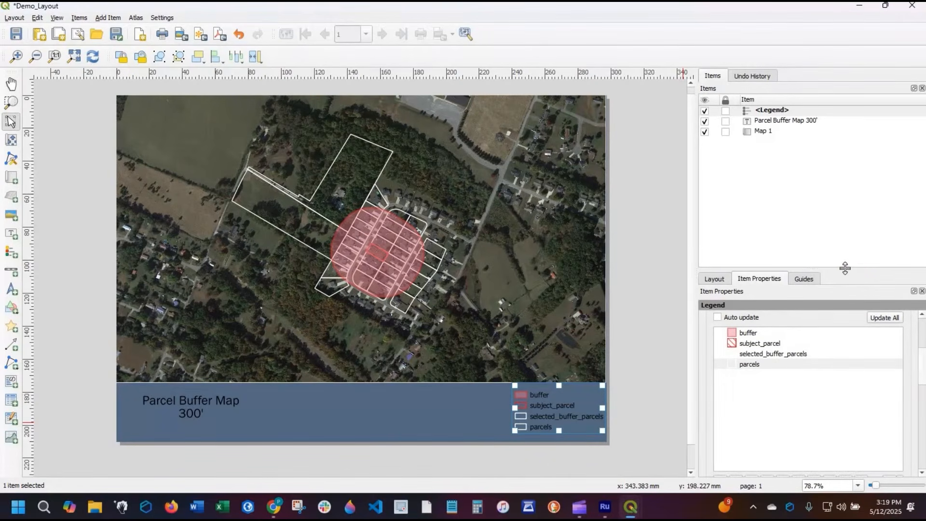
{"action": "left_click_drag", "start_coordinate": [846, 170], "coordinate": [833, 149]}
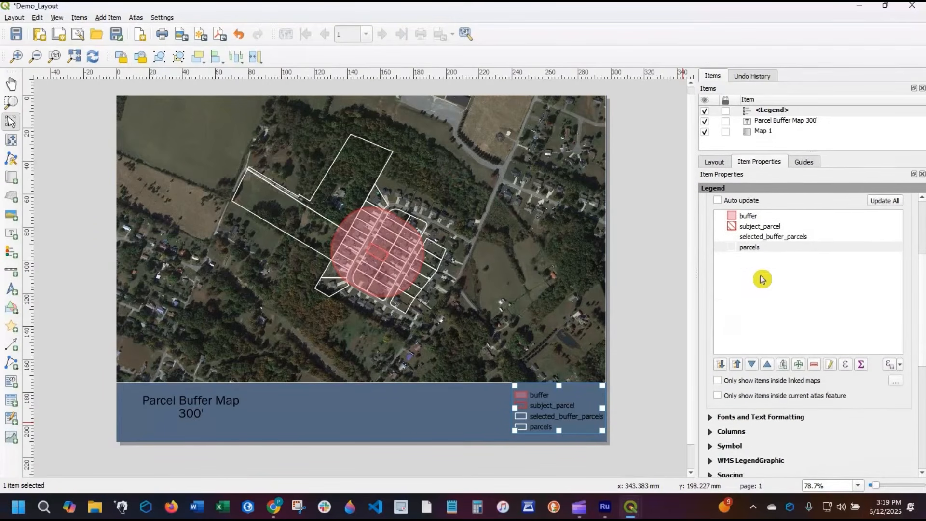
{"action": "left_click", "coordinate": [760, 251]}
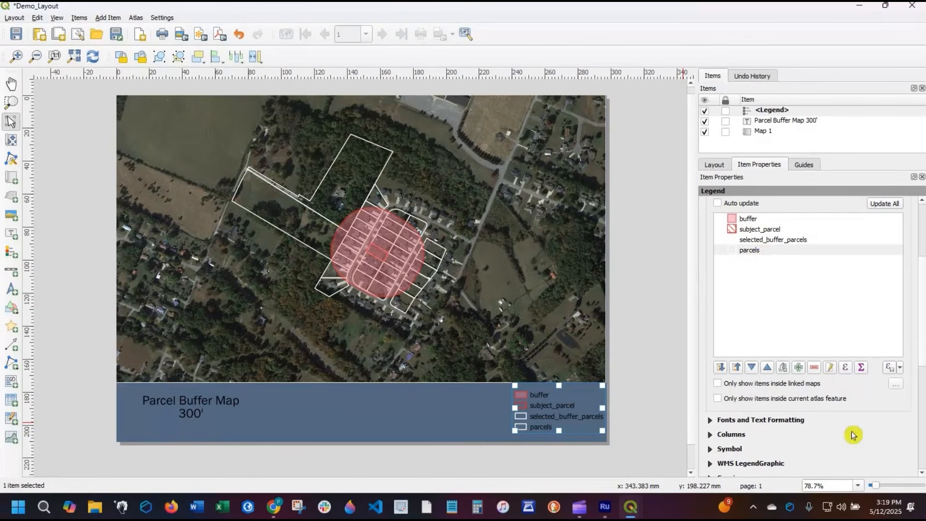
{"action": "left_click", "coordinate": [819, 370]}
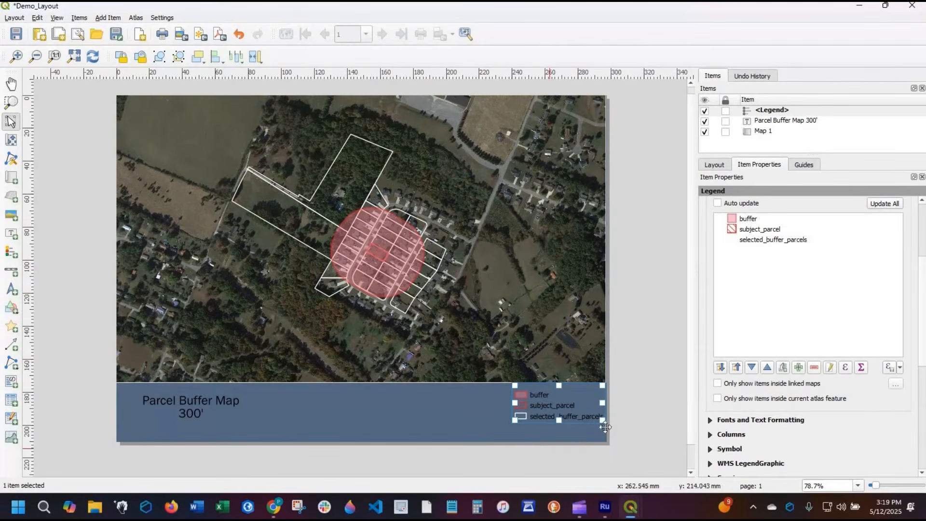
- Relabel the selected_buffer_parcels legend entry as "Selected Buffer Parcels"
{"action": "left_click", "coordinate": [763, 242]}
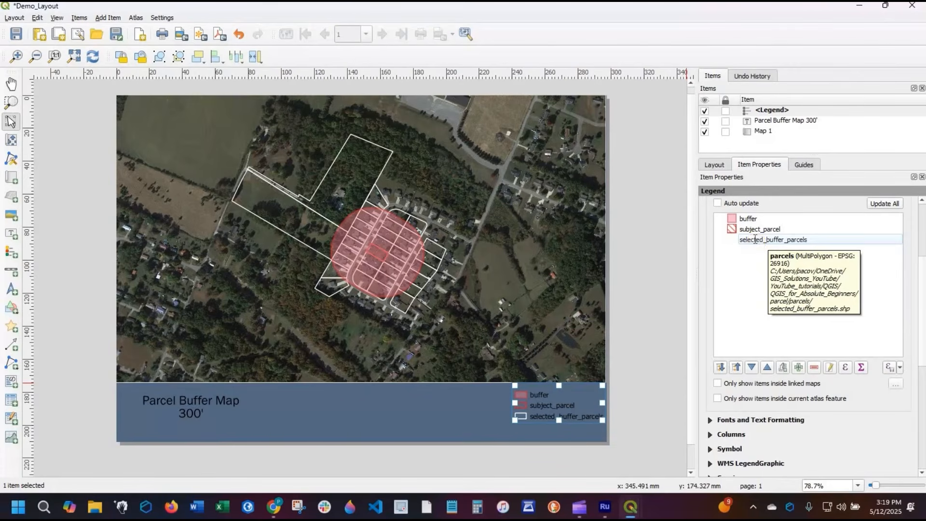
{"action": "double_click", "coordinate": [755, 239]}
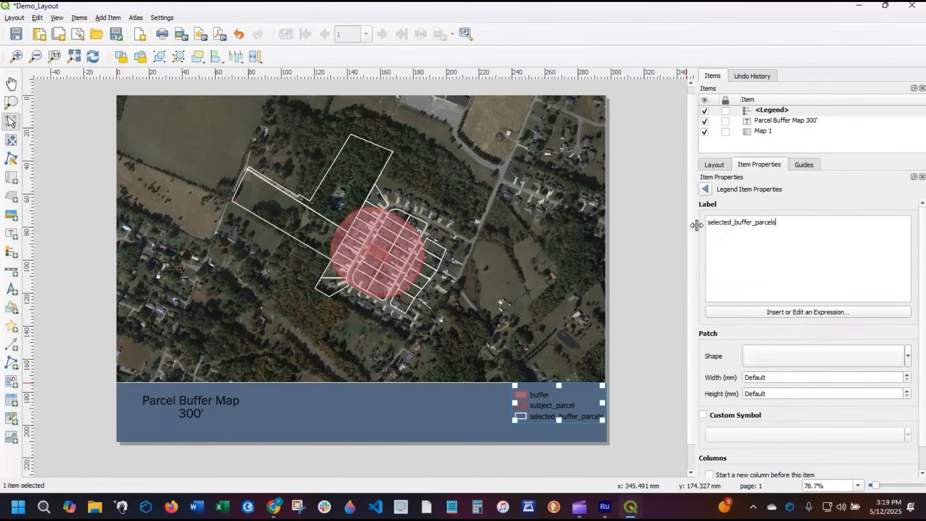
{"action": "key", "text": "ctrl+a"}
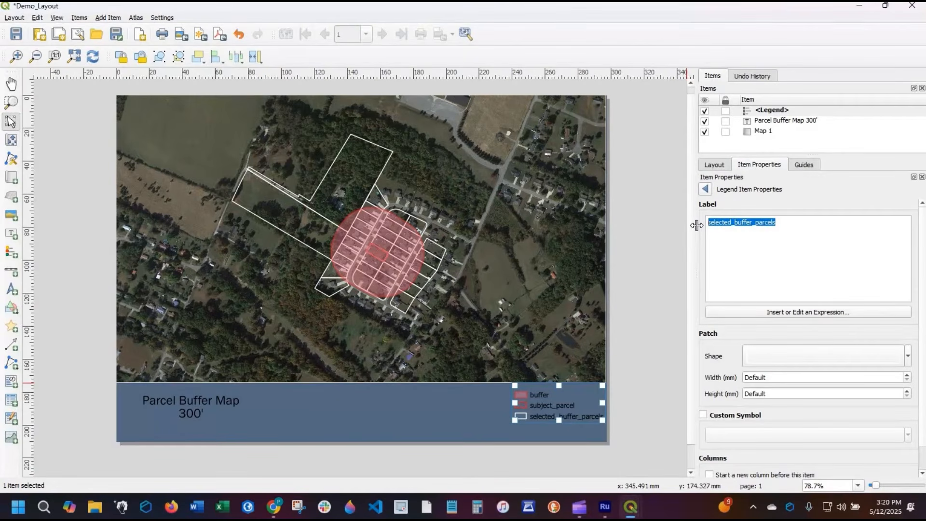
{"action": "left_click", "coordinate": [699, 229]}
{"action": "type", "text": "S"}
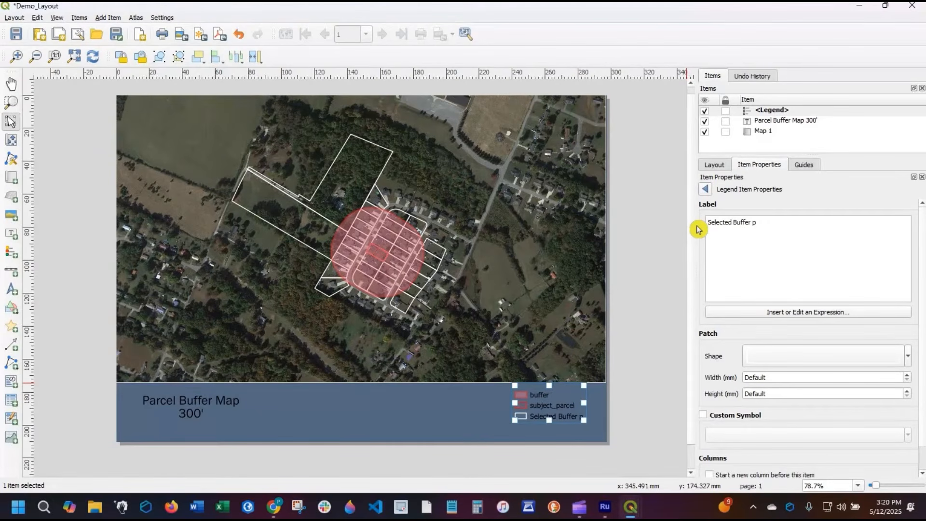
{"action": "type", "text": "elected Buffer pARC"}
{"action": "key", "text": "BackSpace"}
{"action": "key", "text": "BackSpace"}
{"action": "key", "text": "BackSpace"}
{"action": "key", "text": "BackSpace"}
{"action": "type", "text": "Parcels"}
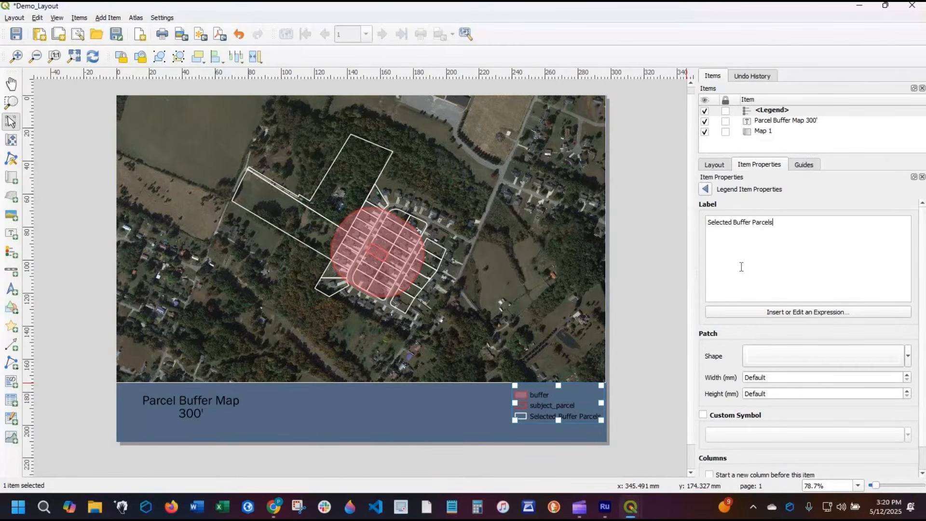
{"action": "left_click", "coordinate": [709, 193]}
- Relabel the subject_parcel legend entry as "Subject Parcel"
{"action": "double_click", "coordinate": [759, 229]}
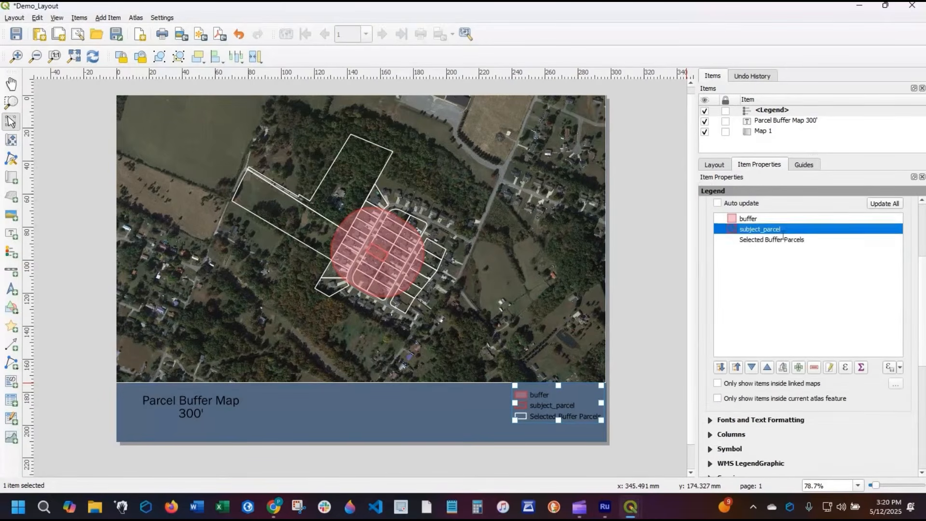
{"action": "left_click_drag", "start_coordinate": [761, 224], "coordinate": [599, 207]}
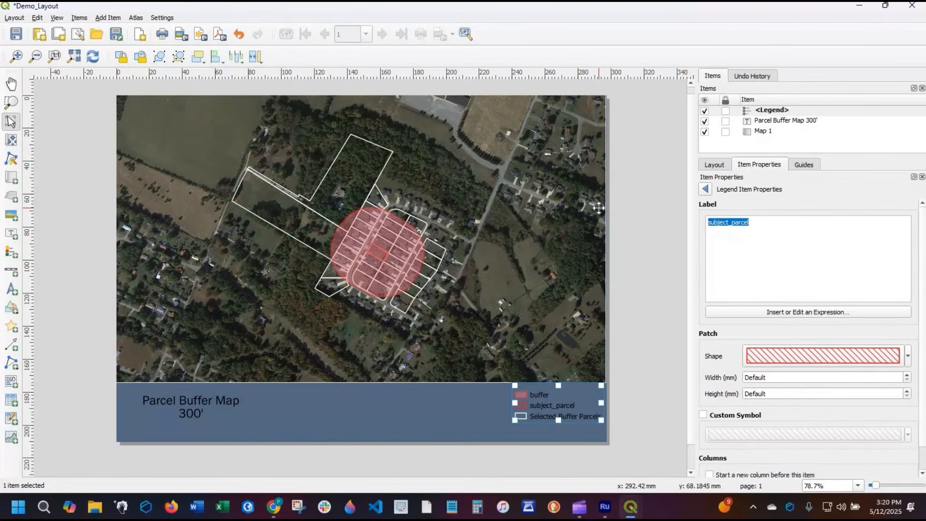
{"action": "type", "text": "S"}
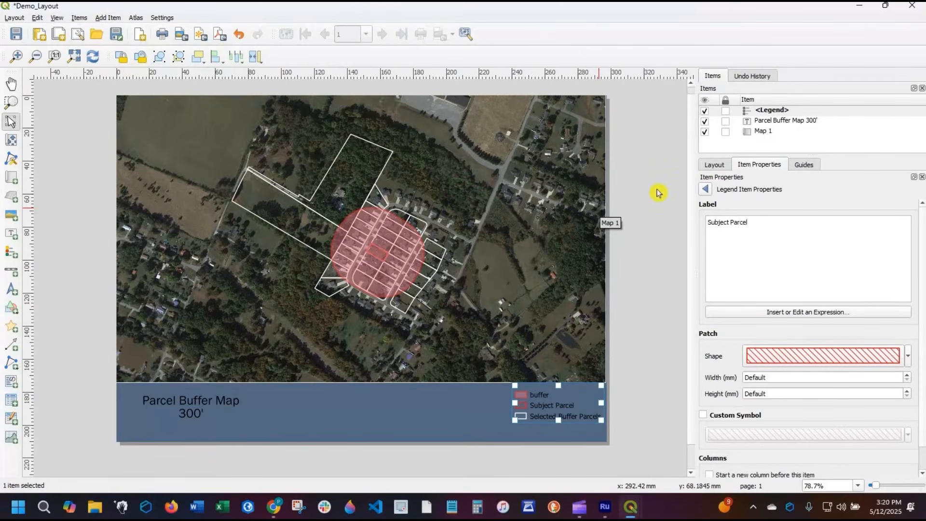
{"action": "left_click", "coordinate": [706, 190]}
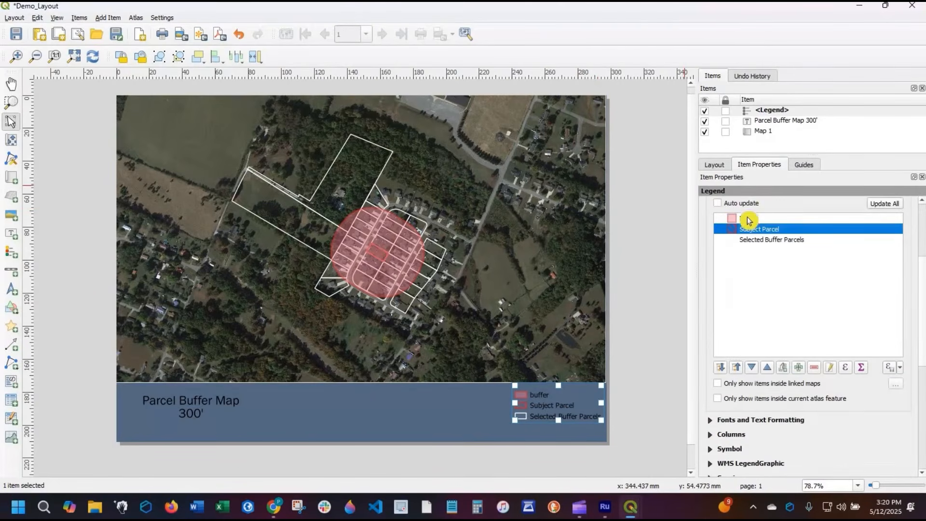
- Relabel the buffer legend entry as "300' Buffer" and shift the legend slightly down and inward from the page's right edge
{"action": "double_click", "coordinate": [728, 219]}
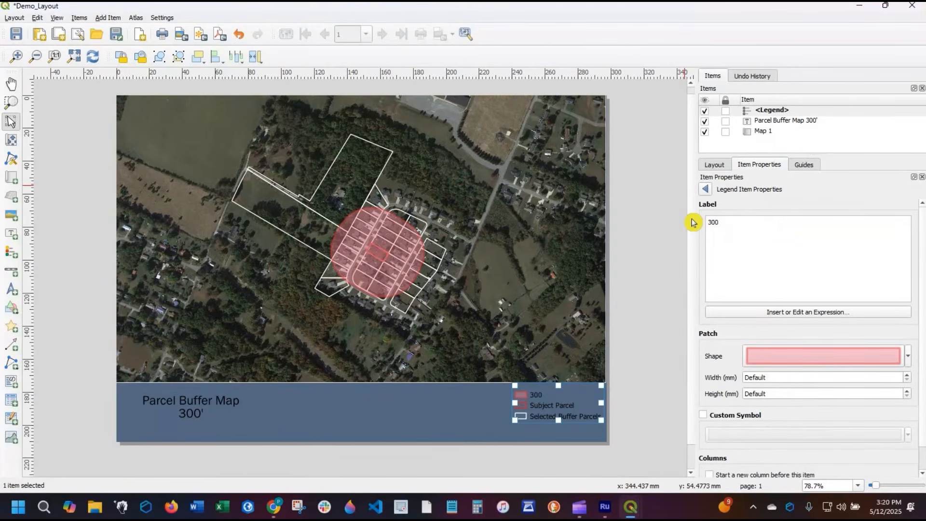
{"action": "type", "text": "300' Buffer"}
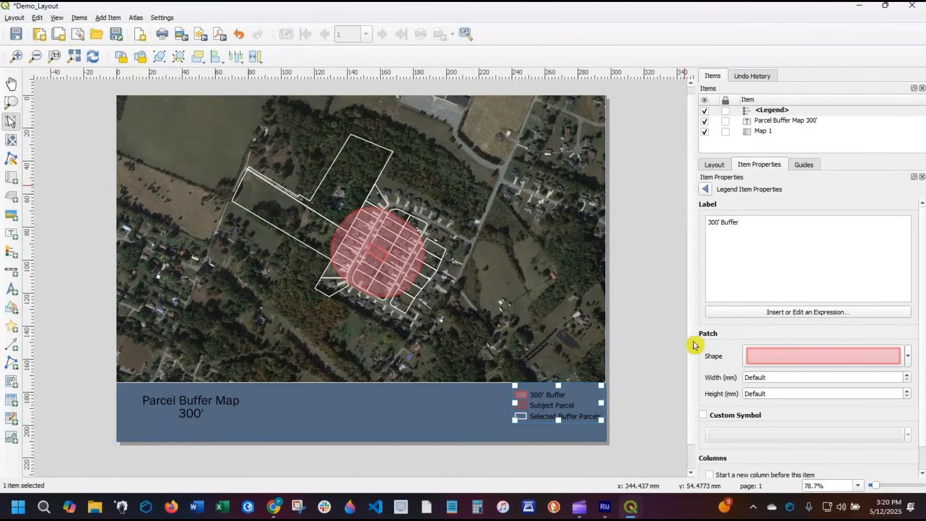
{"action": "left_click", "coordinate": [634, 302]}
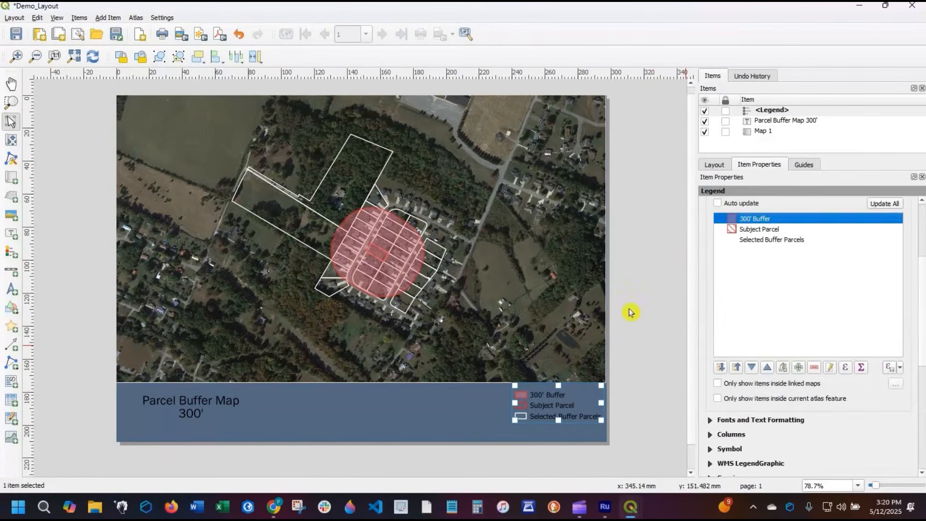
{"action": "mouse_move", "coordinate": [545, 403]}
{"action": "left_mouse_down"}
{"action": "mouse_move", "coordinate": [533, 416]}
{"action": "mouse_move", "coordinate": [510, 414]}
{"action": "mouse_move", "coordinate": [534, 413]}
{"action": "left_mouse_up"}
{"action": "left_click", "coordinate": [450, 398]}
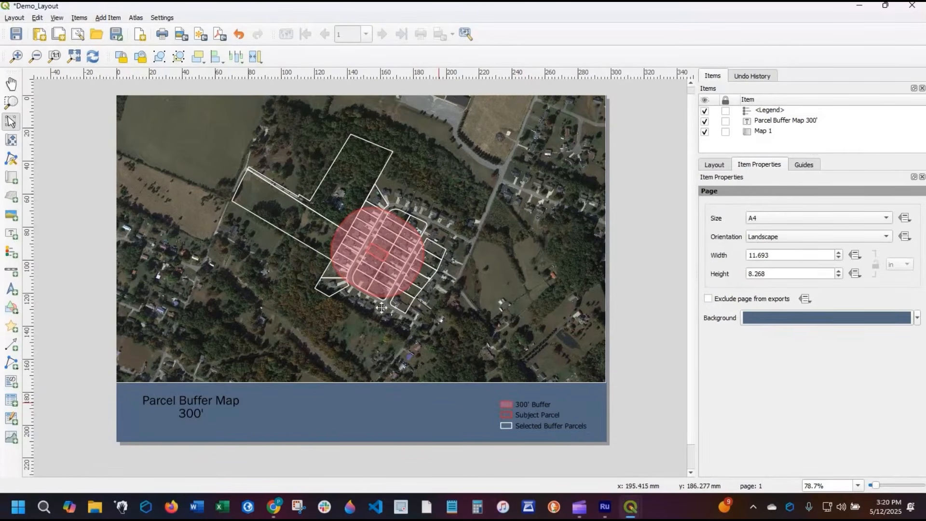
- Add a scale bar linked to Map 1 in the lower-right corner of the map, just above the legend
{"action": "left_click", "coordinate": [13, 273]}
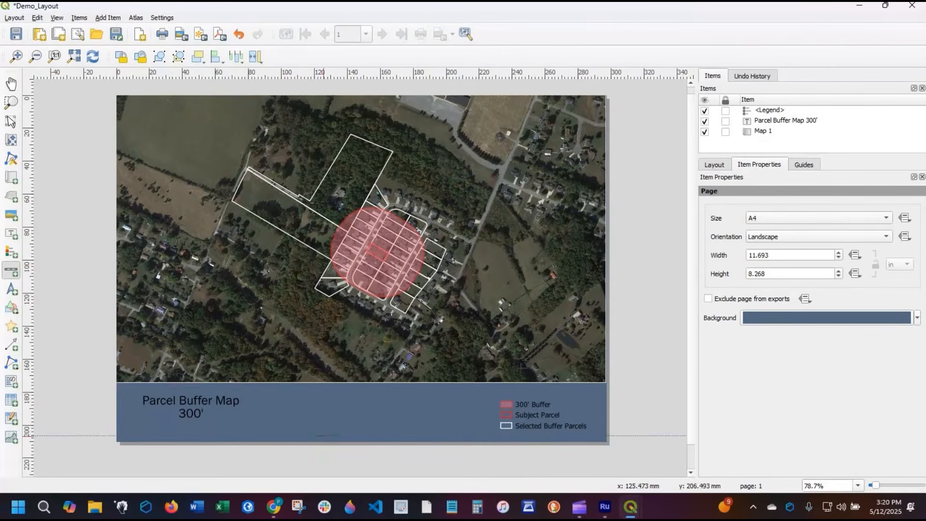
{"action": "left_click_drag", "start_coordinate": [479, 364], "coordinate": [561, 371]}
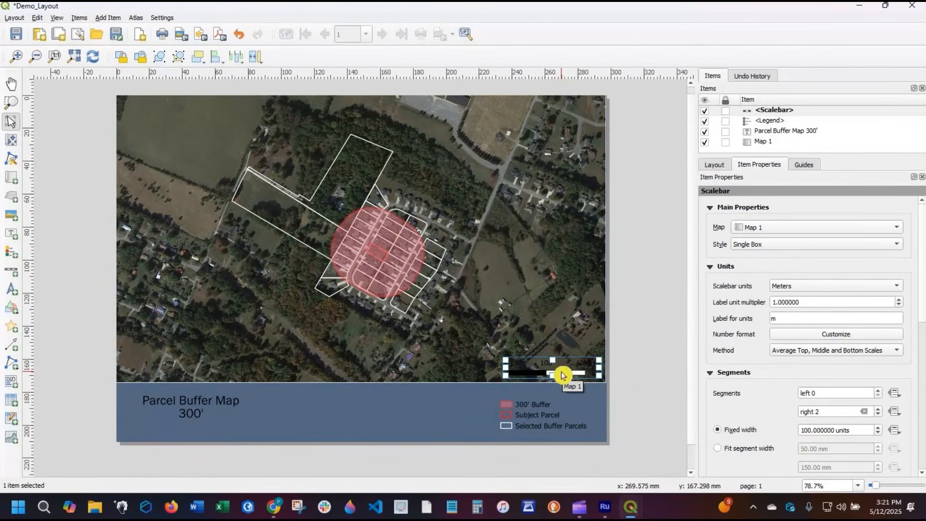
{"action": "right_click", "coordinate": [561, 371]}
{"action": "left_click", "coordinate": [753, 350]}
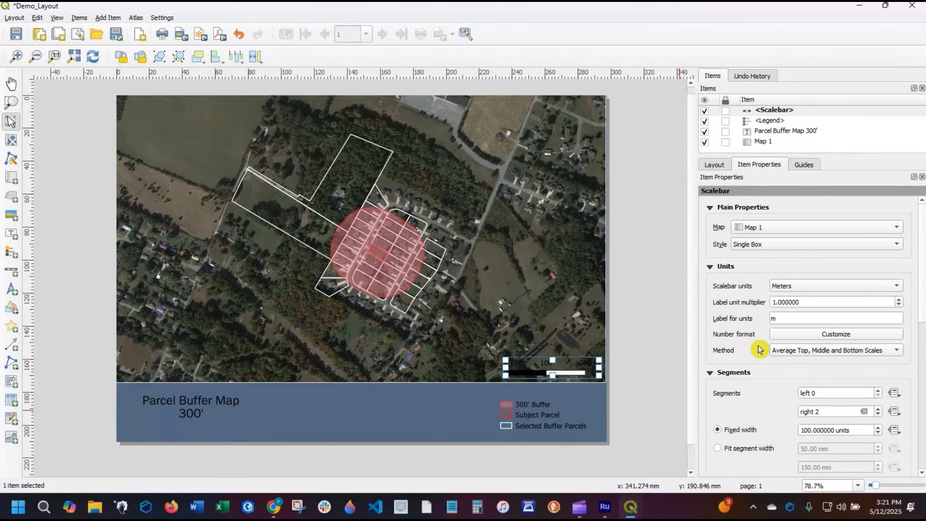
- Set the scale bar units to Feet and shift the scale bar closer to the map's right edge
{"action": "left_click", "coordinate": [808, 287]}
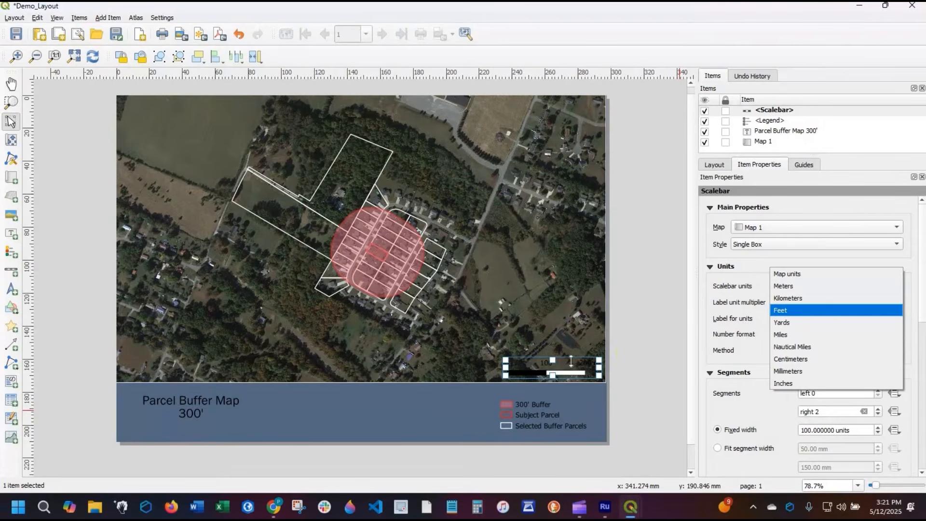
{"action": "left_click", "coordinate": [810, 310]}
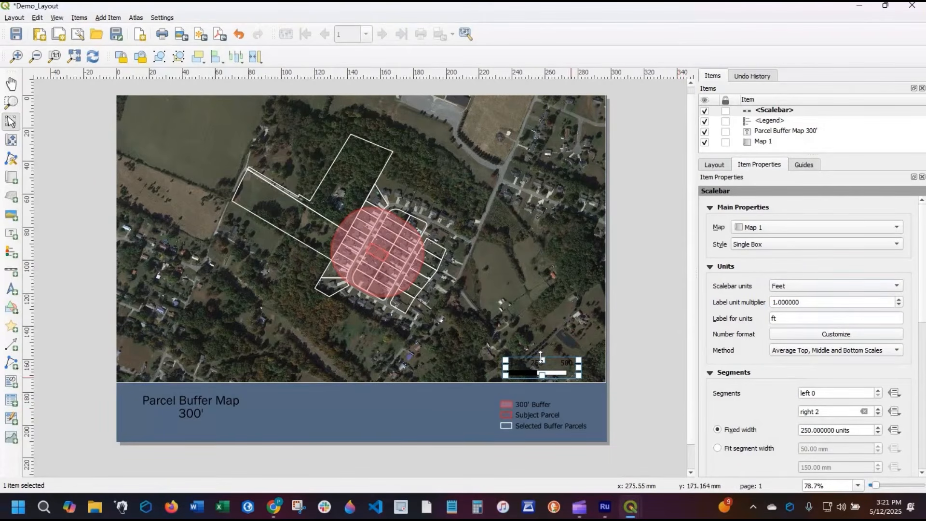
{"action": "left_click_drag", "start_coordinate": [540, 361], "coordinate": [577, 365]}
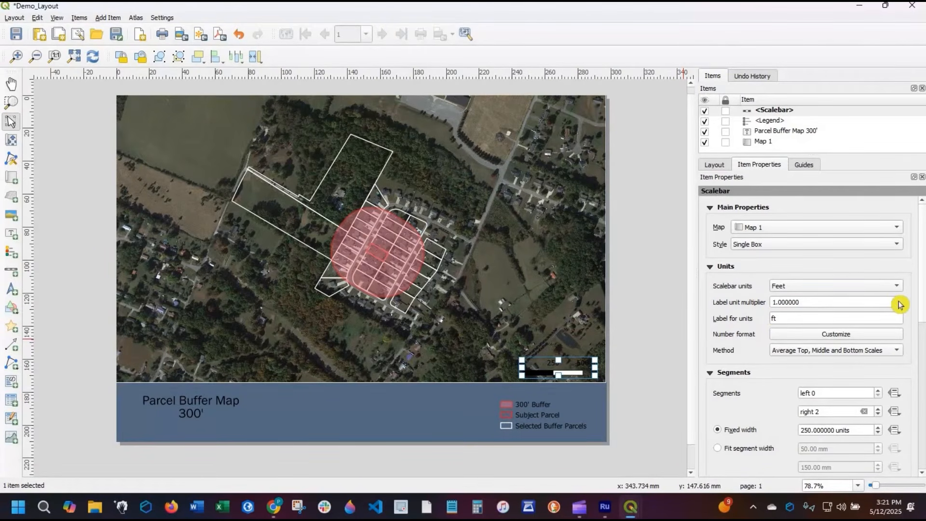
- Try a label unit multiplier of 3 on the scale bar and restore it to 1
{"action": "scroll", "coordinate": [900, 305], "scroll_direction": "up", "scroll_amount": 2}
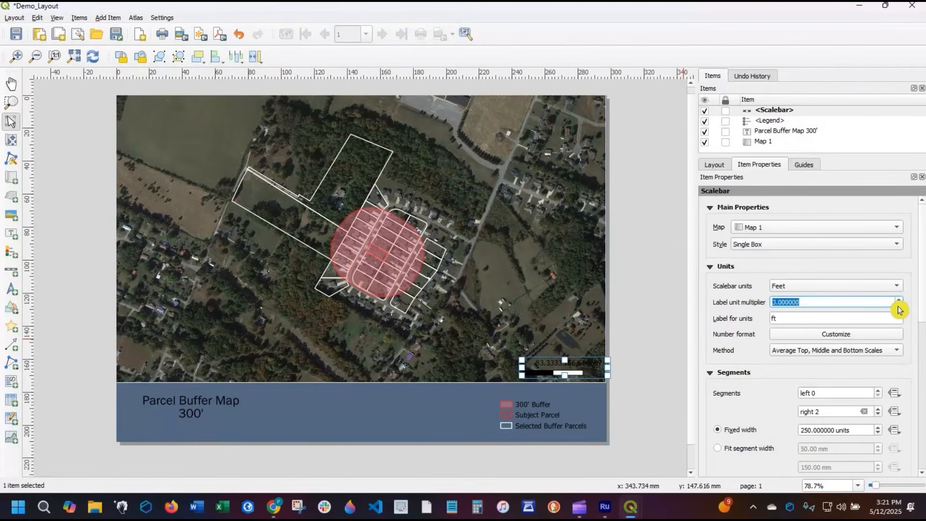
{"action": "scroll", "coordinate": [901, 307], "scroll_direction": "down", "scroll_amount": 1}
{"action": "scroll", "coordinate": [901, 303], "scroll_direction": "down", "scroll_amount": 1}
{"action": "scroll", "coordinate": [900, 303], "scroll_direction": "up", "scroll_amount": 1}
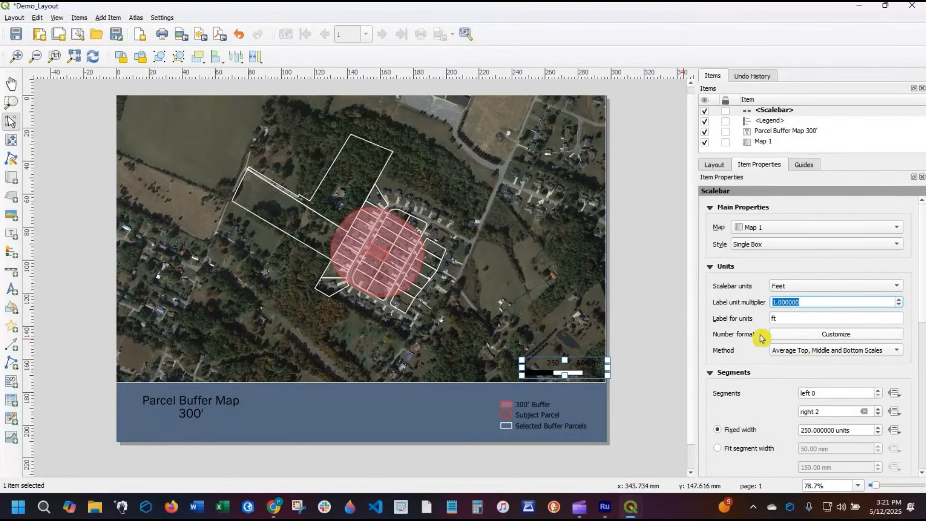
- Change the scale bar's primary fill from black to dark gray using the simple fill color
{"action": "scroll", "coordinate": [761, 338], "scroll_direction": "down", "scroll_amount": 4}
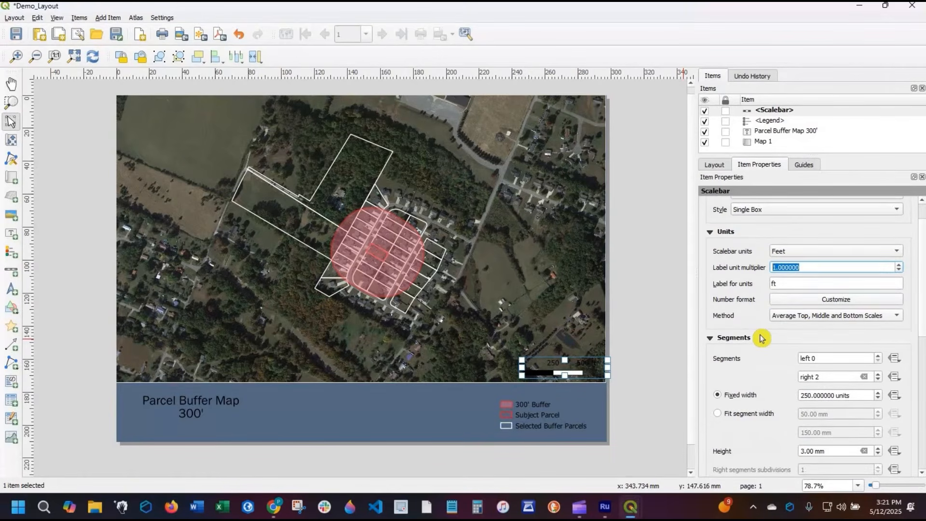
{"action": "scroll", "coordinate": [712, 340], "scroll_direction": "down", "scroll_amount": 2}
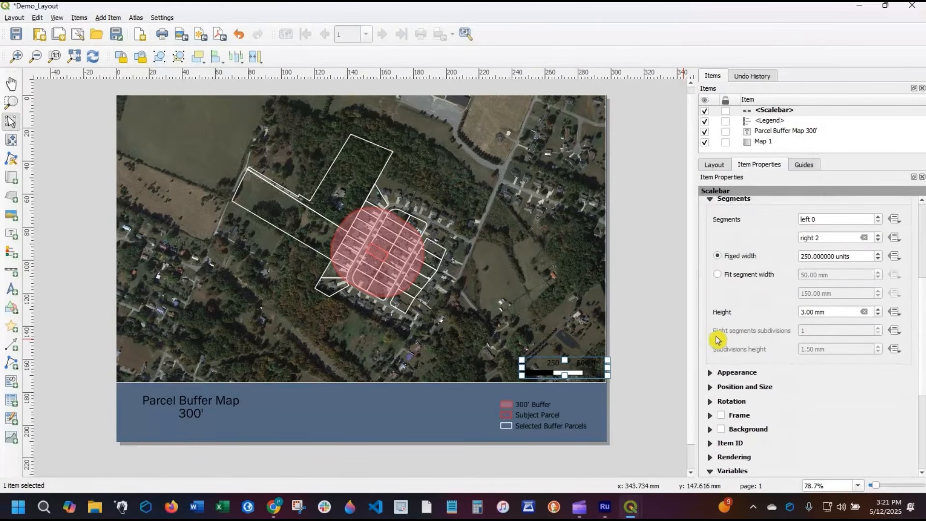
{"action": "left_click", "coordinate": [775, 334]}
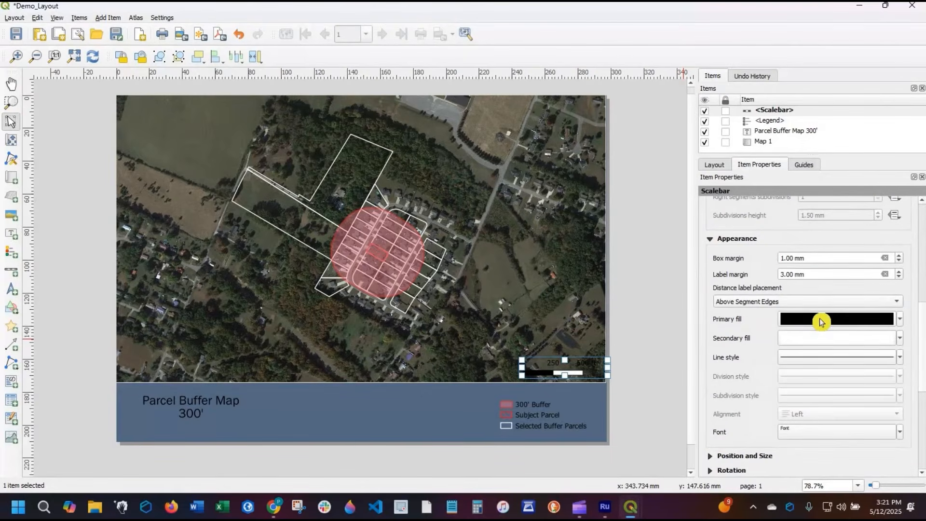
{"action": "left_click", "coordinate": [801, 320]}
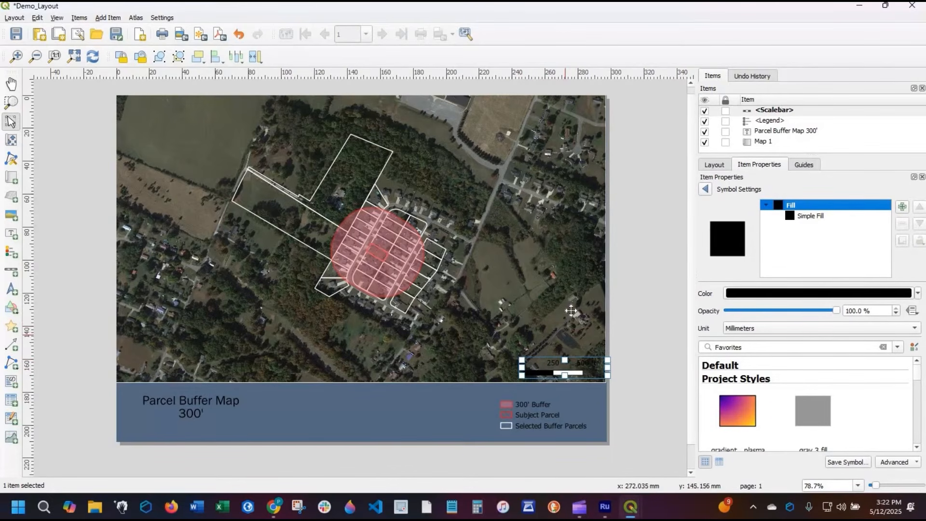
{"action": "left_click", "coordinate": [791, 217]}
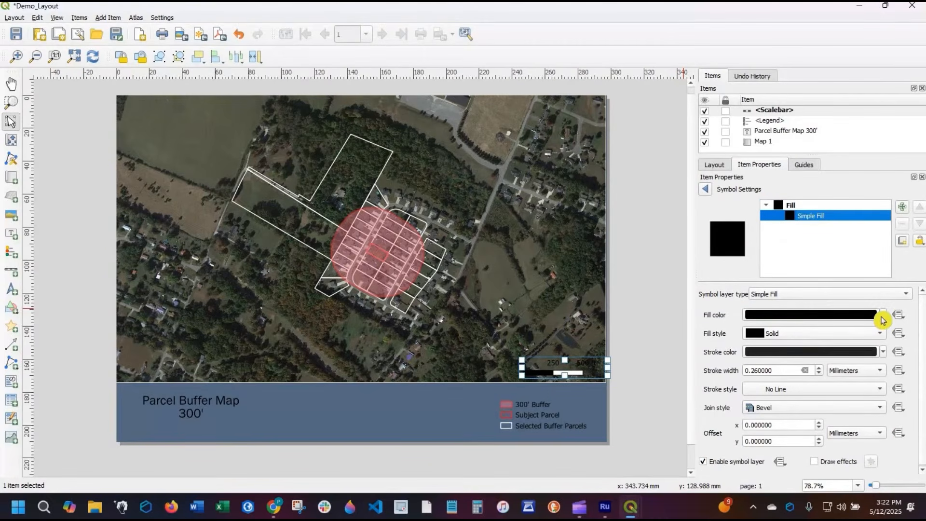
{"action": "left_click", "coordinate": [882, 314]}
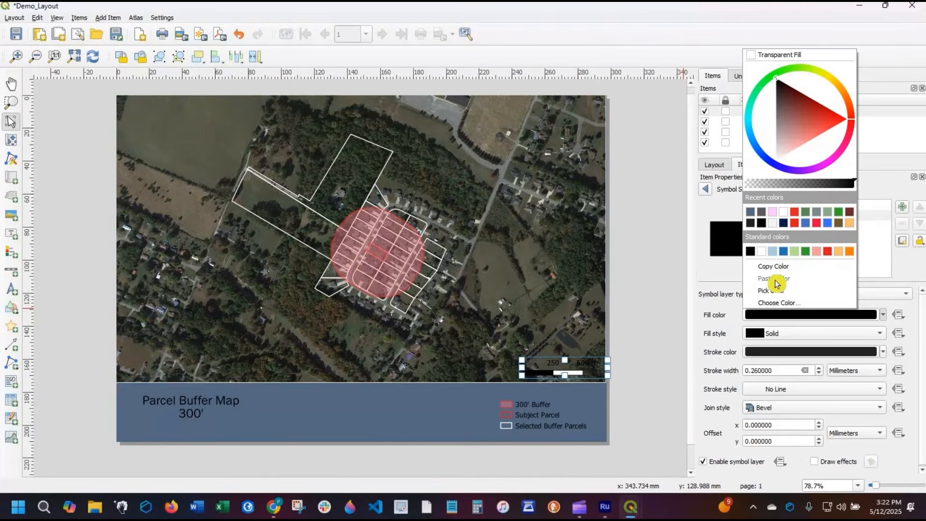
{"action": "left_click", "coordinate": [764, 216]}
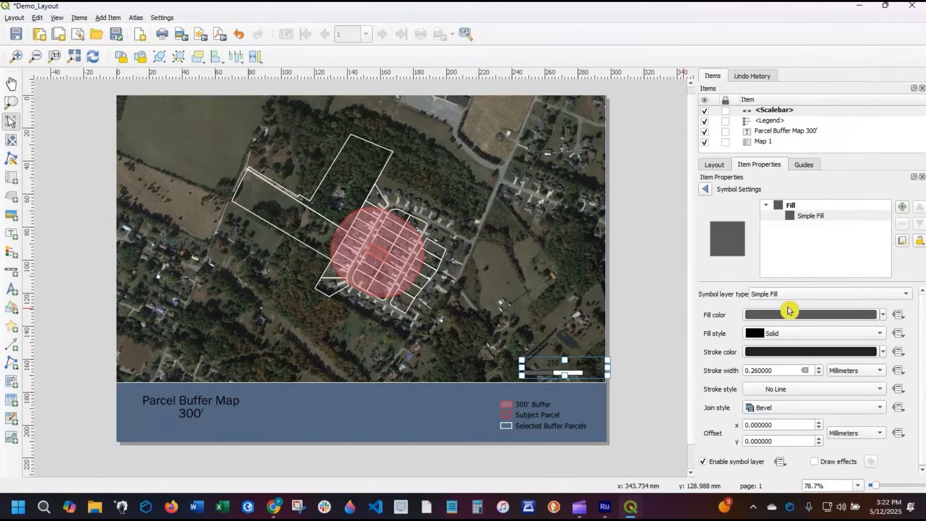
{"action": "left_click", "coordinate": [659, 292]}
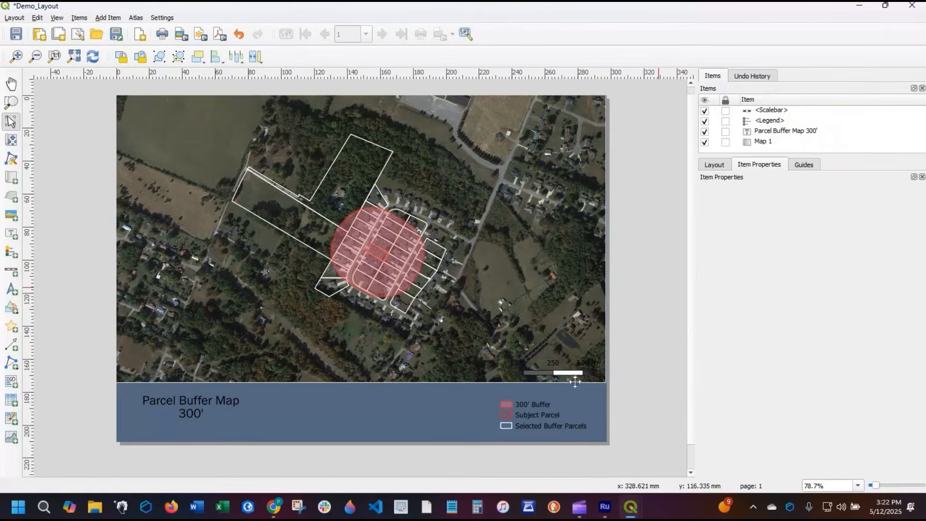
- Open the text settings of the scale bar's font
{"action": "left_click", "coordinate": [557, 370]}
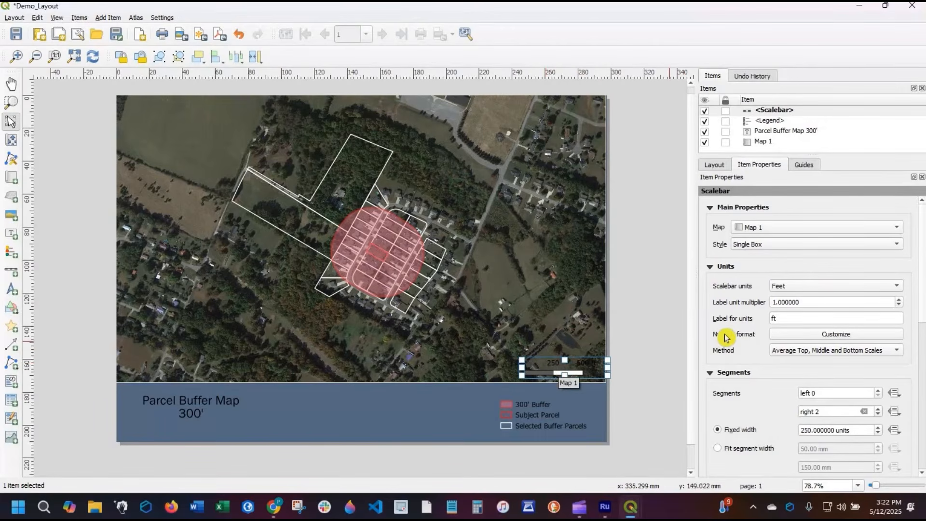
{"action": "scroll", "coordinate": [772, 357], "scroll_direction": "down", "scroll_amount": 6}
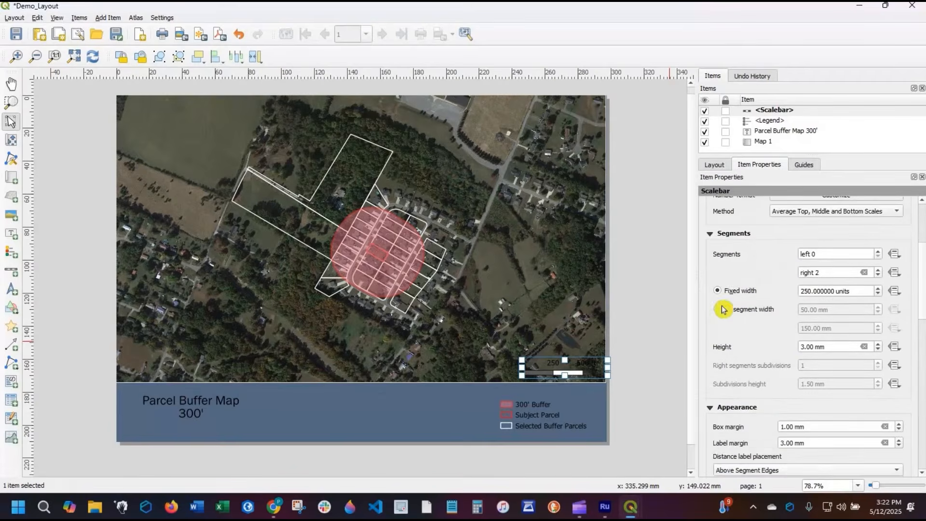
{"action": "scroll", "coordinate": [722, 309], "scroll_direction": "down", "scroll_amount": 8}
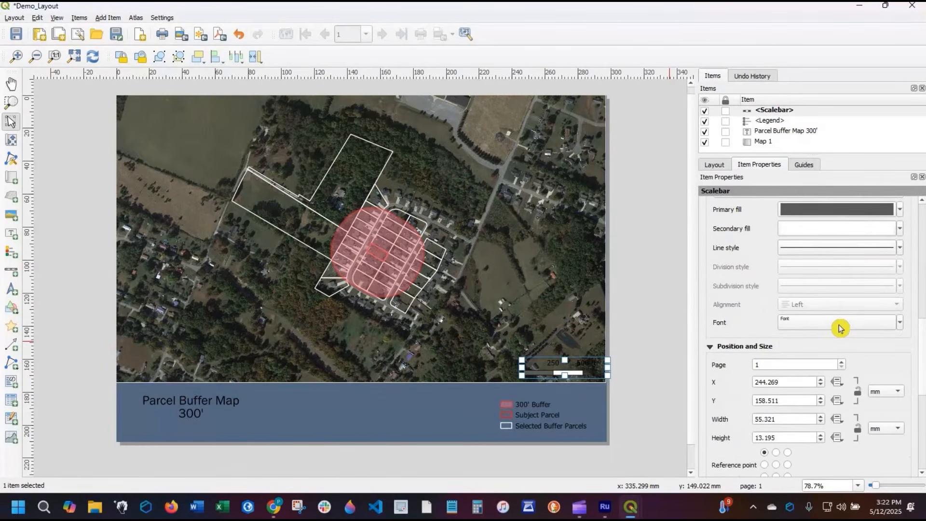
{"action": "left_click", "coordinate": [837, 325]}
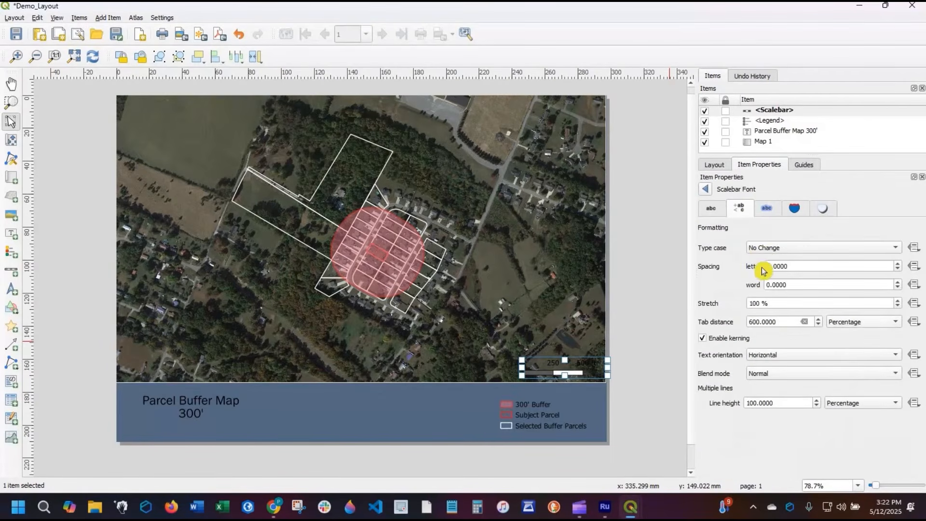
{"action": "left_click", "coordinate": [786, 249]}
{"action": "key", "text": "Escape"}
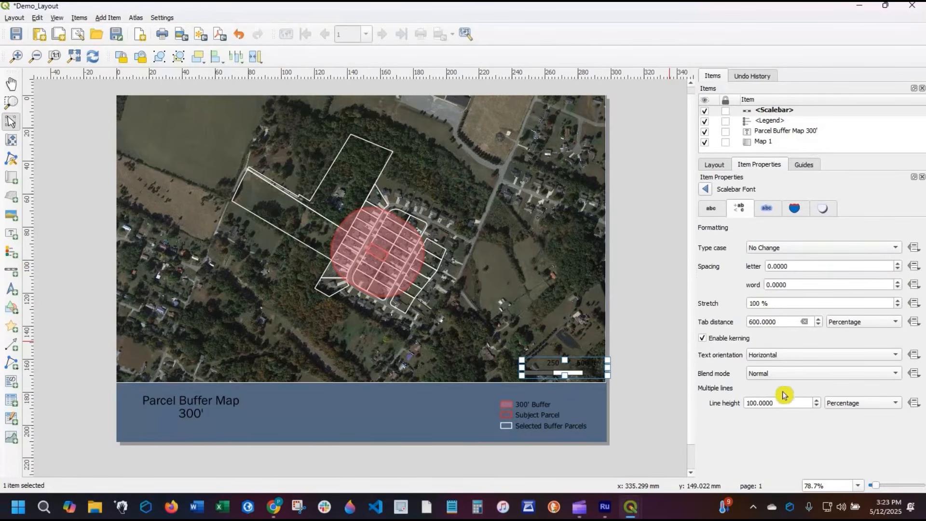
{"action": "left_click", "coordinate": [713, 210]}
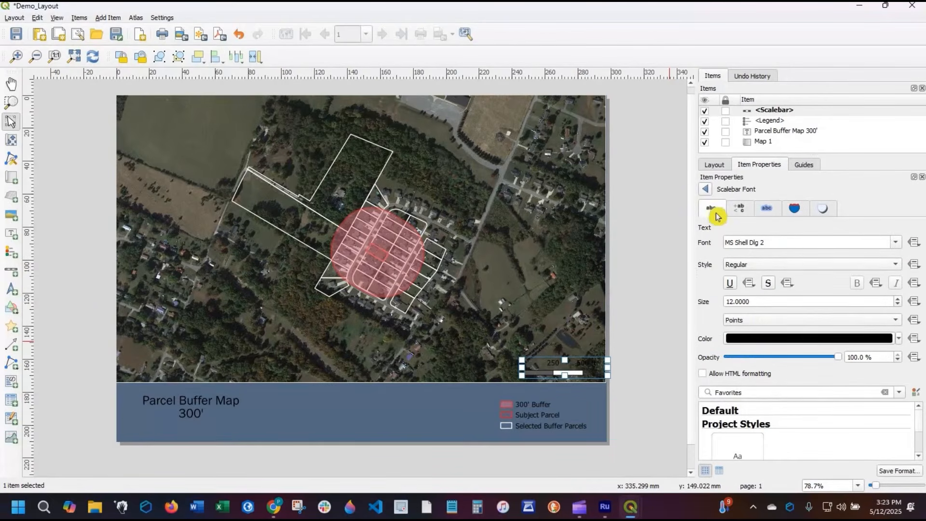
- Try the Bold style on the scale bar labels and return them to Regular
{"action": "left_click", "coordinate": [898, 249]}
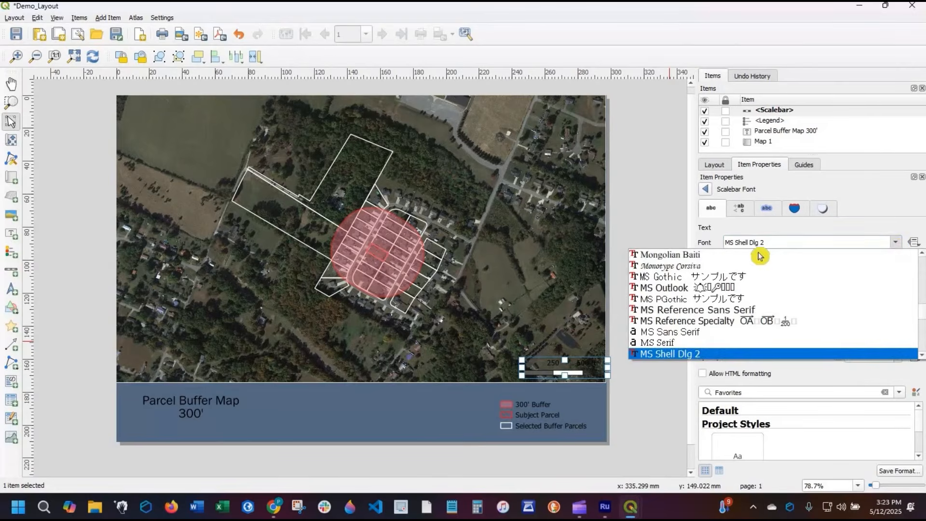
{"action": "left_click", "coordinate": [774, 266]}
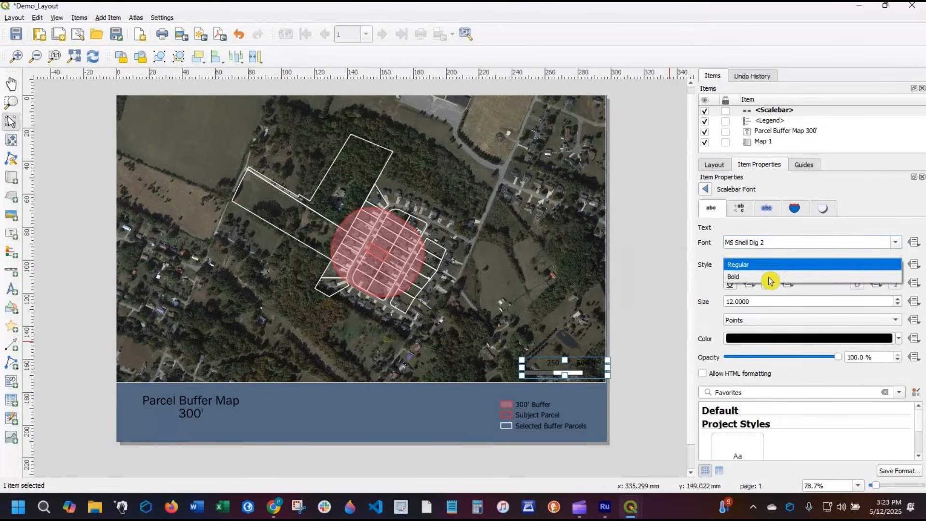
{"action": "left_click", "coordinate": [770, 278]}
{"action": "left_click", "coordinate": [767, 264]}
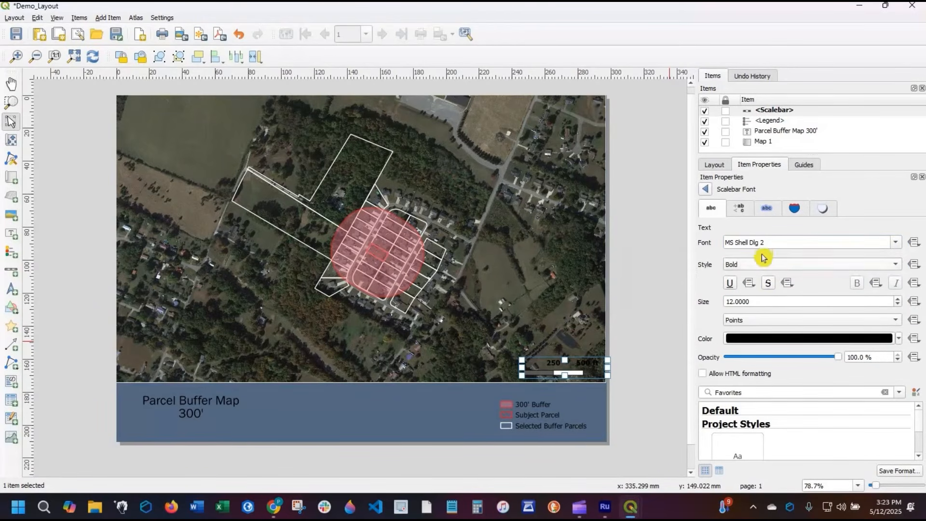
{"action": "left_click", "coordinate": [738, 248]}
- Set the scale bar's text color to a light gray of about 89% brightness and nudge the scale bar slightly down
{"action": "left_click", "coordinate": [748, 339]}
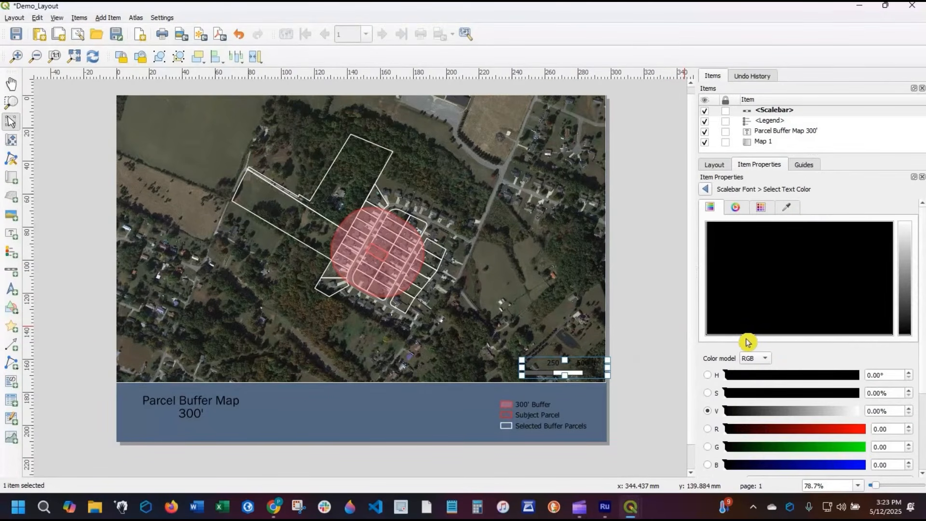
{"action": "left_click", "coordinate": [908, 254]}
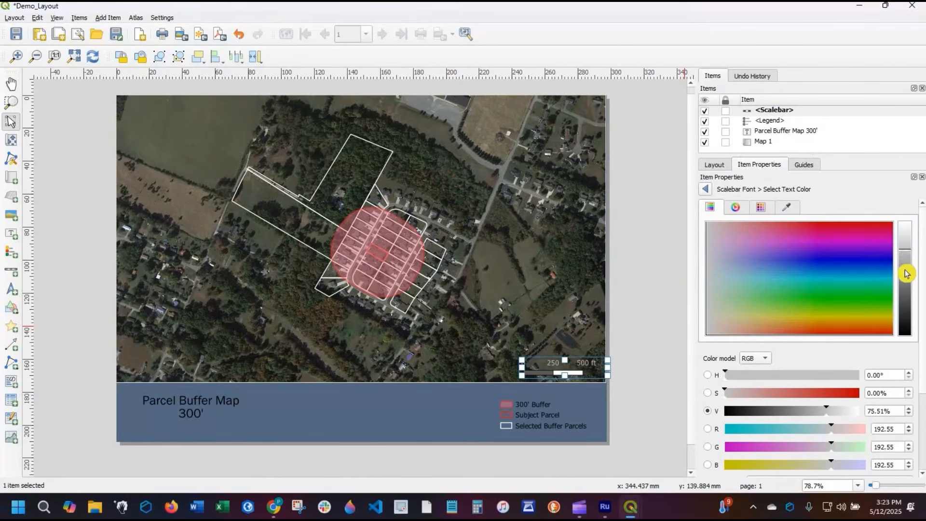
{"action": "left_click", "coordinate": [906, 274]}
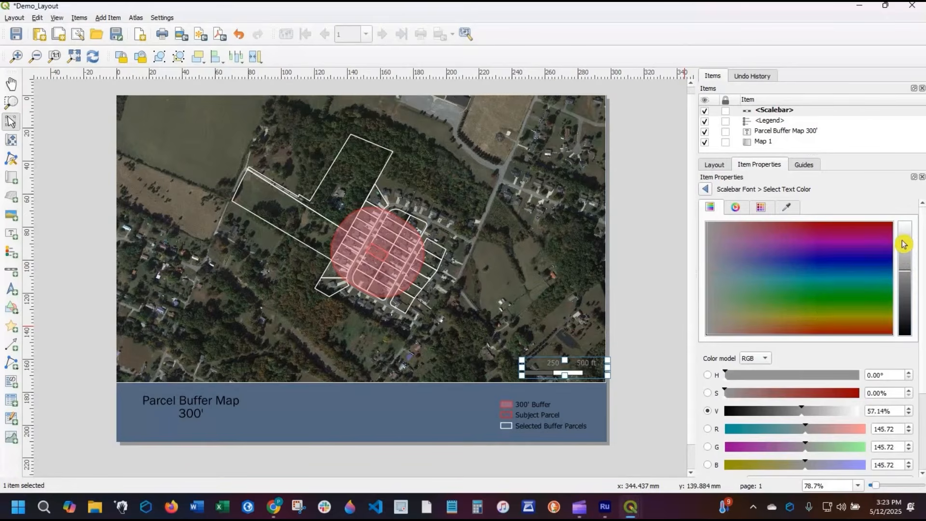
{"action": "left_click_drag", "start_coordinate": [904, 244], "coordinate": [903, 235]}
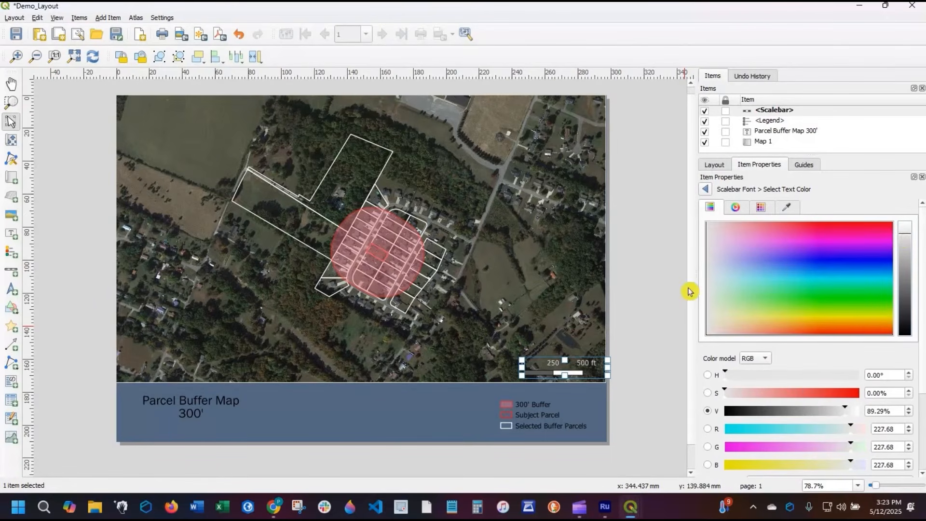
{"action": "left_click", "coordinate": [629, 366]}
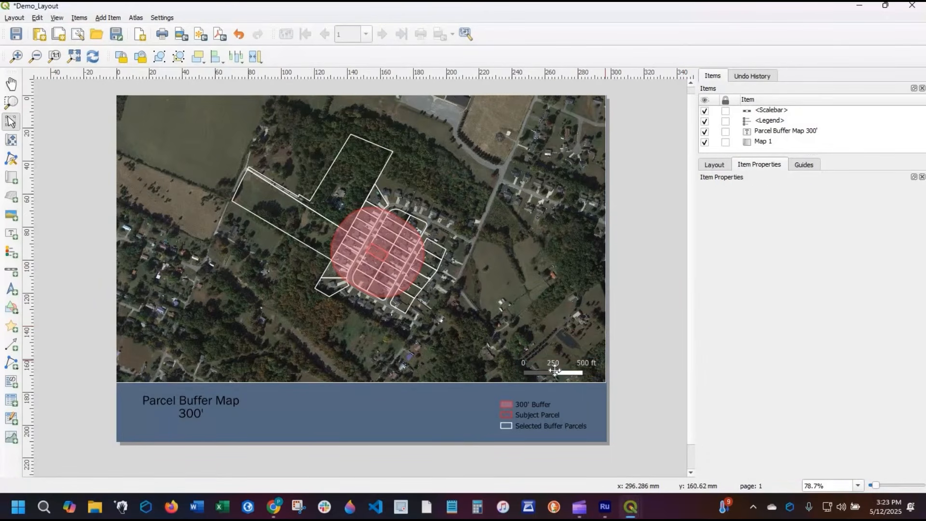
{"action": "left_click_drag", "start_coordinate": [550, 371], "coordinate": [552, 375]}
{"action": "left_click", "coordinate": [632, 353]}
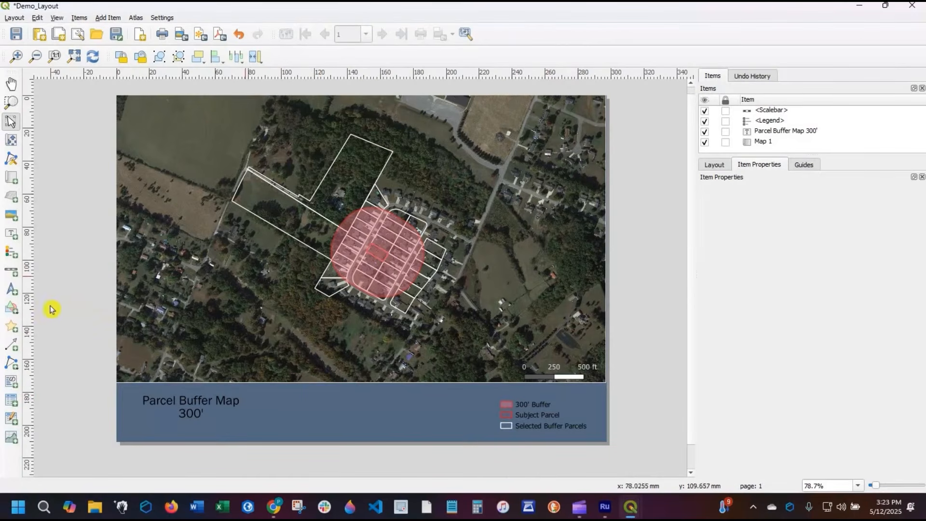
- Add a north arrow and place it beside the scale bar in the lower-right part of the map
{"action": "left_click", "coordinate": [11, 291]}
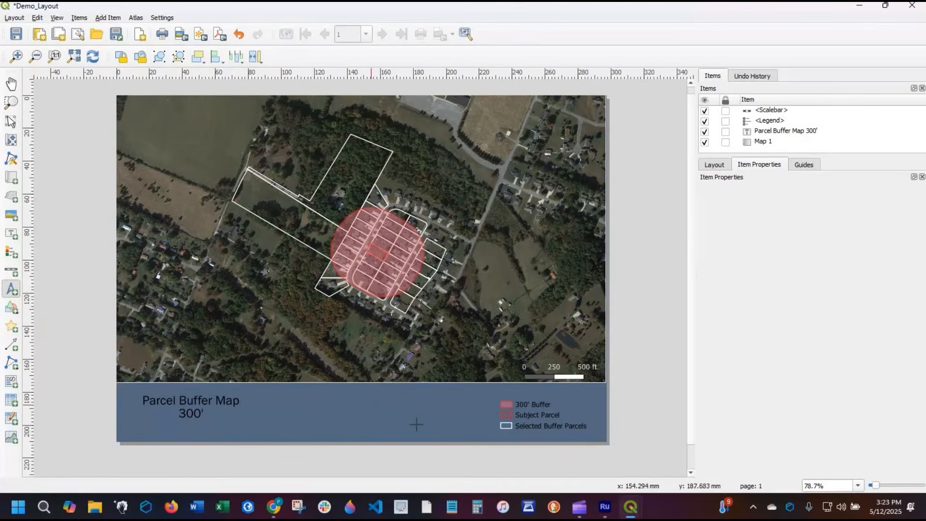
{"action": "mouse_move", "coordinate": [371, 398]}
{"action": "left_mouse_down"}
{"action": "mouse_move", "coordinate": [420, 432]}
{"action": "mouse_move", "coordinate": [416, 415]}
{"action": "mouse_move", "coordinate": [481, 365]}
{"action": "mouse_move", "coordinate": [424, 419]}
{"action": "mouse_move", "coordinate": [478, 366]}
{"action": "mouse_move", "coordinate": [418, 421]}
{"action": "mouse_move", "coordinate": [499, 363]}
{"action": "mouse_move", "coordinate": [488, 362]}
{"action": "left_mouse_up"}
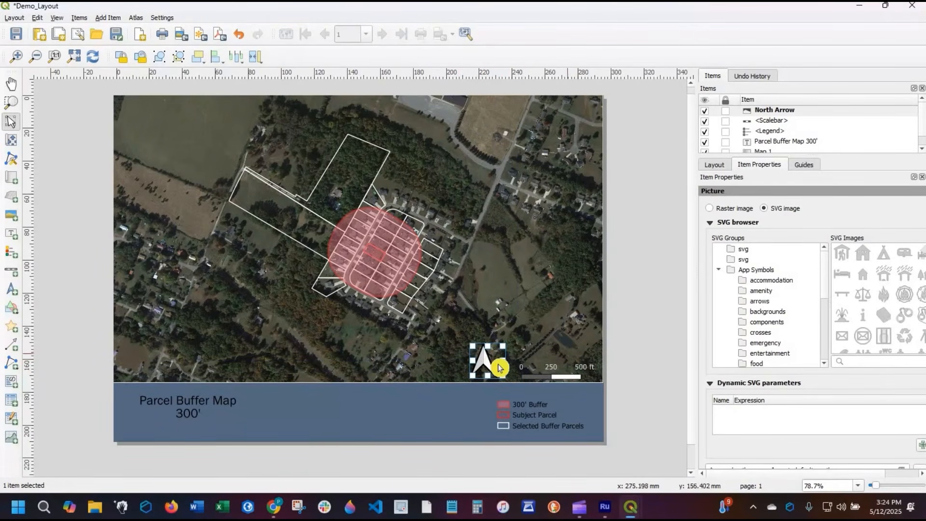
- Open the north arrow's properties and switch its picture source to Raster image
{"action": "right_click", "coordinate": [493, 360]}
{"action": "left_click", "coordinate": [784, 327]}
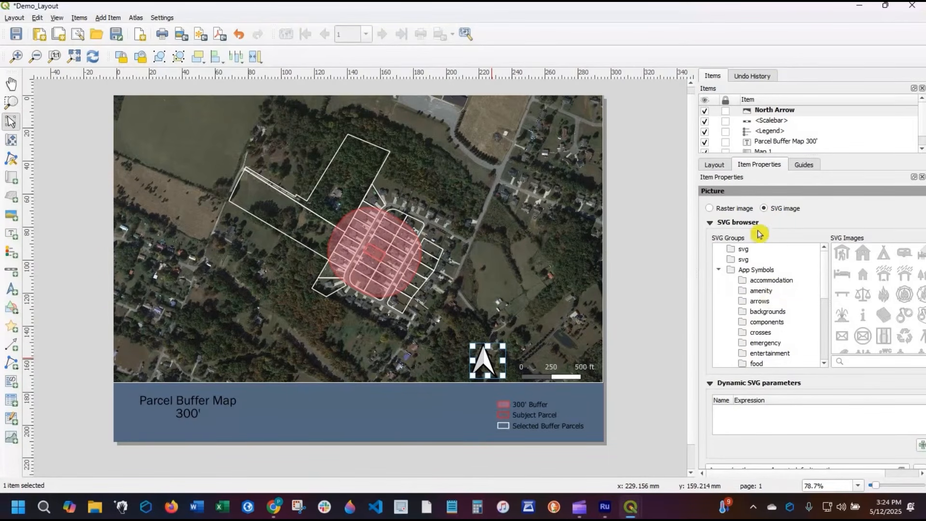
{"action": "left_click", "coordinate": [740, 210]}
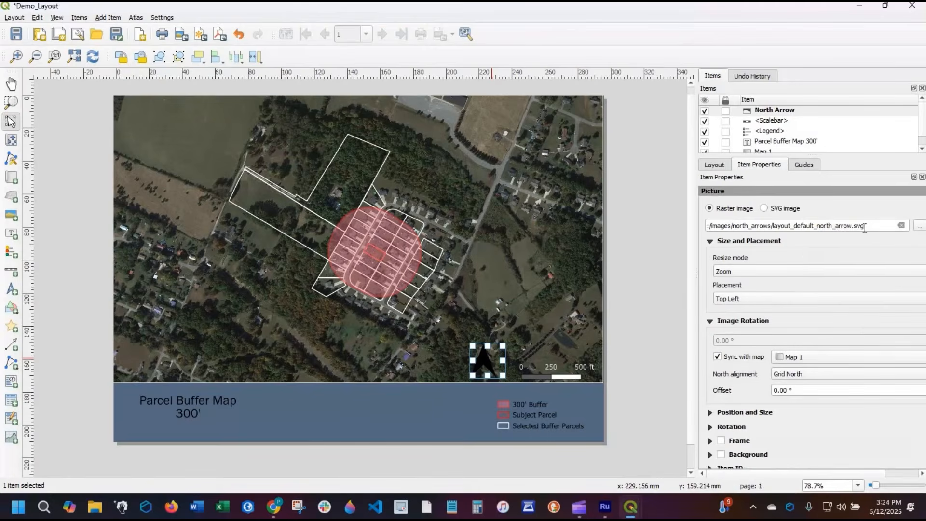
- Set the north arrow's picture source to SVG image, show the arrows symbol group and widen the properties area
{"action": "left_click", "coordinate": [764, 207]}
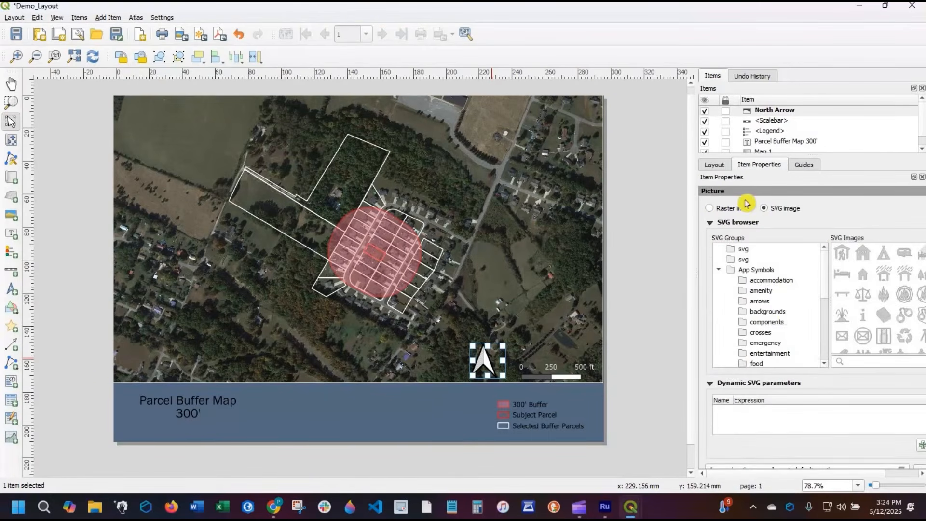
{"action": "left_click", "coordinate": [747, 303]}
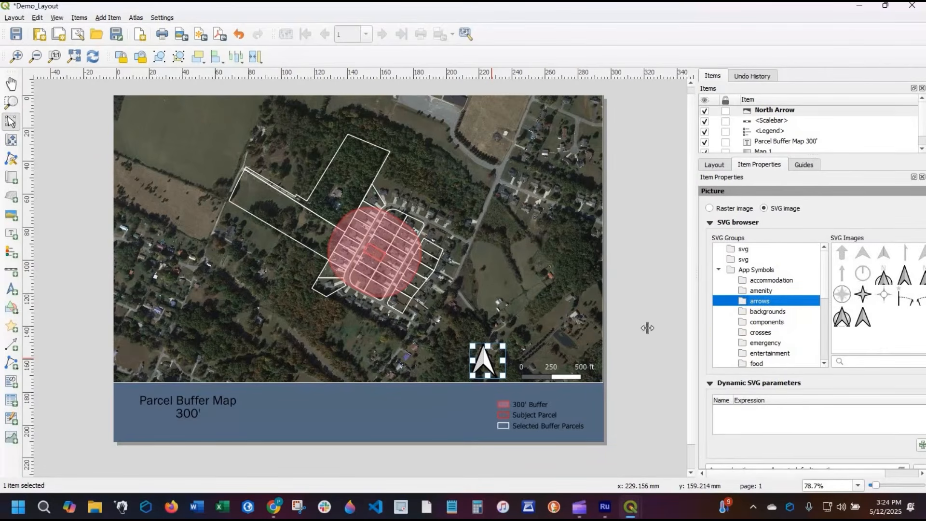
{"action": "left_click_drag", "start_coordinate": [631, 328], "coordinate": [632, 328]}
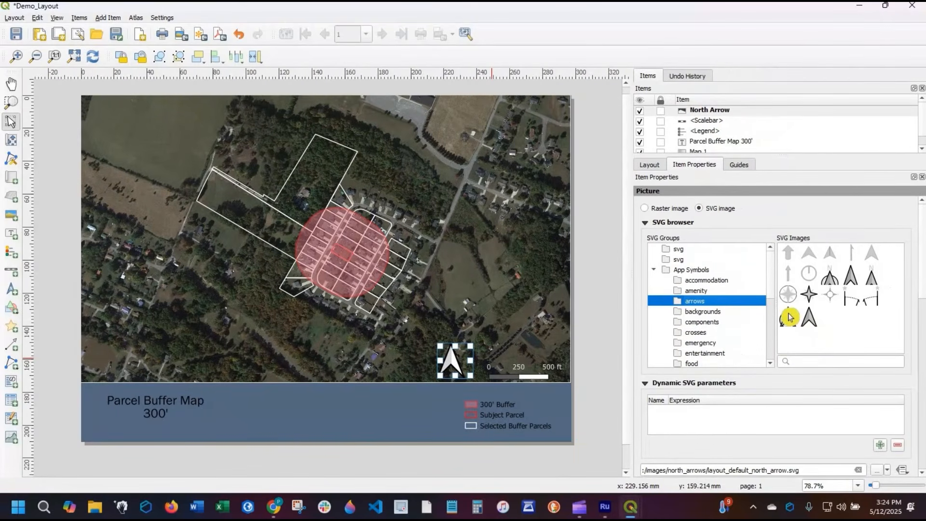
- Try several symbols from the arrows group for the north arrow and settle on NorthArrow_11.svg
{"action": "left_click", "coordinate": [788, 315]}
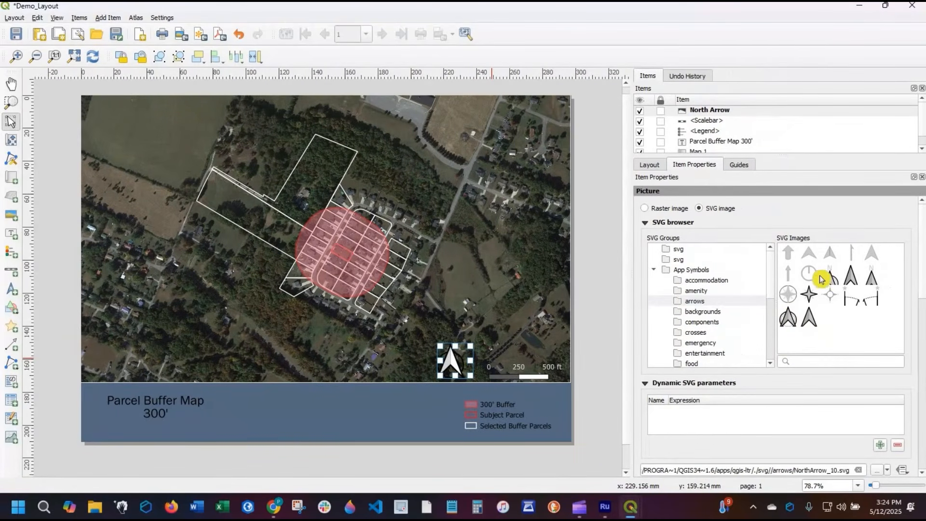
{"action": "left_click", "coordinate": [870, 261]}
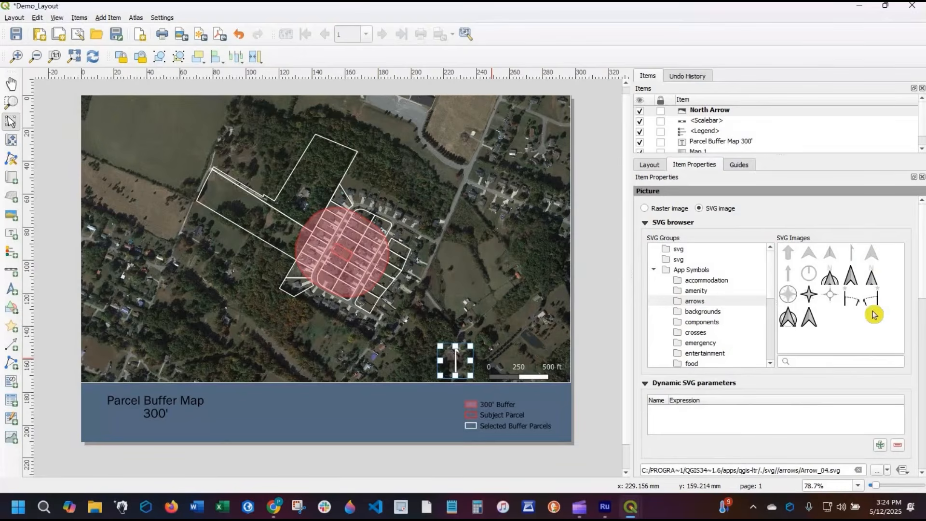
{"action": "left_click", "coordinate": [809, 296]}
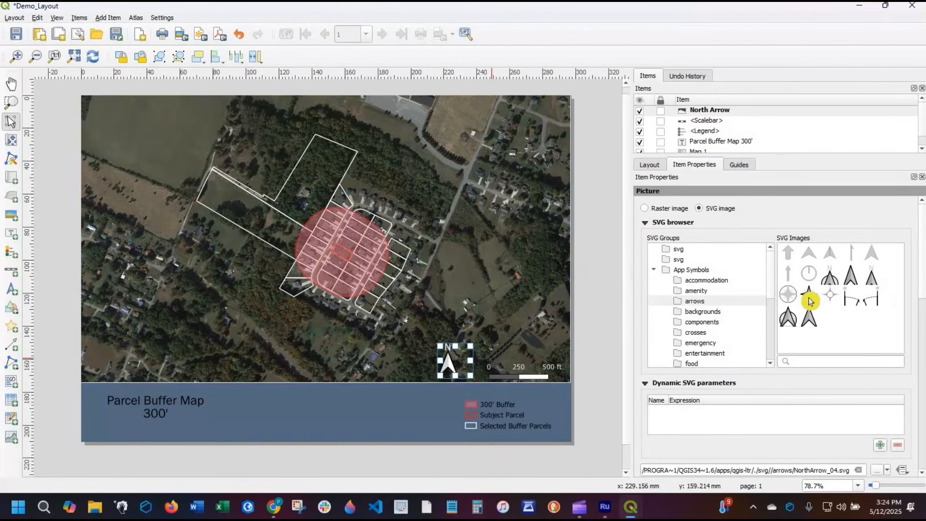
{"action": "left_click", "coordinate": [810, 297]}
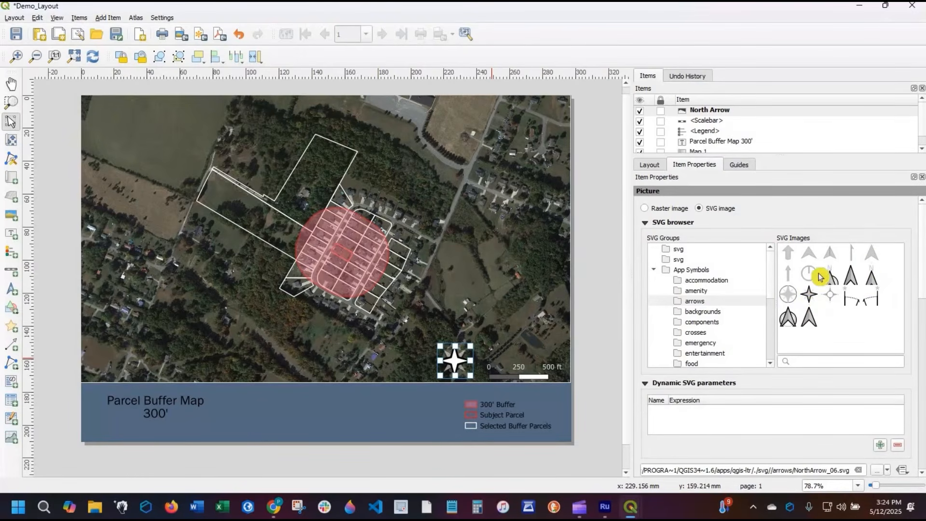
{"action": "left_click", "coordinate": [813, 255]}
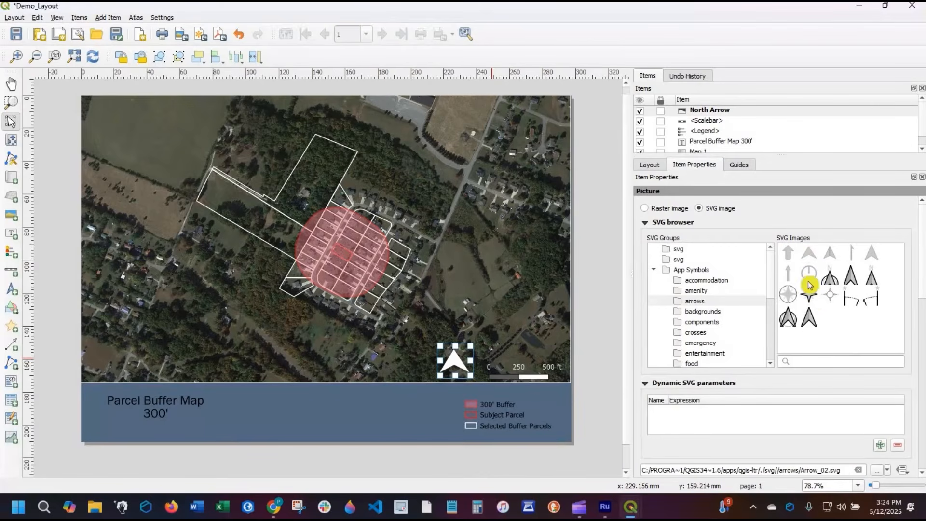
{"action": "left_click", "coordinate": [790, 256]}
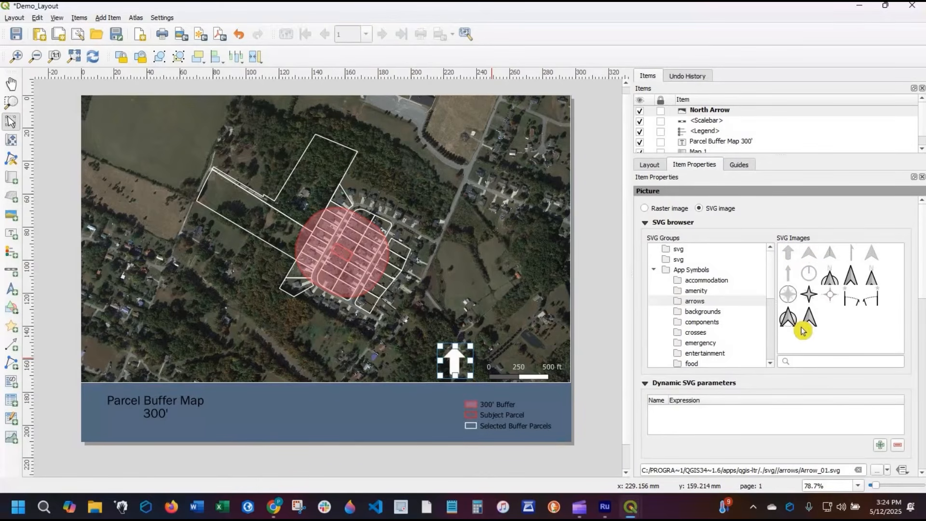
{"action": "left_click", "coordinate": [807, 320]}
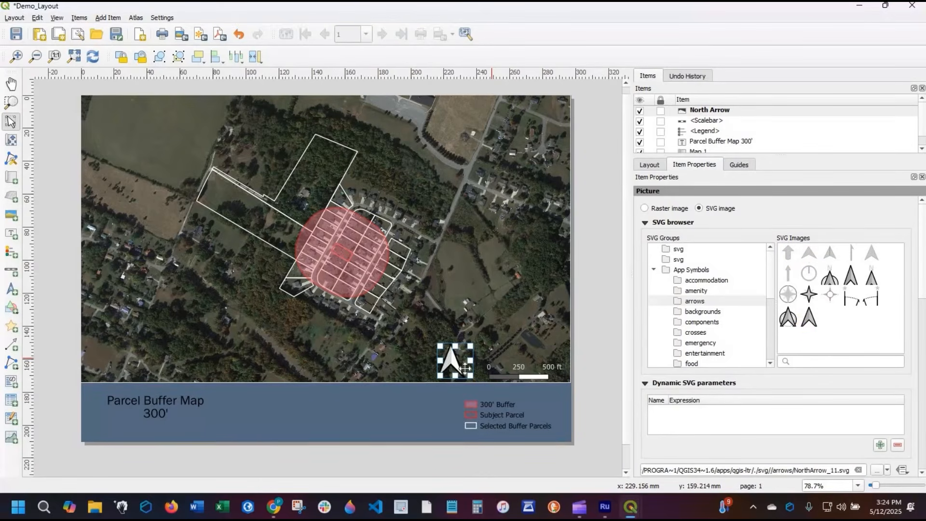
- Shrink the north arrow and swap its place with the scale bar so the arrow sits just right of it
{"action": "left_click_drag", "start_coordinate": [471, 345], "coordinate": [460, 368]}
{"action": "left_click", "coordinate": [537, 369]}
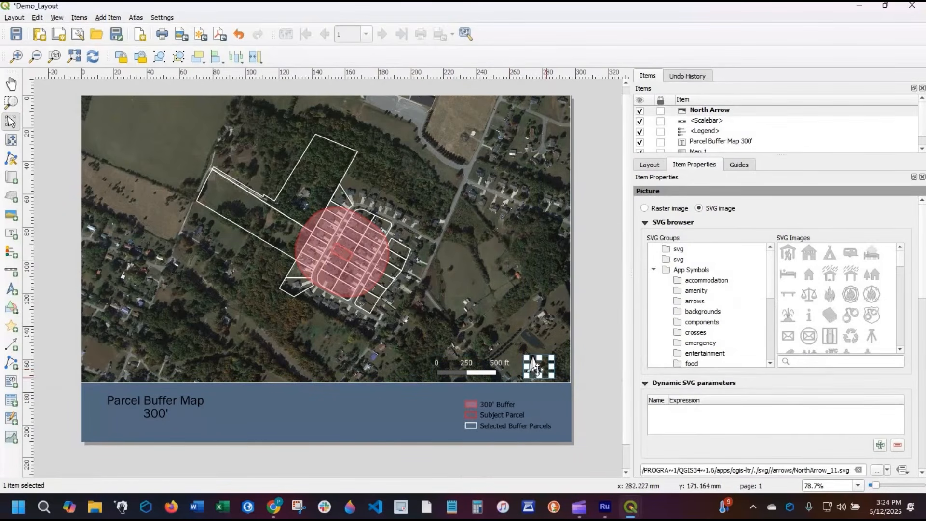
{"action": "left_click_drag", "start_coordinate": [531, 369], "coordinate": [519, 368]}
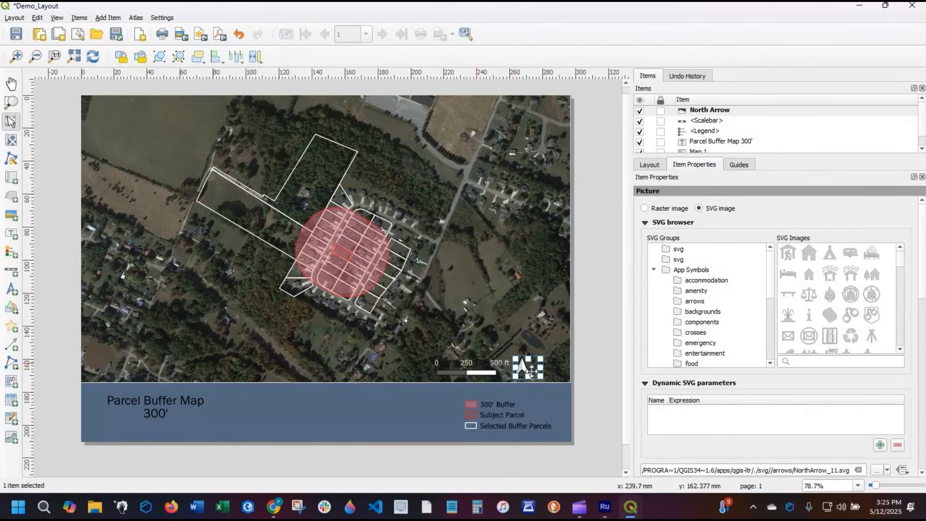
- Group the scale bar with the north arrow and move the group into the map's lower-right corner
{"action": "left_click", "coordinate": [531, 371]}
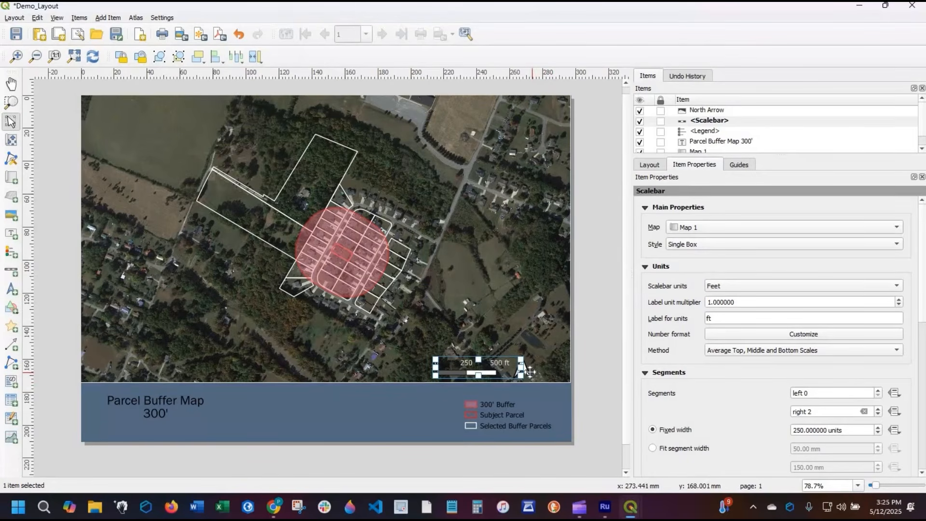
{"action": "left_click", "coordinate": [521, 369], "text": "shift"}
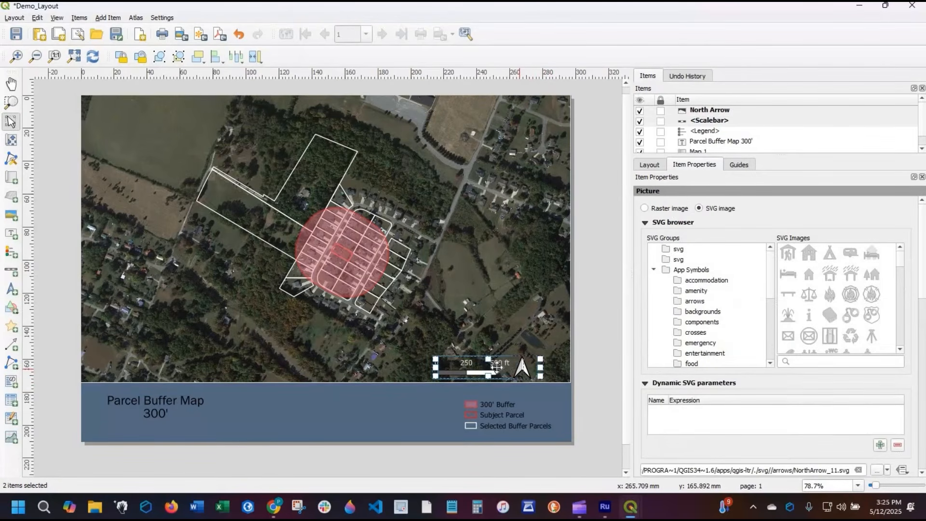
{"action": "mouse_move", "coordinate": [497, 366]}
{"action": "left_mouse_down"}
{"action": "mouse_move", "coordinate": [470, 368]}
{"action": "mouse_move", "coordinate": [507, 368]}
{"action": "mouse_move", "coordinate": [490, 371]}
{"action": "left_mouse_up"}
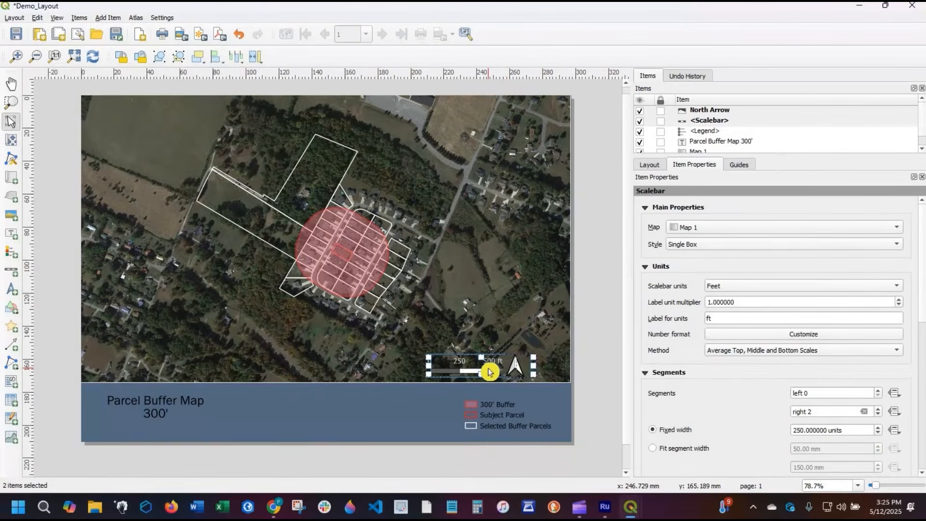
{"action": "right_click", "coordinate": [488, 369]}
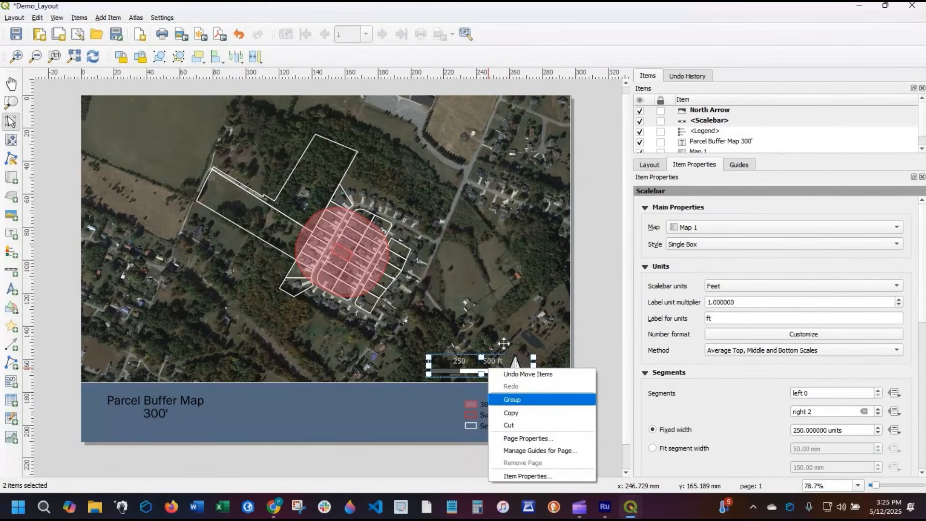
{"action": "left_click", "coordinate": [512, 400]}
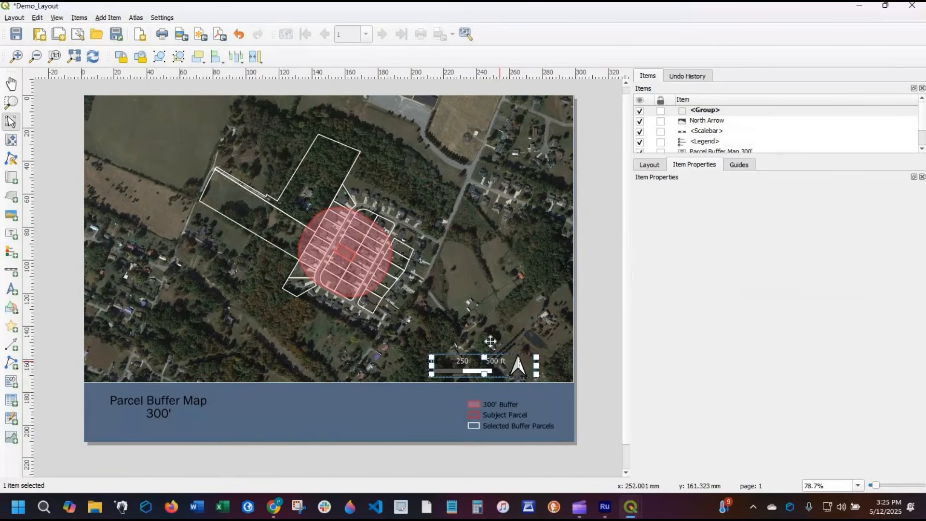
{"action": "mouse_move", "coordinate": [489, 368]}
{"action": "left_mouse_down"}
{"action": "mouse_move", "coordinate": [490, 329]}
{"action": "mouse_move", "coordinate": [494, 365]}
{"action": "mouse_move", "coordinate": [433, 341]}
{"action": "mouse_move", "coordinate": [459, 360]}
{"action": "mouse_move", "coordinate": [507, 369]}
{"action": "left_mouse_up"}
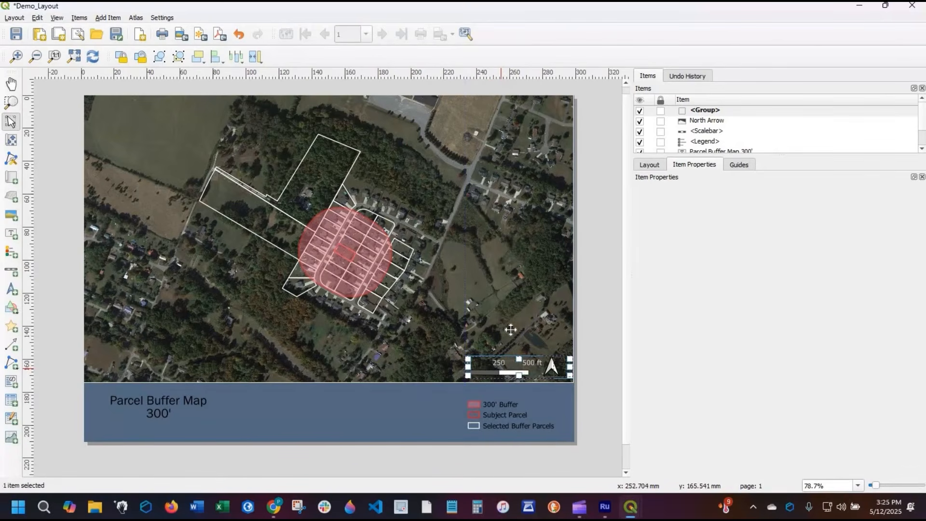
{"action": "left_click", "coordinate": [516, 333]}
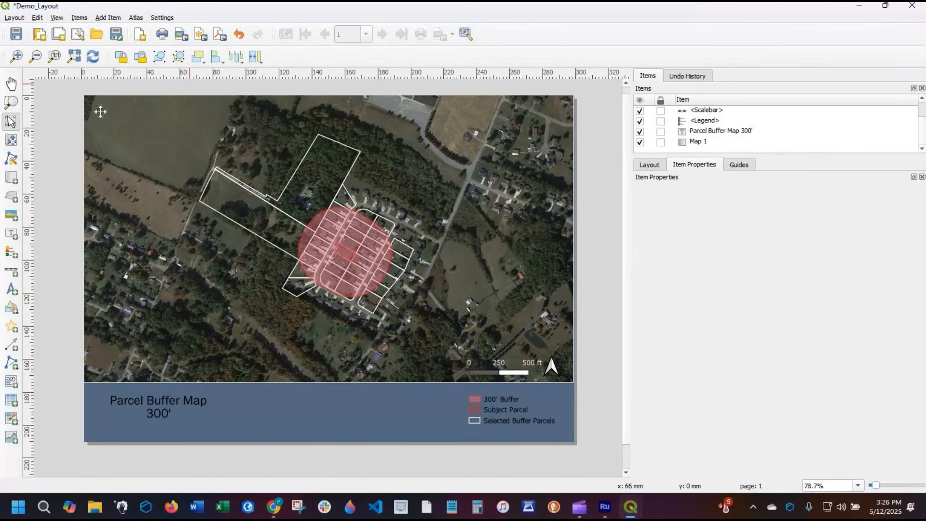
- Save the layout, then close the layout window and the Layout Manager
{"action": "left_click", "coordinate": [17, 36]}
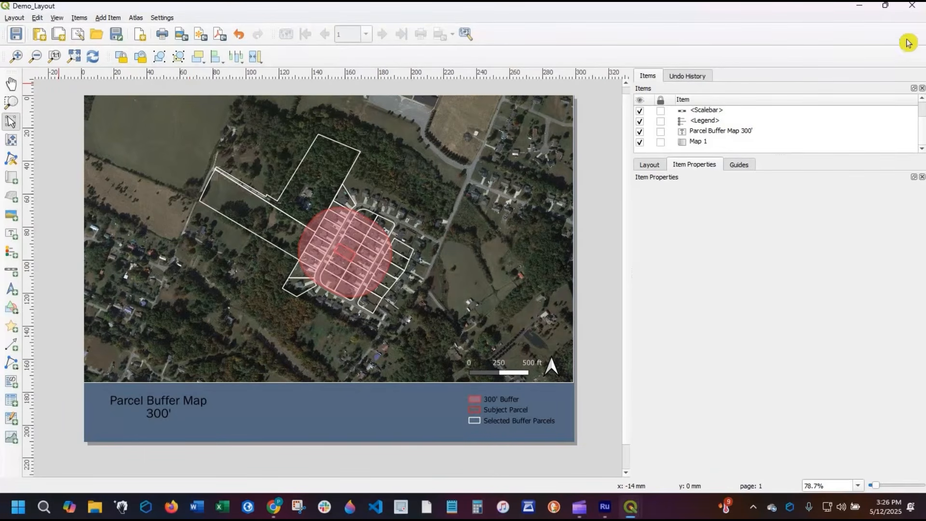
{"action": "left_click", "coordinate": [909, 9]}
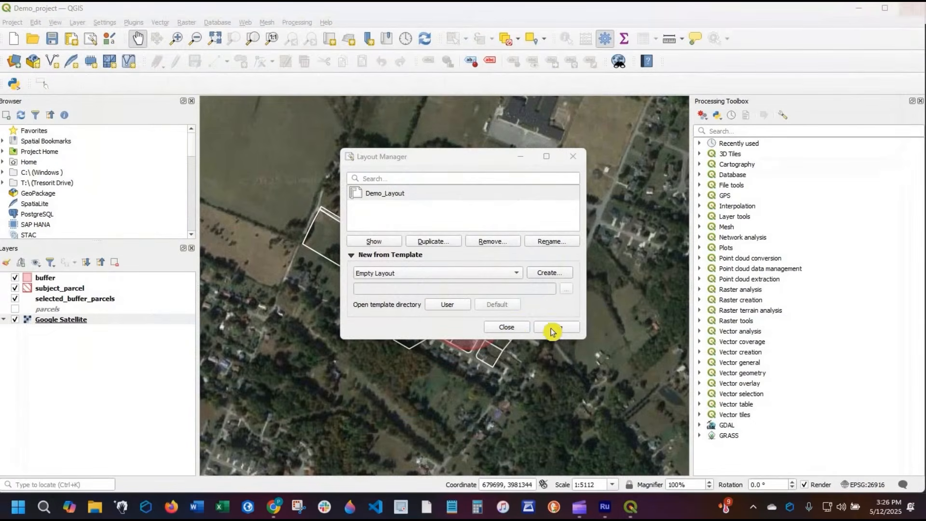
{"action": "left_click", "coordinate": [514, 332]}
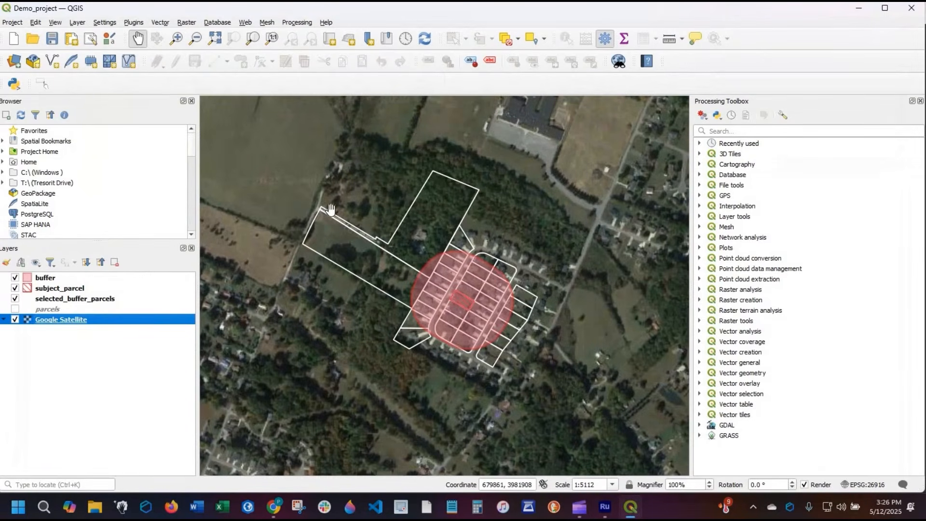
- Reopen Demo_Layout from the Layout Manager
{"action": "left_click", "coordinate": [17, 24]}
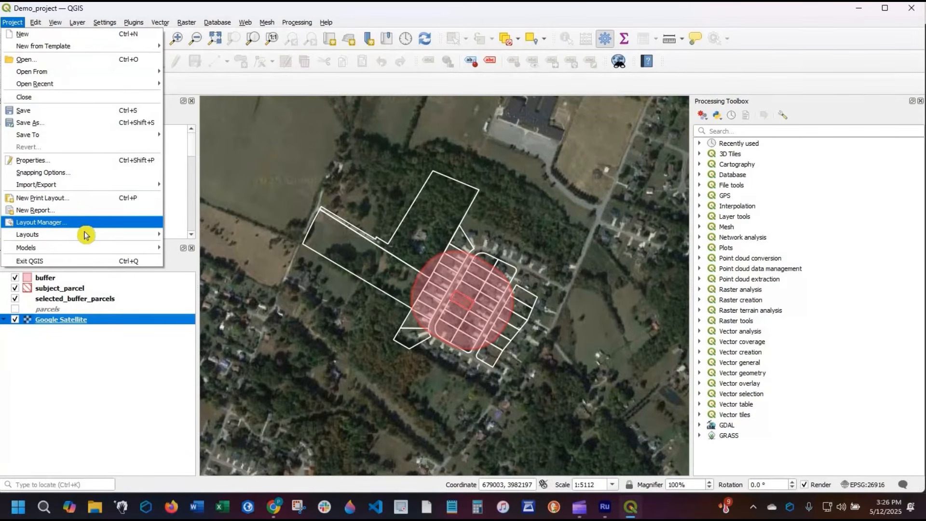
{"action": "mouse_move", "coordinate": [128, 234]}
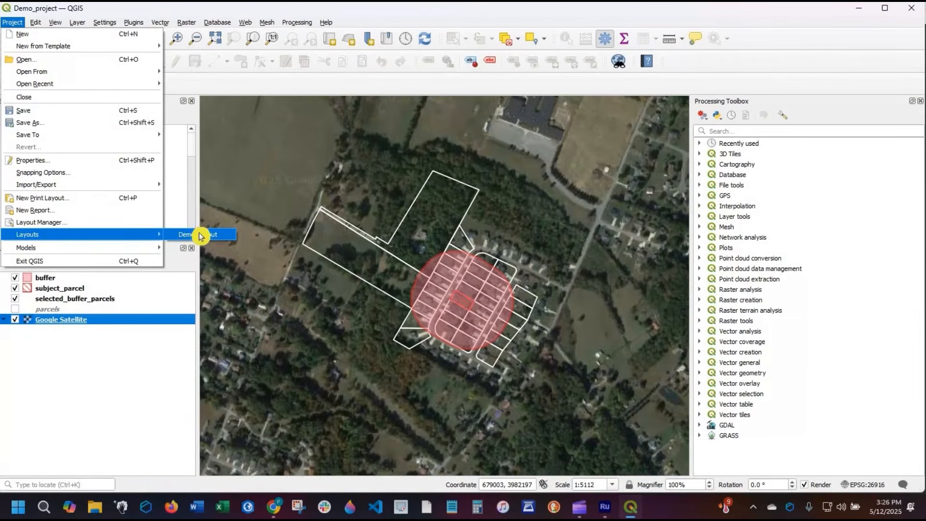
{"action": "left_click", "coordinate": [67, 223]}
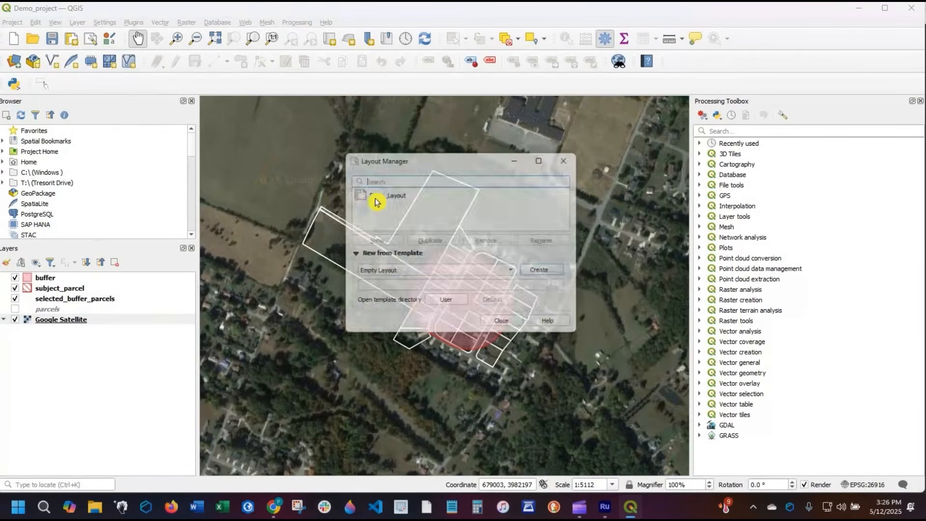
{"action": "left_click", "coordinate": [376, 195]}
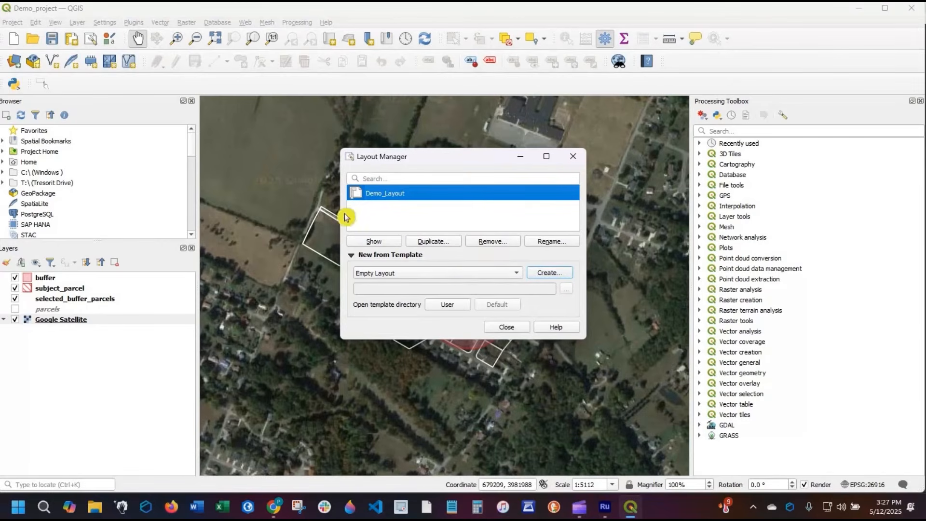
{"action": "double_click", "coordinate": [384, 194]}
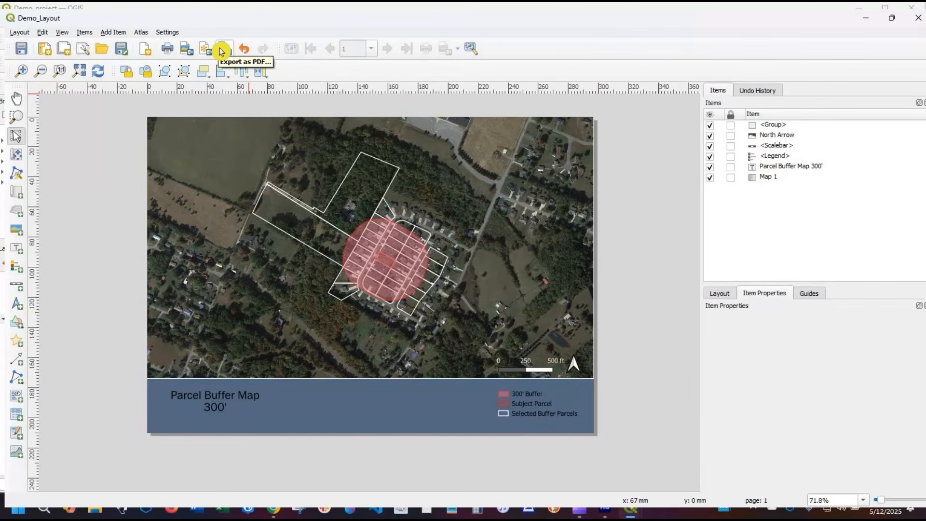
- Export the layout as an image named Demo_Layout into a new folder named images, set to open after exporting
{"action": "left_click", "coordinate": [187, 50]}
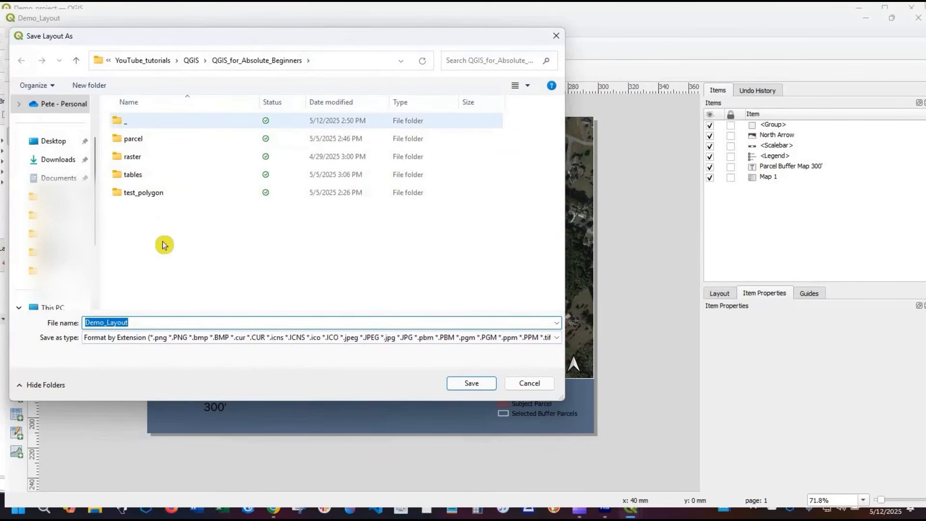
{"action": "left_click", "coordinate": [91, 90]}
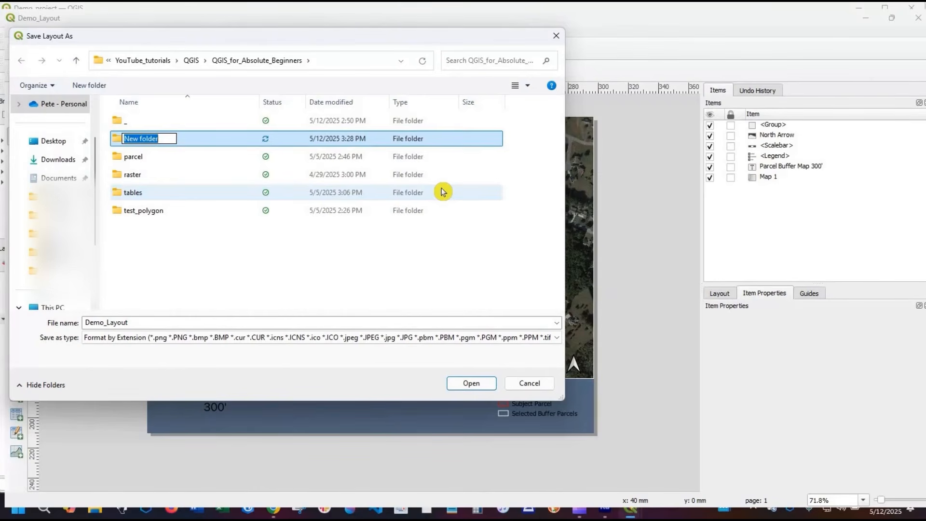
{"action": "type", "text": "im"}
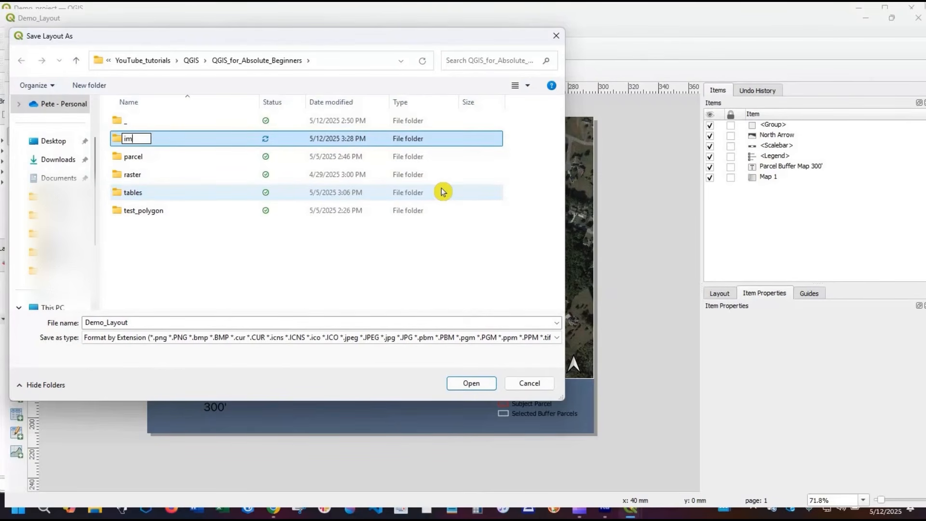
{"action": "type", "text": "ages"}
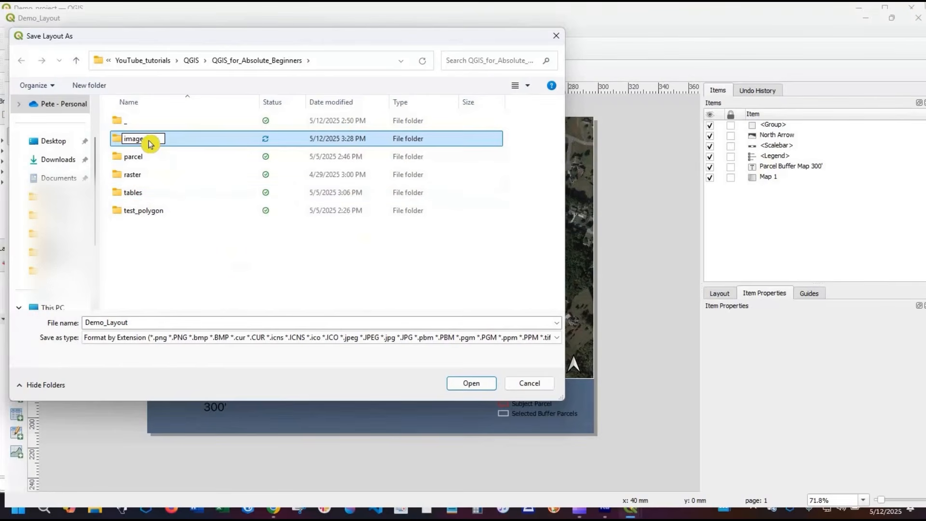
{"action": "key", "text": "Return"}
{"action": "key", "text": "Return"}
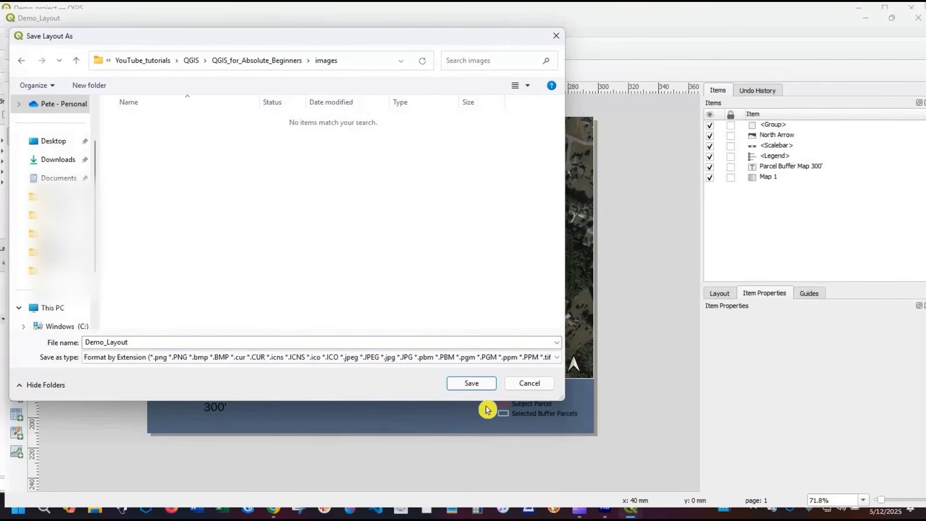
{"action": "left_click", "coordinate": [477, 383]}
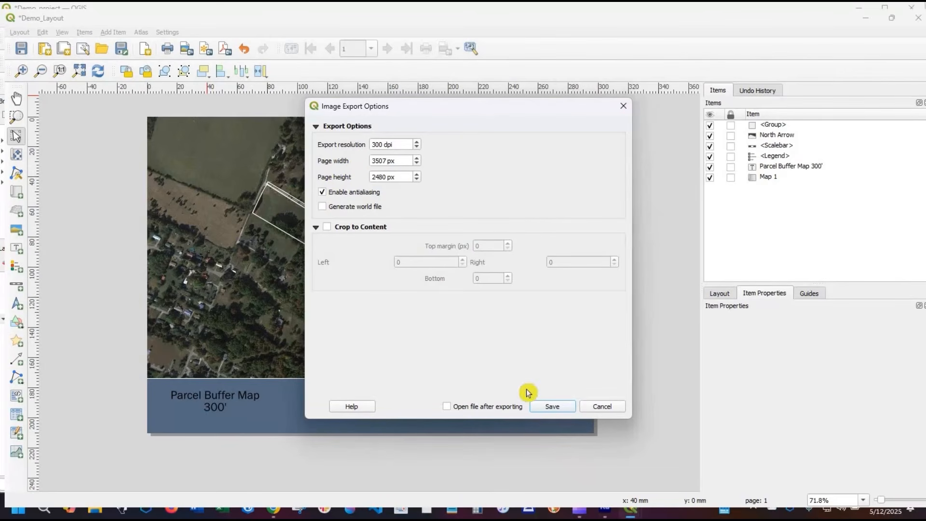
{"action": "left_click", "coordinate": [482, 407]}
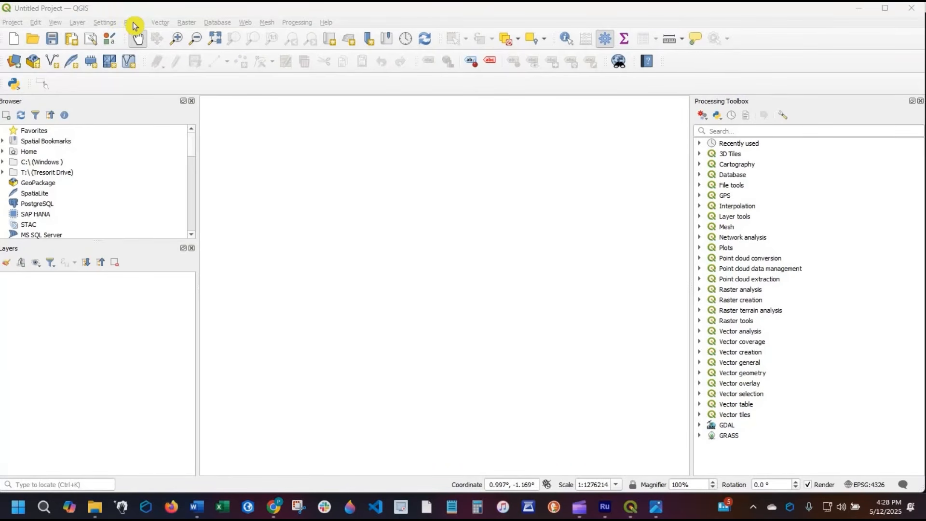
- Open the plugin manager, compare the lists of all, installed and not-installed plugins, and close it
{"action": "left_click", "coordinate": [134, 24]}
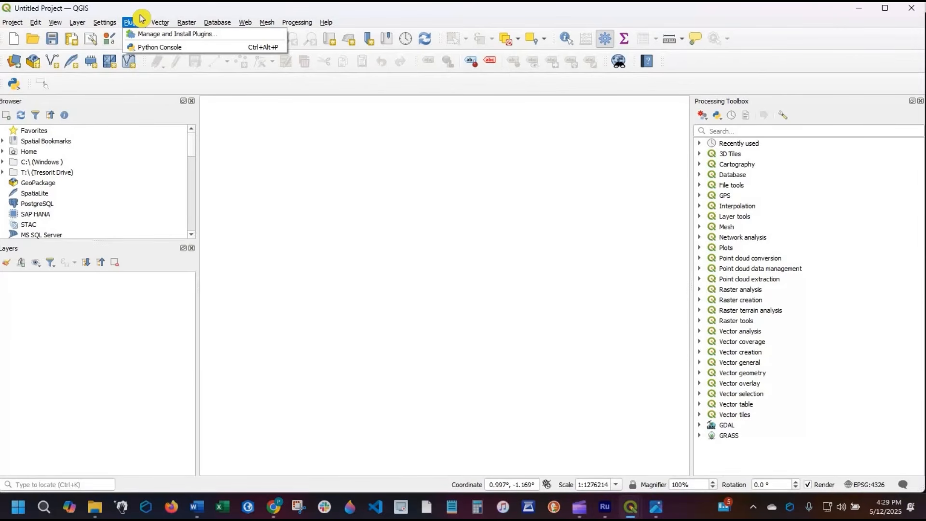
{"action": "left_click", "coordinate": [211, 15]}
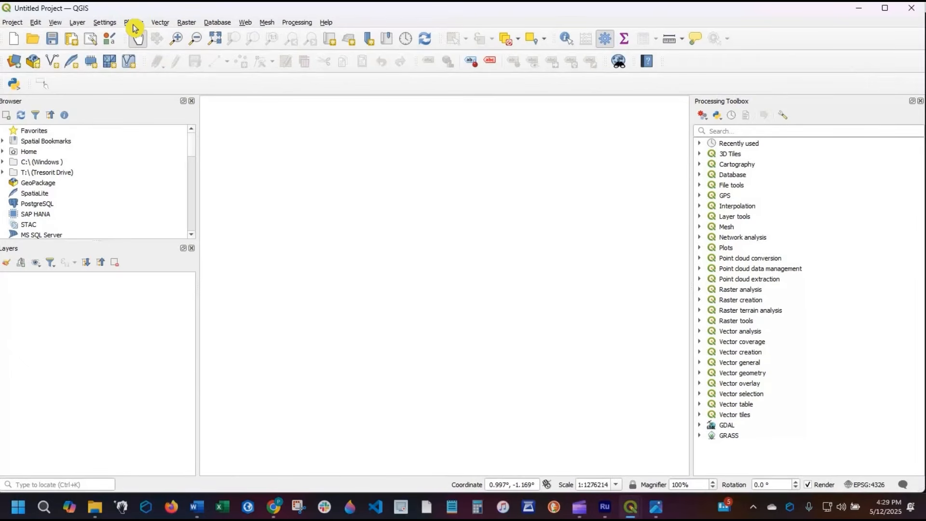
{"action": "left_click", "coordinate": [134, 24]}
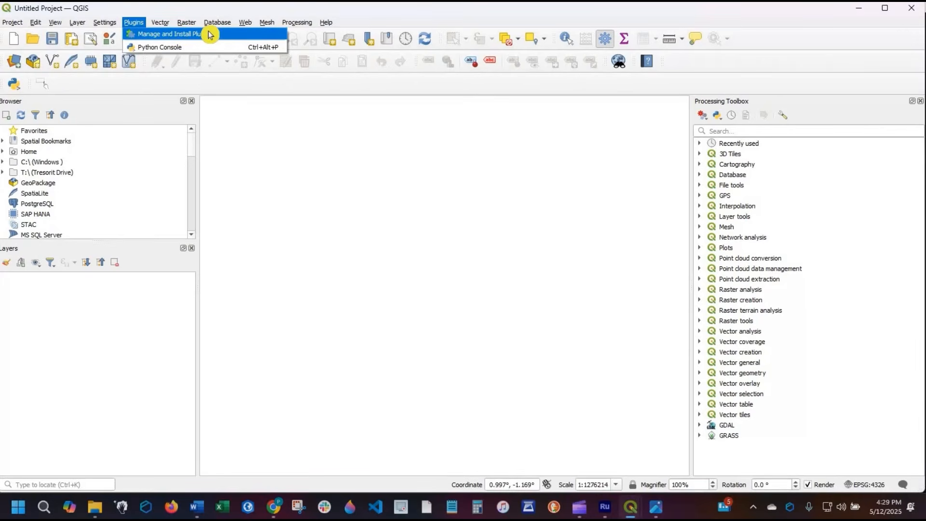
{"action": "left_click", "coordinate": [210, 35]}
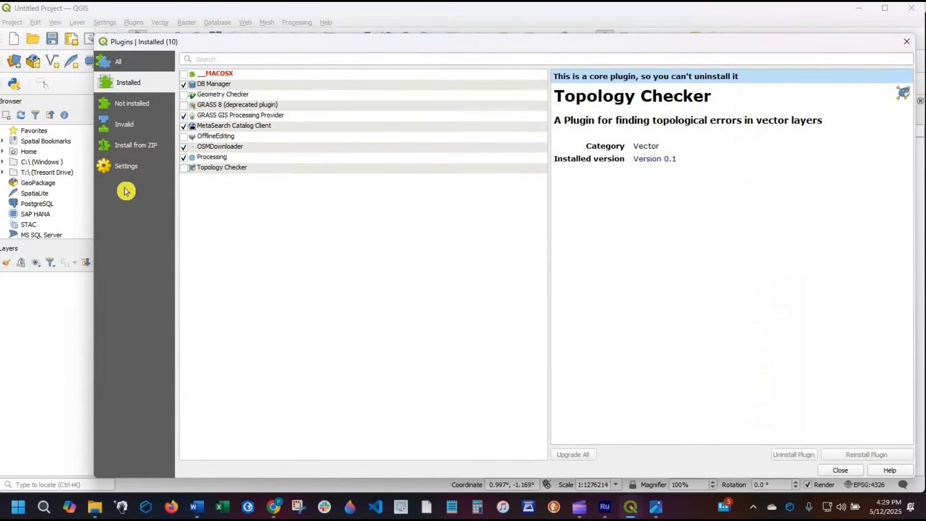
{"action": "left_click", "coordinate": [121, 65]}
{"action": "left_click", "coordinate": [129, 84]}
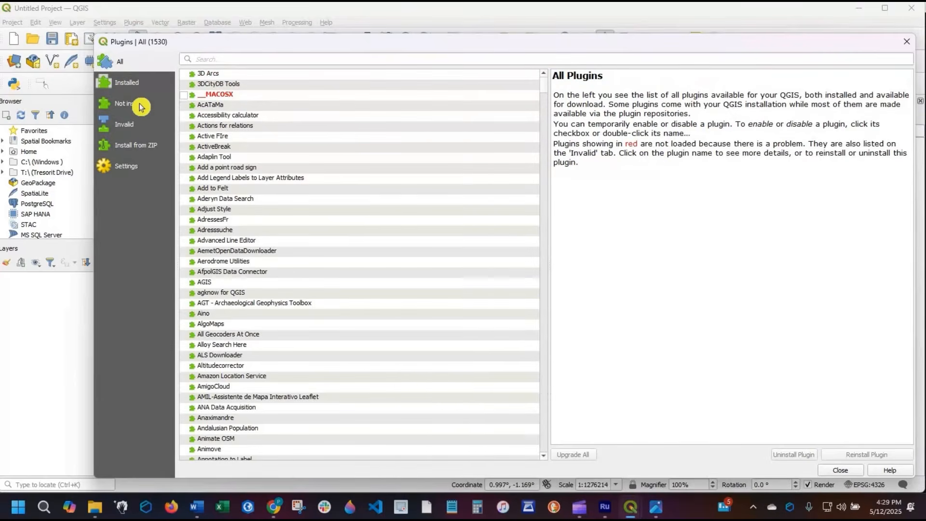
{"action": "left_click", "coordinate": [141, 107]}
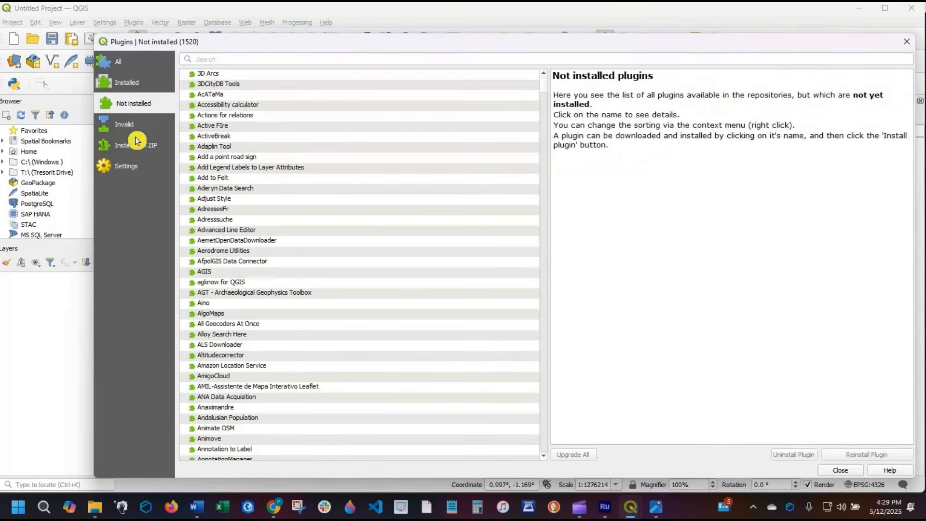
{"action": "left_click", "coordinate": [129, 65]}
{"action": "left_click", "coordinate": [129, 87]}
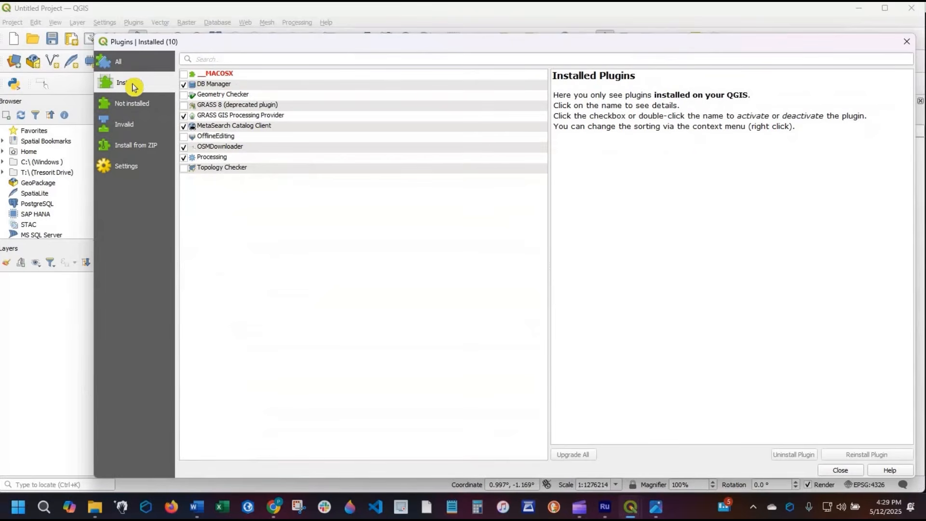
{"action": "left_click", "coordinate": [131, 65]}
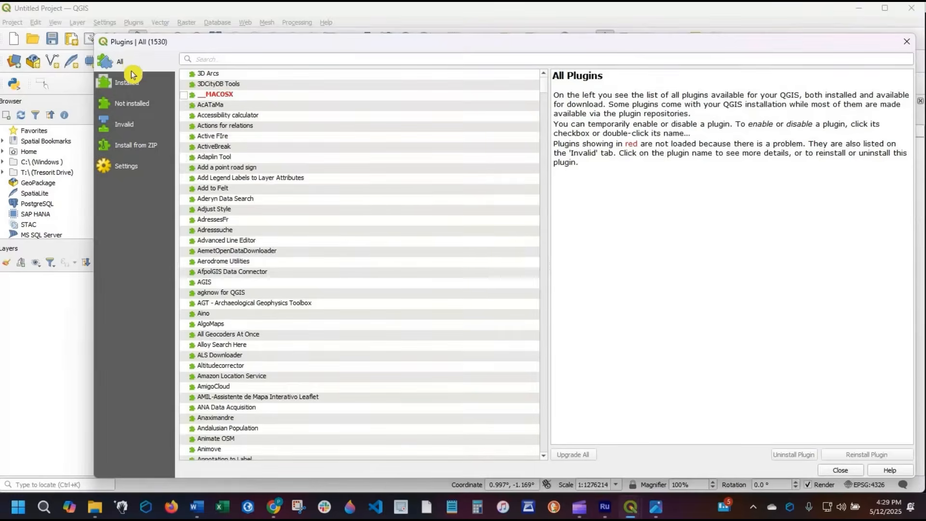
{"action": "left_click", "coordinate": [132, 80]}
{"action": "left_click", "coordinate": [123, 63]}
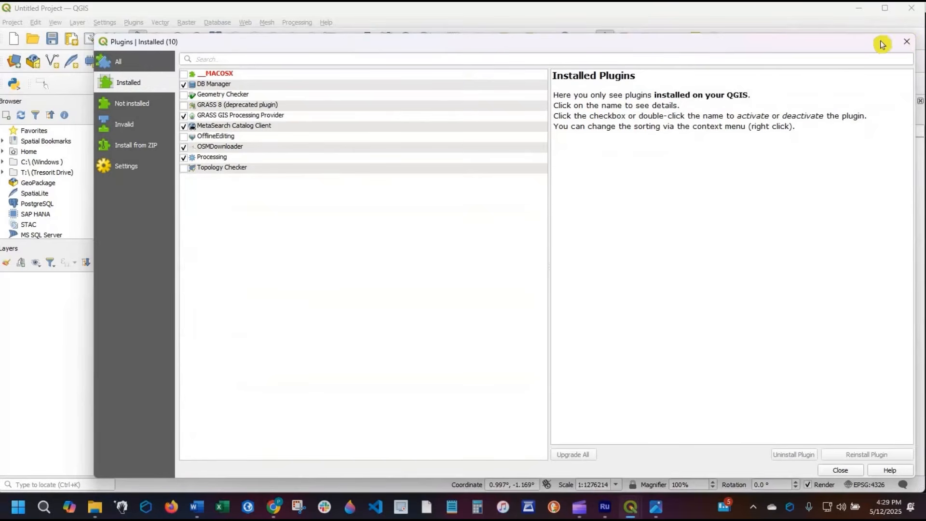
{"action": "key", "text": "Escape"}
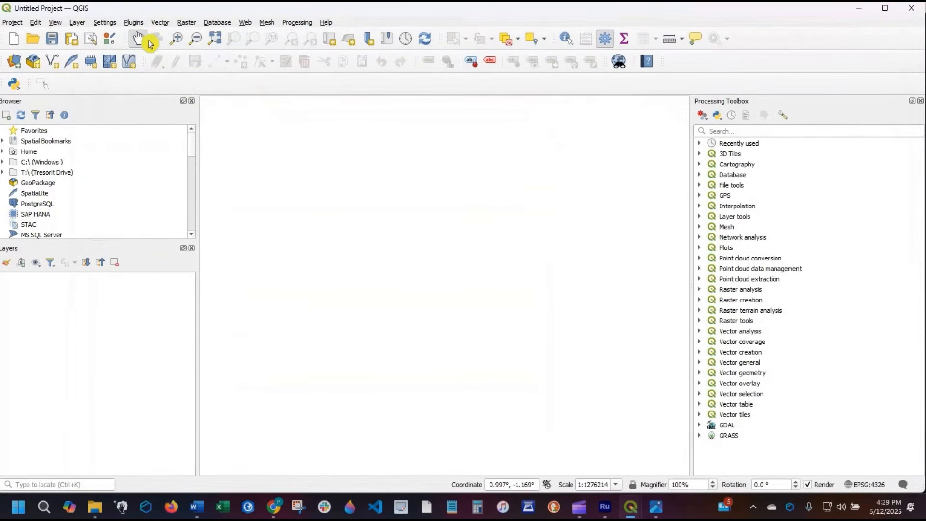
- Reopen the plugin manager, search all plugins for mmqgis and install the mmqgis plugin
{"action": "key", "text": "alt+p"}
{"action": "key", "text": "Return"}
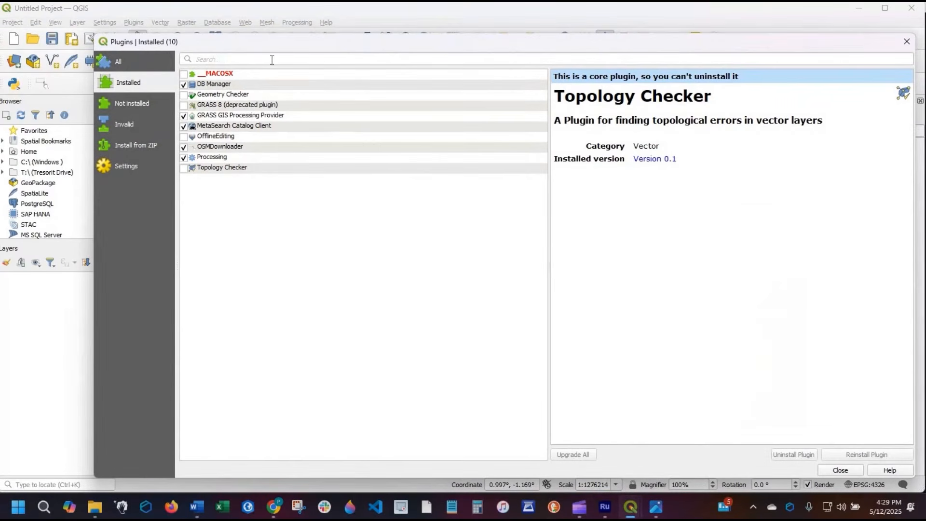
{"action": "left_click", "coordinate": [221, 60]}
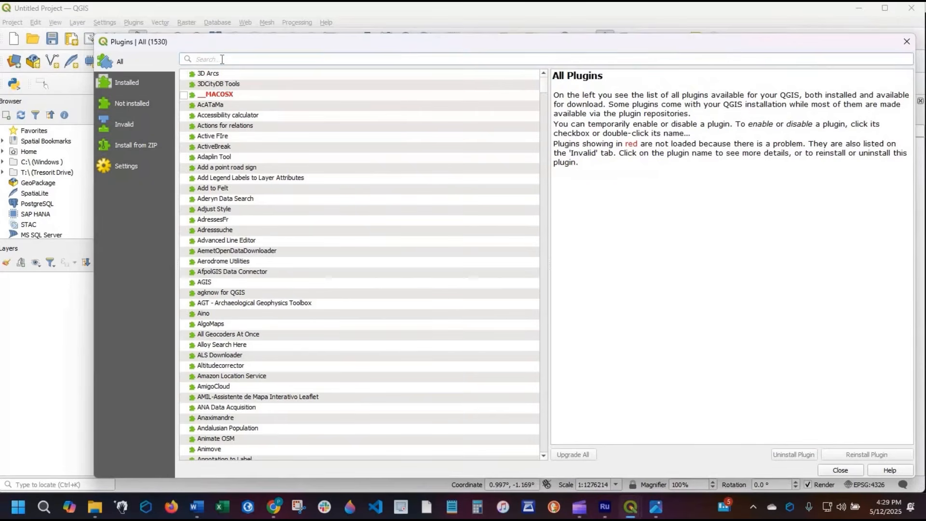
{"action": "left_click", "coordinate": [222, 59]}
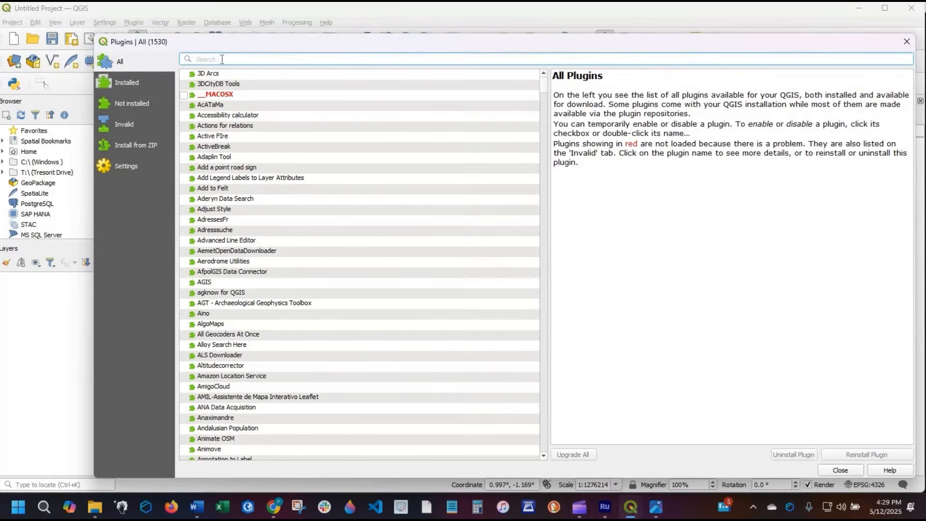
{"action": "type", "text": "mmqgis"}
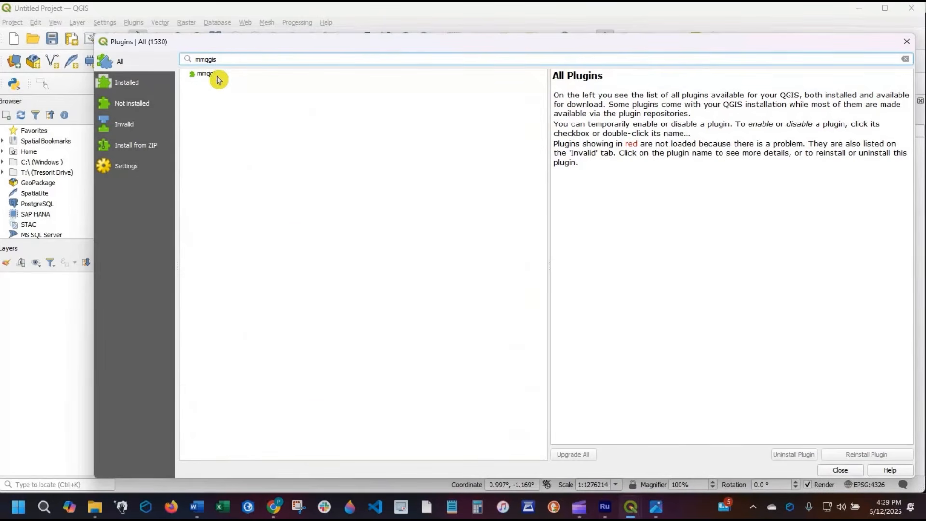
{"action": "left_click", "coordinate": [263, 76]}
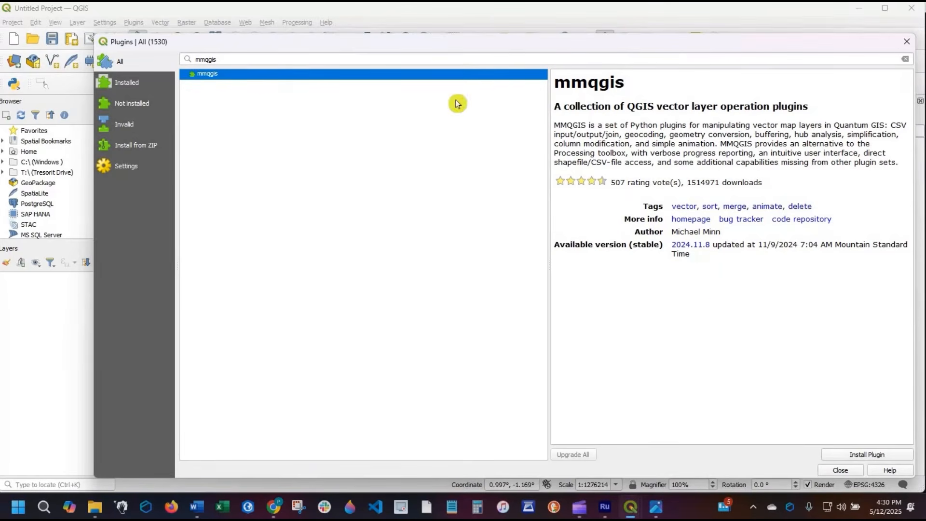
{"action": "left_click", "coordinate": [873, 458]}
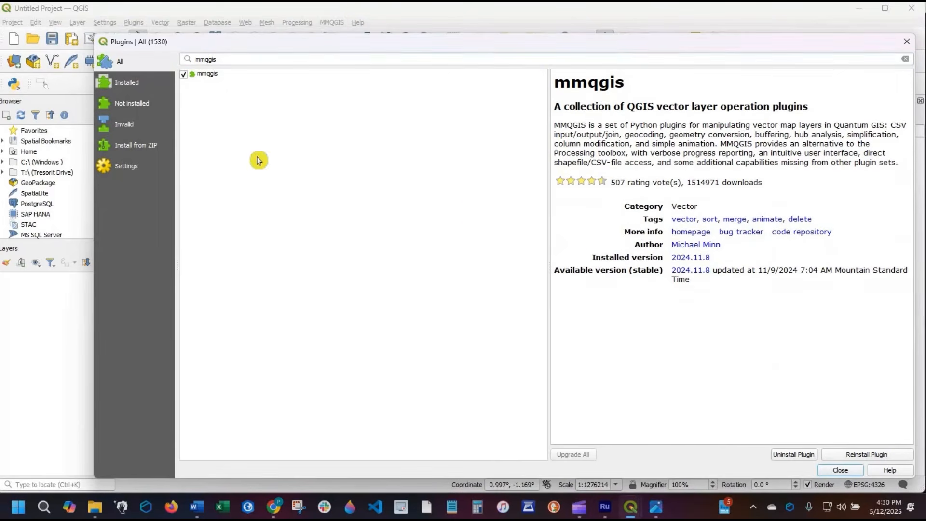
- Show the installed plugins and clear the mmqgis search filter to see the full list
{"action": "left_click", "coordinate": [140, 86]}
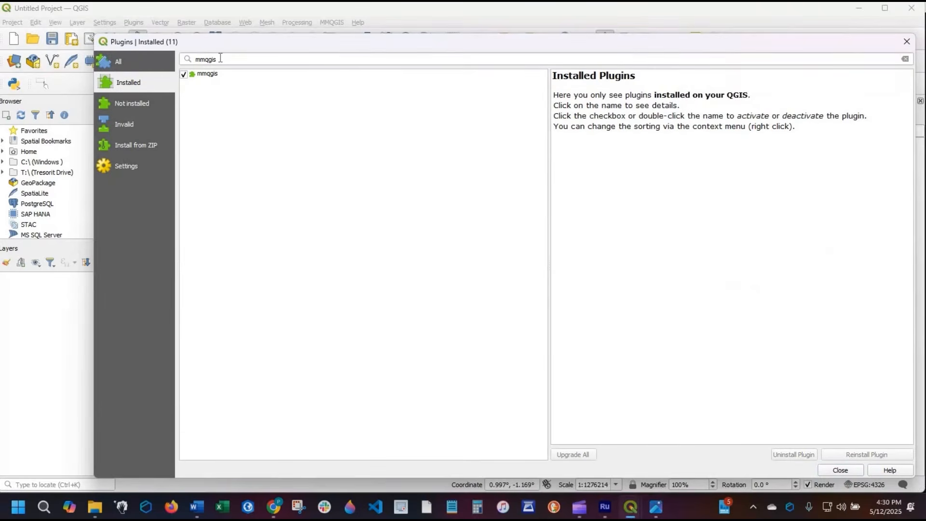
{"action": "left_click", "coordinate": [899, 54]}
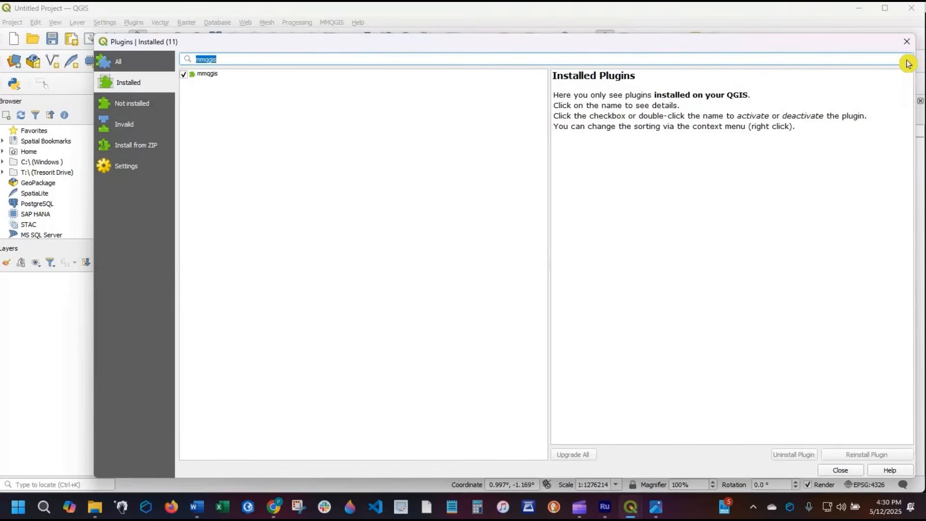
{"action": "key", "text": "BackSpace"}
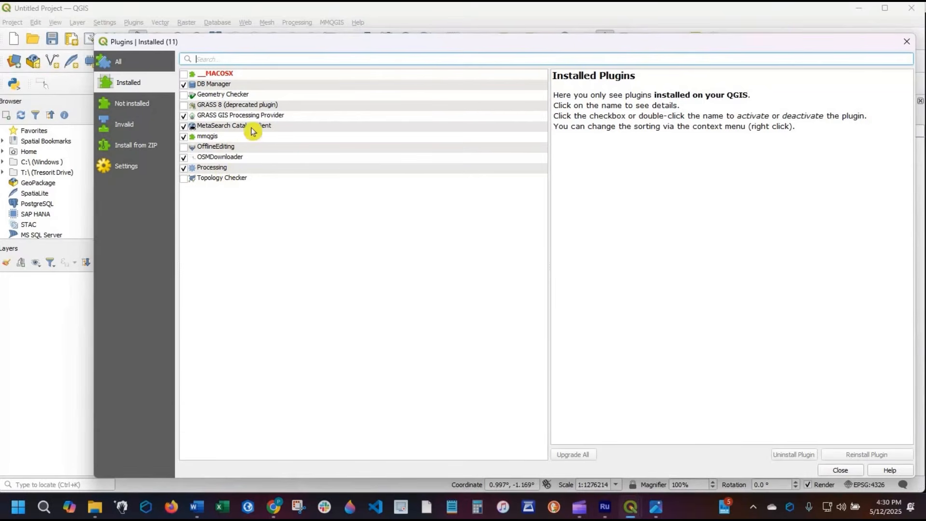
- Disable the mmqgis plugin in the installed list and enable it again
{"action": "left_click", "coordinate": [184, 137]}
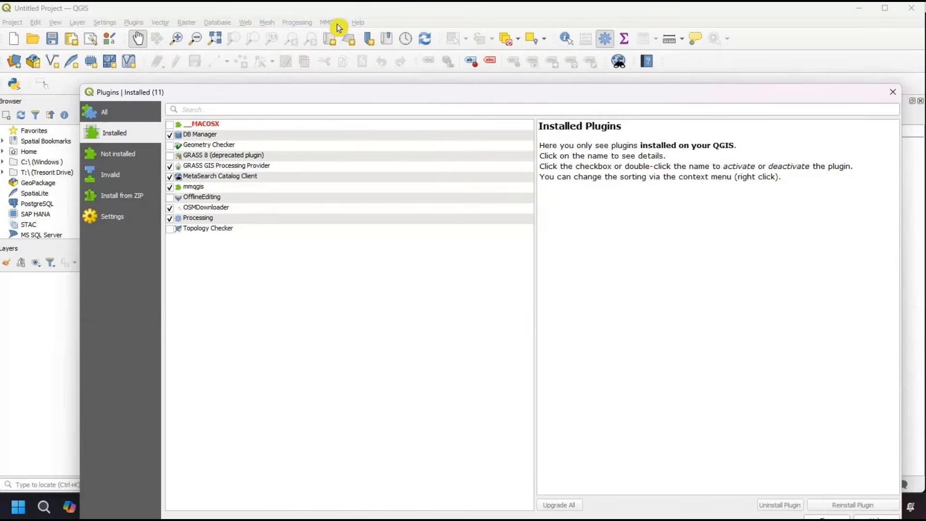
{"action": "left_click", "coordinate": [170, 188]}
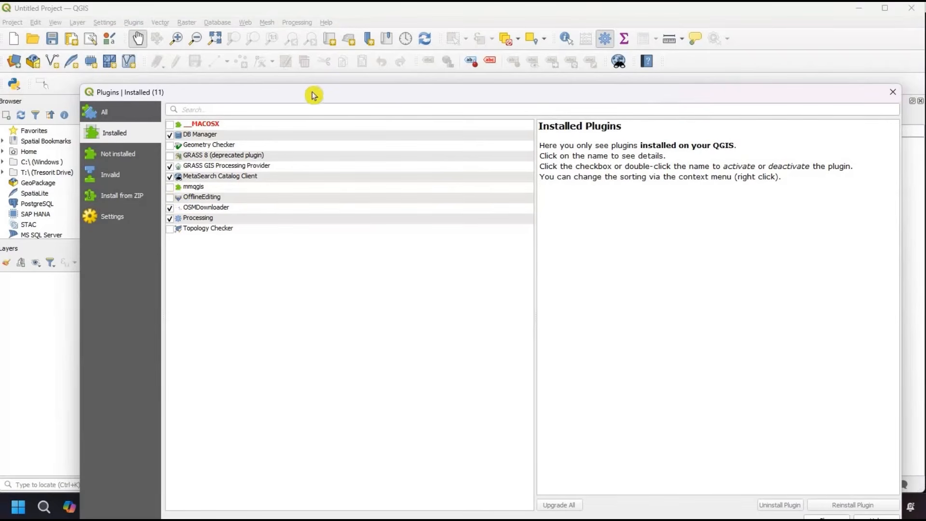
{"action": "left_click_drag", "start_coordinate": [314, 95], "coordinate": [311, 35]}
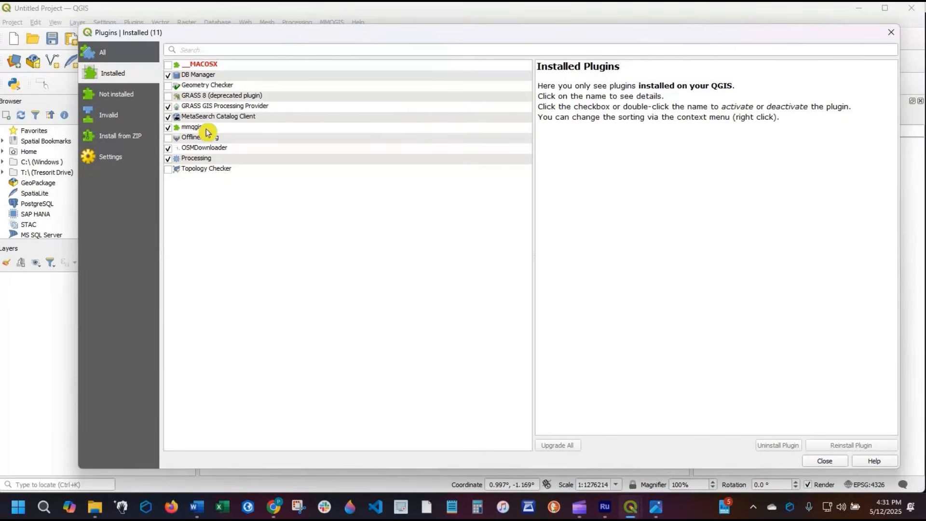
- View the mmqgis plugin's details, close the plugin manager, and examine the Animate and Create tools that MMQGIS offers
{"action": "left_click", "coordinate": [253, 128]}
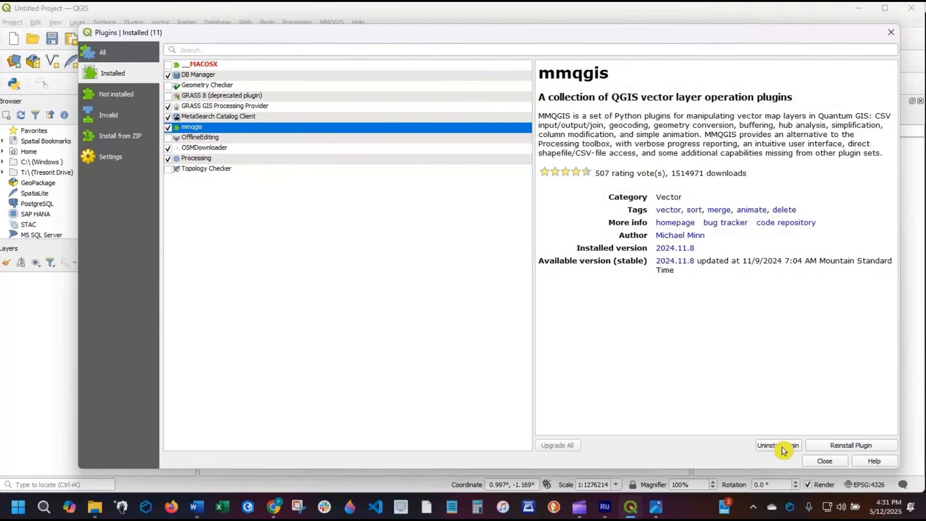
{"action": "left_click", "coordinate": [825, 461]}
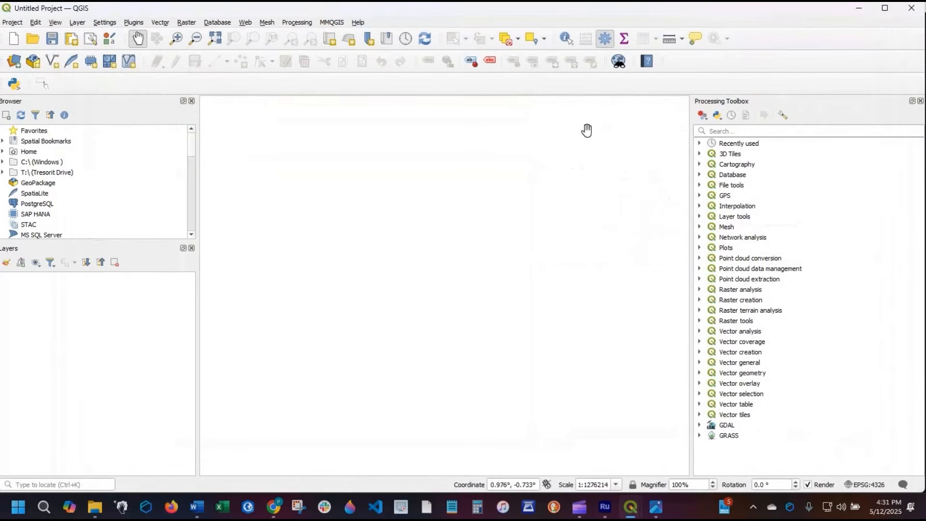
{"action": "left_click", "coordinate": [331, 24]}
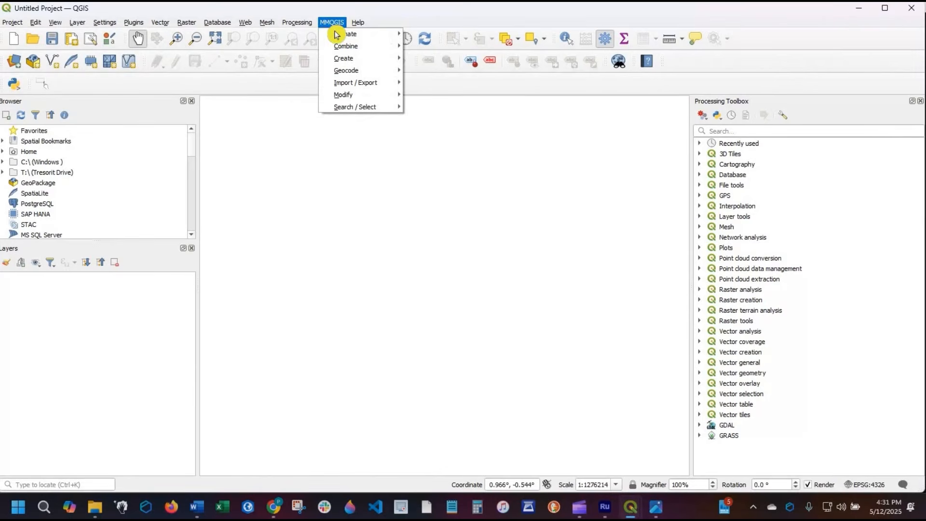
{"action": "mouse_move", "coordinate": [337, 34]}
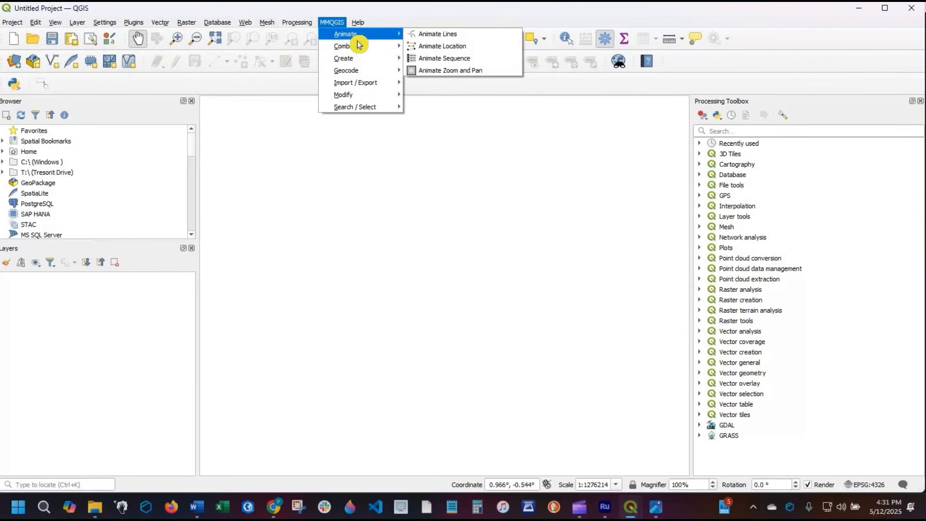
{"action": "mouse_move", "coordinate": [392, 58]}
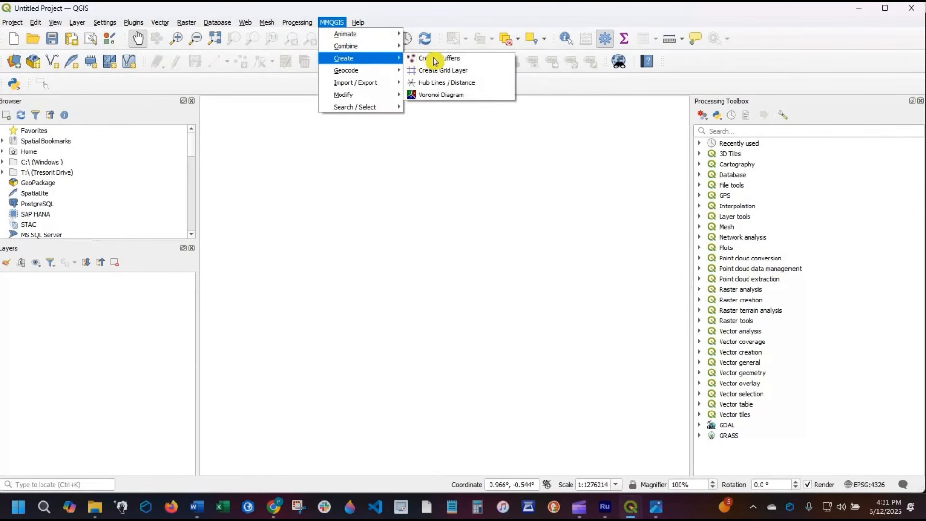
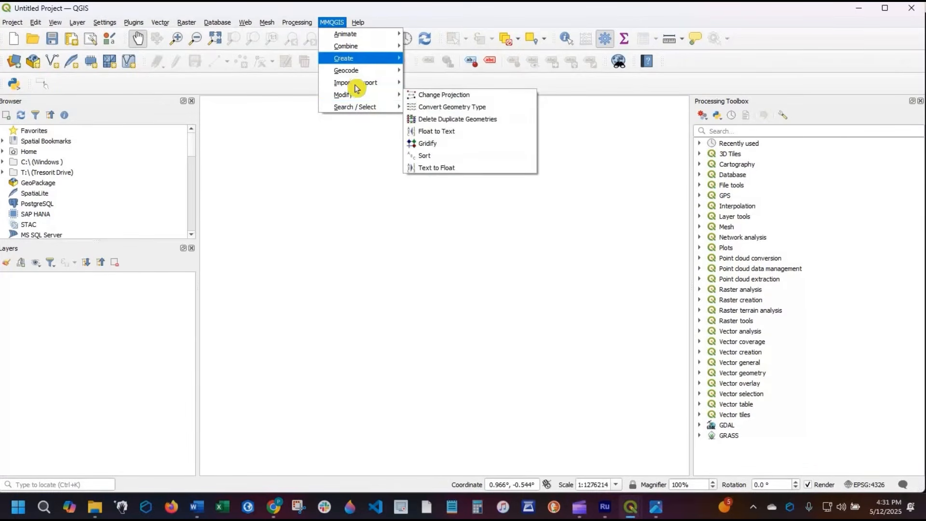
- Reopen the plugin manager, search all plugins for HCMGIS and install the HCMGIS plugin
{"action": "left_click", "coordinate": [388, 148]}
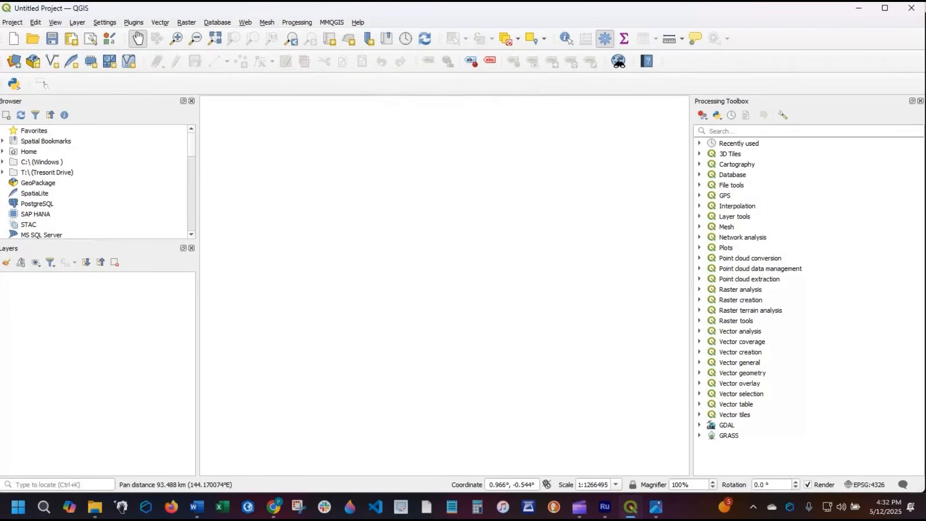
{"action": "left_click", "coordinate": [133, 23]}
{"action": "left_click", "coordinate": [144, 34]}
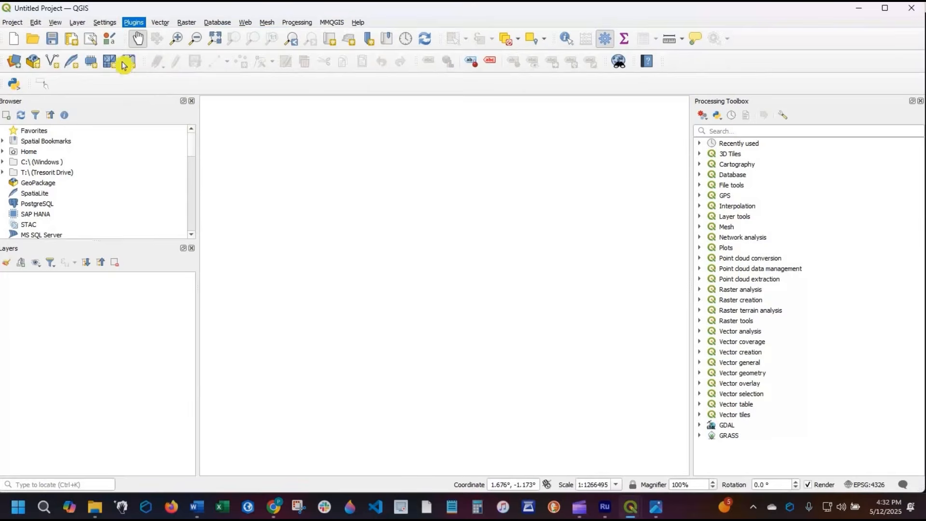
{"action": "left_click", "coordinate": [208, 45]}
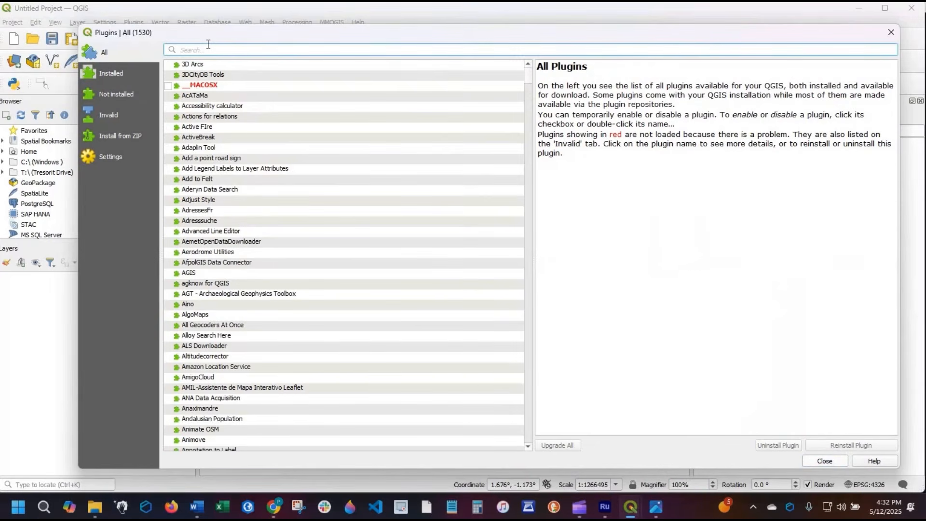
{"action": "type", "text": "HCMGIS"}
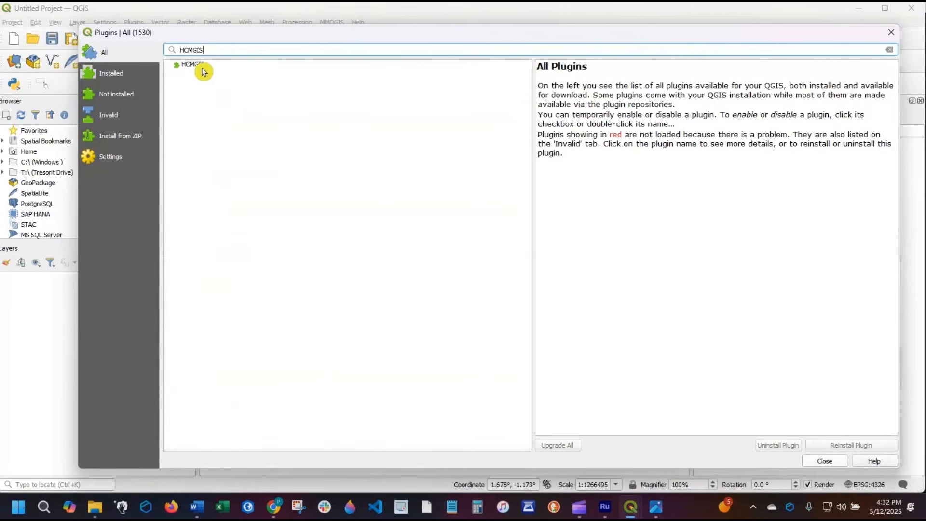
{"action": "left_click", "coordinate": [204, 67]}
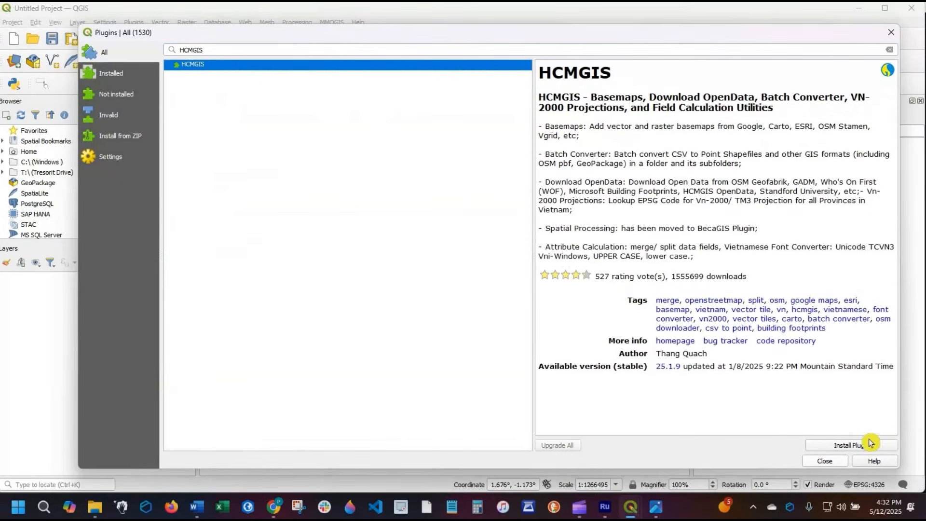
{"action": "left_click", "coordinate": [861, 446]}
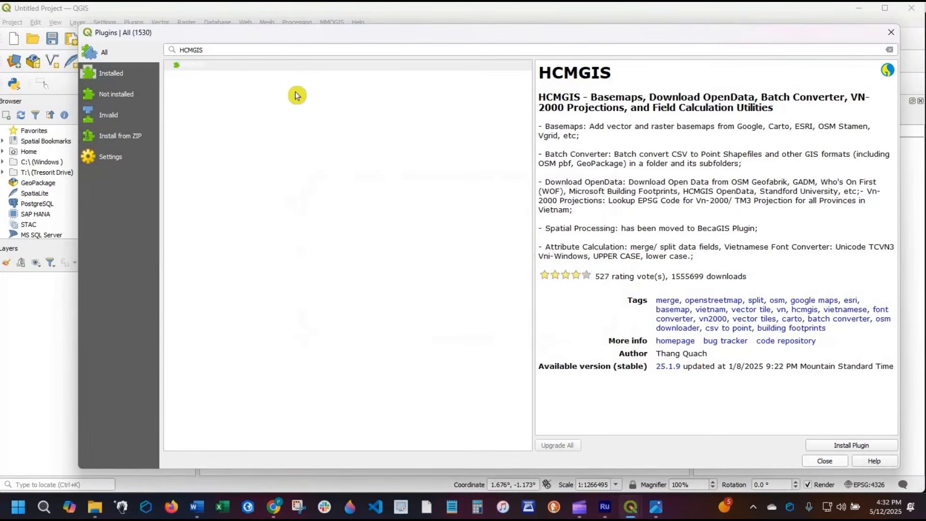
- Check the list of installed plugins and close the plugin manager
{"action": "left_click", "coordinate": [120, 76]}
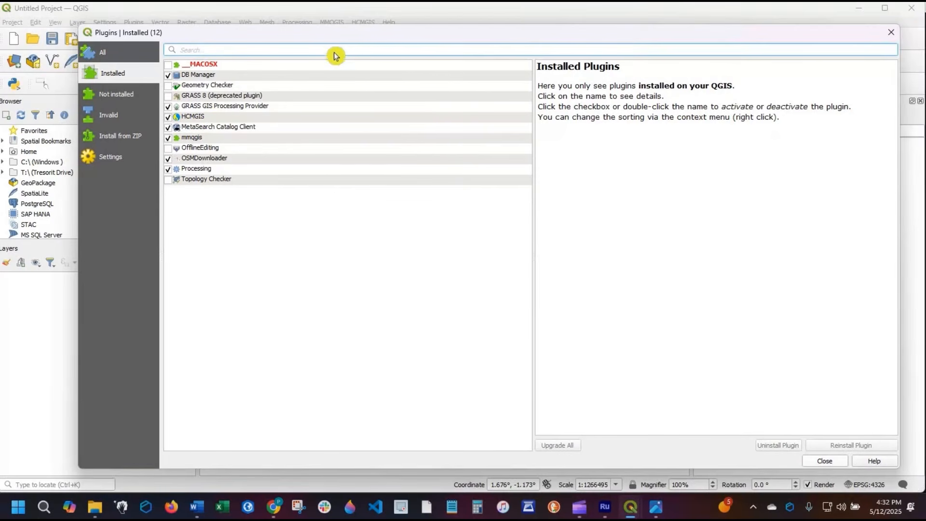
{"action": "left_click_drag", "start_coordinate": [876, 32], "coordinate": [891, 72]}
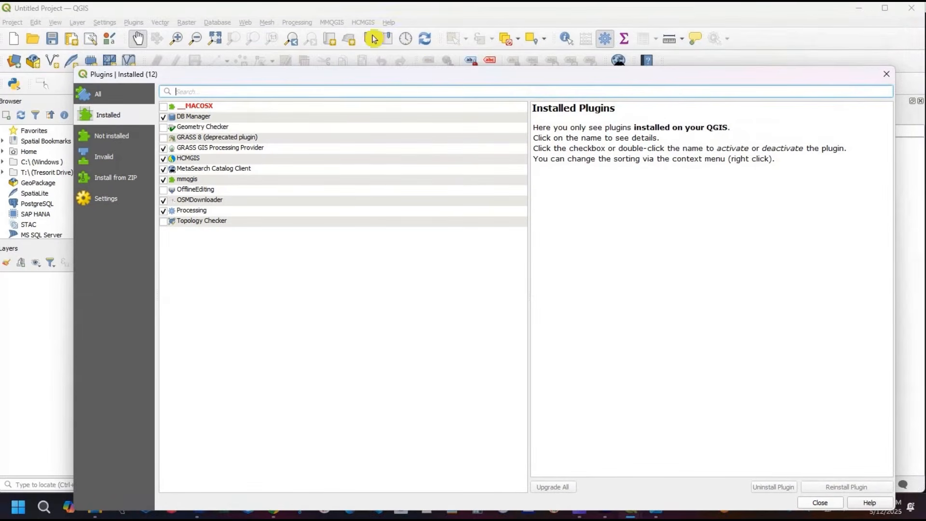
{"action": "left_click", "coordinate": [887, 74]}
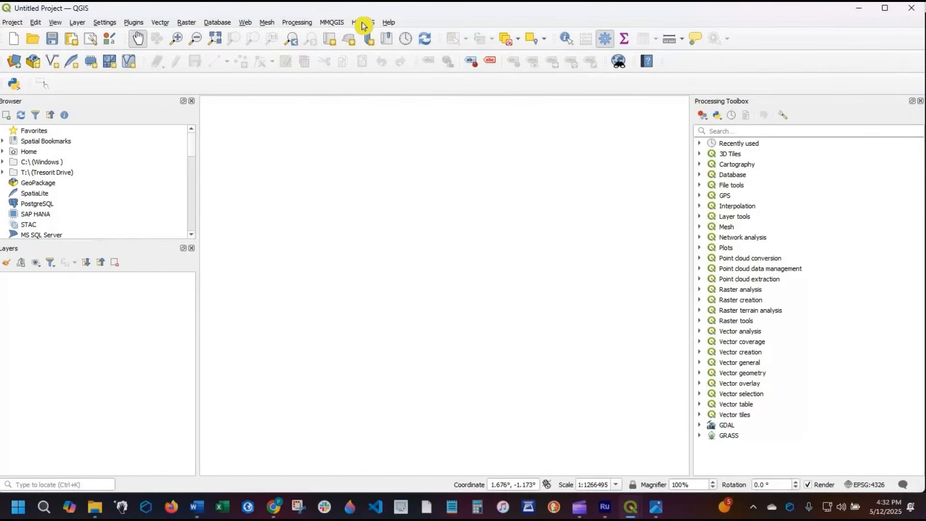
- Examine the tools HCMGIS offers, from Basemaps and Download OpenData to Batch Converter, along with the XYZ Tiles entries in the browser
{"action": "left_click", "coordinate": [363, 23]}
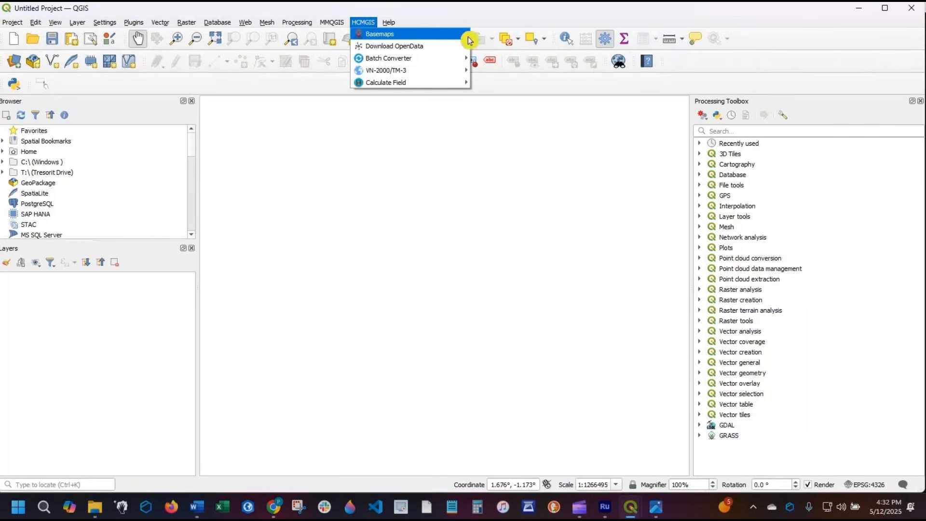
{"action": "mouse_move", "coordinate": [461, 34]}
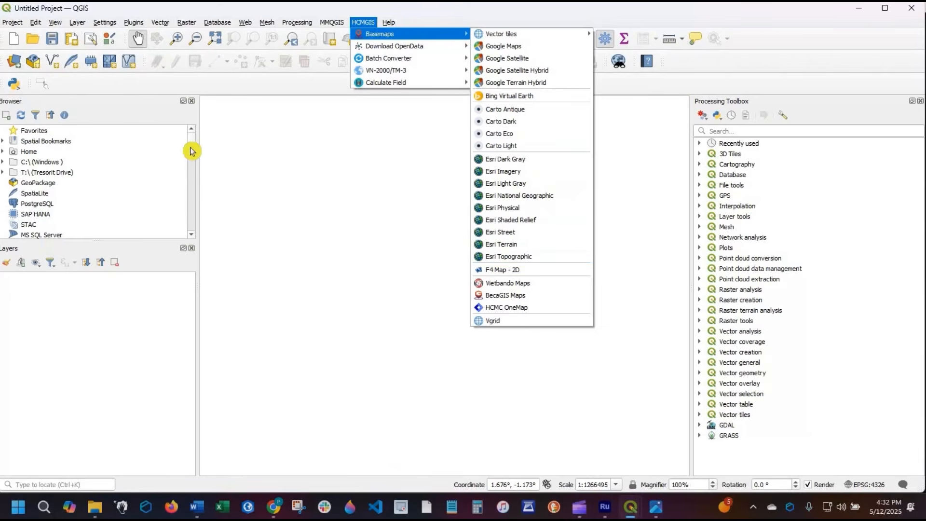
{"action": "scroll", "coordinate": [192, 175], "scroll_direction": "down", "scroll_amount": 5}
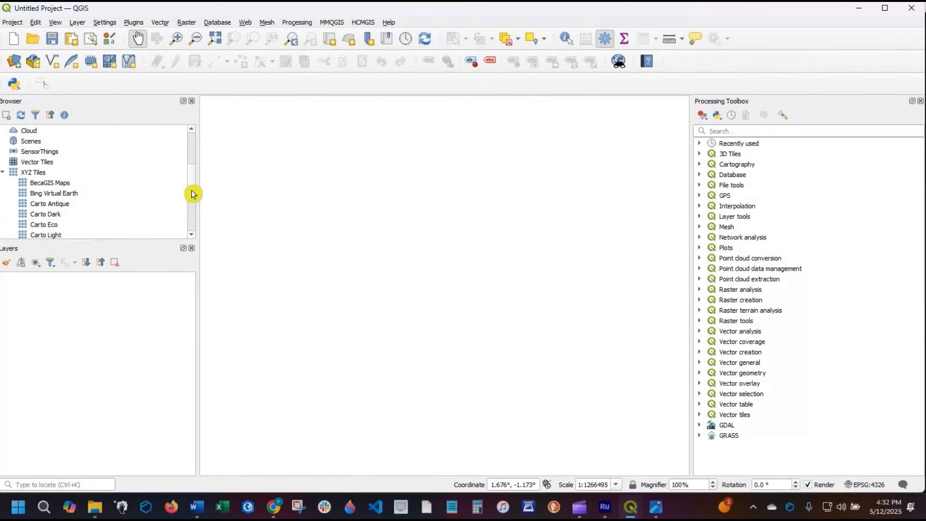
{"action": "scroll", "coordinate": [193, 213], "scroll_direction": "down", "scroll_amount": 1}
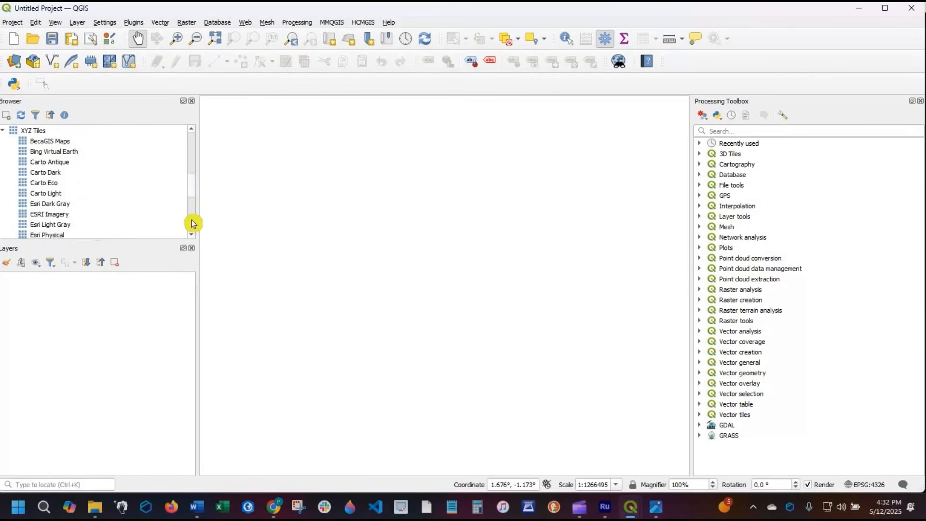
{"action": "left_click", "coordinate": [363, 22]}
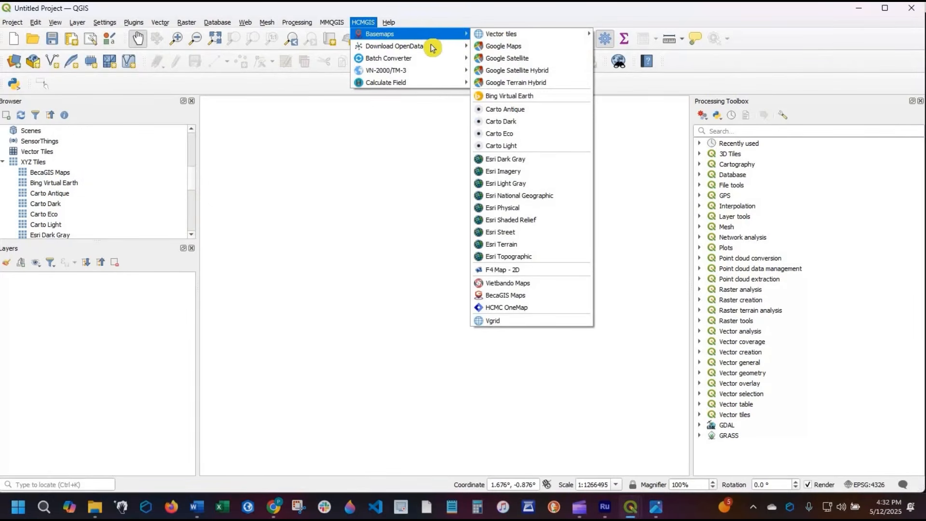
{"action": "mouse_move", "coordinate": [456, 48]}
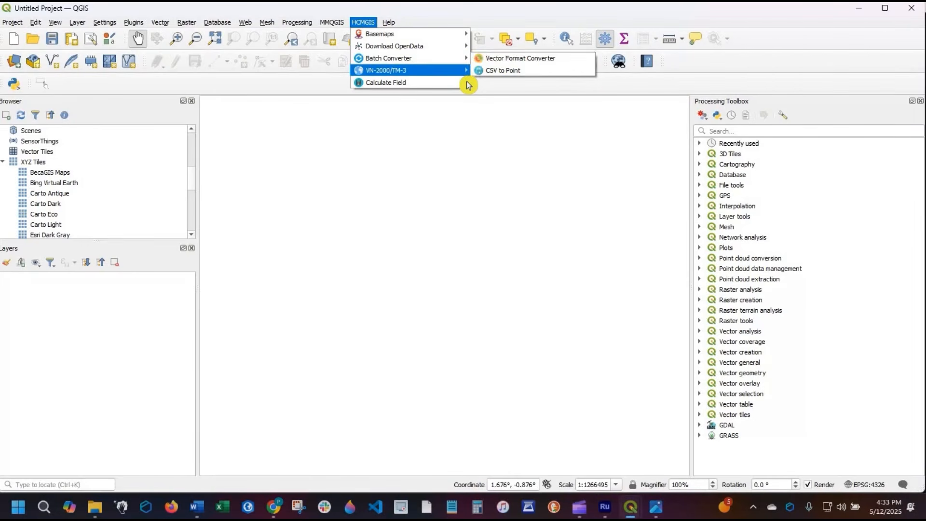
{"action": "mouse_move", "coordinate": [455, 86]}
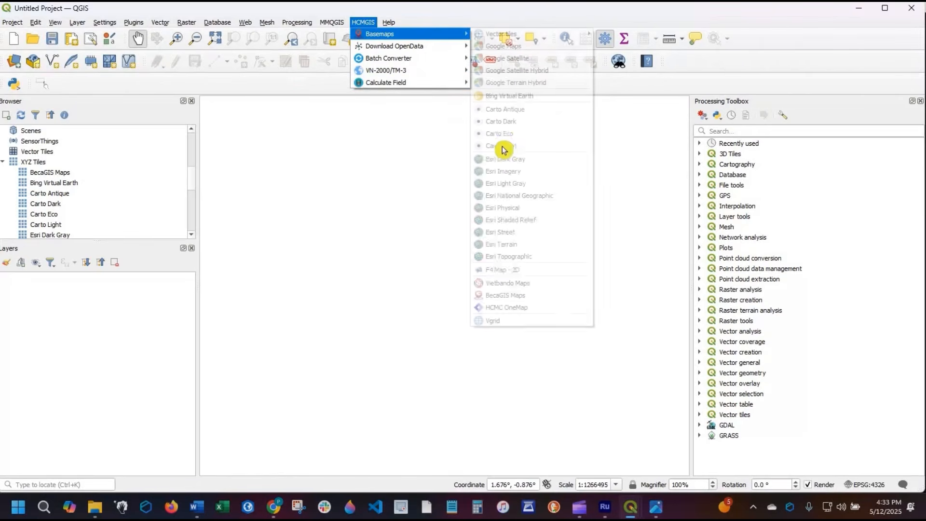
{"action": "left_click", "coordinate": [342, 132]}
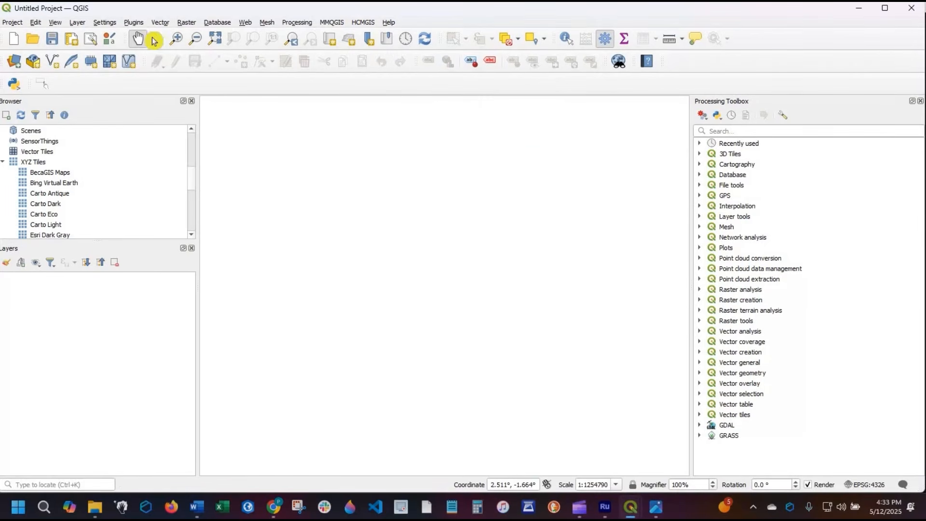
- Search all plugins in the plugin manager for QuickO, install the QuickOSM plugin and close the manager
{"action": "left_click", "coordinate": [133, 22]}
{"action": "key", "text": "Return"}
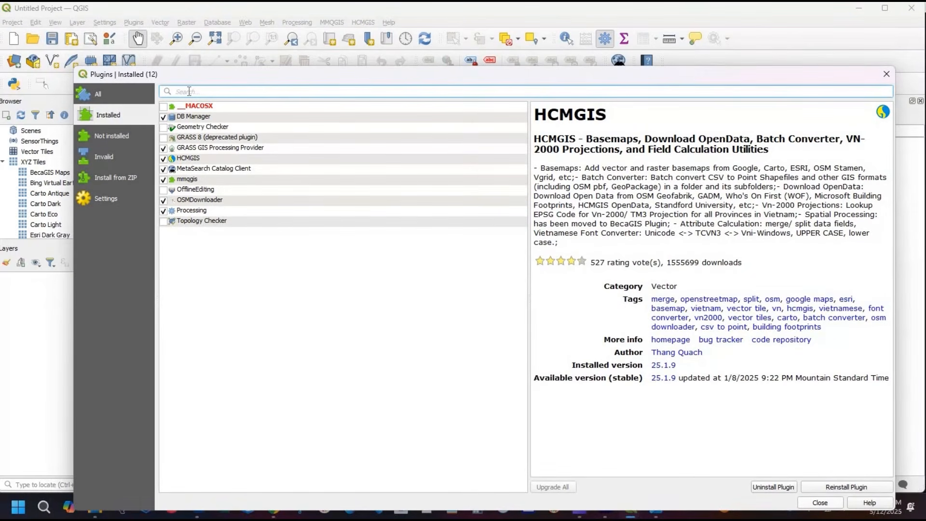
{"action": "left_click", "coordinate": [96, 93]}
{"action": "left_click", "coordinate": [247, 90]}
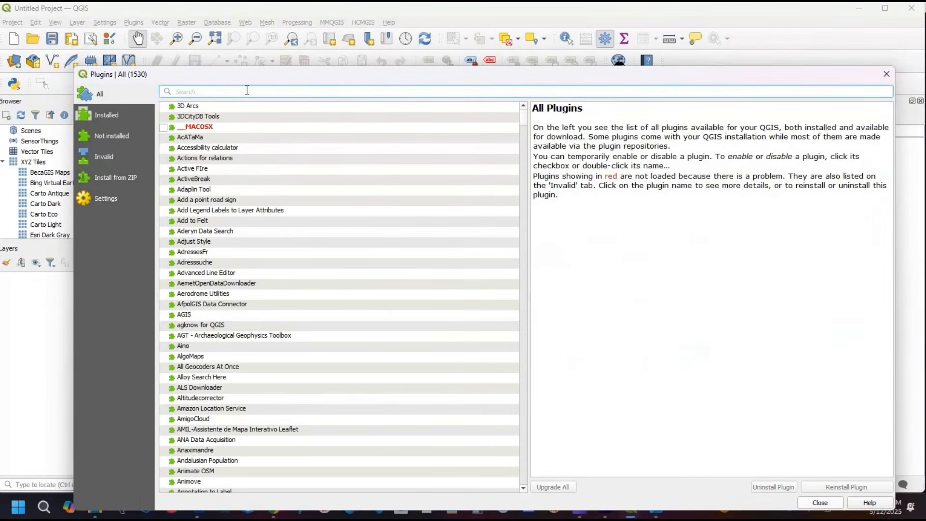
{"action": "type", "text": "QuickO"}
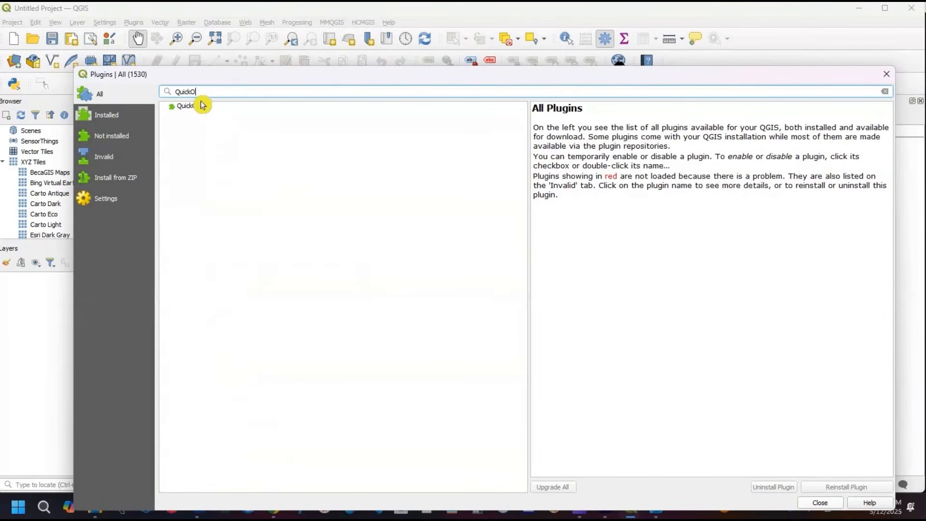
{"action": "left_click", "coordinate": [231, 107]}
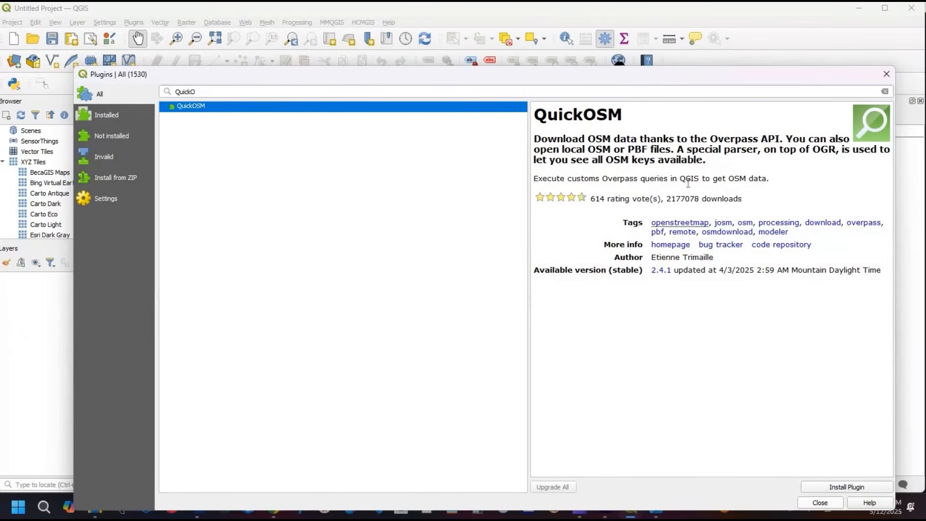
{"action": "left_click", "coordinate": [847, 488]}
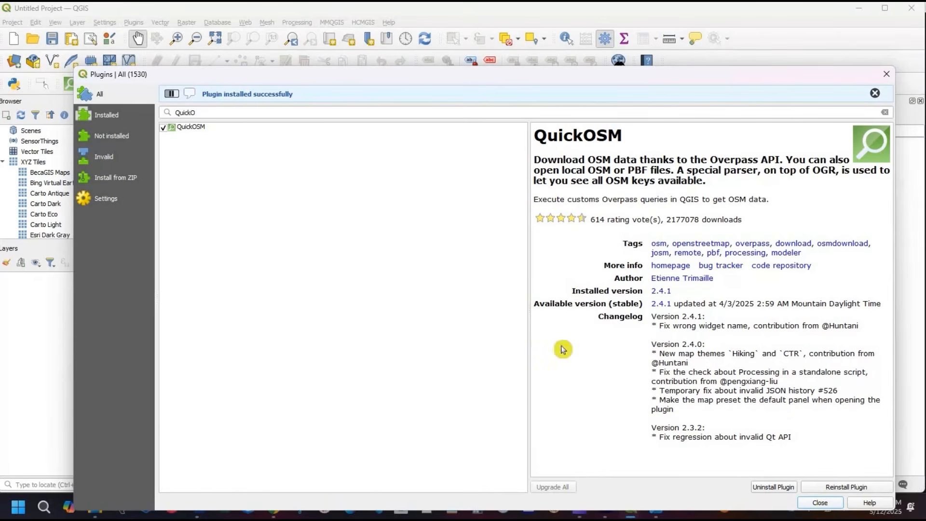
{"action": "left_click", "coordinate": [820, 506]}
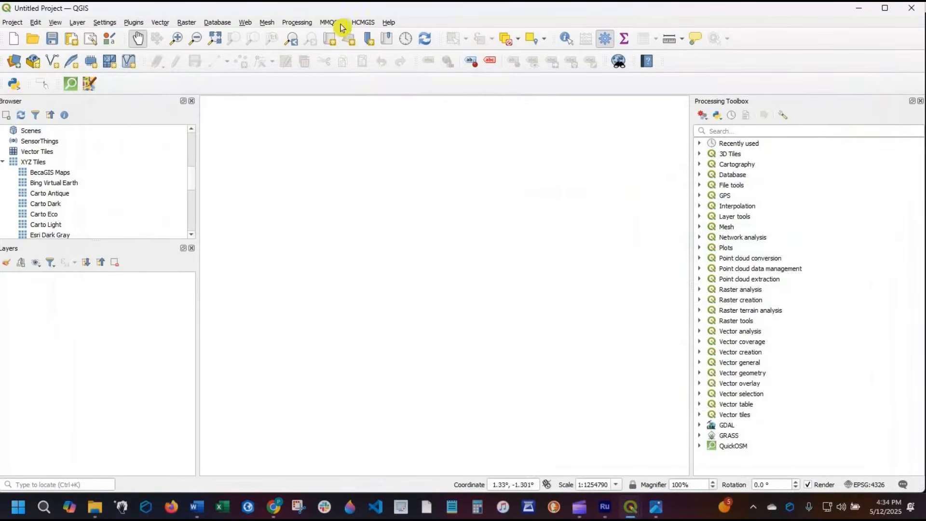
- Add the Google Satellite basemap to the project with HCMGIS
{"action": "left_click", "coordinate": [336, 24]}
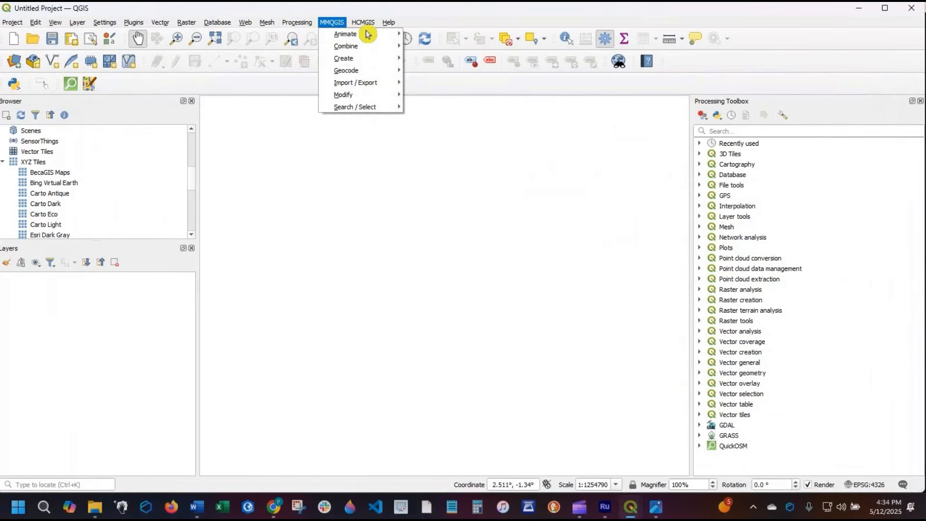
{"action": "mouse_move", "coordinate": [362, 22]}
{"action": "mouse_move", "coordinate": [410, 33]}
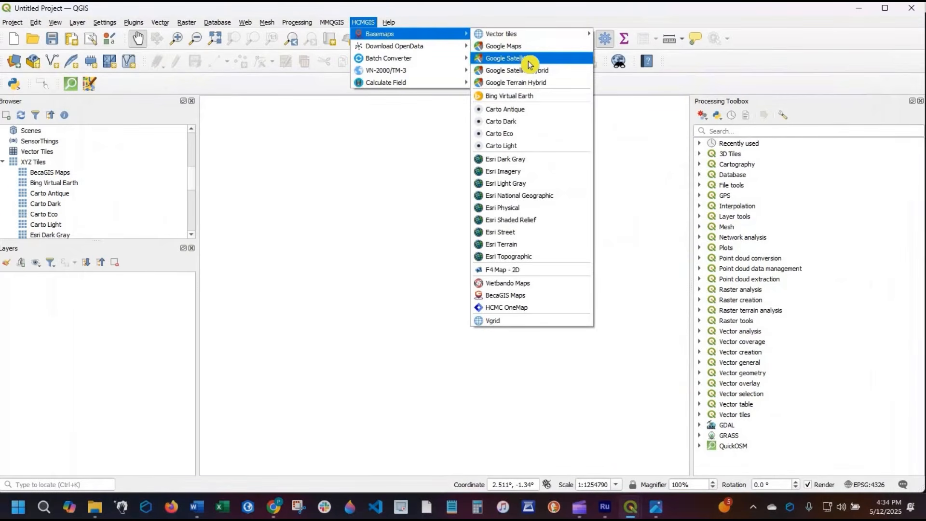
{"action": "left_click", "coordinate": [526, 65]}
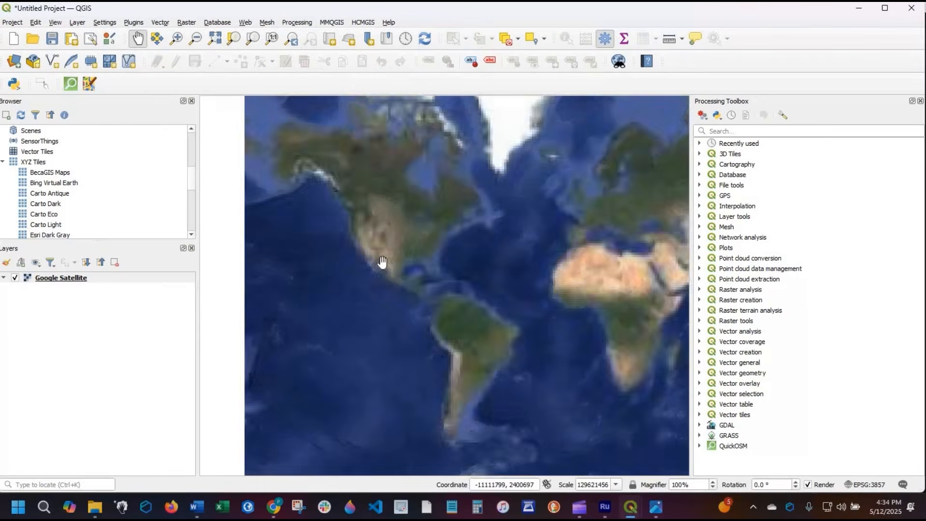
- Examine the Google Satellite imagery from North America down to Florida's southeast coast and the downtown Miami waterfront
{"action": "scroll", "coordinate": [382, 262], "scroll_direction": "up", "scroll_amount": 1}
{"action": "left_click_drag", "start_coordinate": [476, 334], "coordinate": [600, 385]}
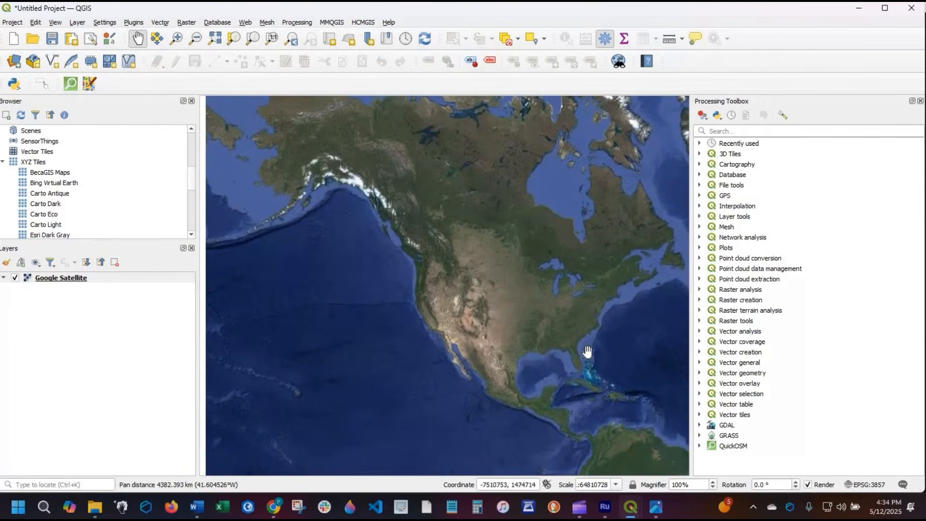
{"action": "scroll", "coordinate": [522, 413], "scroll_direction": "up", "scroll_amount": 4}
{"action": "left_click_drag", "start_coordinate": [448, 404], "coordinate": [495, 276]}
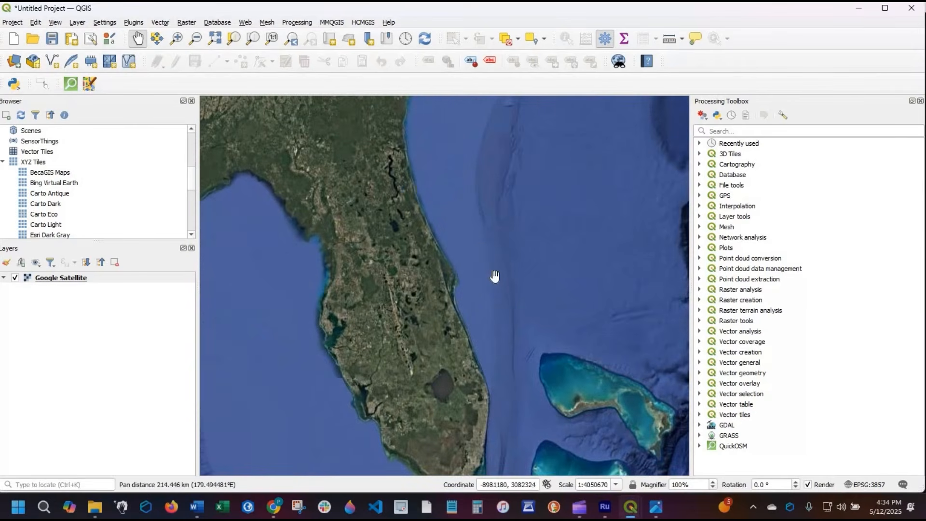
{"action": "scroll", "coordinate": [516, 391], "scroll_direction": "up", "scroll_amount": 1}
{"action": "left_click_drag", "start_coordinate": [503, 440], "coordinate": [391, 286]}
{"action": "scroll", "coordinate": [390, 286], "scroll_direction": "up", "scroll_amount": 1}
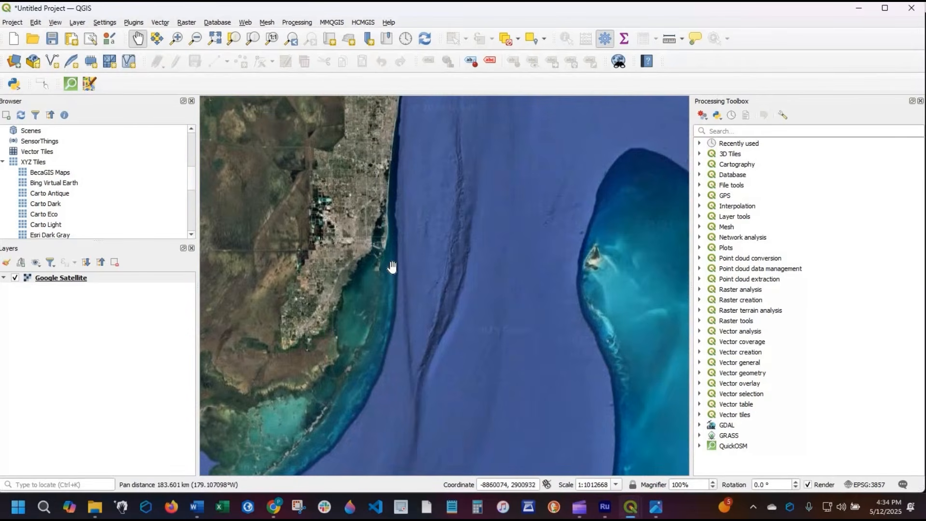
{"action": "scroll", "coordinate": [383, 210], "scroll_direction": "up", "scroll_amount": 2}
{"action": "left_click_drag", "start_coordinate": [394, 236], "coordinate": [525, 371]}
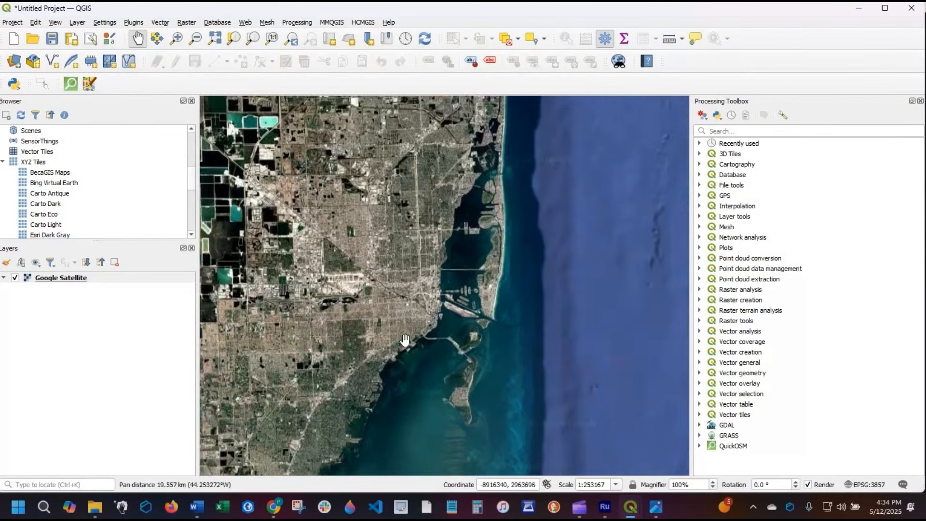
{"action": "scroll", "coordinate": [403, 306], "scroll_direction": "up", "scroll_amount": 2}
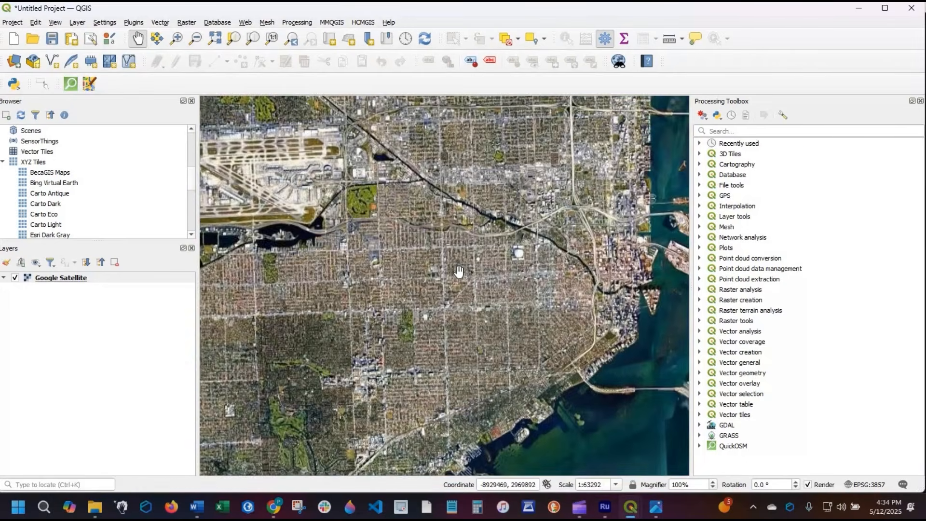
{"action": "left_click_drag", "start_coordinate": [627, 273], "coordinate": [459, 272]}
{"action": "scroll", "coordinate": [461, 271], "scroll_direction": "up", "scroll_amount": 1}
{"action": "scroll", "coordinate": [497, 241], "scroll_direction": "up", "scroll_amount": 1}
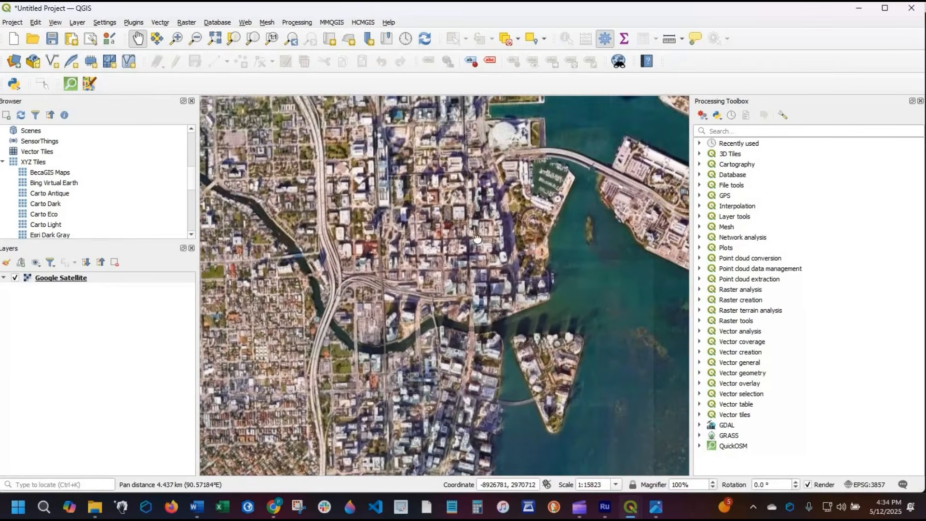
{"action": "left_click_drag", "start_coordinate": [477, 239], "coordinate": [497, 217]}
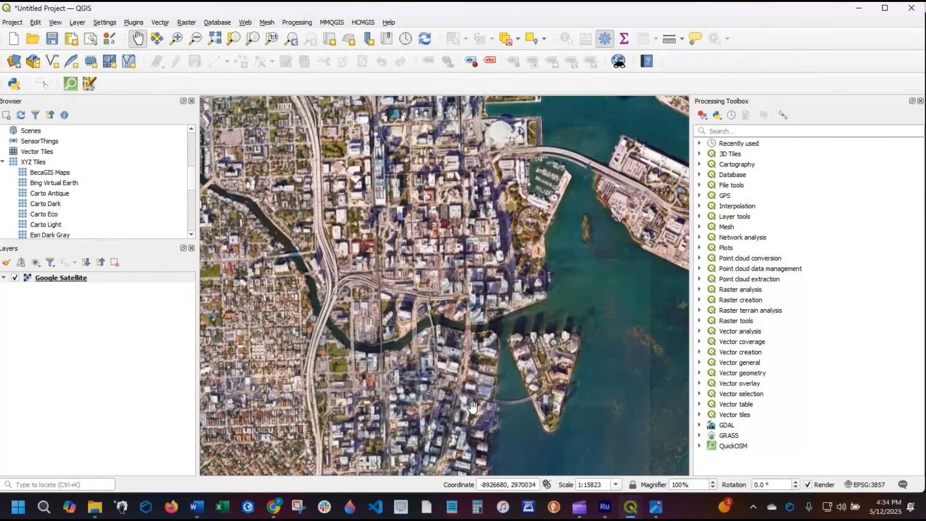
{"action": "scroll", "coordinate": [472, 406], "scroll_direction": "down", "scroll_amount": 3}
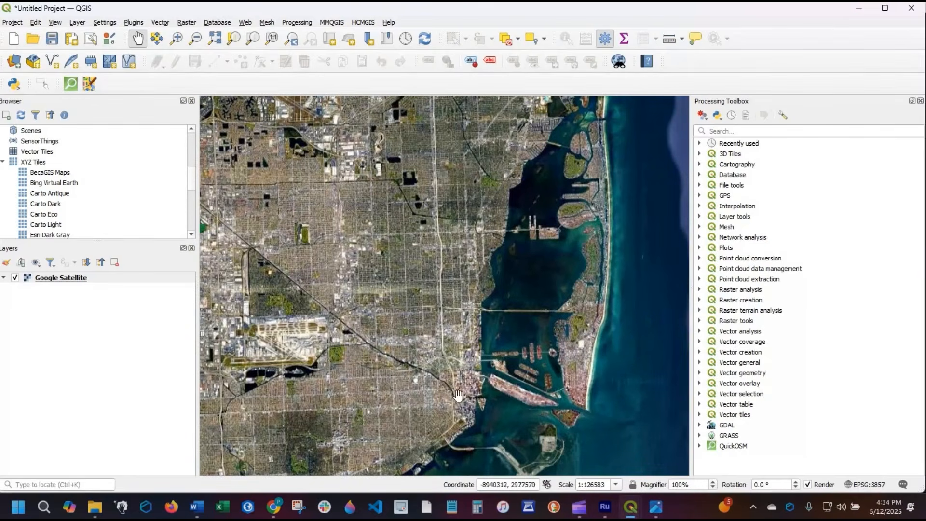
{"action": "scroll", "coordinate": [347, 302], "scroll_direction": "up", "scroll_amount": 1}
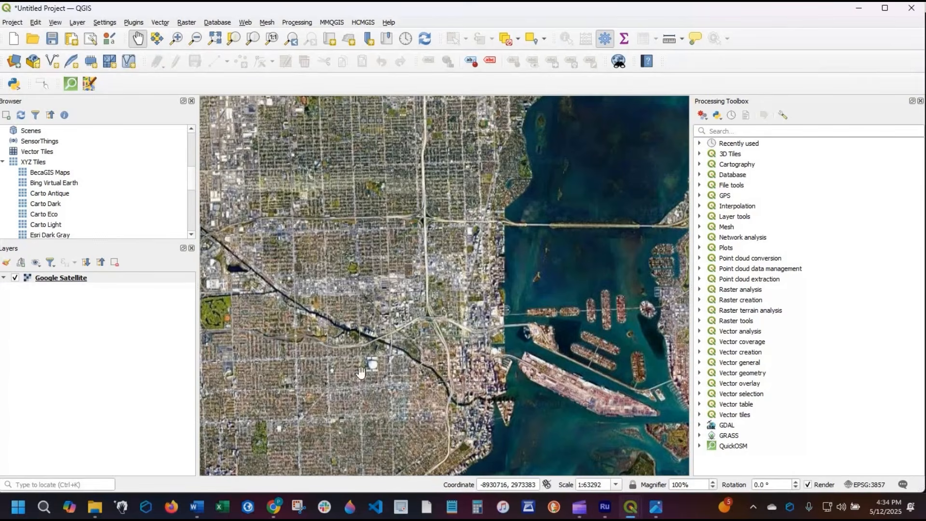
- Frame the satellite map on downtown Miami and the river mouth, and open a QuickOSM quick query
{"action": "scroll", "coordinate": [517, 383], "scroll_direction": "up", "scroll_amount": 3}
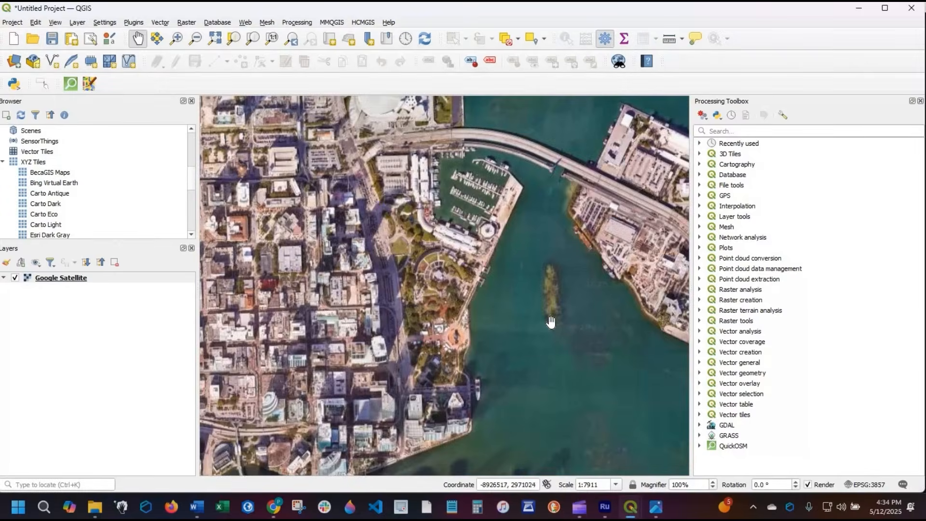
{"action": "left_click_drag", "start_coordinate": [357, 328], "coordinate": [427, 301]}
{"action": "scroll", "coordinate": [448, 288], "scroll_direction": "down", "scroll_amount": 1}
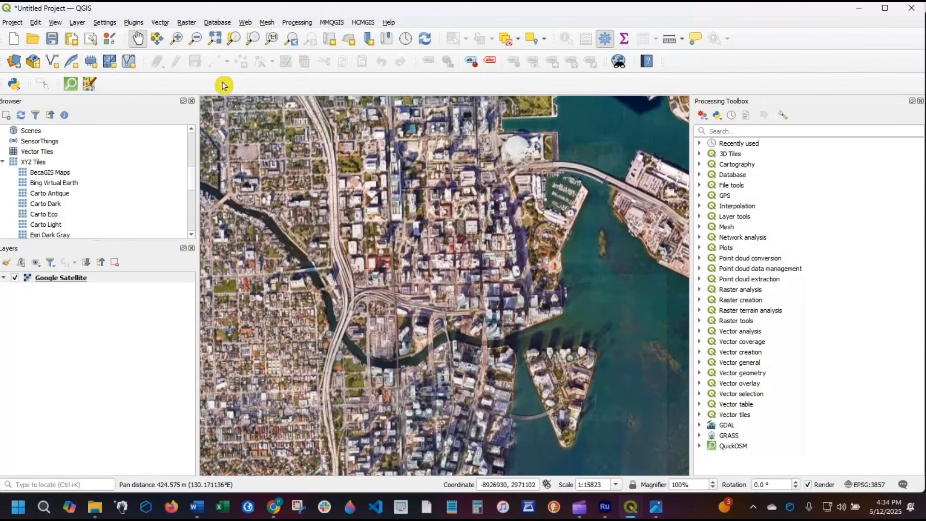
{"action": "left_click", "coordinate": [73, 87]}
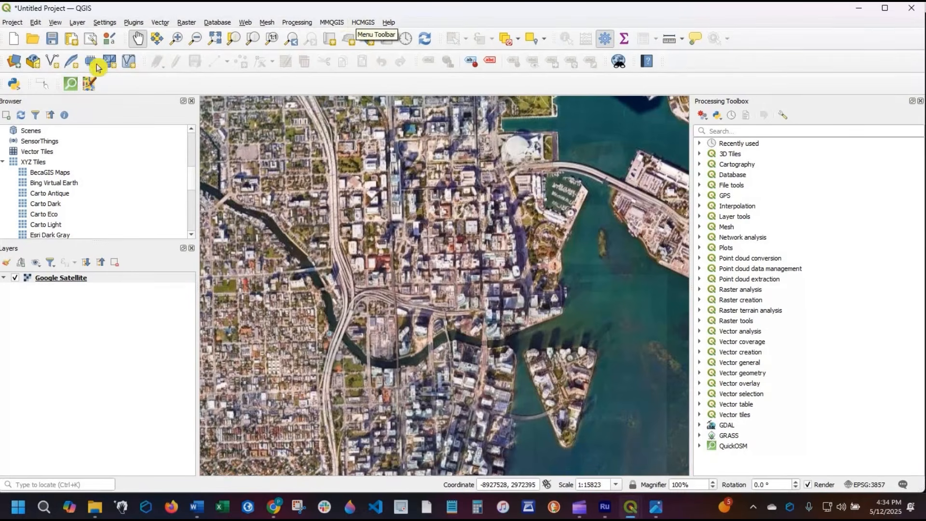
{"action": "left_click", "coordinate": [71, 86]}
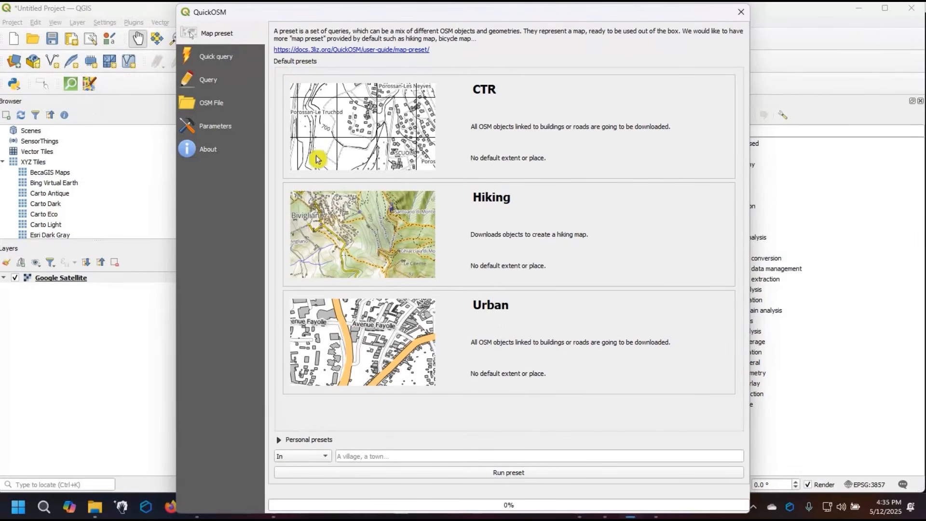
{"action": "left_click", "coordinate": [226, 61]}
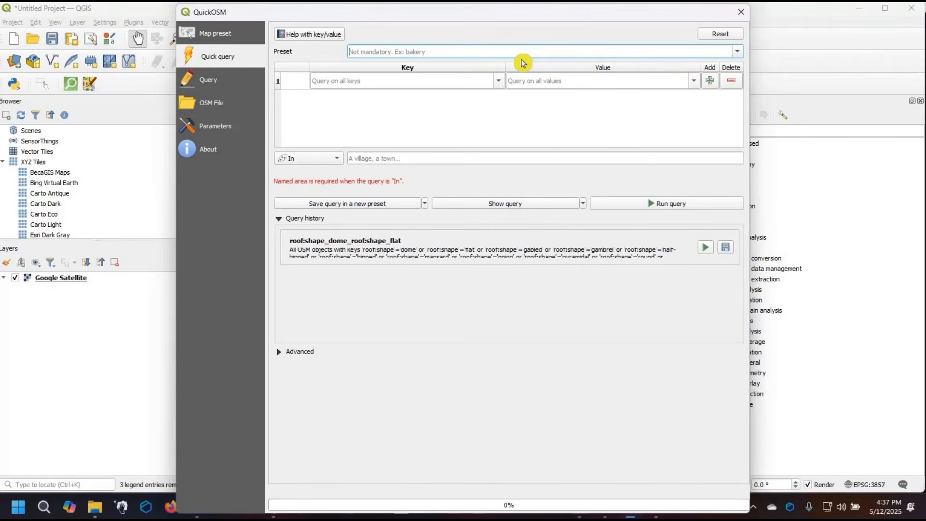
- Configure the quick query with the Buildings/Apartments preset and limit it to the Canvas Extent
{"action": "type", "text": "a"}
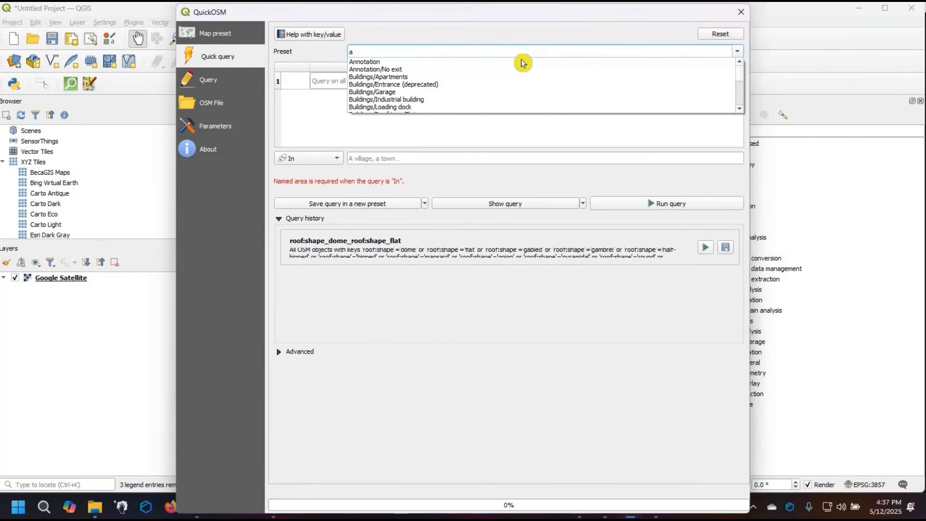
{"action": "type", "text": "par"}
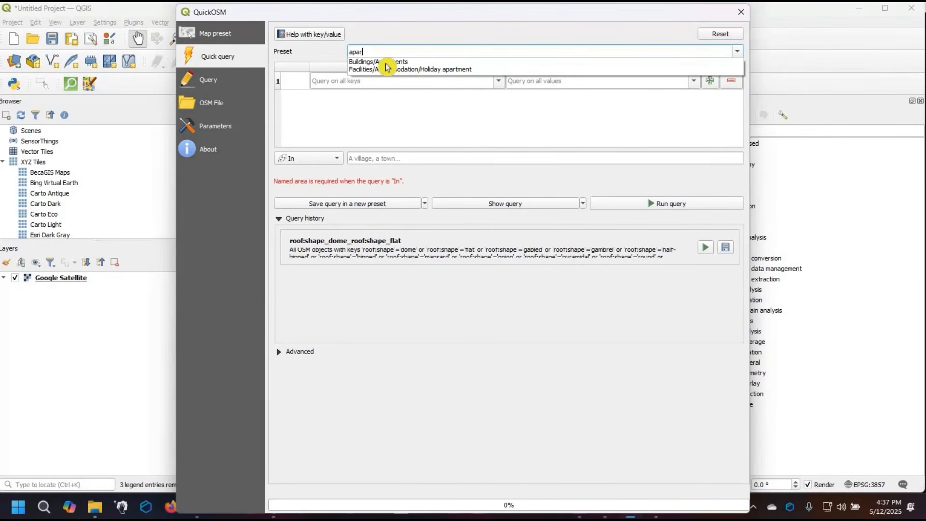
{"action": "left_click", "coordinate": [387, 62]}
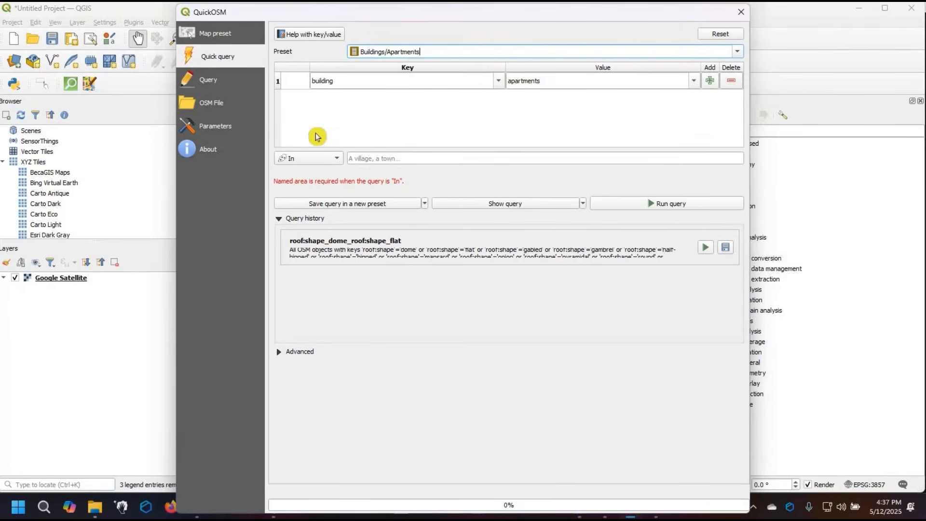
{"action": "left_click", "coordinate": [342, 161]}
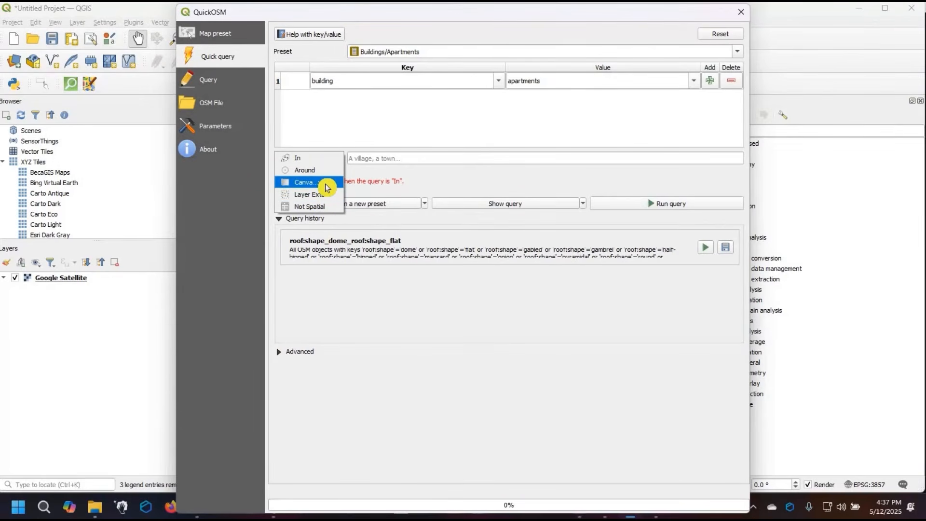
{"action": "left_click", "coordinate": [326, 184]}
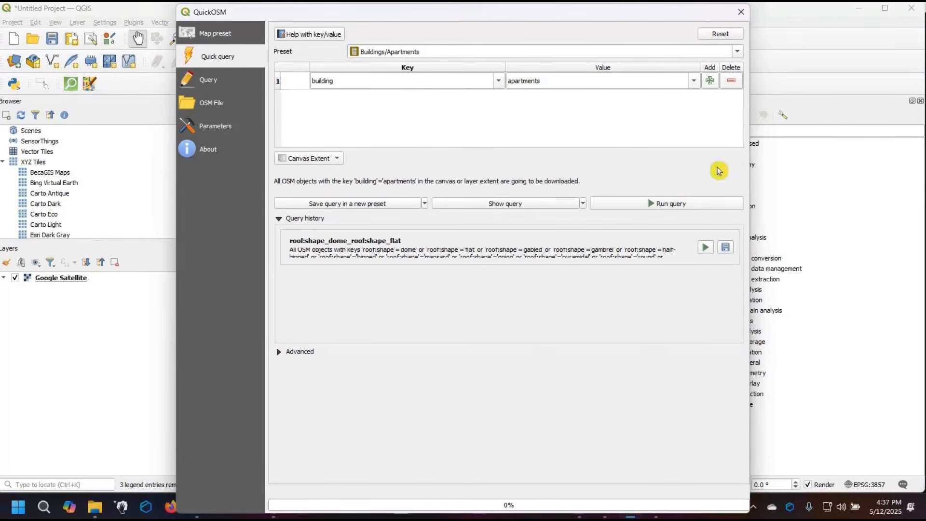
- Run the apartments query to load the OSM building data into the project, and close QuickOSM
{"action": "left_click_drag", "start_coordinate": [633, 5], "coordinate": [633, 59]}
{"action": "left_click_drag", "start_coordinate": [635, 66], "coordinate": [638, 37]}
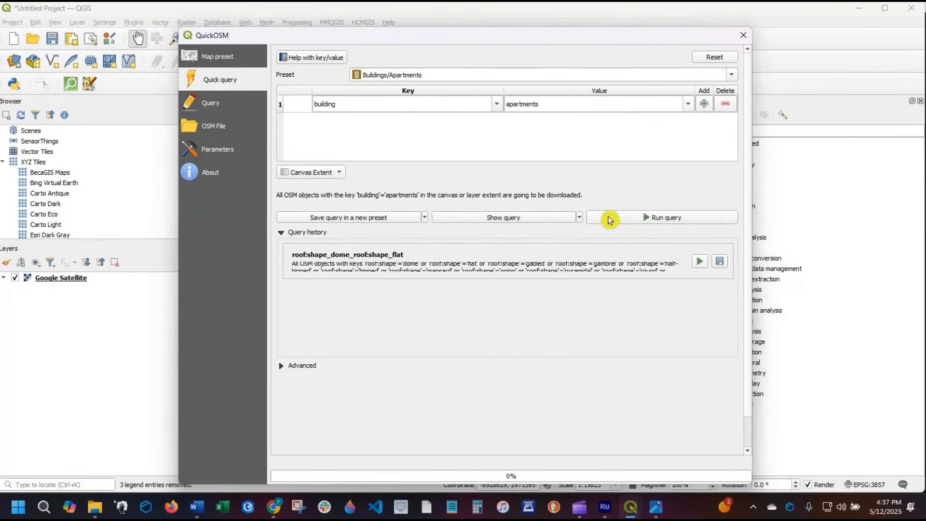
{"action": "left_click", "coordinate": [666, 219]}
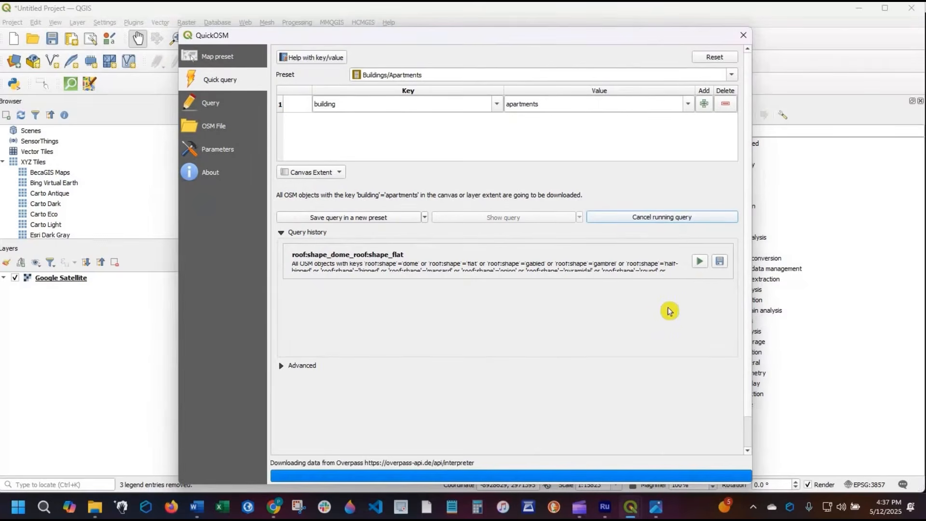
{"action": "left_click", "coordinate": [743, 37]}
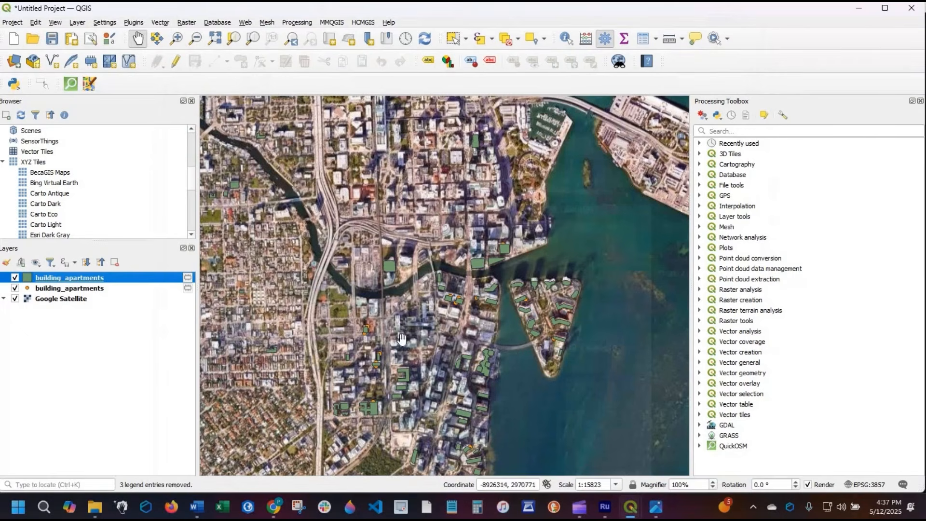